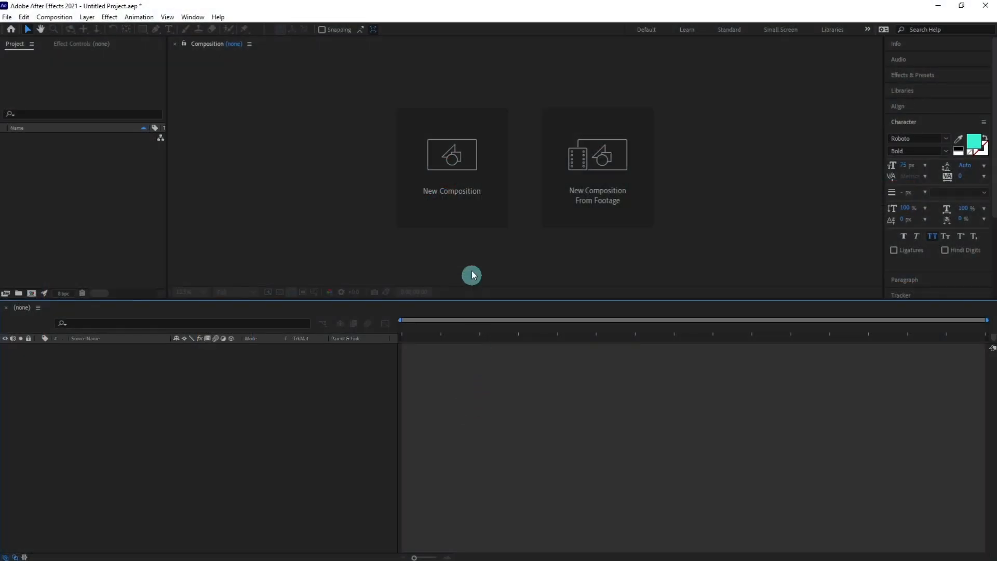
Step: Create a 1920 x 1080 px composition at 30 frames per second, named e-commarce UI, with a white background
click(452, 200)
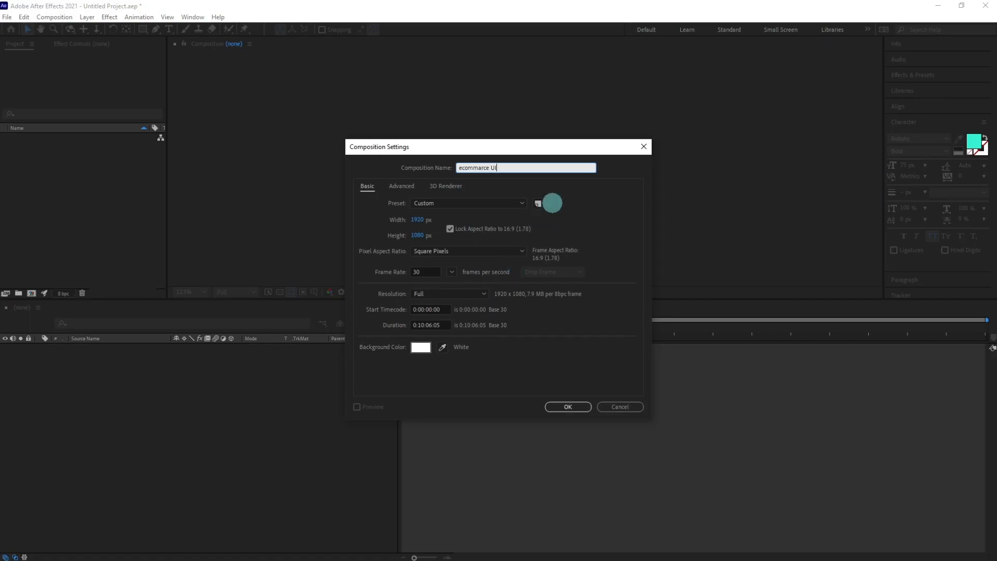
click(462, 167)
text(-)
click(571, 407)
Step: Import the Illustrator files UI 1, UI 2, UI 3 and UI 4 as layered compositions
double_click(91, 204)
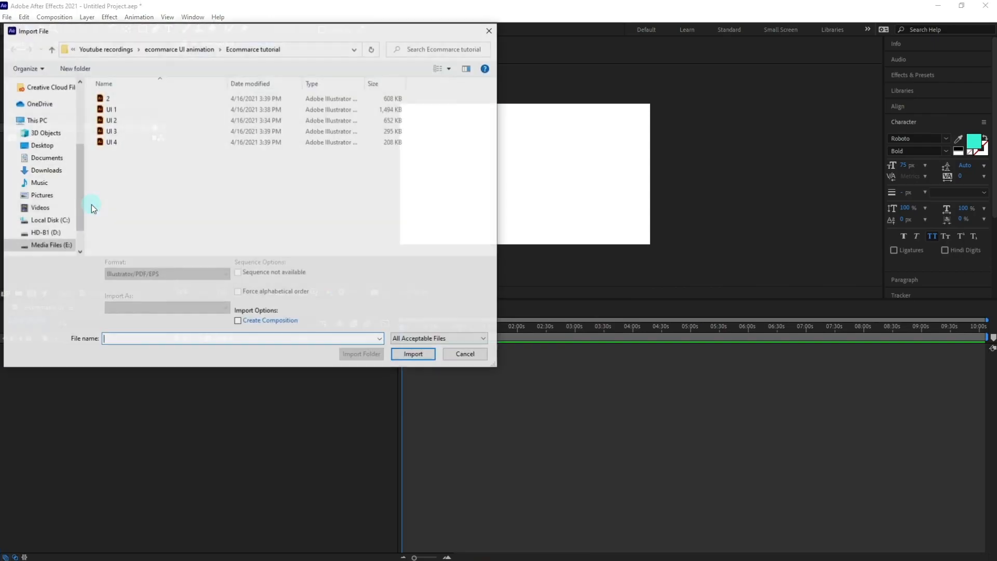
click(121, 110)
shift+click(115, 146)
click(141, 309)
click(148, 326)
click(418, 355)
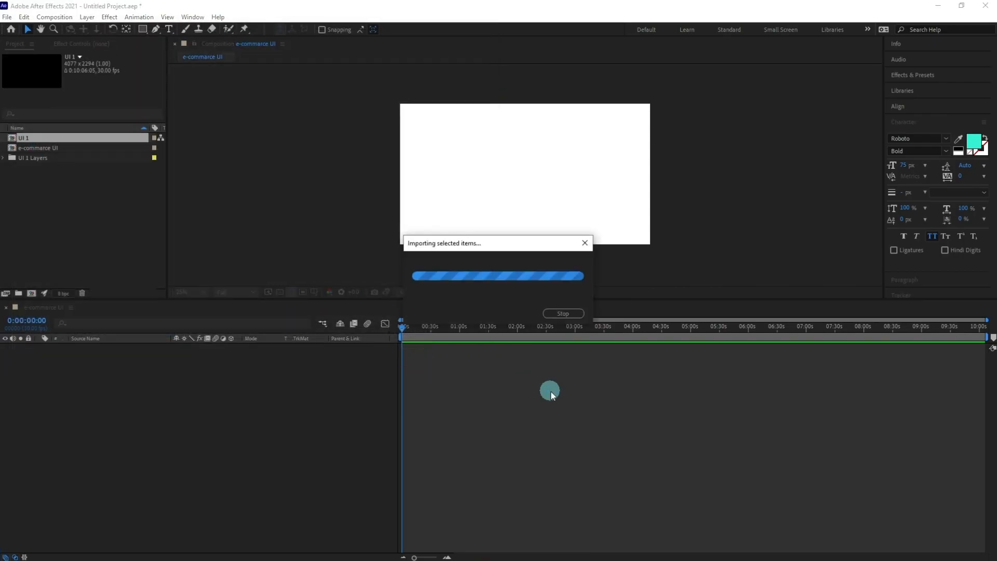
click(566, 419)
click(73, 260)
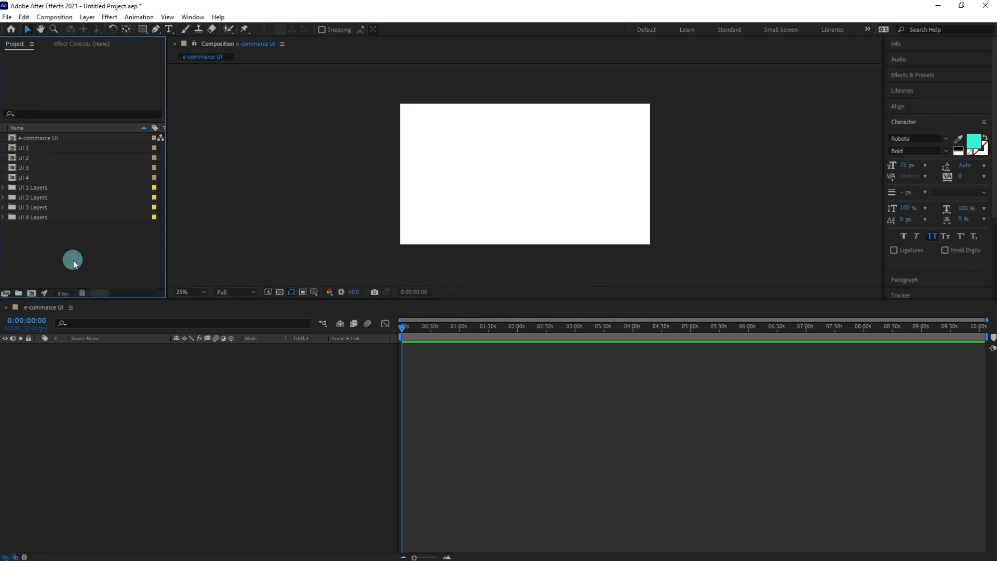
Step: Add the UI 1 composition as a layer in the e-commarce UI timeline
click(23, 148)
drag(26, 150, 126, 382)
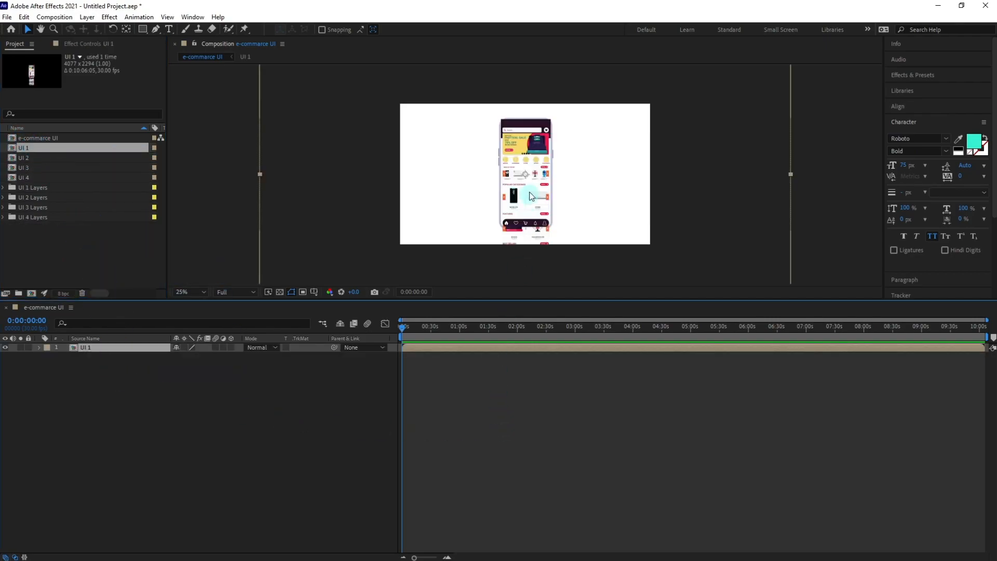
scroll(531, 186, down, 2)
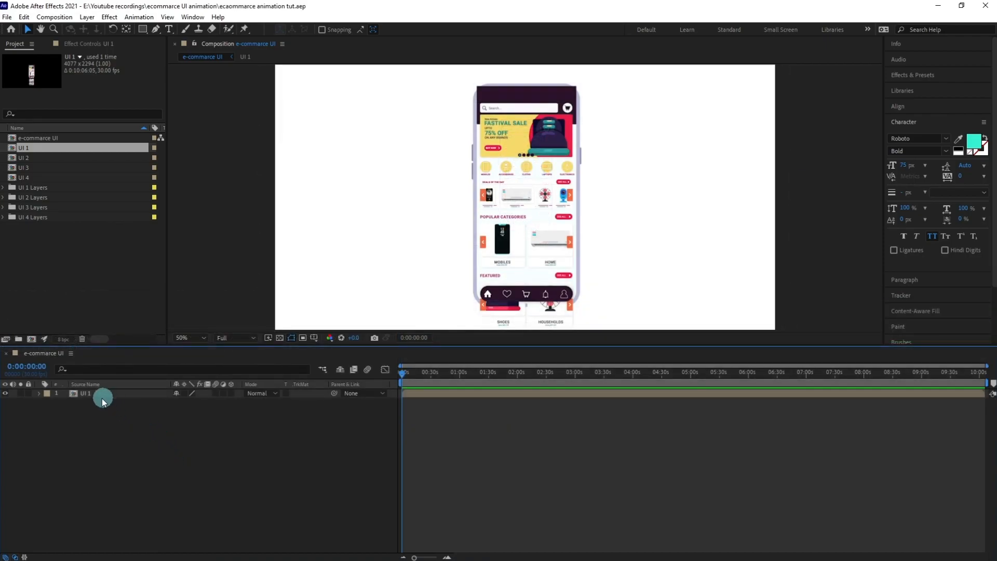
Step: Inside the UI 1 composition, pre-compose the layers from Nav down to Header as uI ELEMENTS 1
double_click(87, 394)
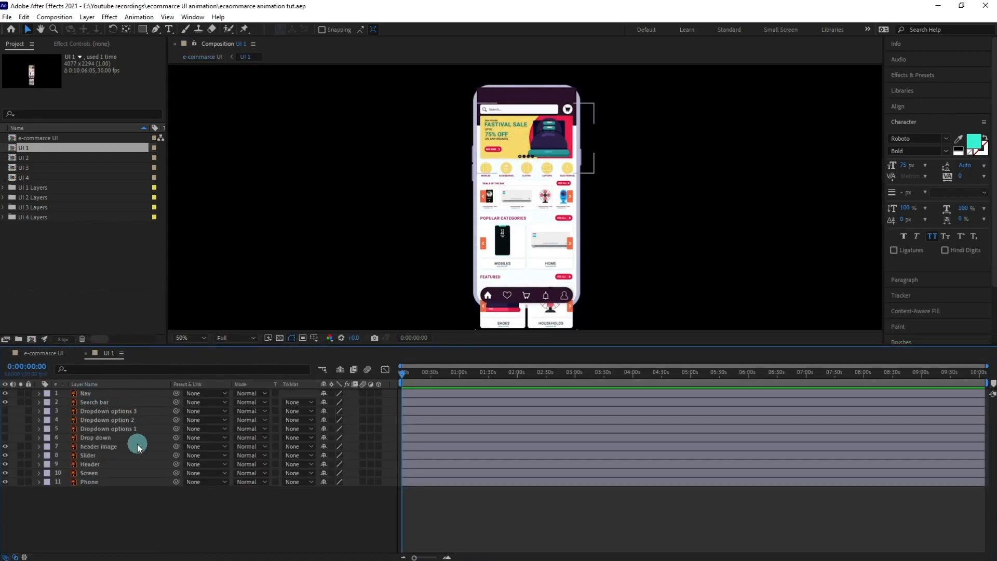
click(86, 393)
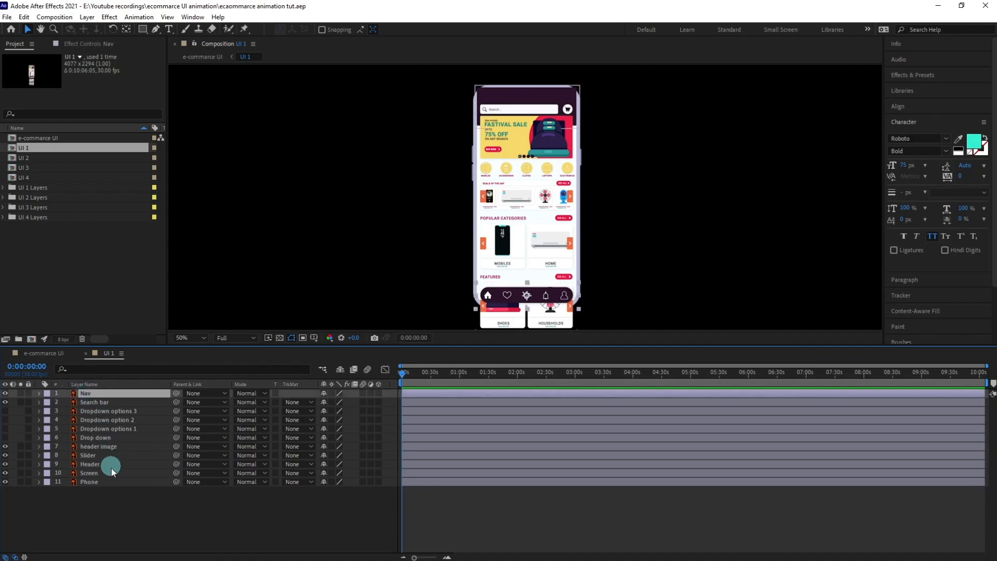
click(90, 464)
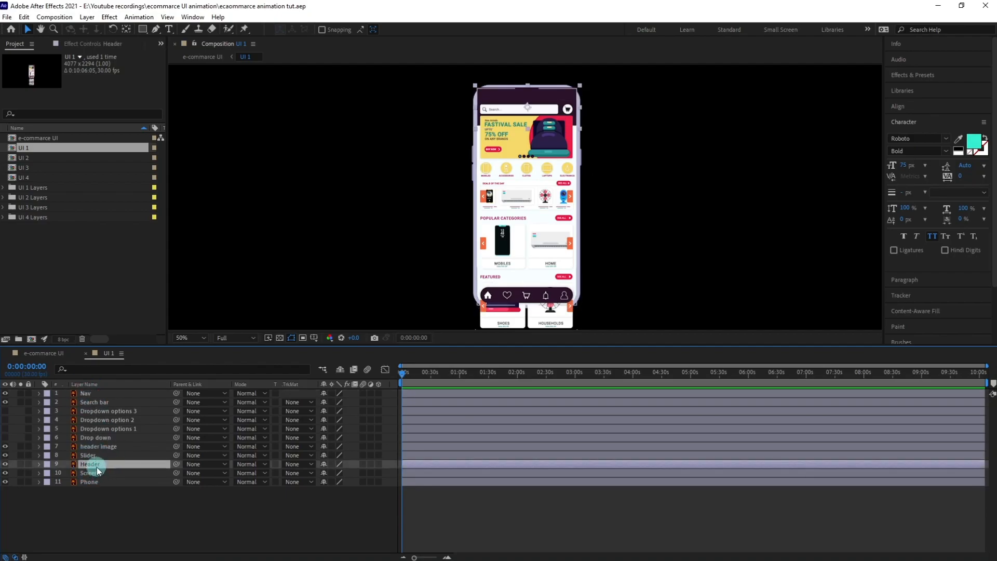
shift+click(95, 393)
right_click(95, 392)
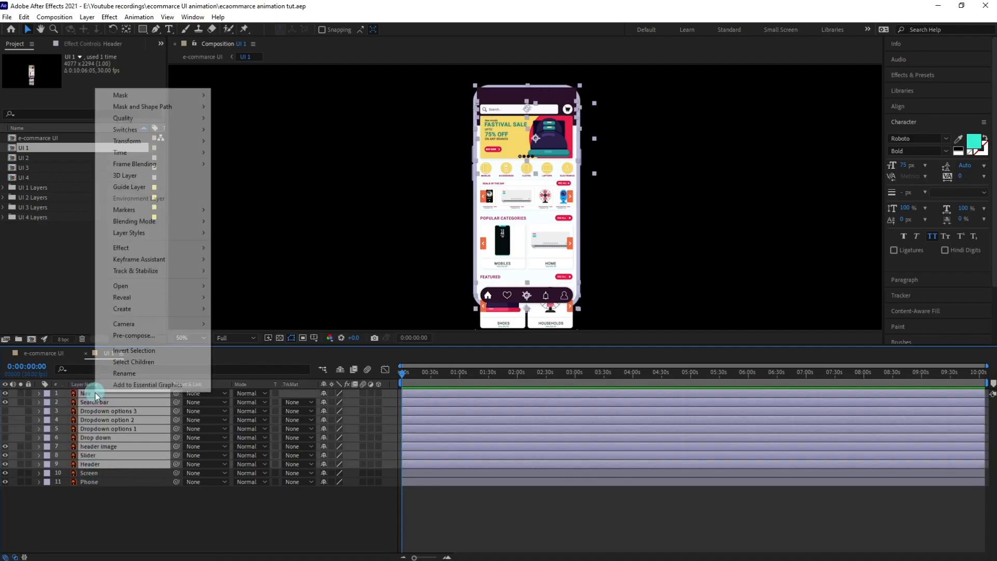
click(154, 335)
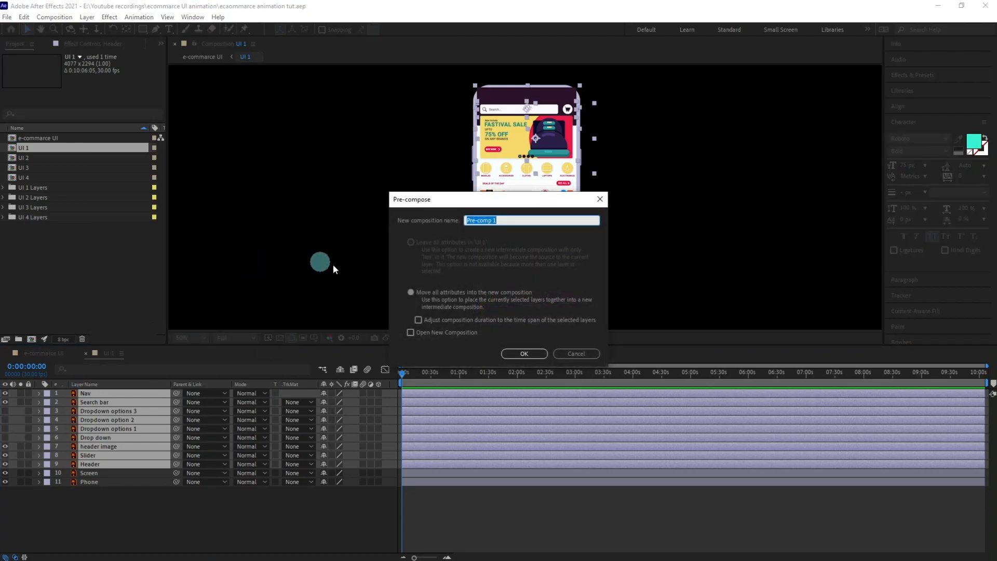
text(ul)
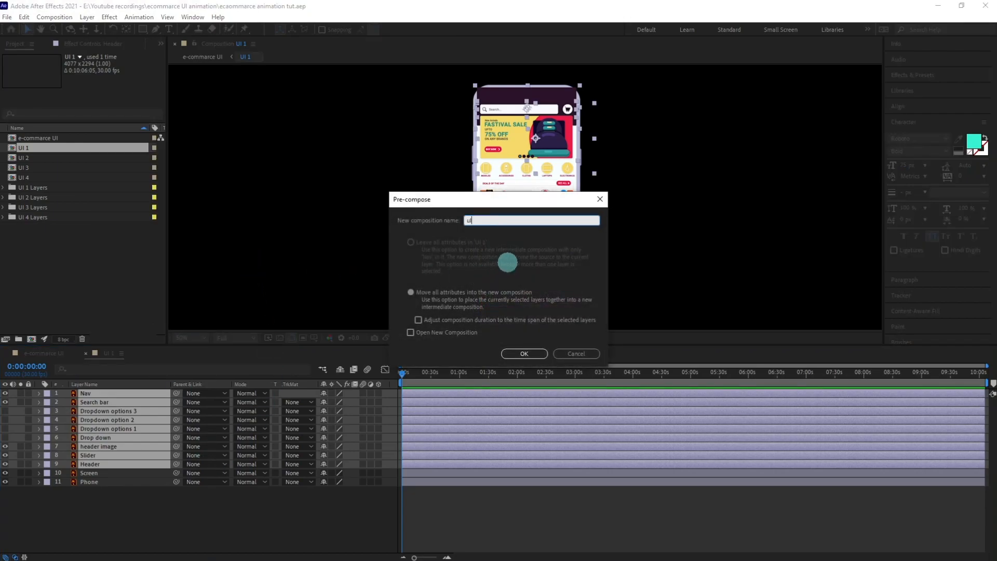
text( ELEMENTS 1)
key(Return)
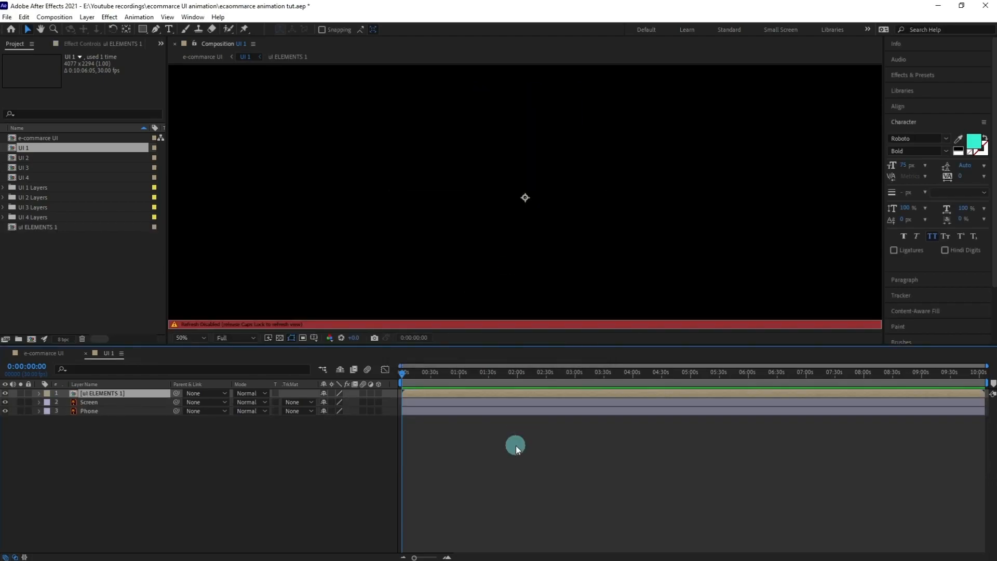
Step: Duplicate the Screen layer, place the copy above uI ELEMENTS 1 and set it as that layer's alpha matte
click(98, 402)
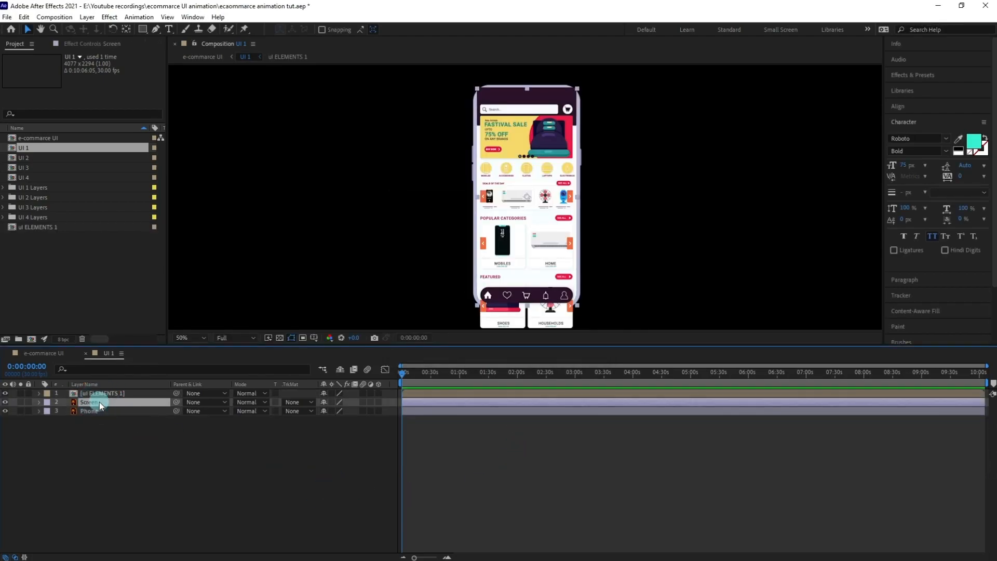
key(ctrl+d)
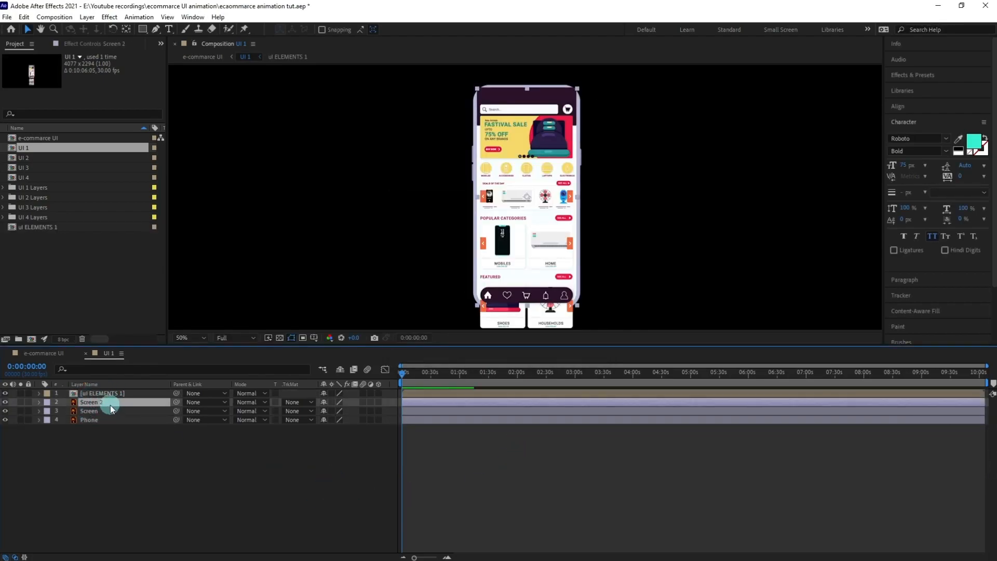
drag(110, 405, 119, 389)
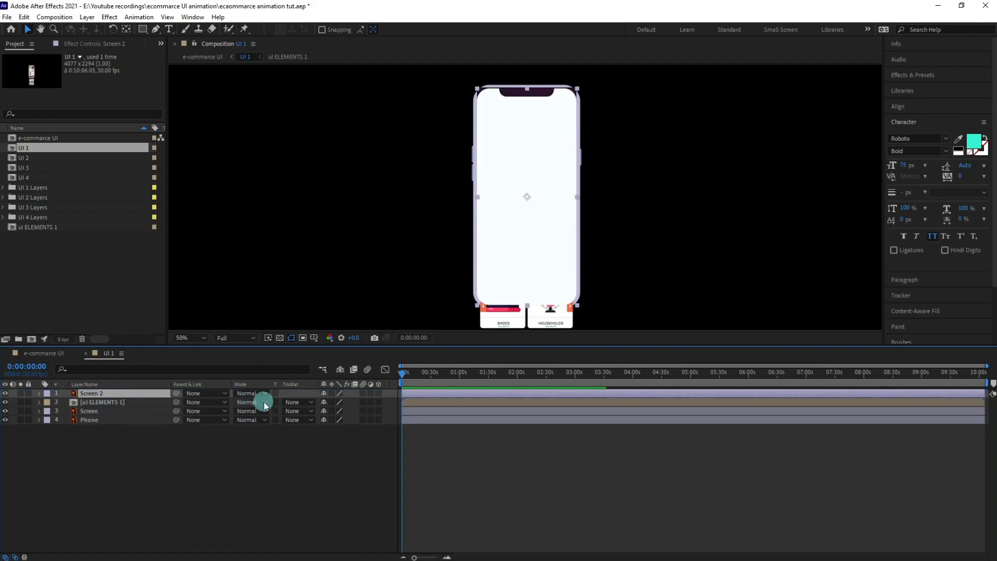
click(291, 402)
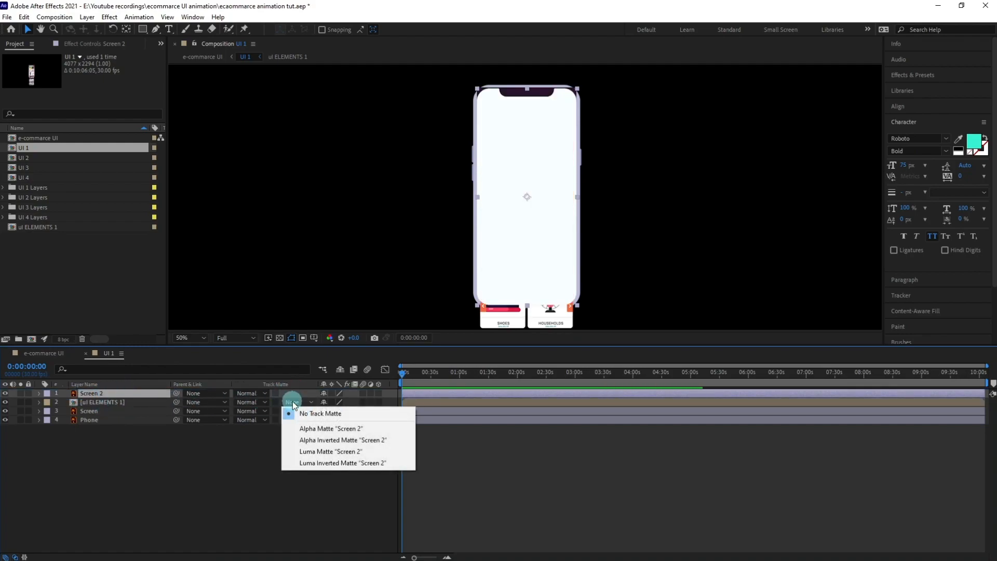
click(340, 428)
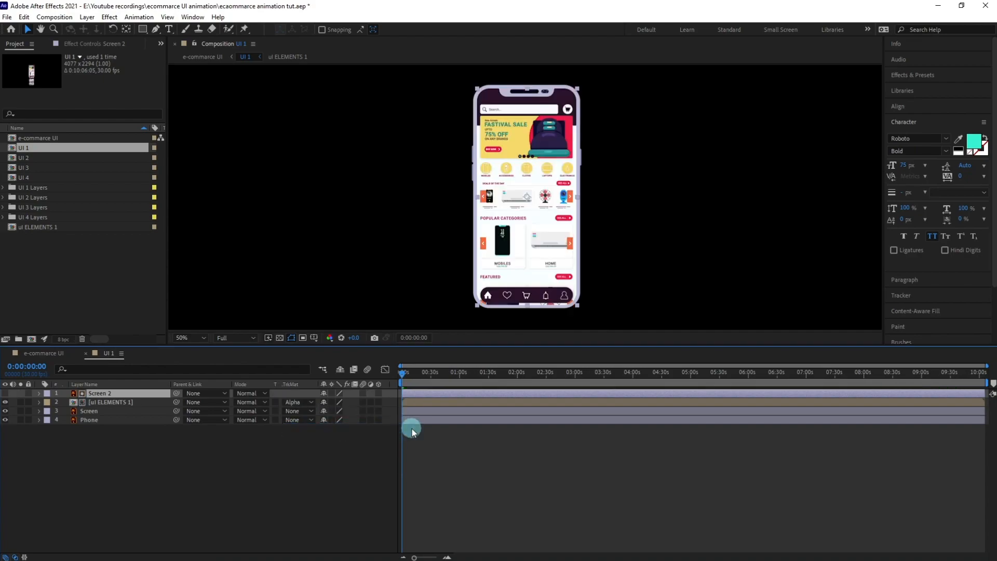
Step: Open the uI ELEMENTS 1 composition and set its background color to white (FFFFFF)
double_click(104, 405)
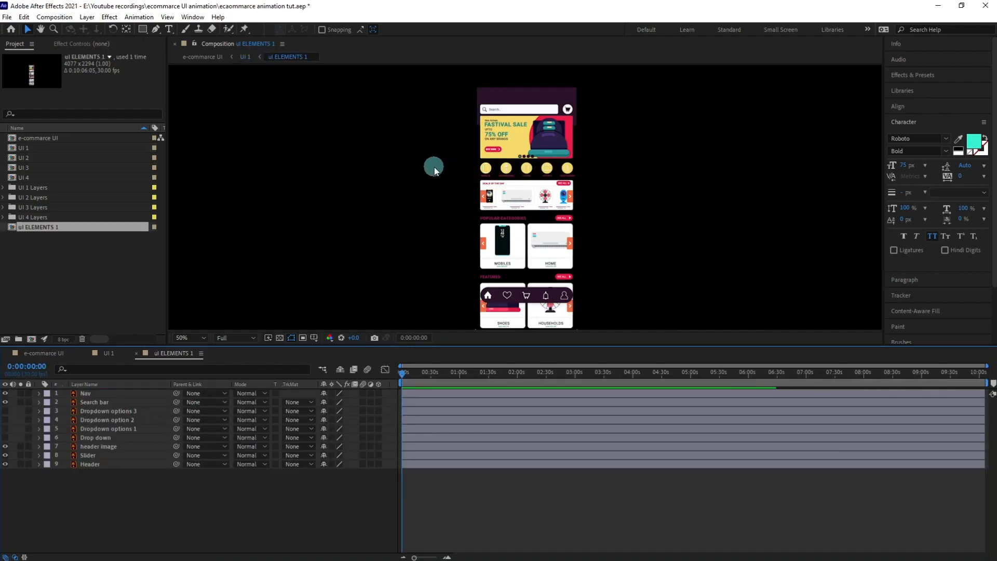
scroll(434, 169, up, 2)
click(64, 18)
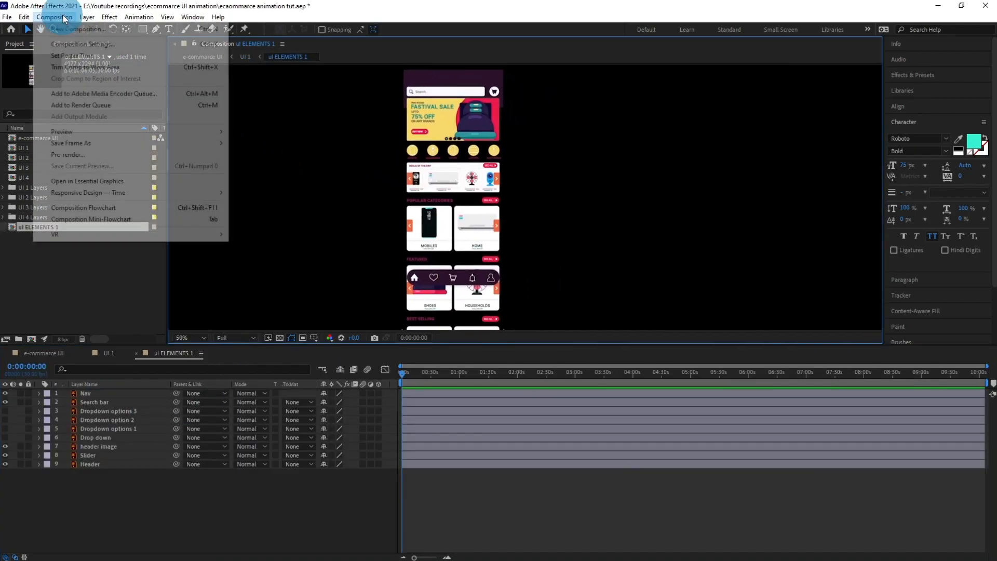
click(83, 44)
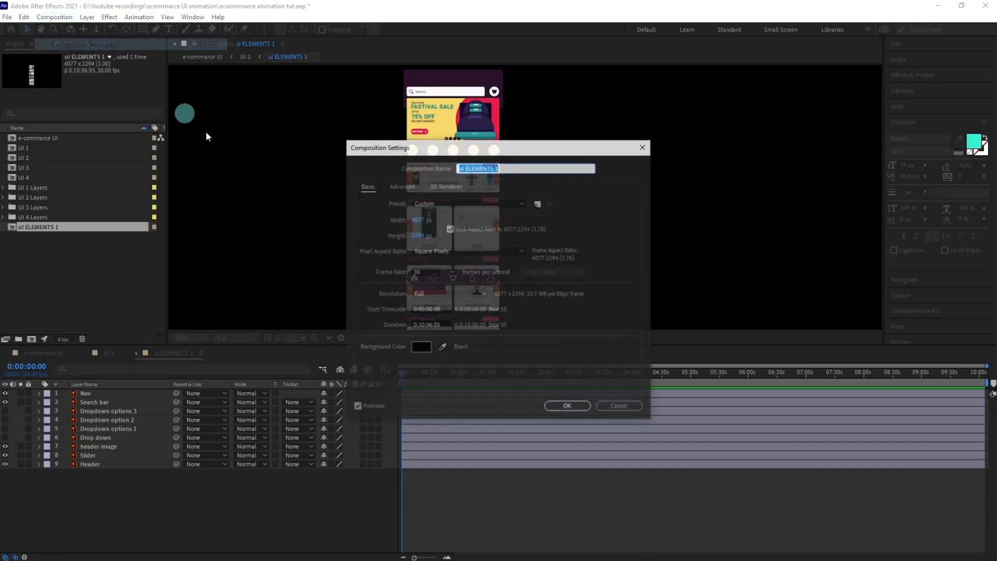
click(423, 348)
drag(316, 301, 245, 263)
click(483, 281)
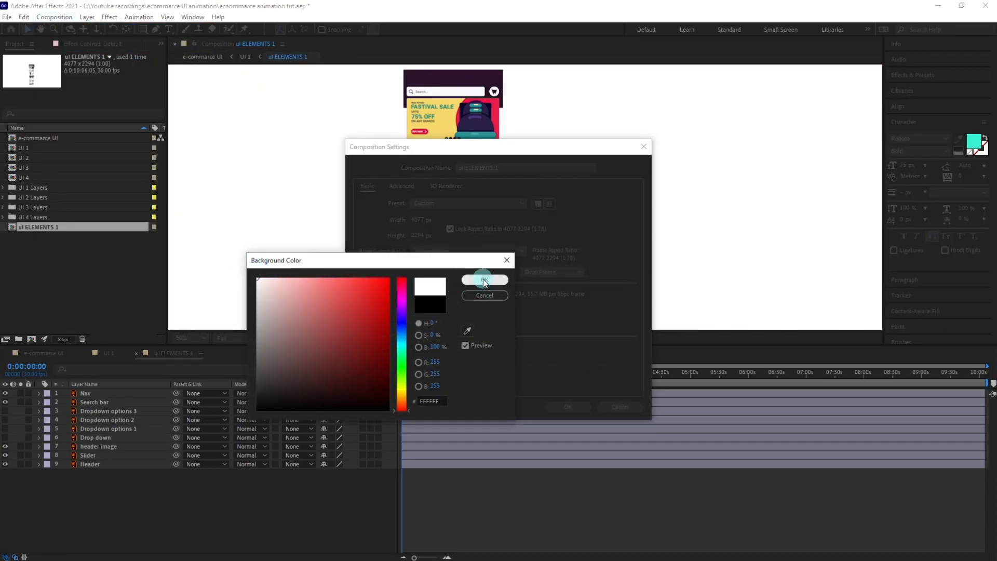
click(572, 343)
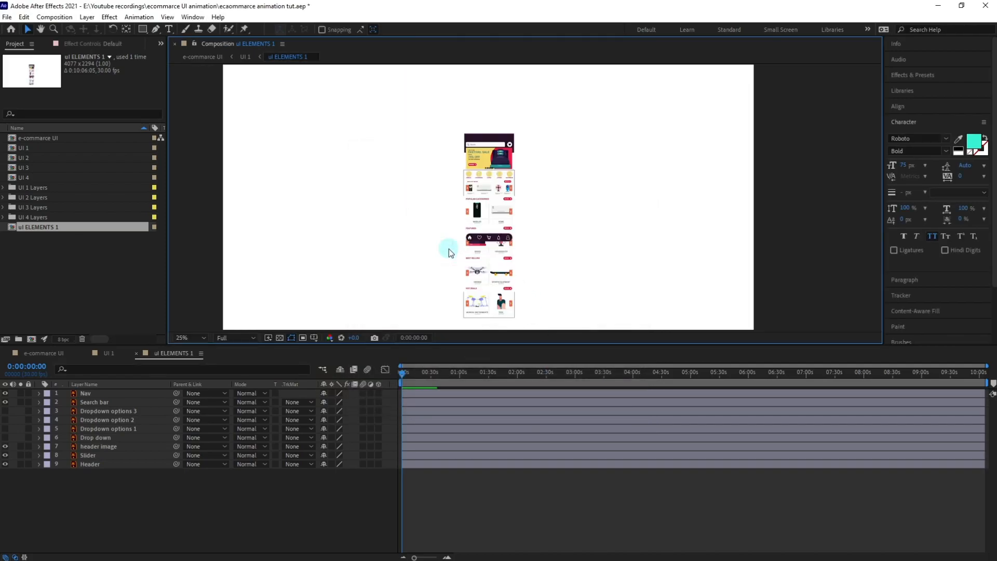
Step: Add a Position keyframe to the Slider layer at 0:00:00:00
scroll(449, 248, up, 2)
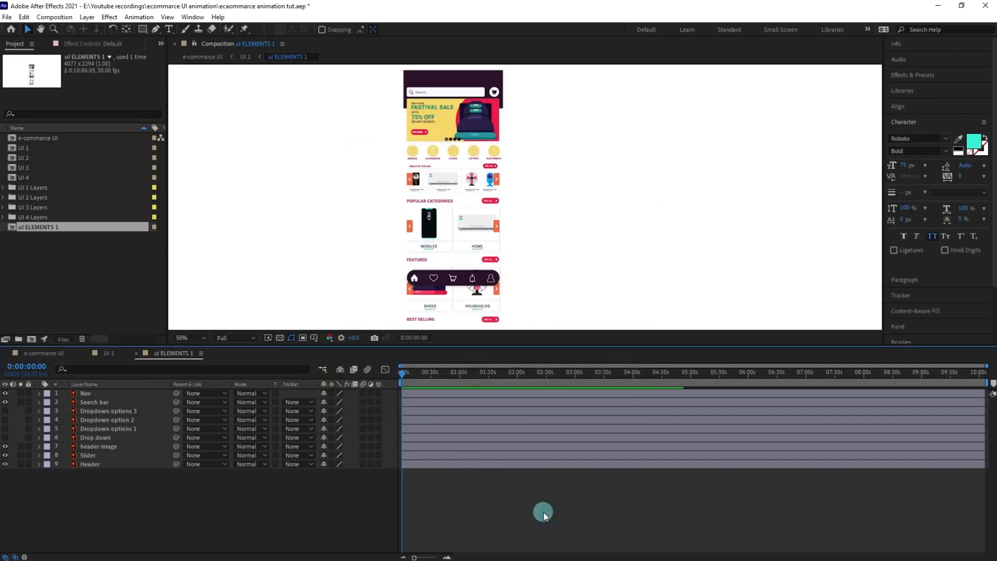
click(462, 243)
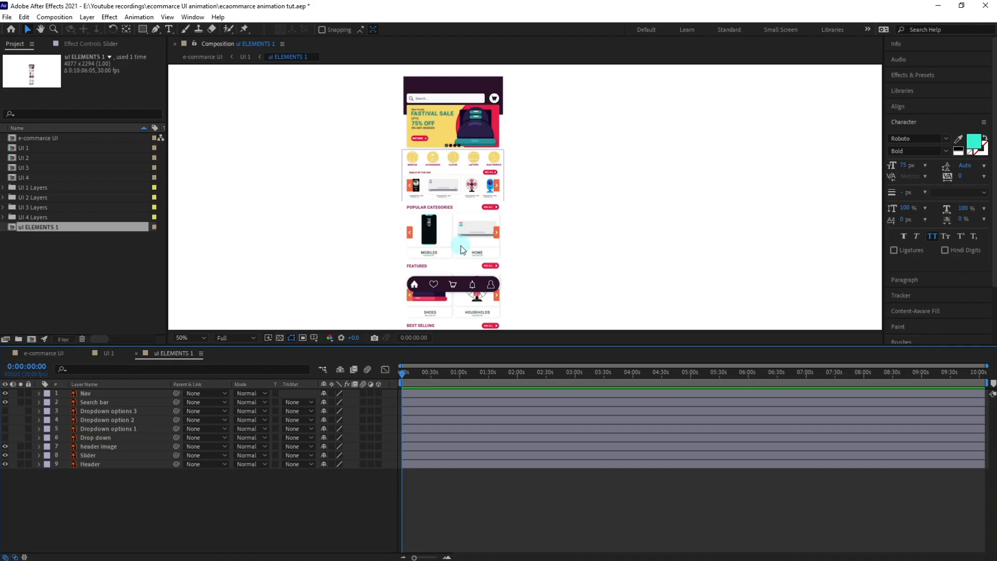
click(98, 459)
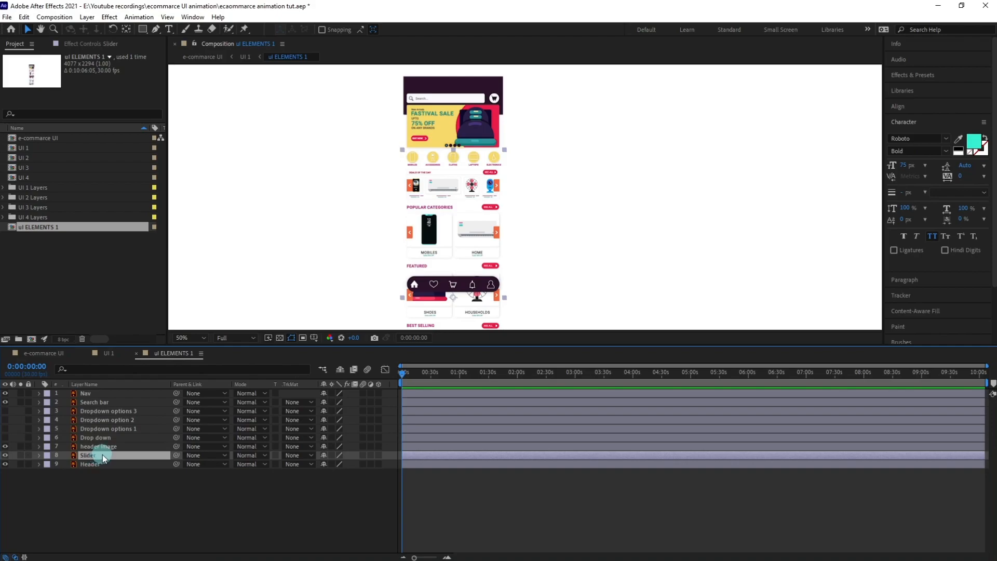
key(p)
click(66, 464)
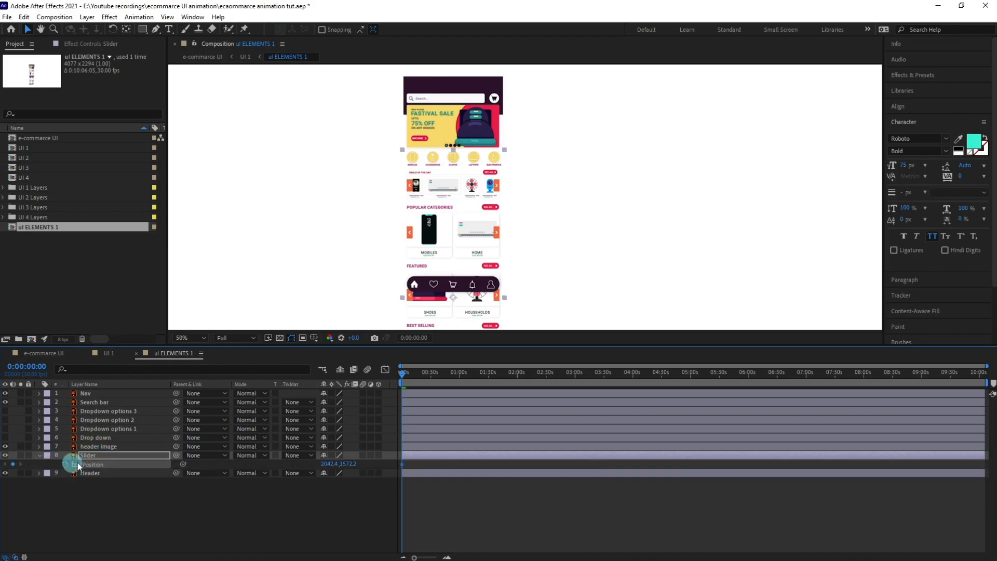
Step: At 0:00:01:00, move the Slider layer straight up to a Position of about 2042, 938 for a second keyframe
click(26, 366)
text(+30)
key(Return)
key(equal)
key(equal)
key(equal)
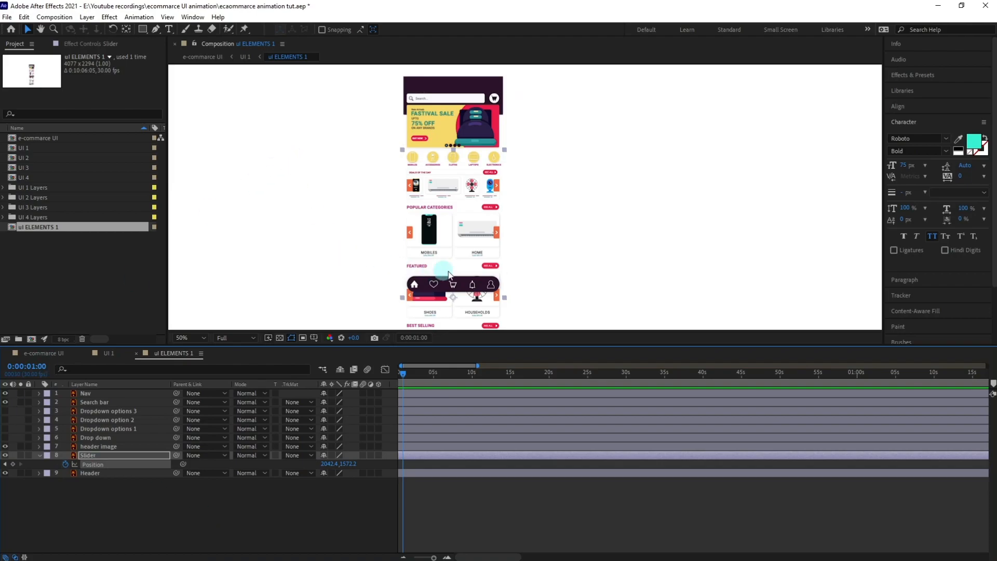
drag(445, 275, 445, 101)
click(477, 209)
drag(477, 208, 475, 194)
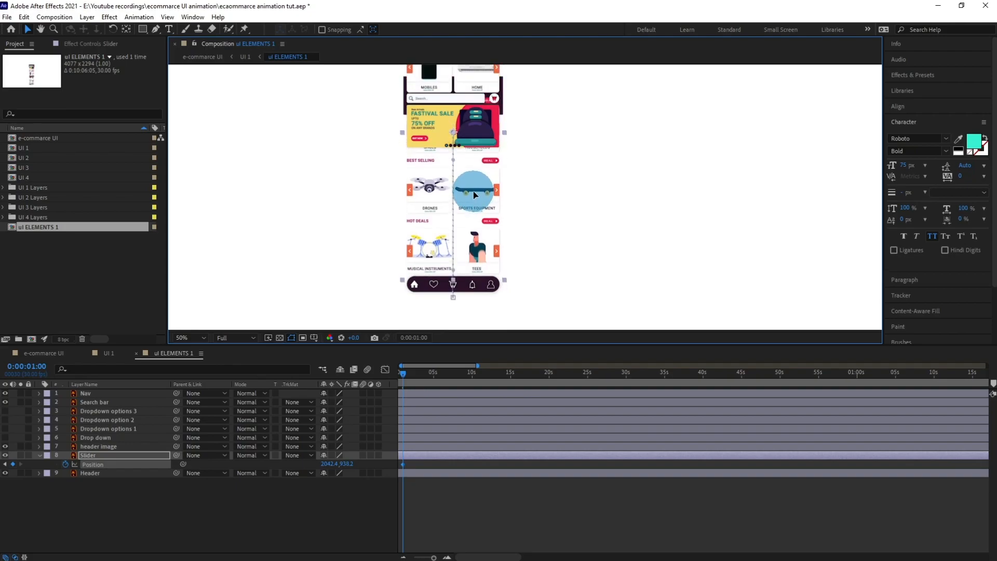
Step: Apply Easy Ease to both Position keyframes of the Slider layer
scroll(442, 412, up, 4)
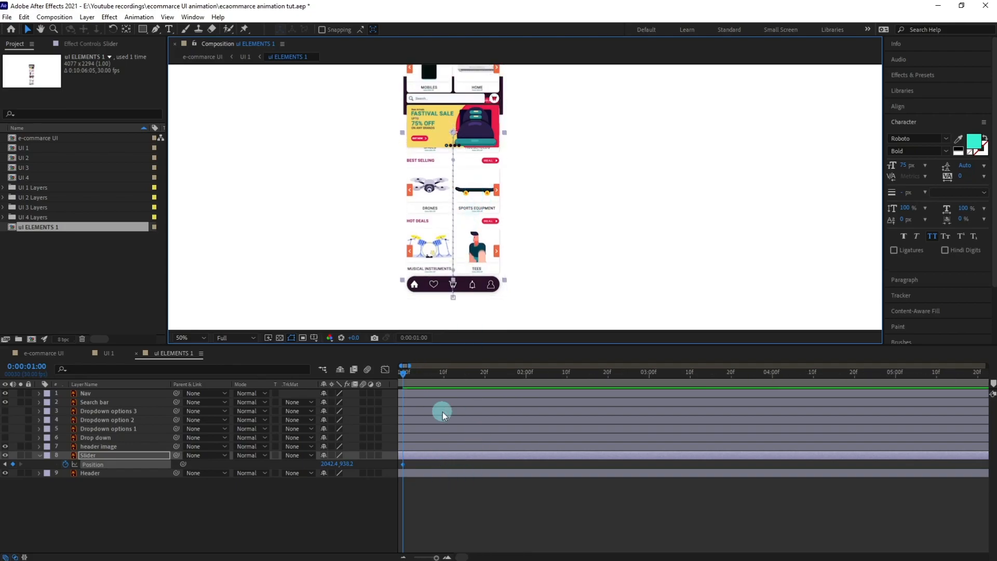
drag(433, 490, 591, 502)
key(v)
drag(538, 464, 366, 480)
key(F9)
Step: Shorten the work area to end at about 0:00:01:08 and preview the Slider's scroll animation from the start
click(554, 374)
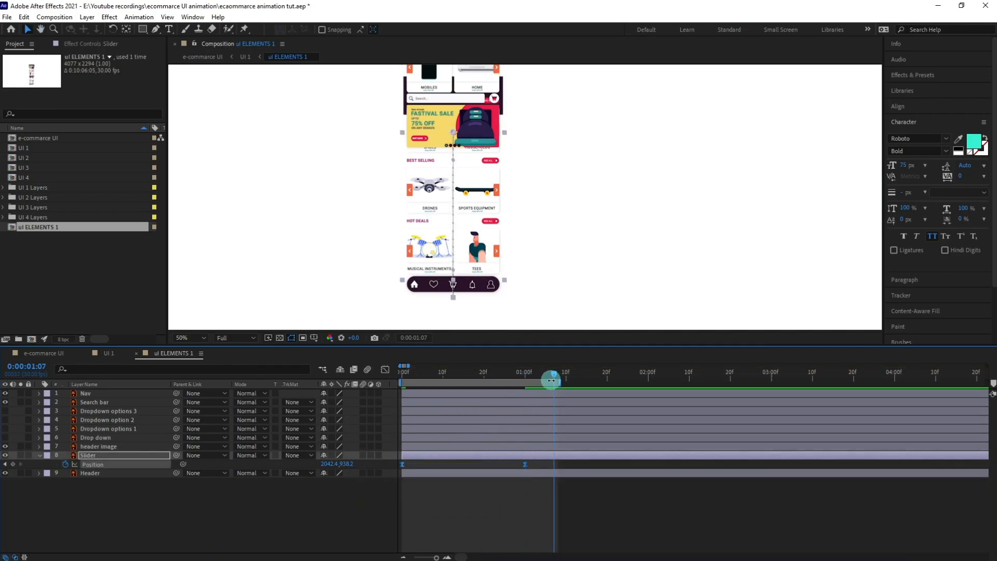
drag(551, 380, 403, 375)
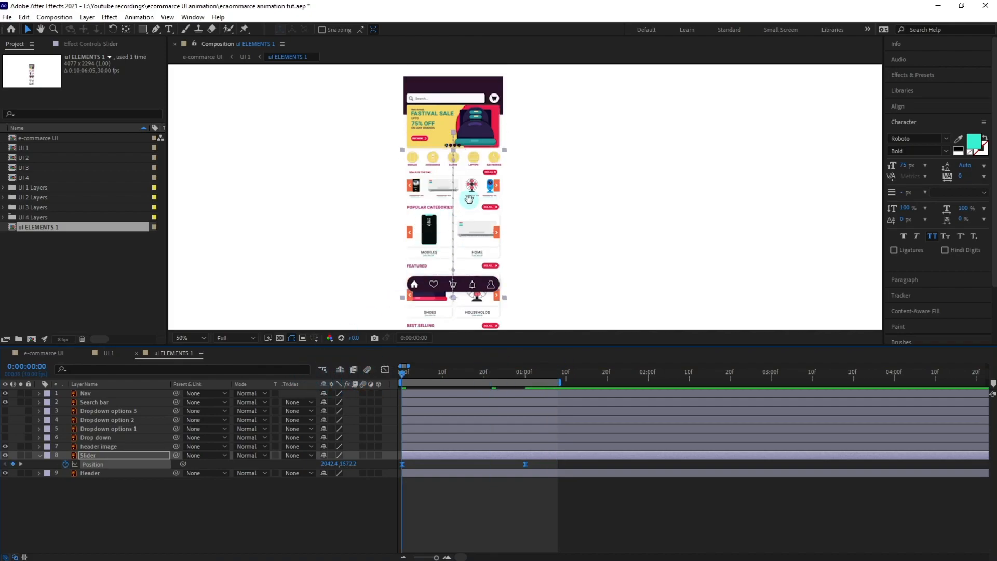
key(space)
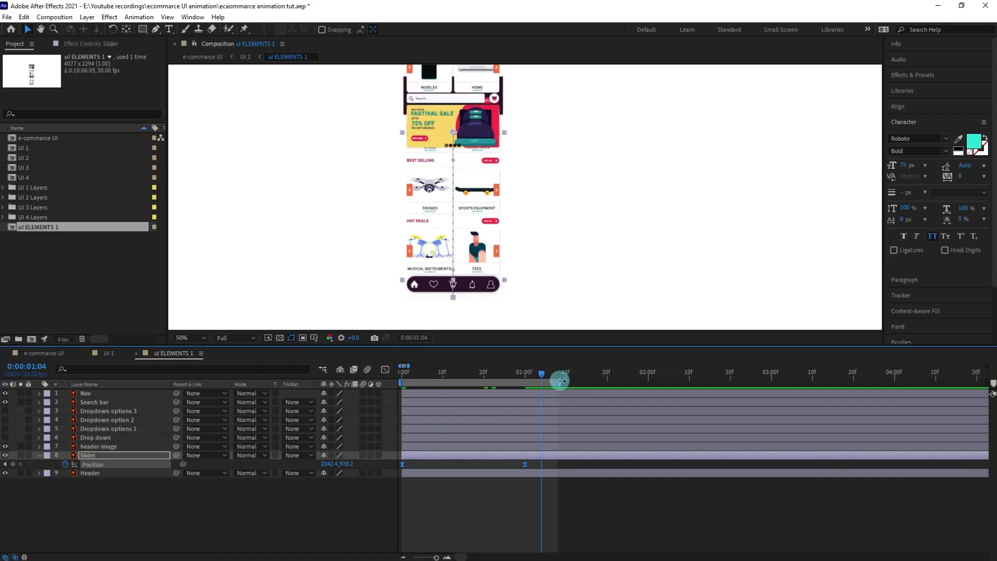
key(space)
Step: Extend the work area to about 0:00:01:24 and move the Slider's second Position keyframe to about 0:00:01:18
drag(559, 383, 625, 383)
click(568, 464)
mouse_move(538, 464)
mouse_down()
mouse_move(515, 471)
mouse_move(598, 466)
mouse_up()
Step: Preview the slowed-down Slider scroll from the first frame
drag(513, 373, 401, 378)
key(space)
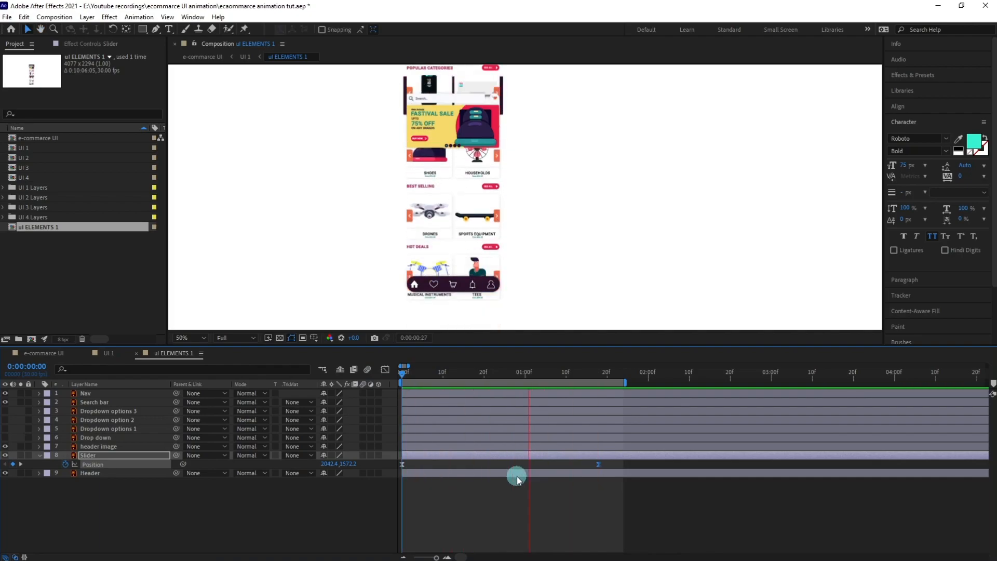
click(494, 537)
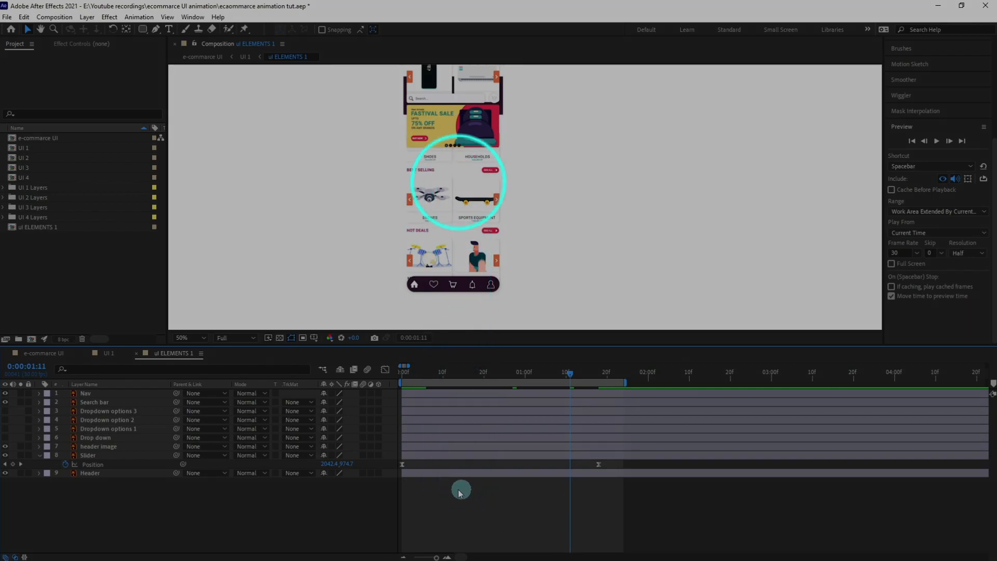
Step: Create a new 1920 x 1080, 30 fps composition named "Scroll"
click(32, 340)
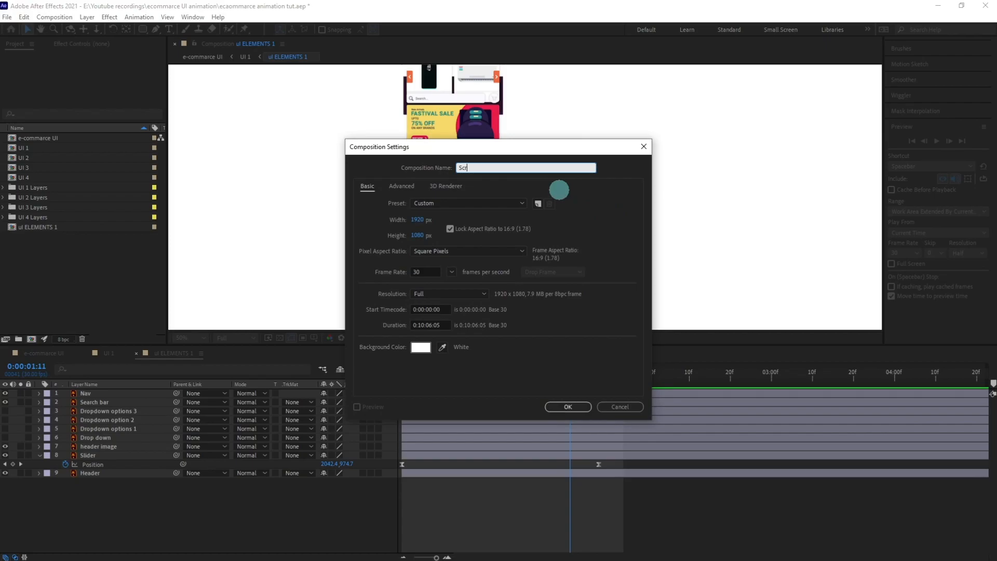
text(Scroll)
click(568, 407)
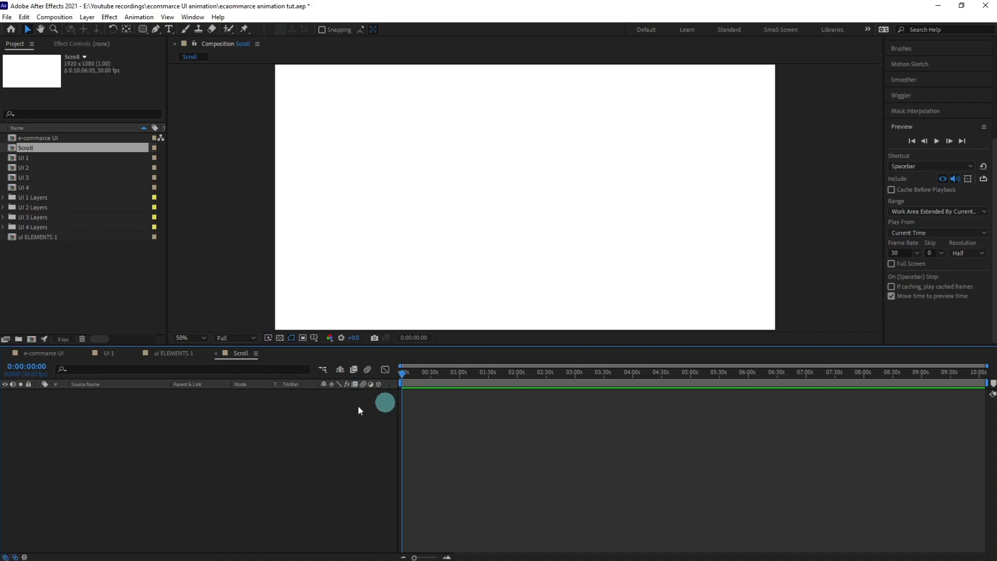
Step: Draw a tall, fully rounded rectangle with a 25 px light blue stroke near the middle of the composition and centre its anchor point
drag(144, 33, 176, 39)
drag(491, 112, 531, 282)
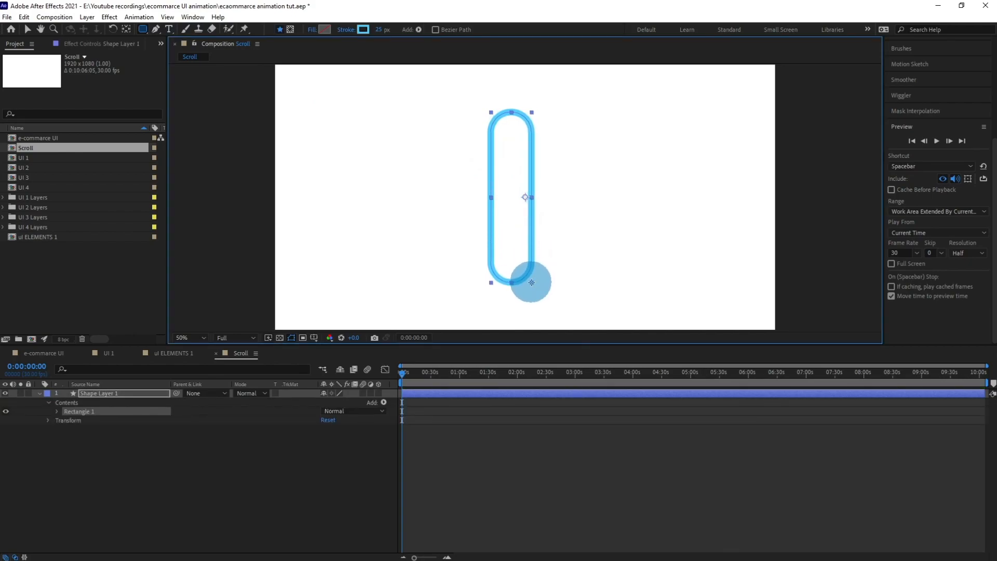
drag(531, 283, 531, 283)
click(105, 393)
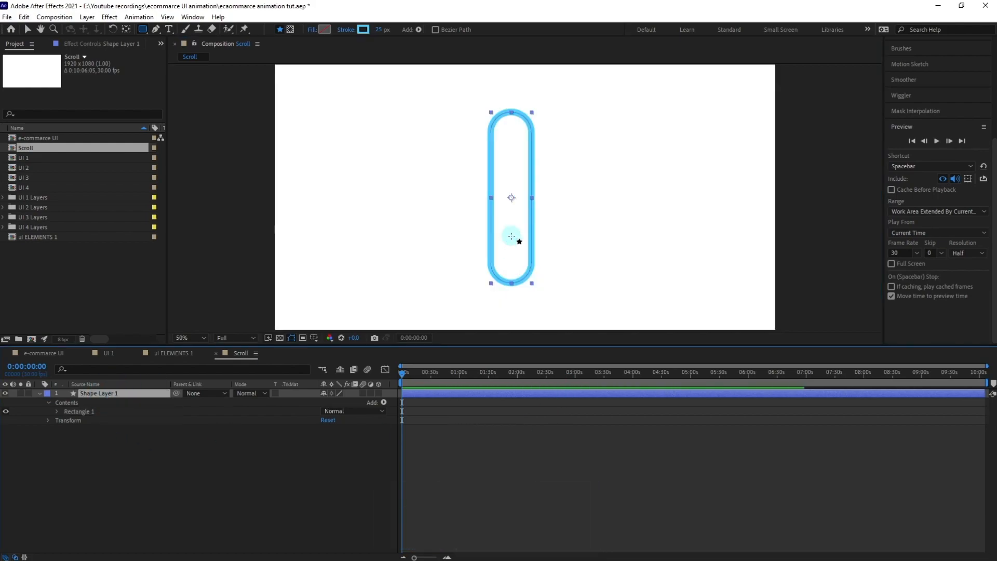
Step: Convert the rectangle's path to a Bezier path and set its first Path keyframe at 0:00:00:00
click(50, 412)
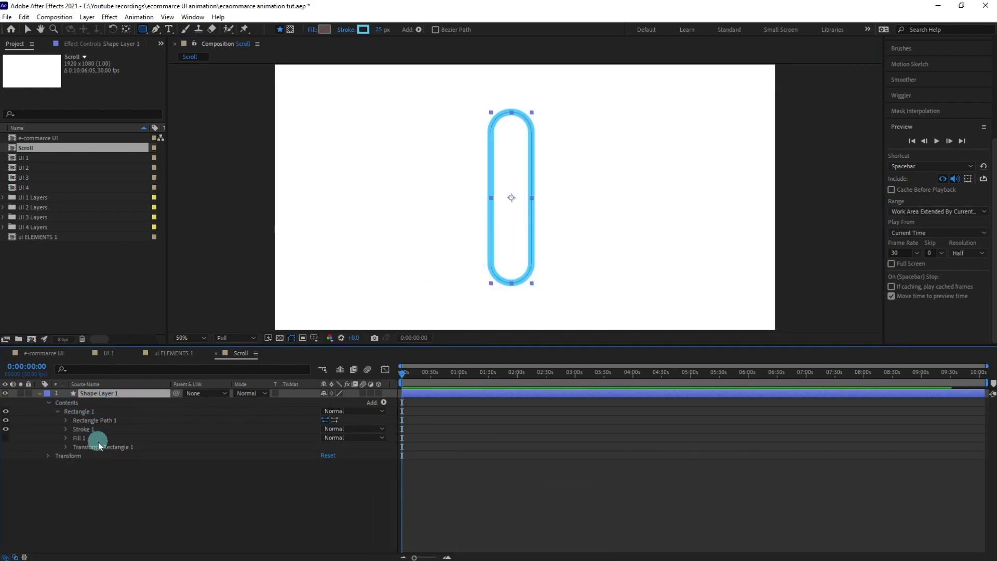
click(96, 421)
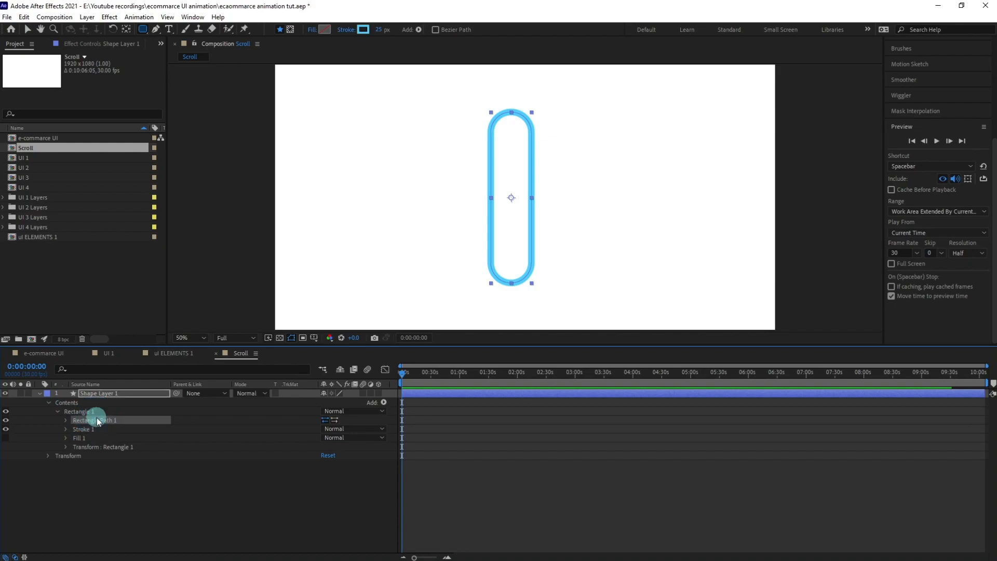
right_click(89, 421)
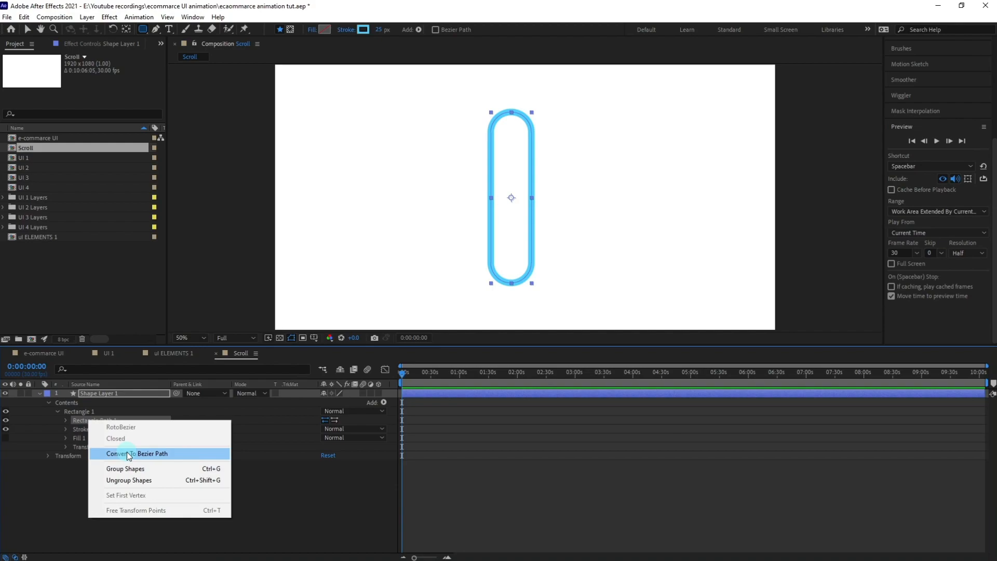
click(129, 455)
click(67, 420)
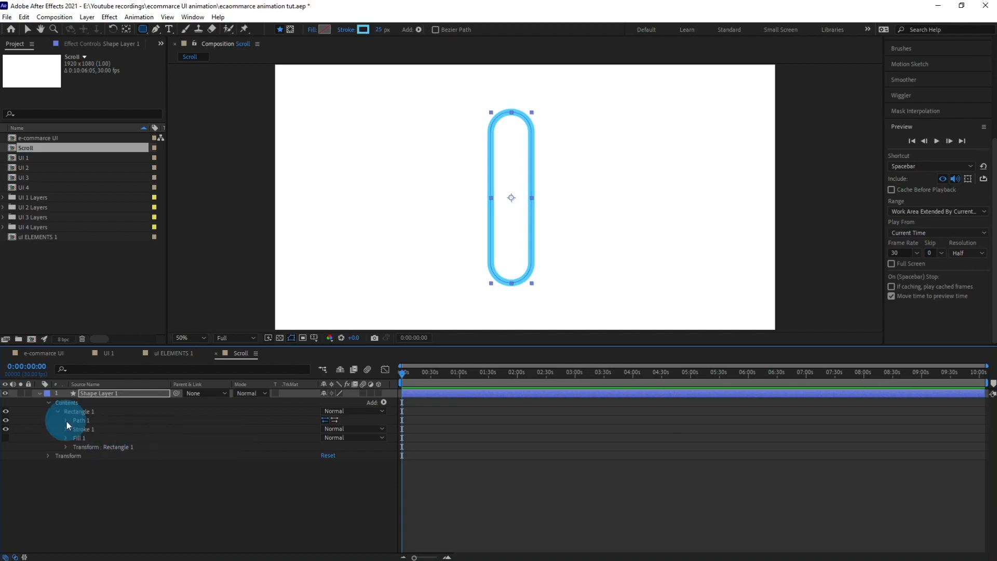
click(83, 428)
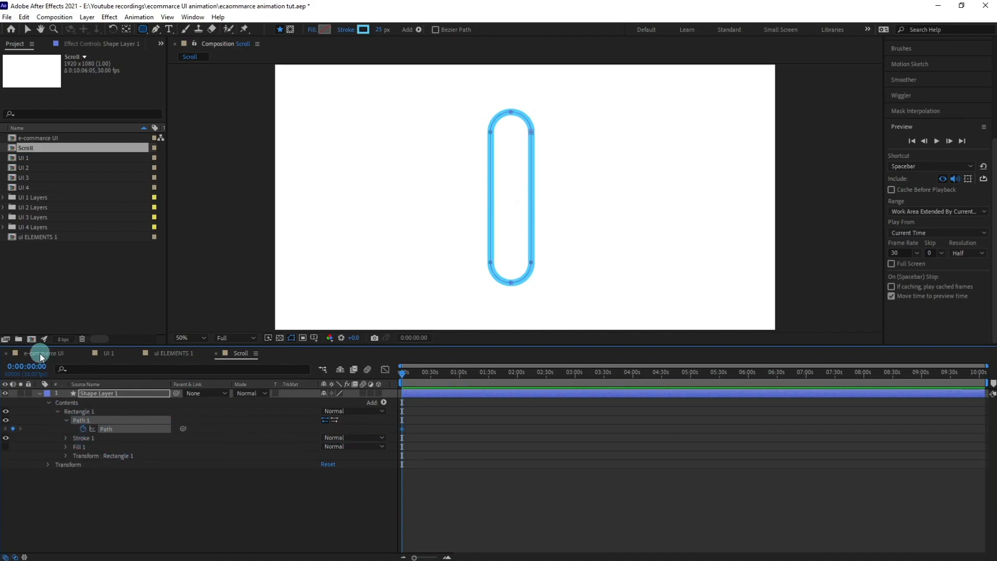
Step: Add a second Path keyframe ten frames on, at 0:00:00:10, and enlarge the time scale
click(26, 367)
text(+)
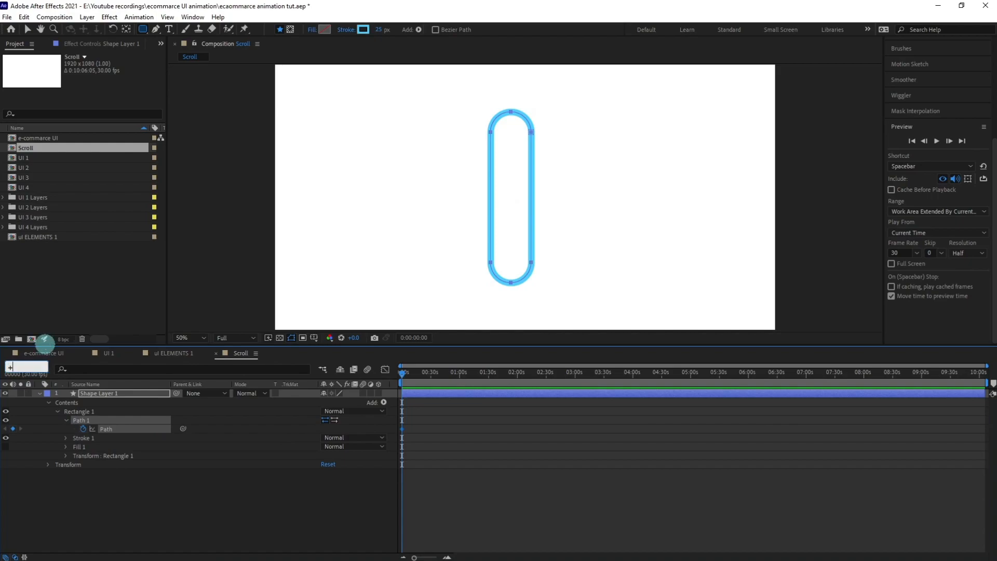
text(10)
key(Return)
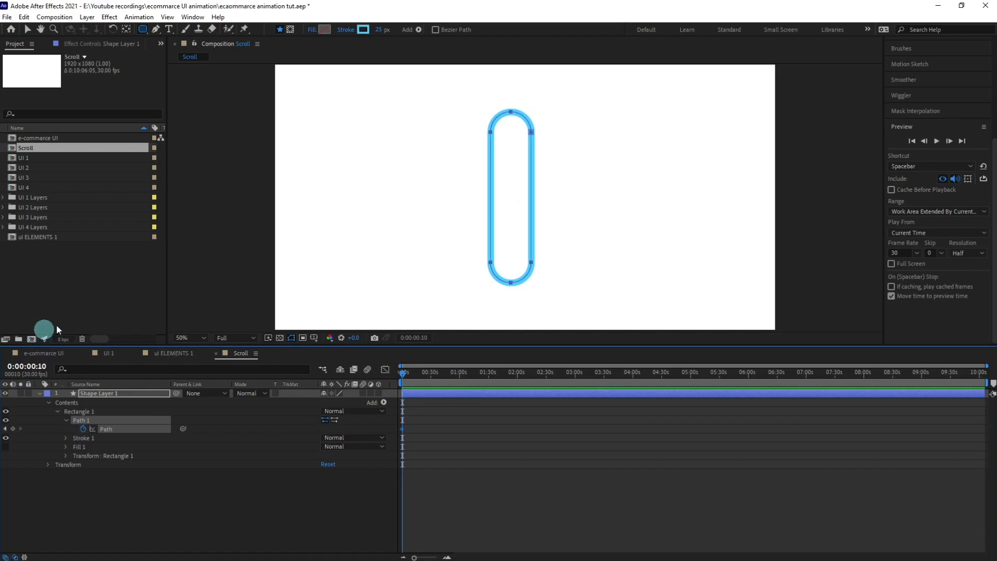
key(=)
key(=)
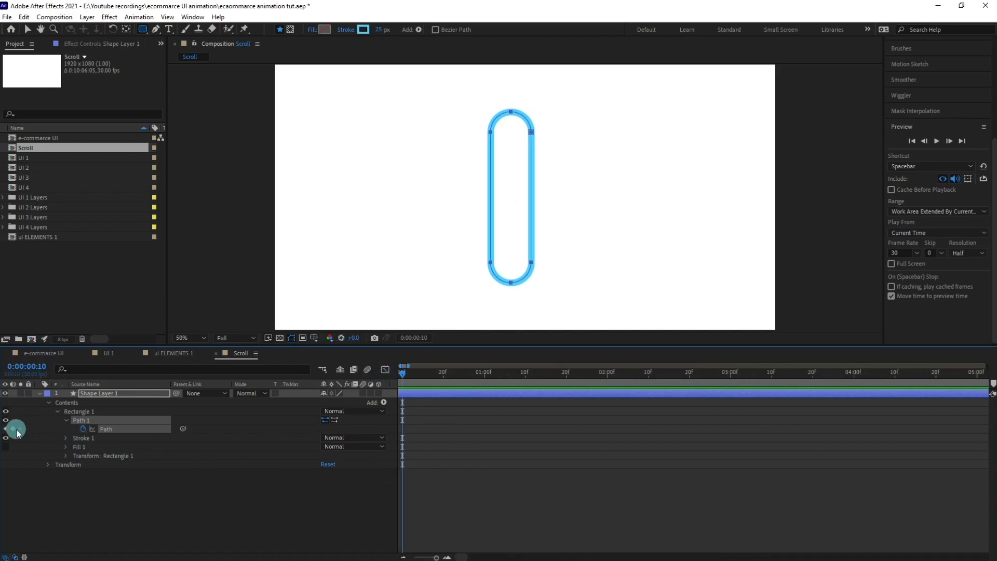
click(13, 429)
drag(528, 514, 693, 513)
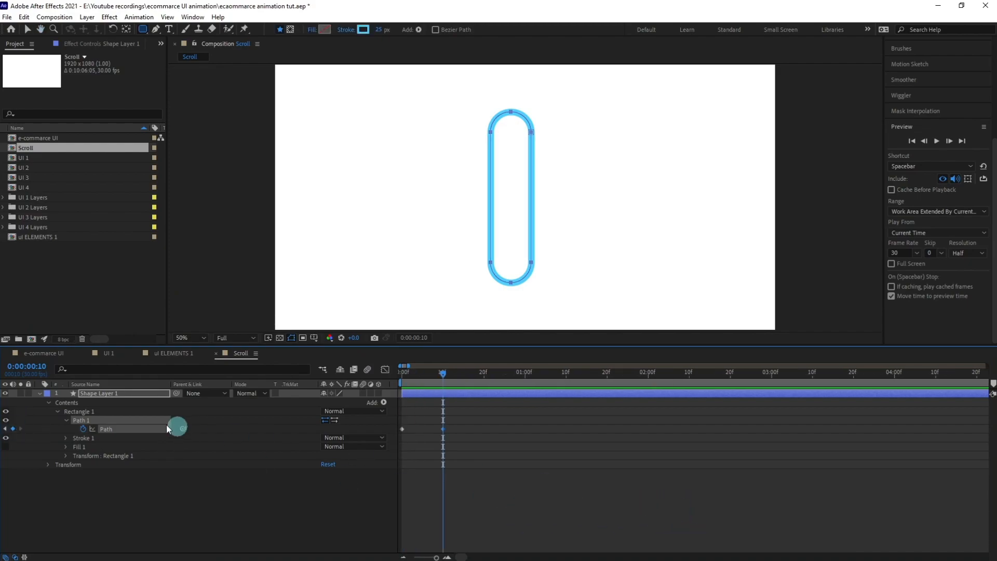
Step: Add a third Path keyframe at 0:00:00:20
click(33, 370)
text(+)
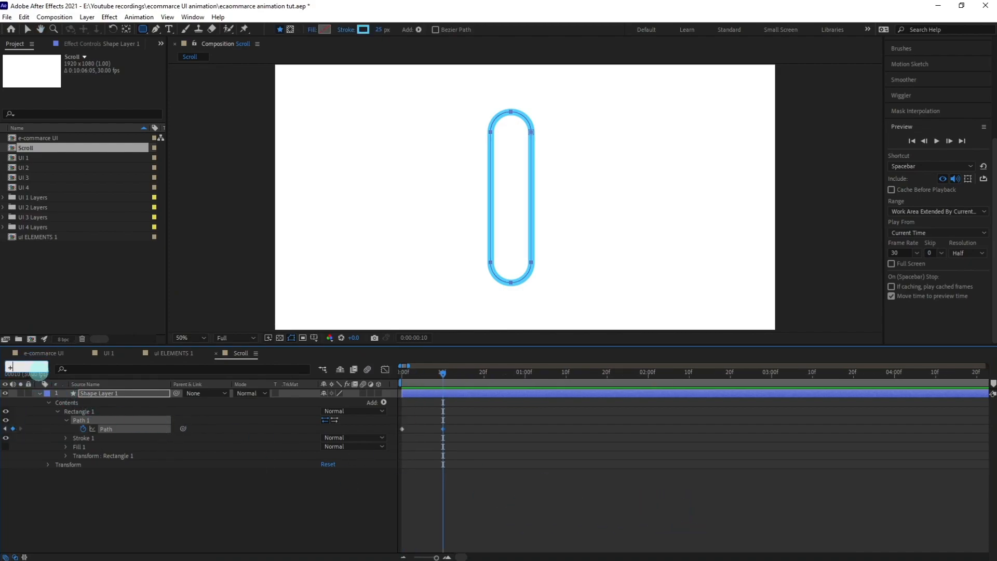
text(10)
key(Return)
click(13, 429)
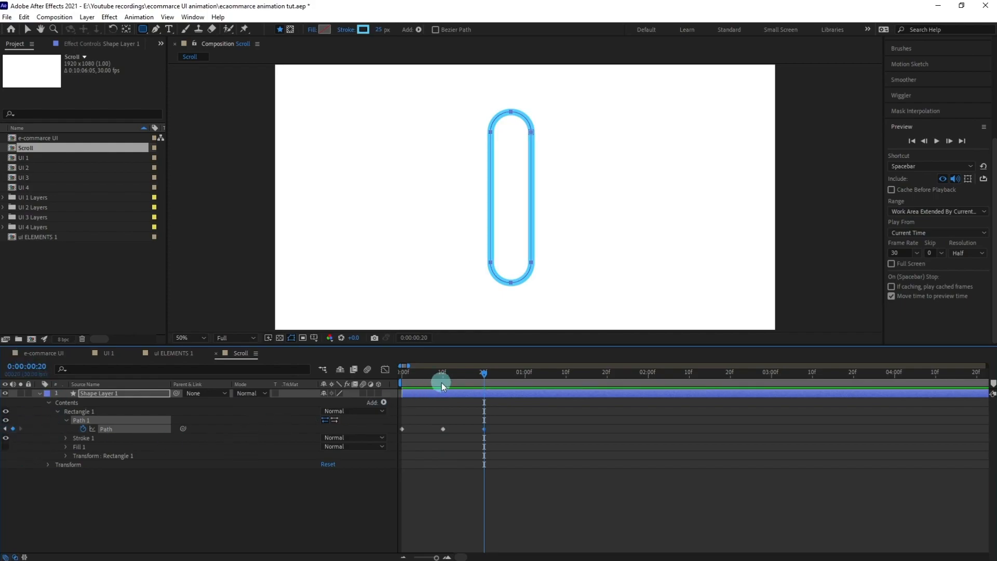
Step: At 0:00:00:10, move the path's upper points down onto the lower ones so the pill collapses into a circle
click(442, 379)
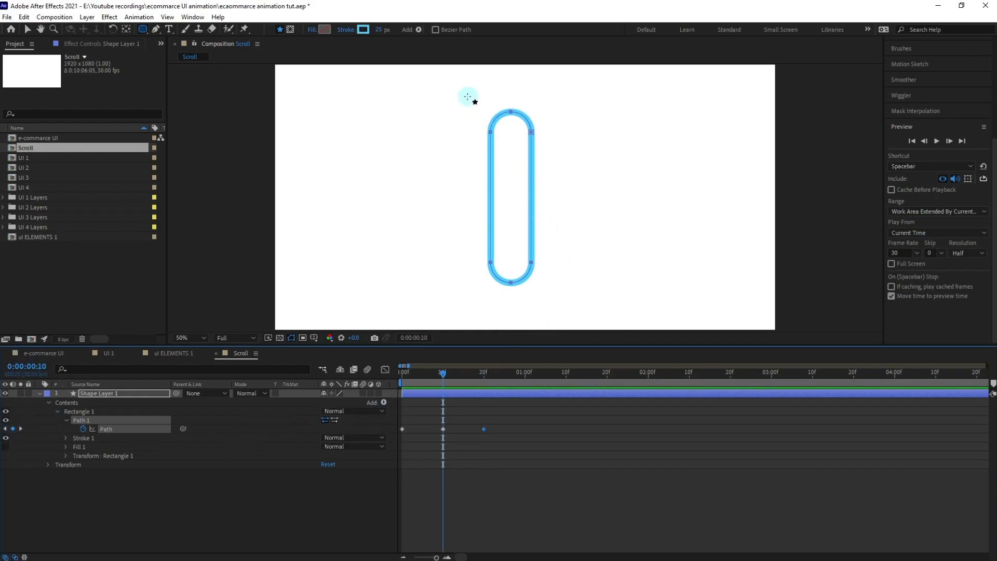
key(v)
drag(446, 89, 569, 168)
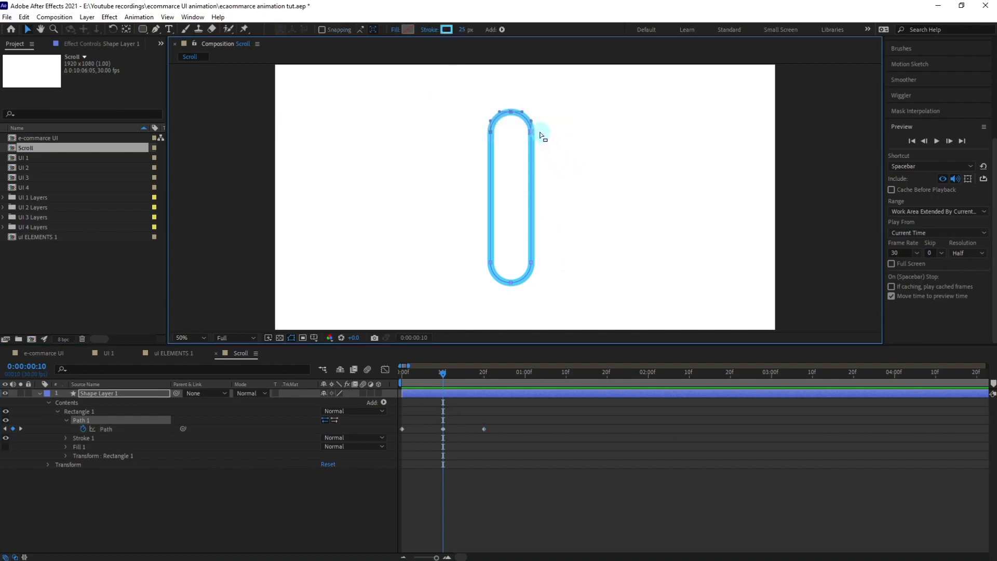
double_click(531, 133)
drag(523, 132, 515, 256)
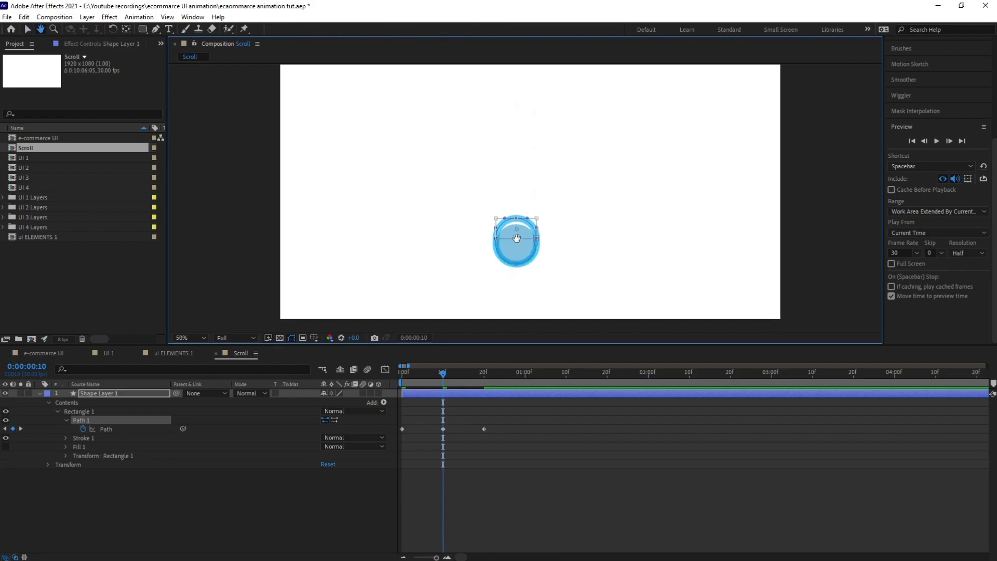
scroll(515, 232, up, 2)
scroll(514, 233, up, 2)
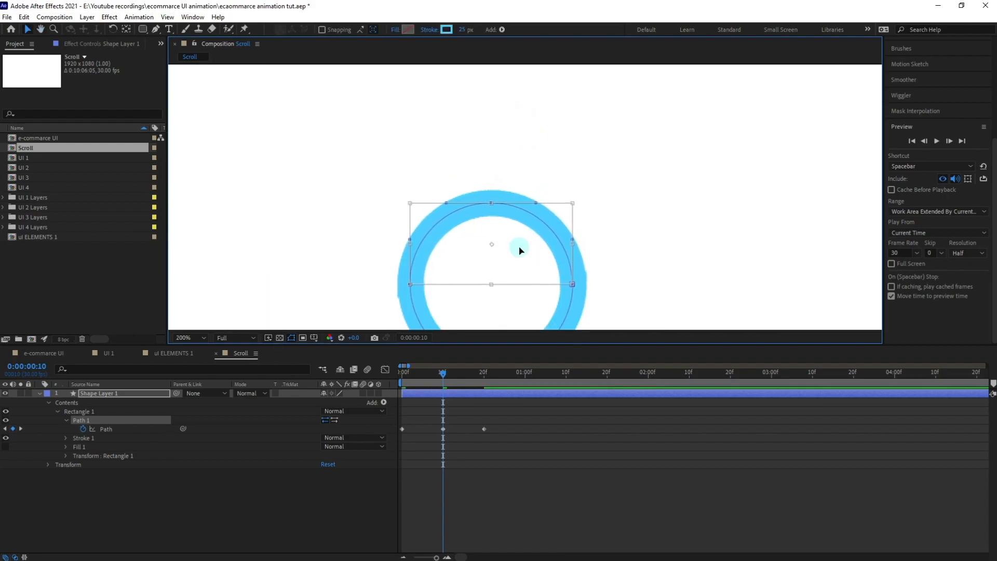
scroll(521, 251, down, 2)
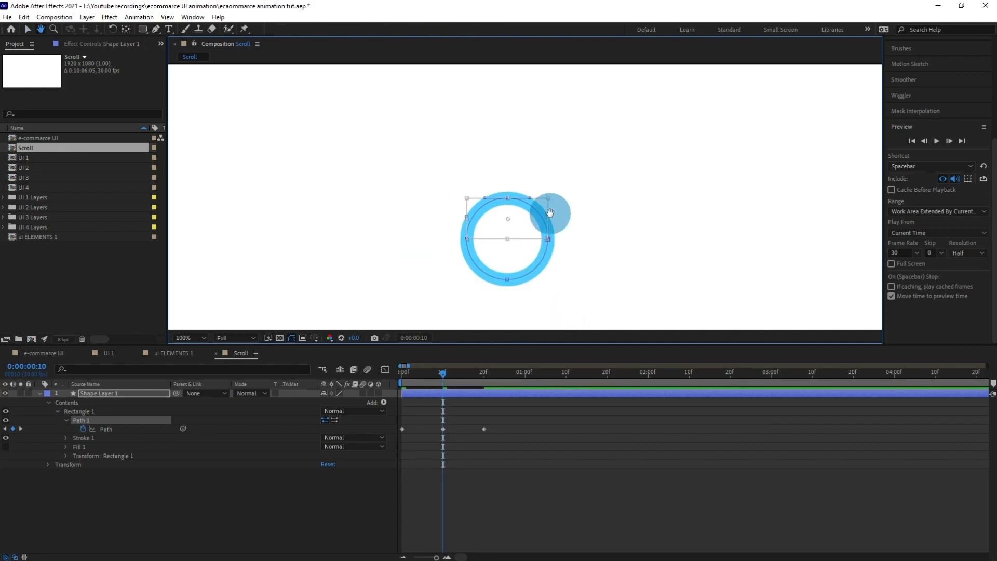
Step: Copy the circle Path keyframe from 0:00:00:10 onto the first keyframe at 0:00:00:00
drag(438, 372, 381, 376)
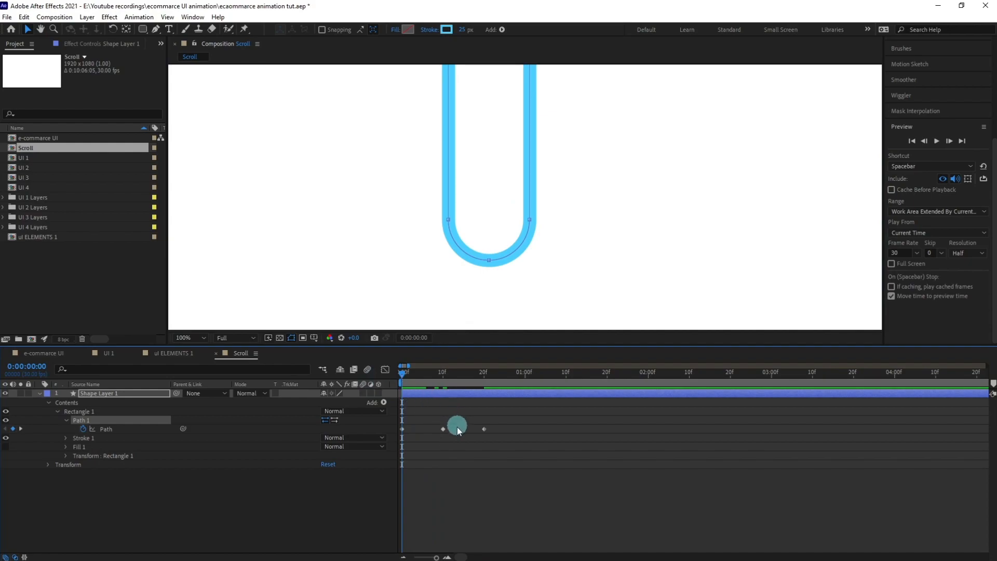
click(443, 429)
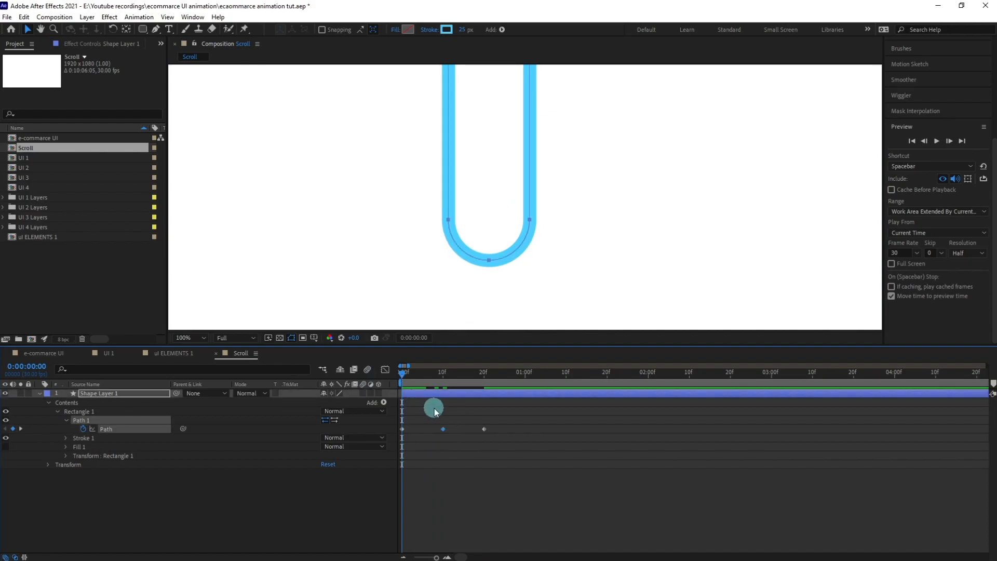
key(ctrl+v)
scroll(418, 170, up, 1)
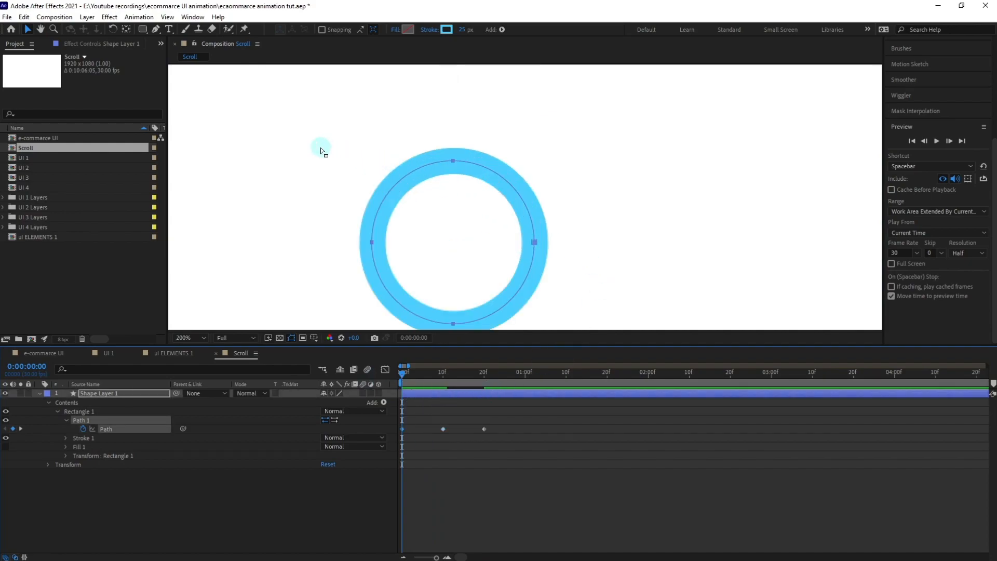
scroll(311, 127, down, 1)
Step: Show the rulers and place a vertical and a horizontal guide crossing at the circle's centre
double_click(448, 219)
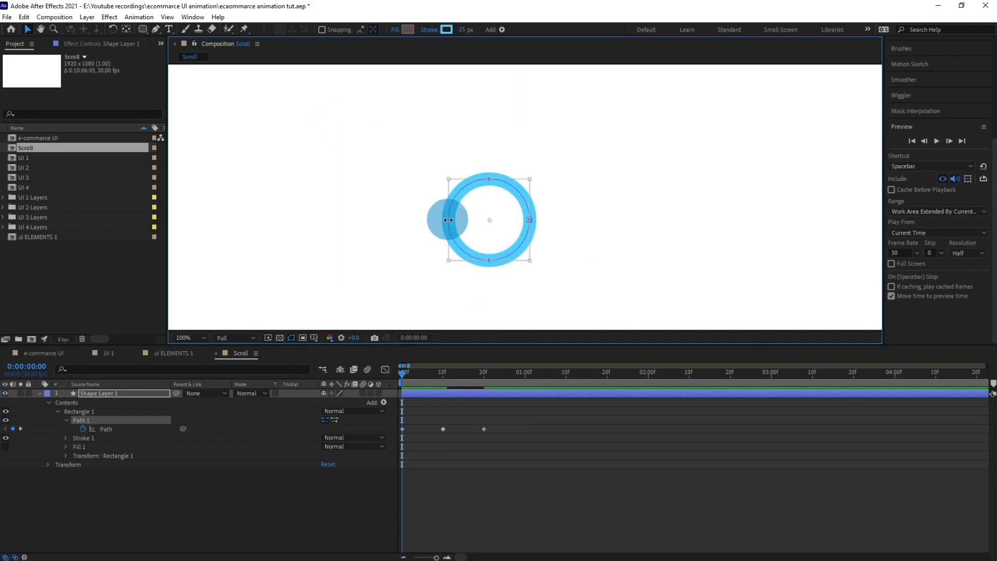
scroll(448, 220, up, 1)
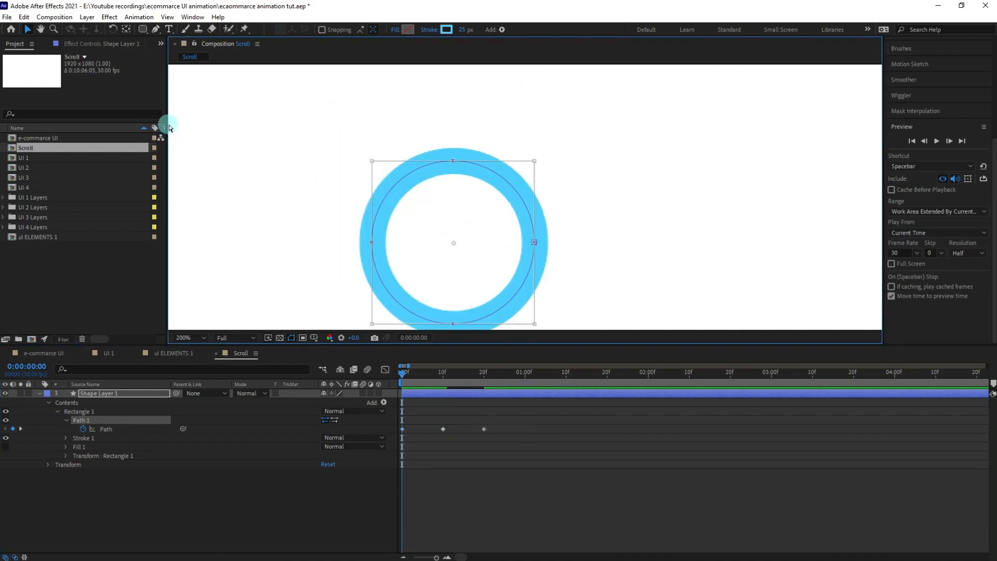
key(ctrl+r)
drag(172, 122, 457, 165)
drag(488, 71, 498, 245)
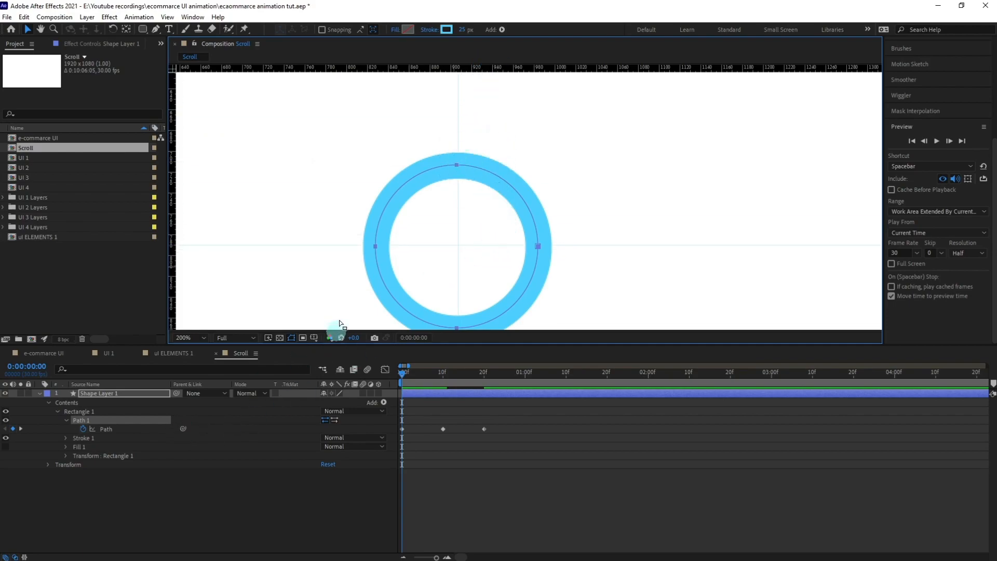
Step: Scale the circle path at 0:00:00:00 down to a small circle centred on the guide crossing
double_click(373, 247)
scroll(398, 224, down, 1)
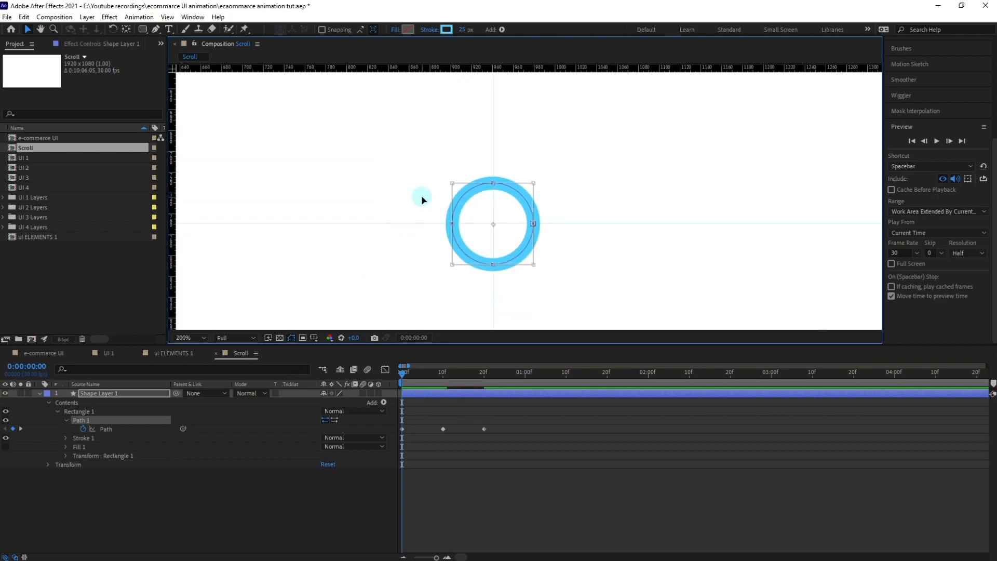
scroll(421, 195, up, 1)
drag(374, 166, 467, 235)
scroll(467, 235, down, 1)
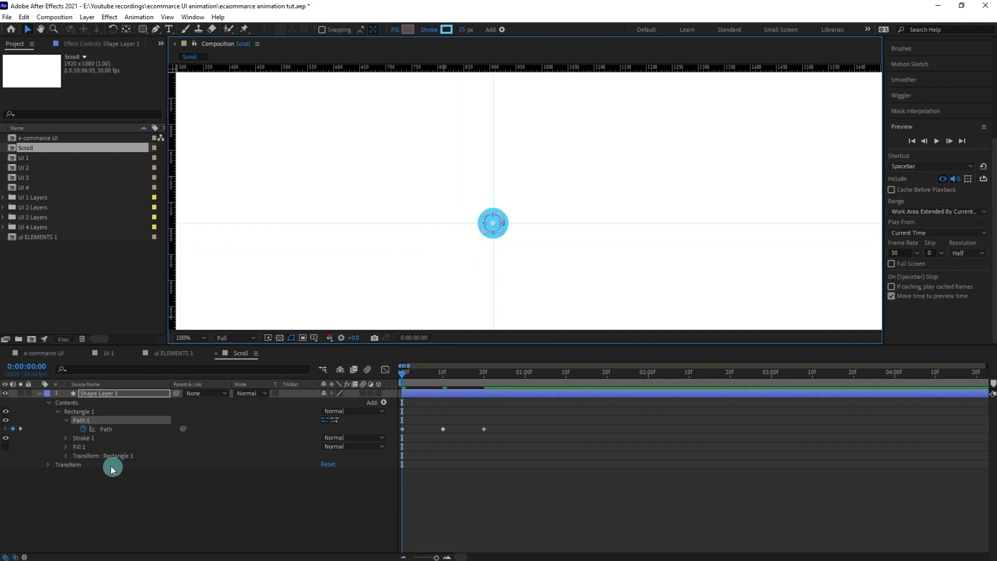
Step: Keyframe the Stroke Width at 0:00:00:00 and 0:00:00:10, and set its first keyframe to 9
click(65, 438)
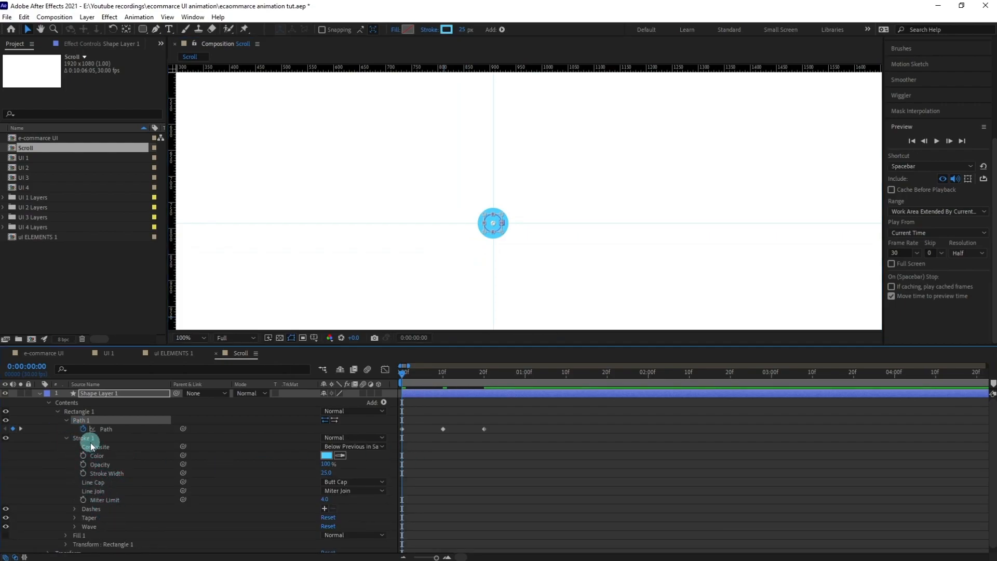
click(83, 473)
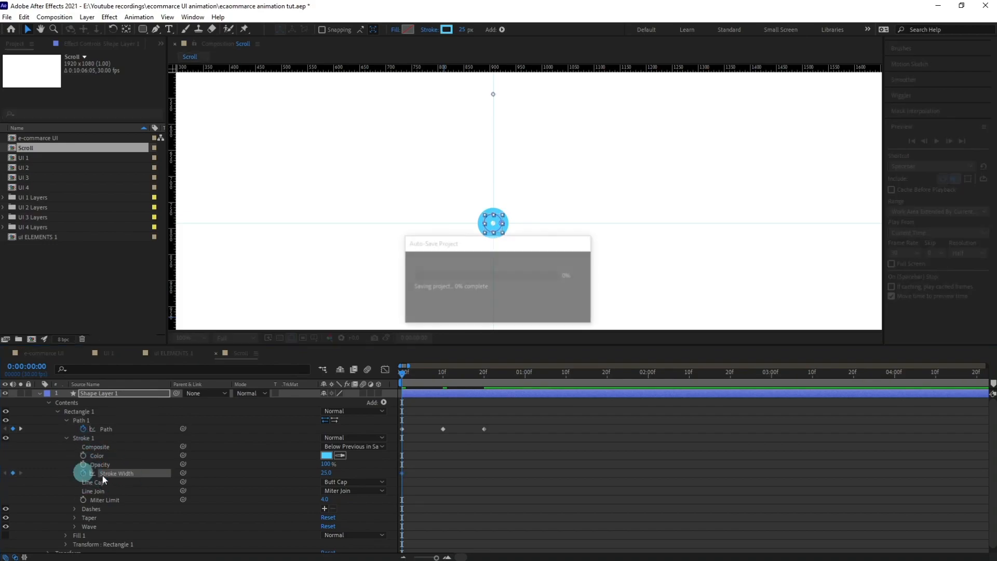
key(k)
click(13, 473)
key(j)
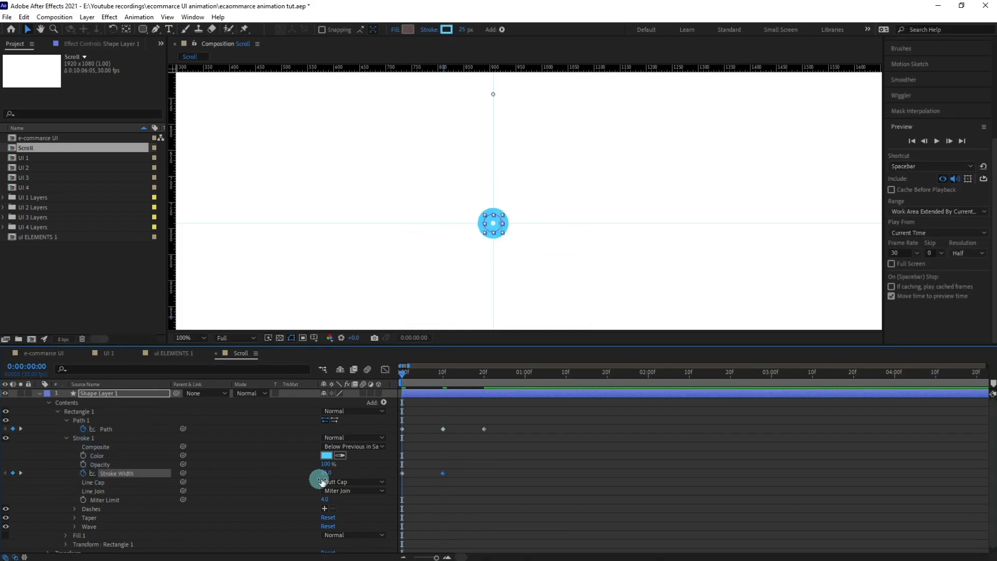
drag(326, 472, 319, 474)
Step: Shrink the circle path at 0:00:00:00 to about half its size and nudge it up to centre it on the guides
scroll(499, 216, up, 2)
key(space)
drag(488, 229, 550, 129)
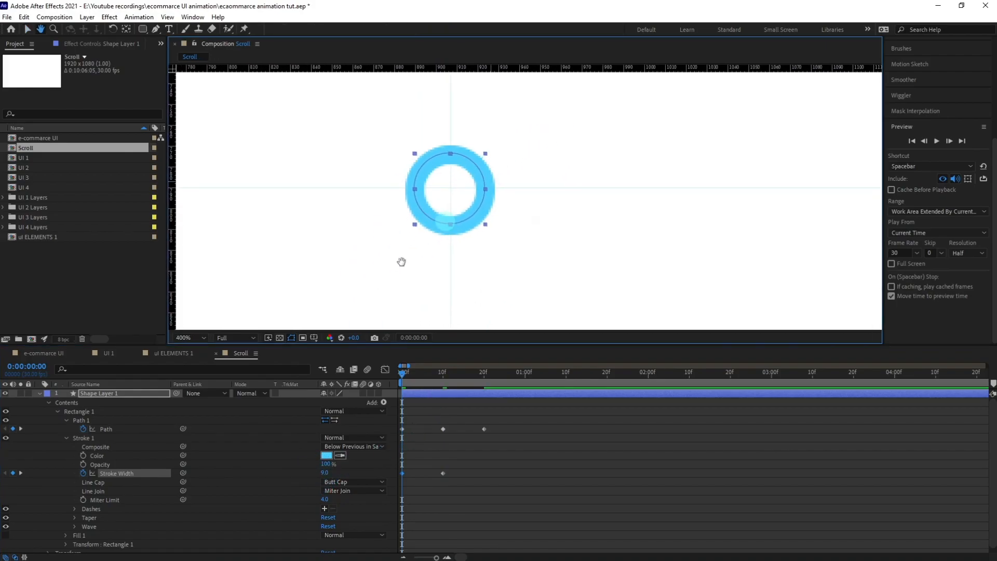
click(103, 423)
click(116, 438)
click(110, 430)
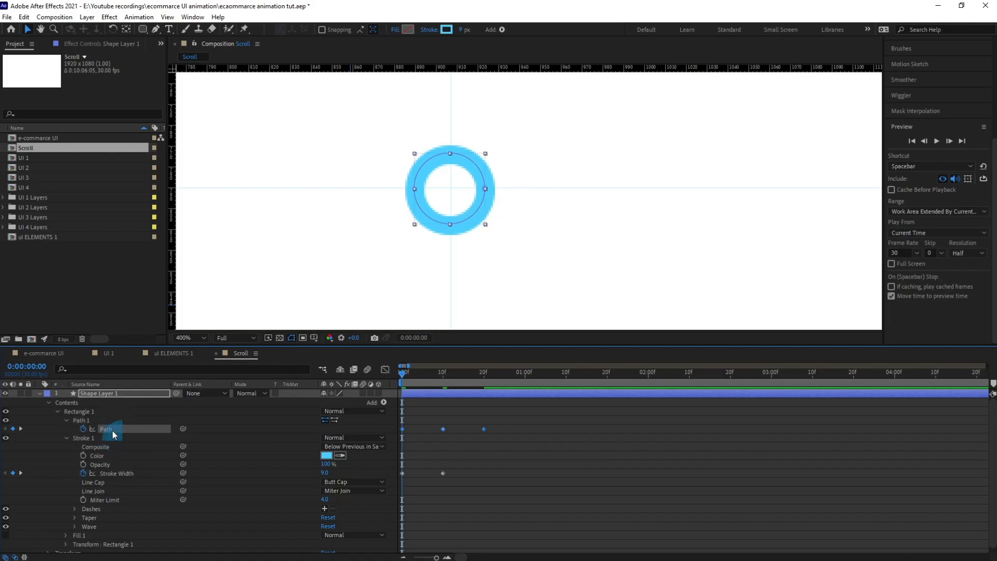
drag(362, 126, 566, 255)
double_click(485, 188)
drag(485, 155, 461, 186)
key(Up)
key(Up)
key(Up)
key(Up)
key(Up)
key(Up)
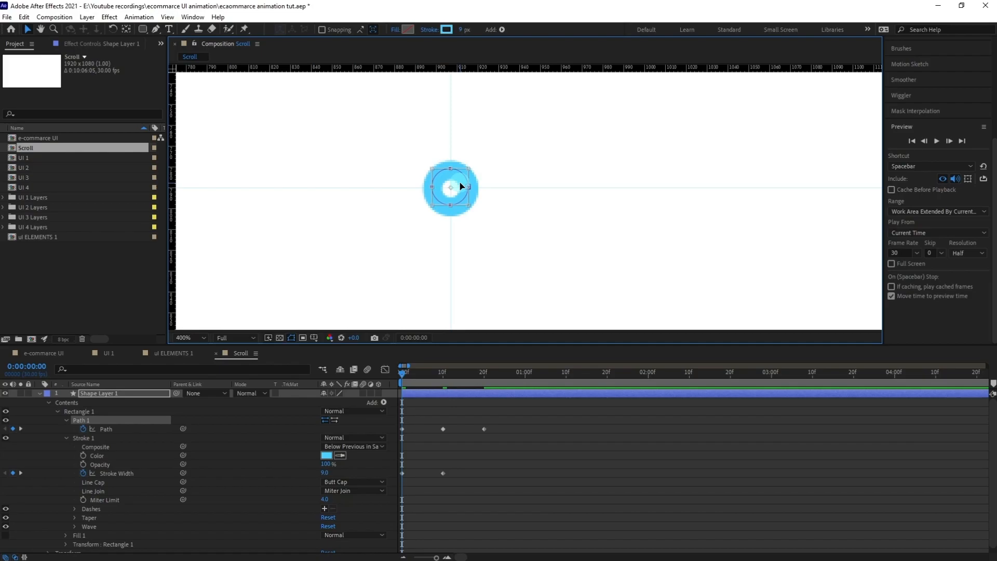
Step: Set the Stroke Width at 0:00:00:00 to 2 and deselect the shape layer
click(355, 498)
drag(323, 472, 317, 475)
click(454, 446)
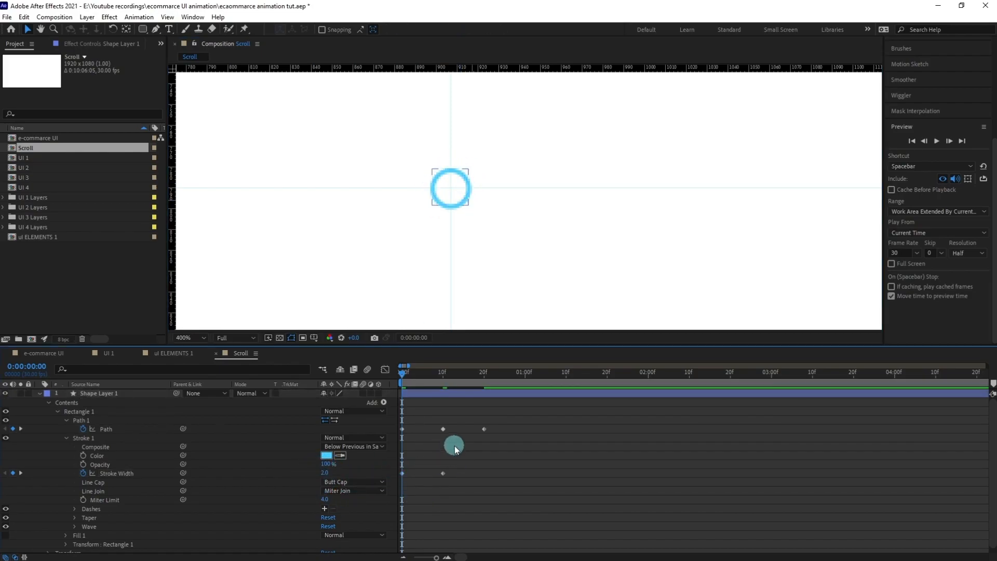
Step: Add a Stroke Width keyframe of 50 at 0:00:00:20, where the path is a tall capsule
key(k)
key(comma)
key(comma)
drag(445, 374, 486, 375)
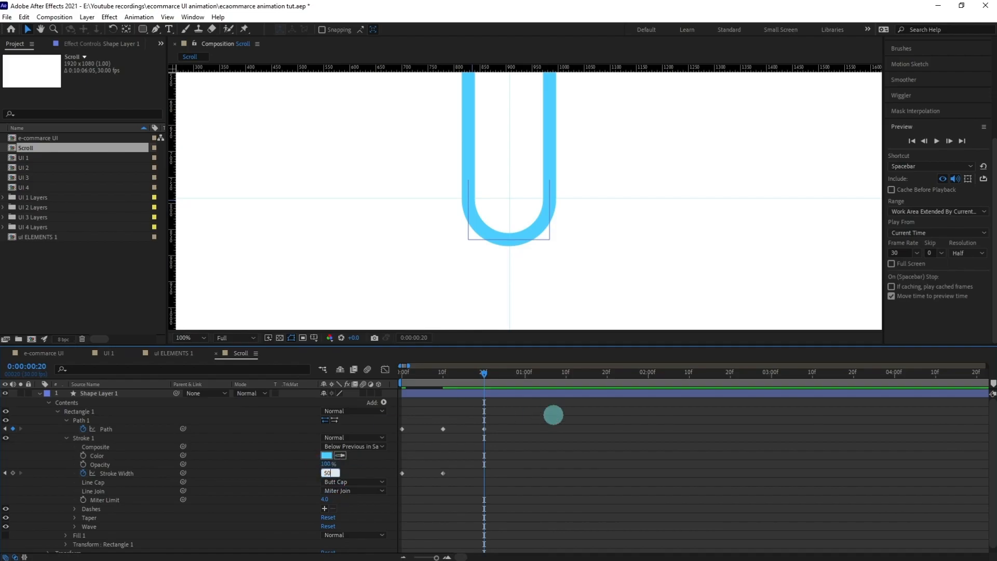
key(Return)
scroll(531, 212, down, 1)
drag(596, 189, 557, 269)
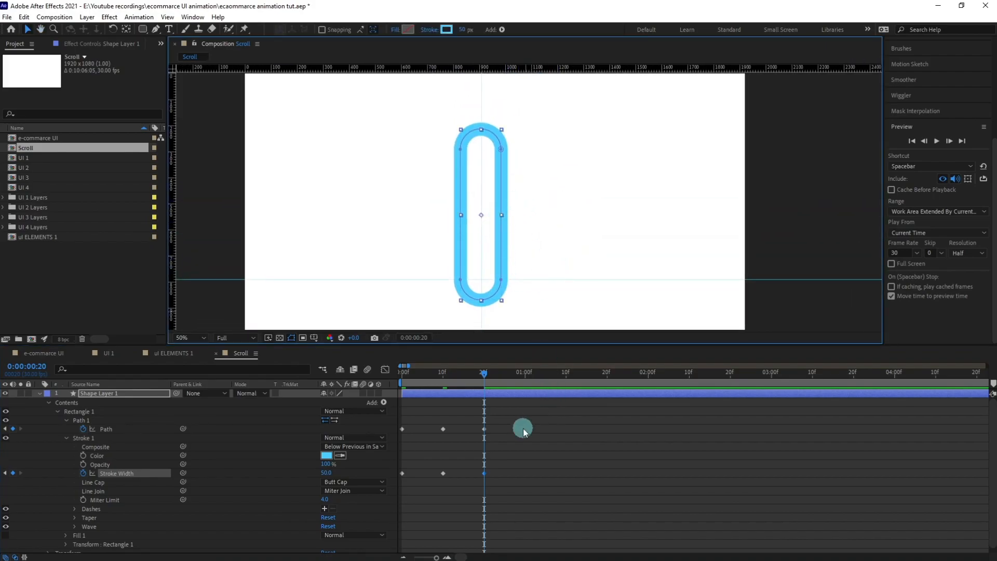
Step: At 0:00:01:00, raise the capsule path's lower points to form a circle at the capsule's upper end
click(23, 368)
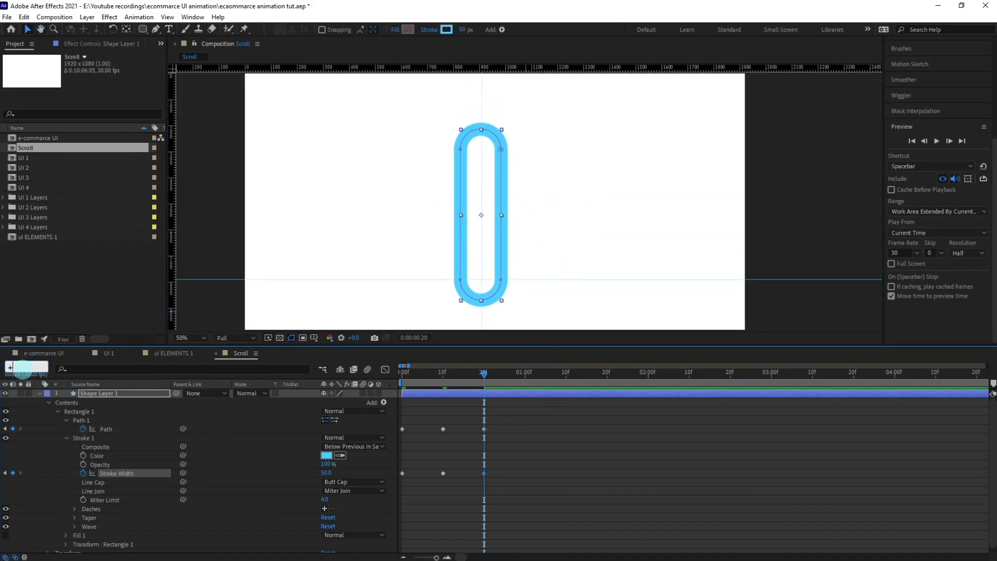
key(Return)
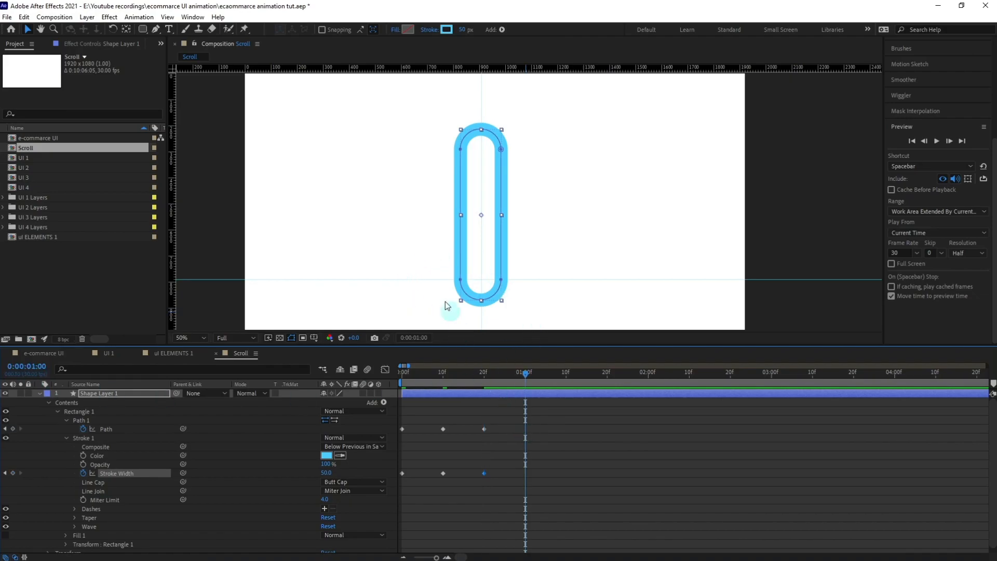
click(84, 420)
drag(439, 224, 484, 170)
key(.)
drag(392, 166, 463, 222)
key(.)
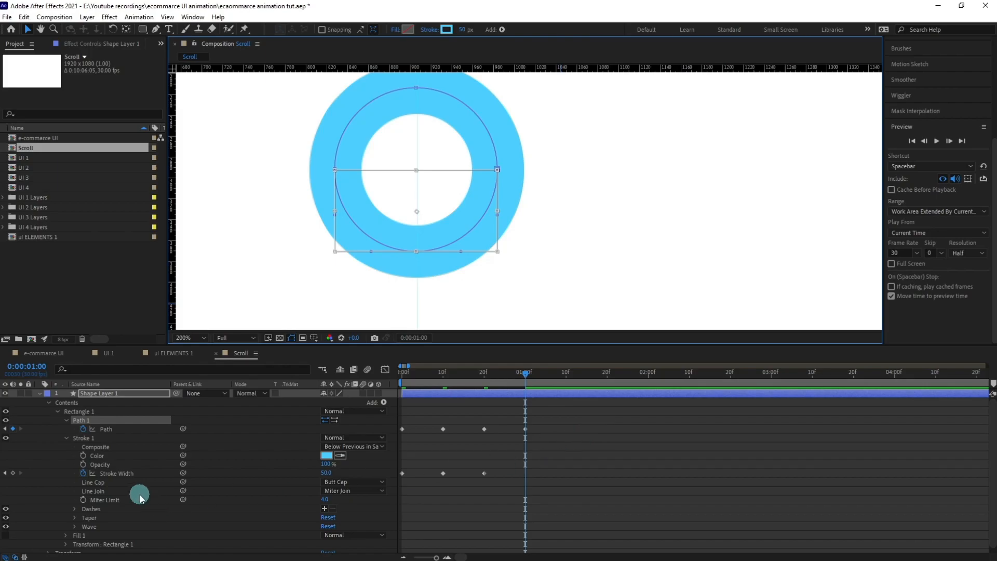
Step: Move the last Stroke Width keyframe to 0:00:01:00
click(607, 477)
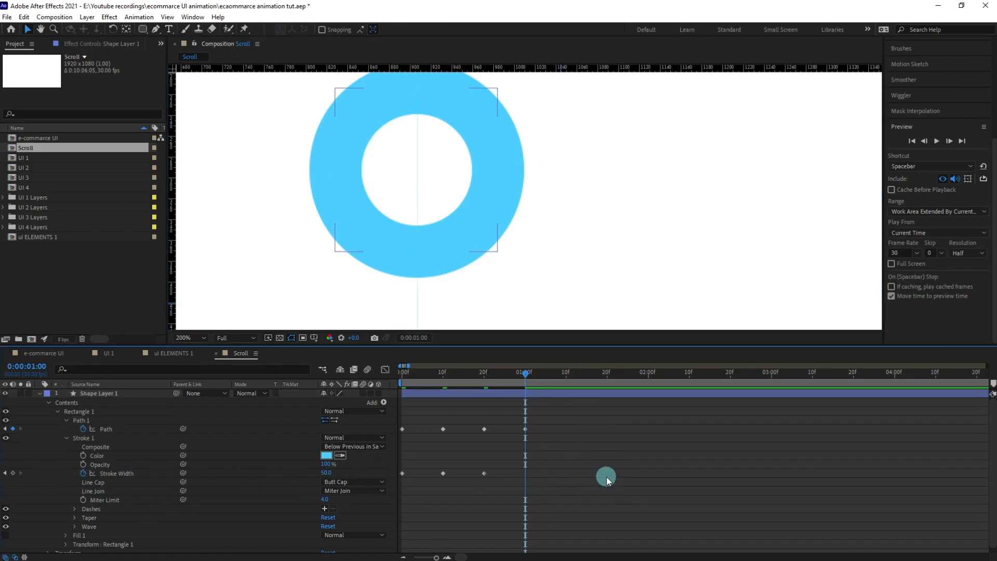
drag(488, 475, 524, 474)
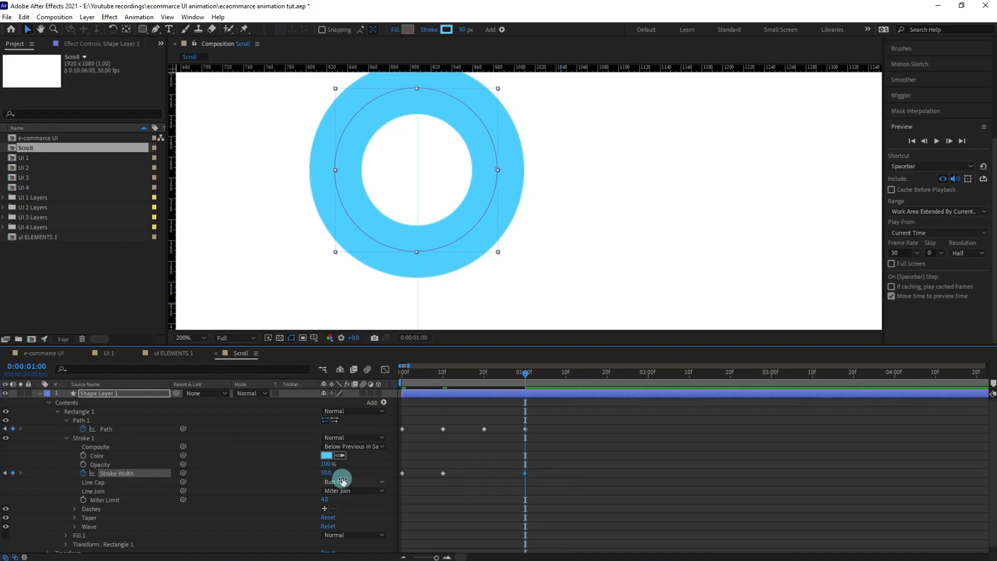
scroll(470, 234, down, 2)
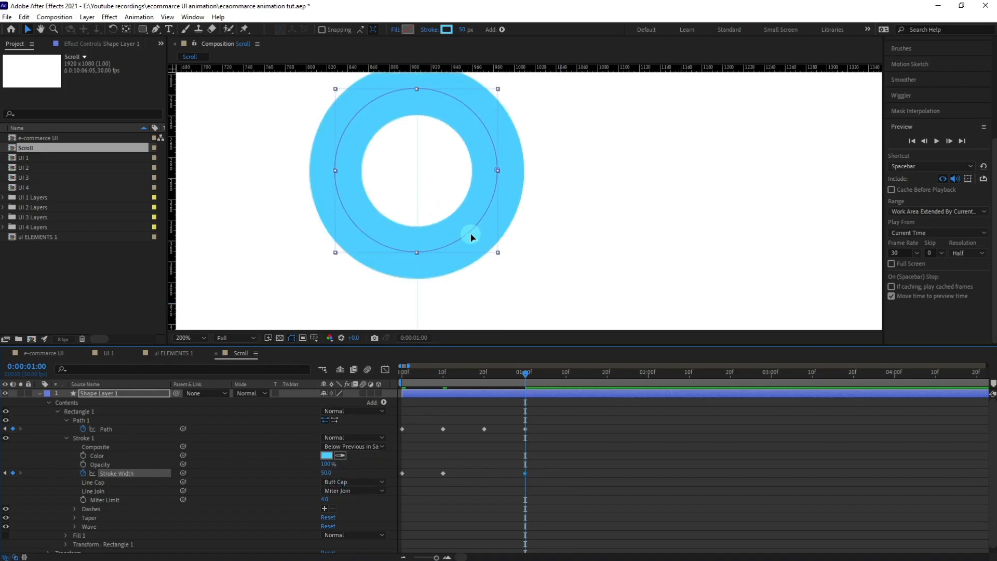
Step: At 0:00:01:10, select the circle path for free transform and add a horizontal guide through its centre
click(44, 362)
key(Return)
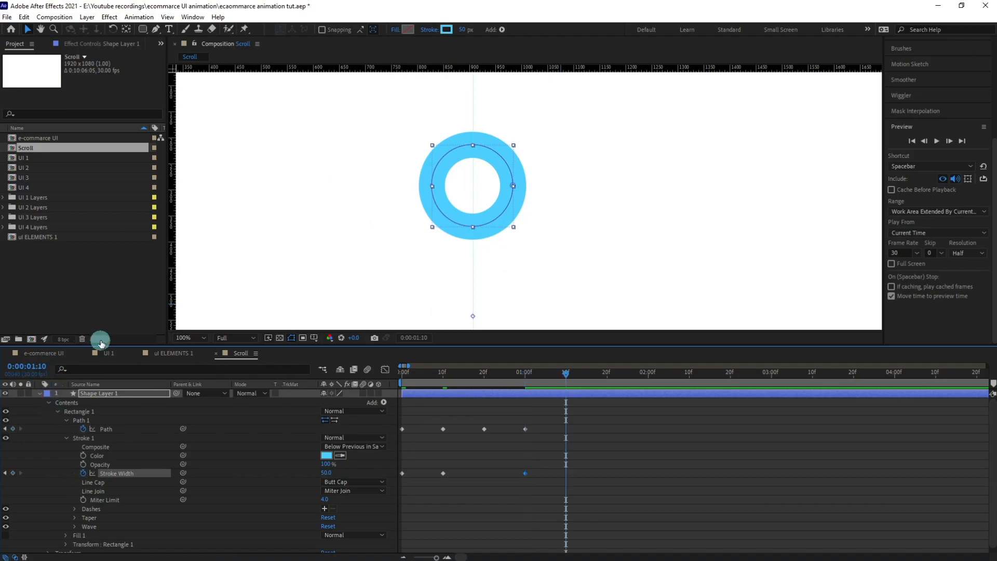
click(104, 421)
drag(391, 126, 571, 254)
double_click(513, 187)
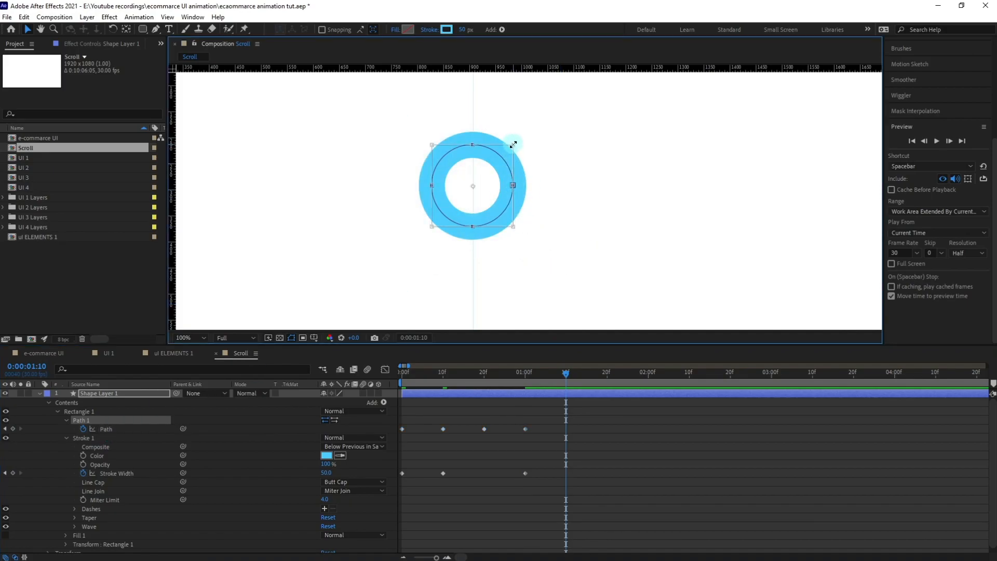
drag(500, 70, 512, 187)
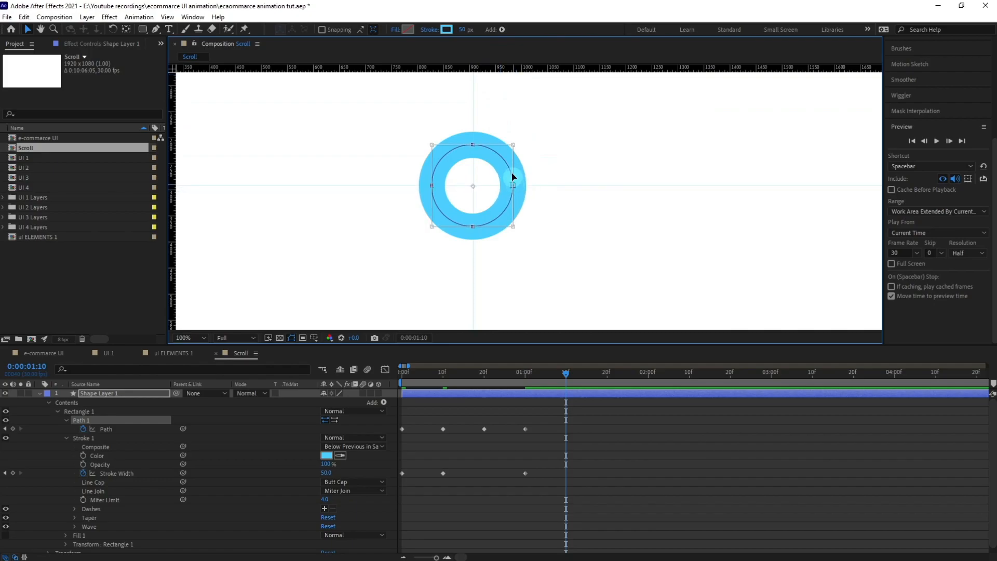
Step: Enlarge the circle path at 0:00:01:10 to about three times its size and centre it on the upper guide crossing
drag(512, 145, 623, 76)
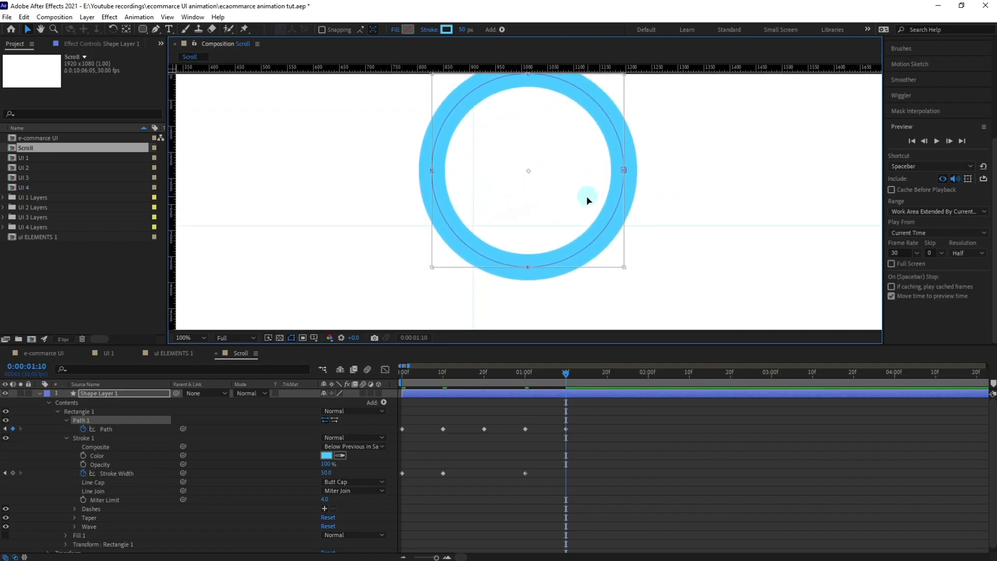
scroll(587, 196, down, 2)
drag(501, 219, 492, 235)
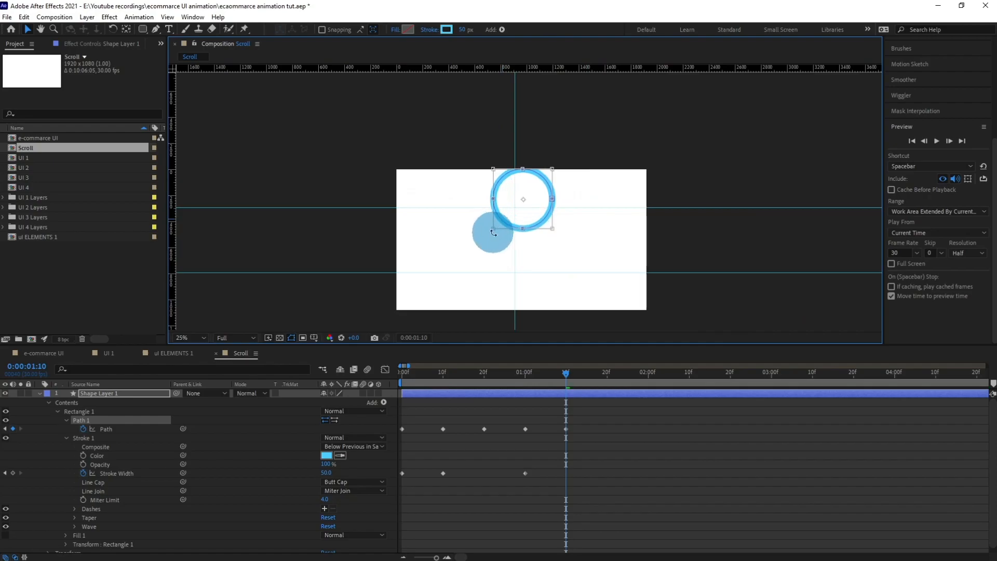
scroll(516, 227, up, 2)
drag(573, 193, 557, 207)
mouse_move(557, 154)
mouse_down()
mouse_move(569, 146)
mouse_move(543, 169)
mouse_up()
scroll(524, 184, up, 2)
scroll(529, 184, down, 1)
scroll(582, 186, up, 1)
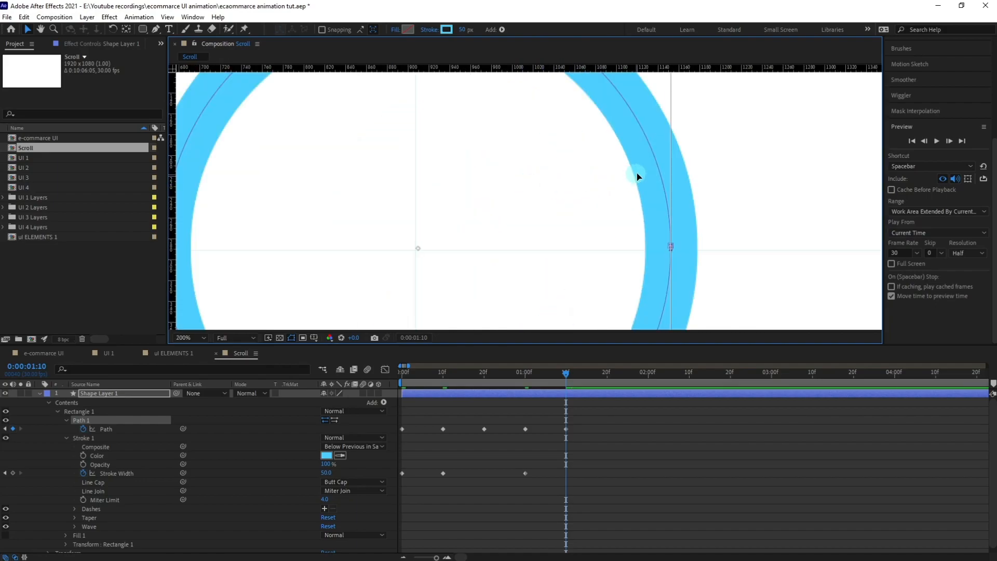
drag(658, 163, 655, 165)
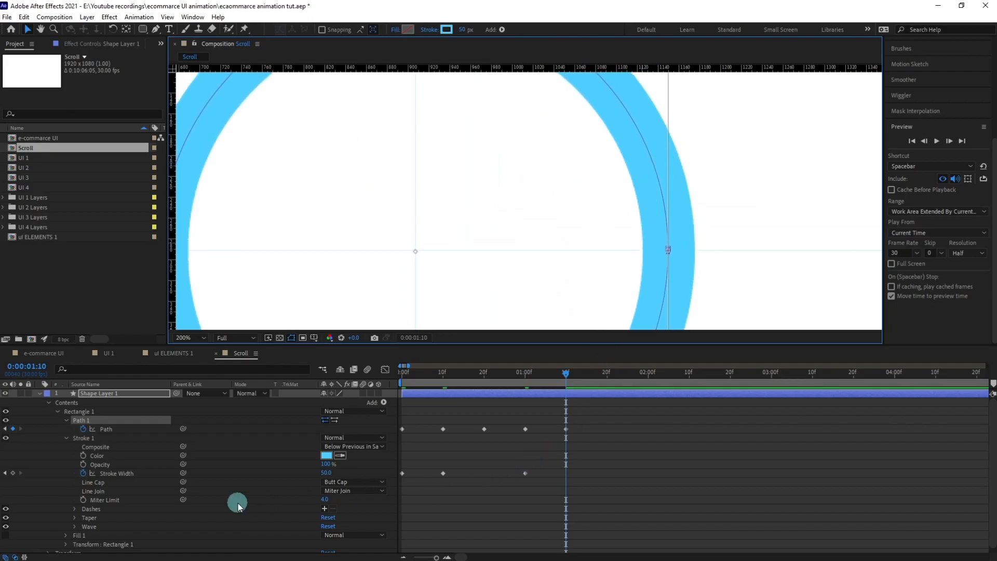
Step: Set the Stroke Width at 0:00:01:10 to 0
click(326, 471)
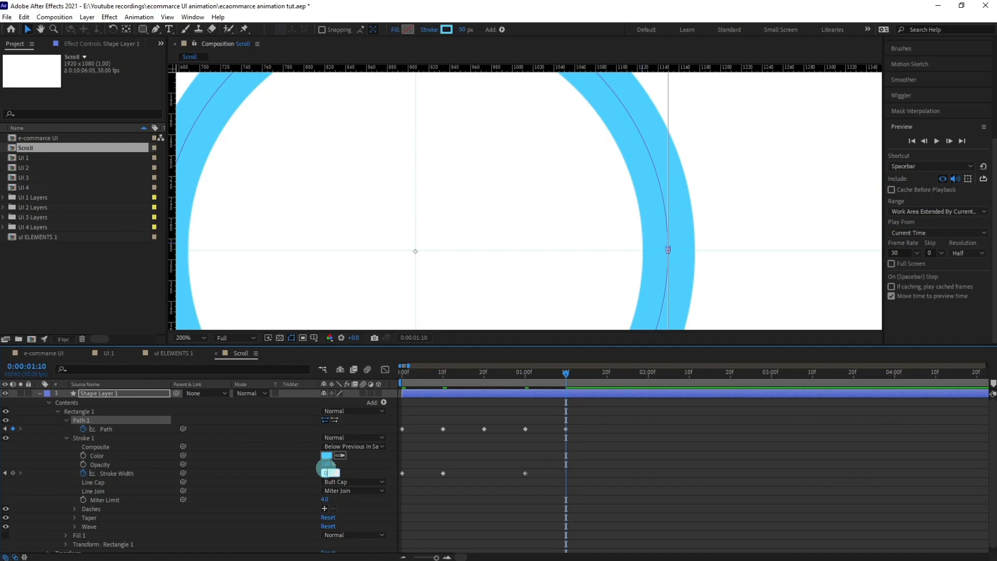
text(0)
key(Return)
scroll(412, 260, down, 6)
Step: Apply Easy Ease to all Path and Stroke Width keyframes, end the work area at 0:00:01:10 and preview
drag(597, 420, 365, 516)
key(n)
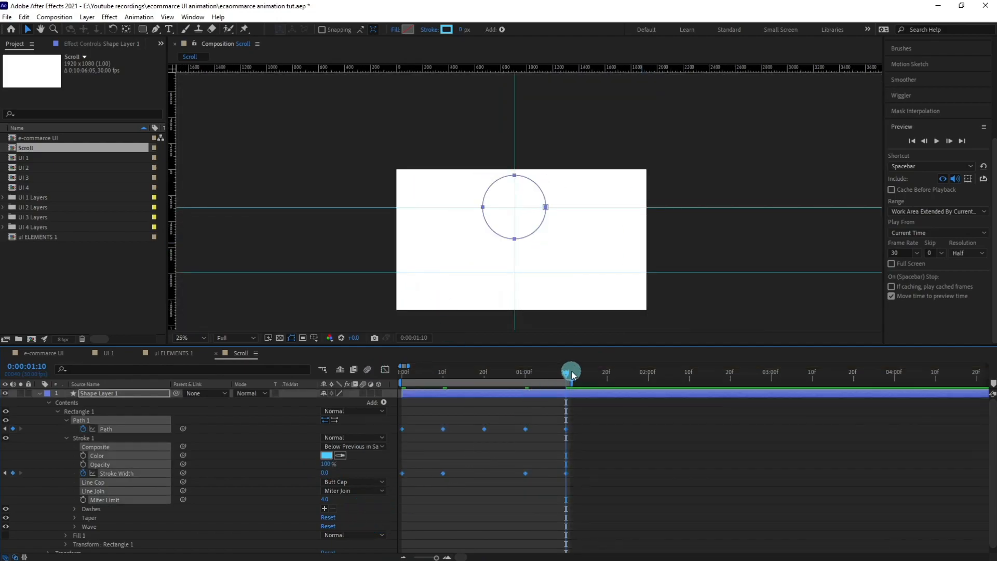
key(F9)
drag(565, 376, 401, 399)
key(space)
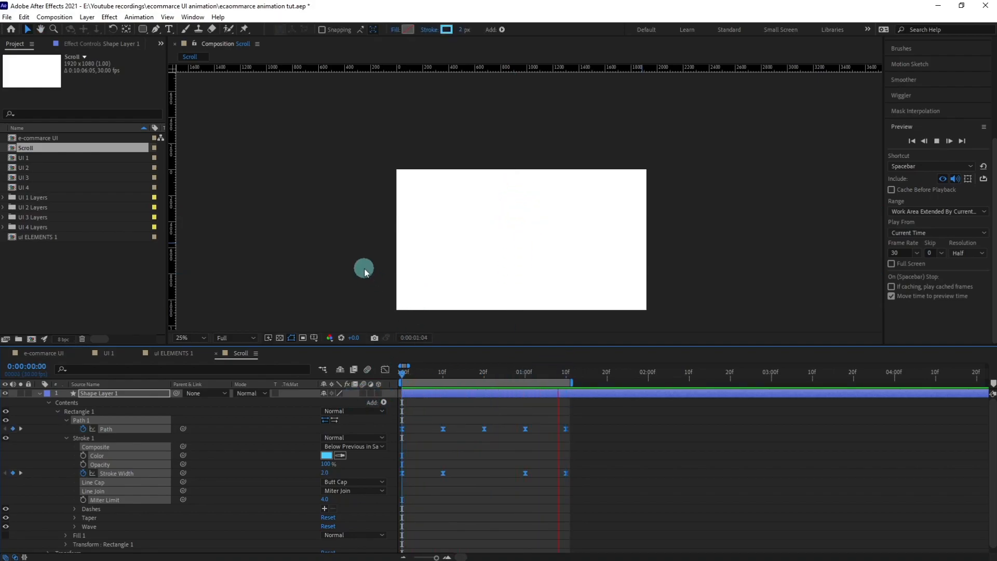
drag(412, 377, 363, 382)
Step: Shift all Path and Stroke Width keyframes after the first pair so the second pair lands on 0:00:00:05
drag(595, 420, 385, 500)
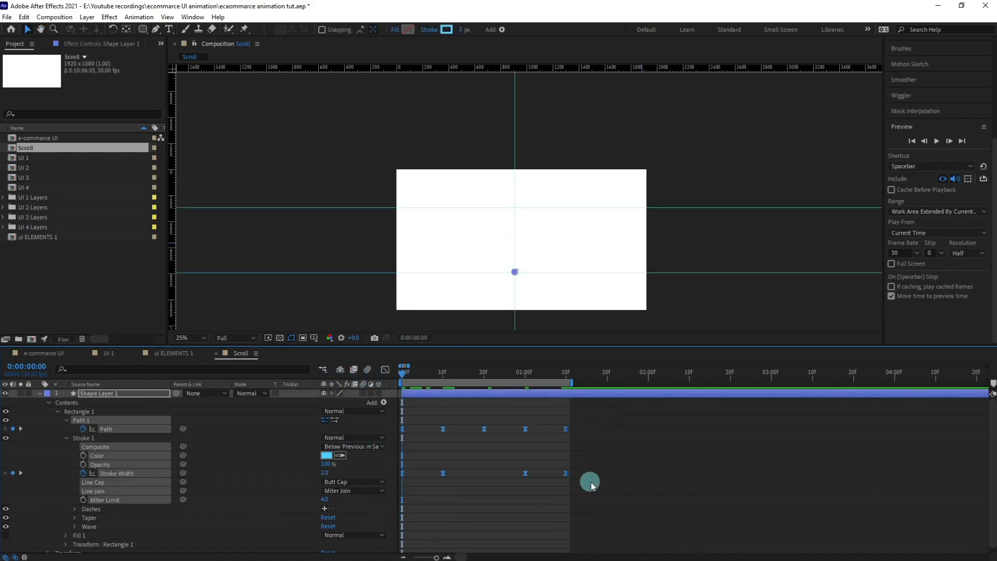
click(457, 418)
click(31, 366)
text(+5)
key(Return)
drag(609, 418, 437, 508)
drag(443, 474, 423, 475)
Step: Shift the keyframes after the second pair so the third Path keyframe lands on 0:00:00:12
key(alt+shift+j)
text(+15)
key(Return)
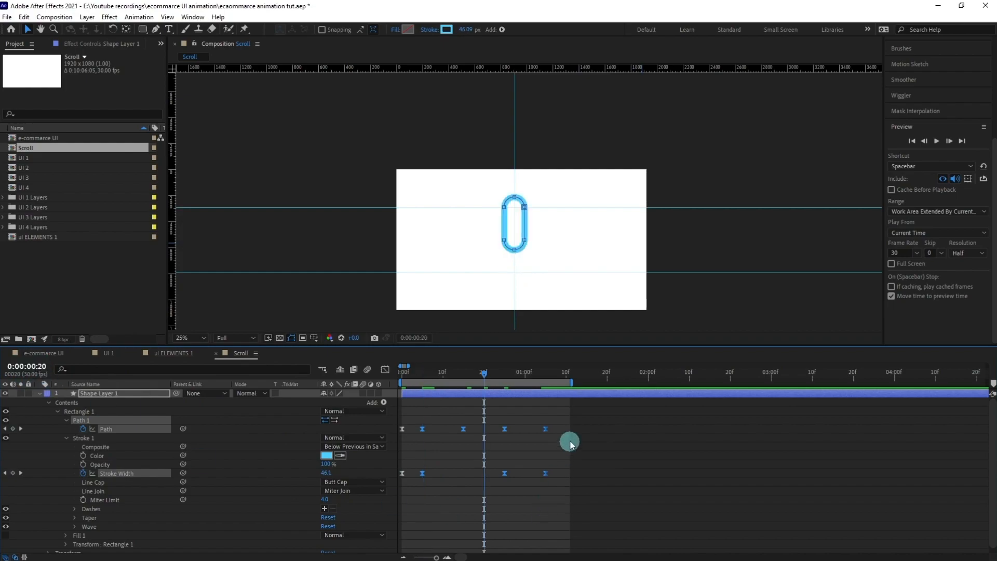
drag(476, 381, 425, 381)
click(25, 366)
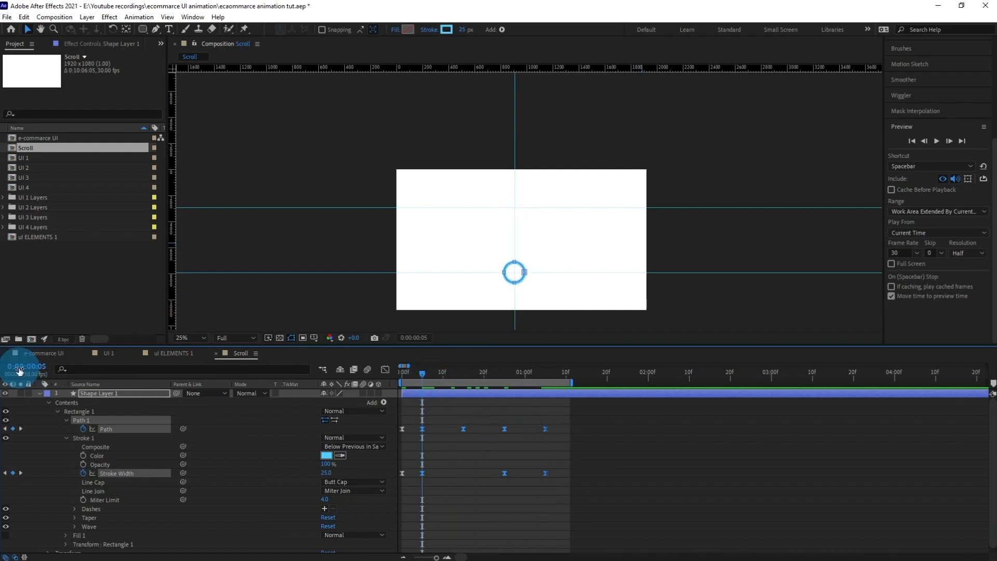
text(+47)
key(Return)
drag(569, 423, 449, 495)
drag(464, 430, 452, 429)
Step: Move the fourth Path keyframe and its Stroke Width keyframe to 0:00:00:19, and the last pair to 0:00:00:24
click(26, 366)
text(+7)
key(Return)
drag(554, 430, 479, 473)
click(26, 366)
text(+5)
key(Return)
mouse_move(554, 425)
mouse_down()
mouse_move(517, 489)
mouse_move(503, 473)
mouse_up()
Step: End the work area at 0:00:00:24 and preview the indicator animation
key(n)
key(space)
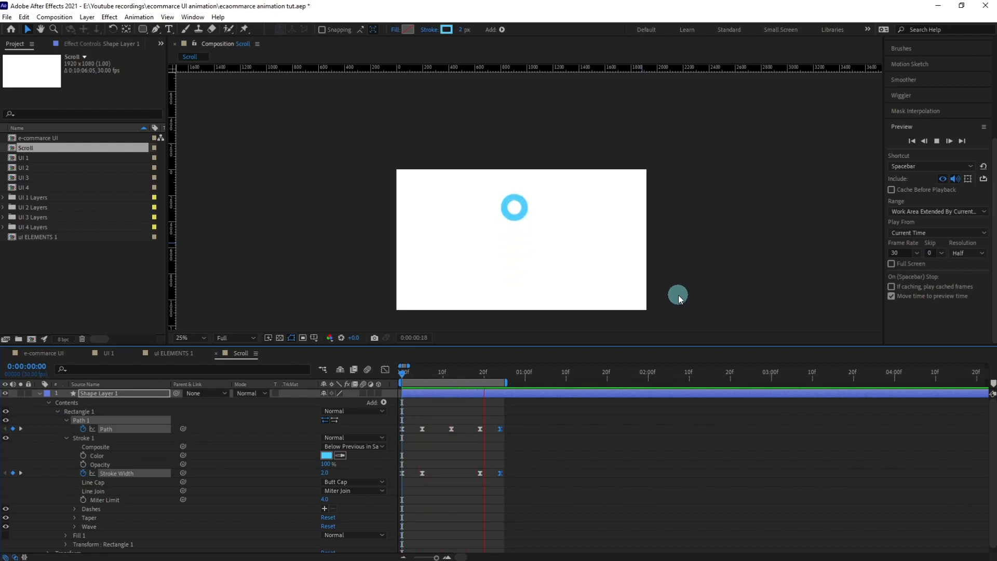
key(space)
Step: Shift all Path and Stroke Width keyframes after the first pair so the second pair lands on 0:00:00:03
mouse_move(445, 372)
mouse_down()
mouse_move(377, 375)
mouse_move(458, 371)
mouse_move(395, 373)
mouse_up()
click(420, 399)
key(Page_Down)
key(Page_Down)
key(Page_Down)
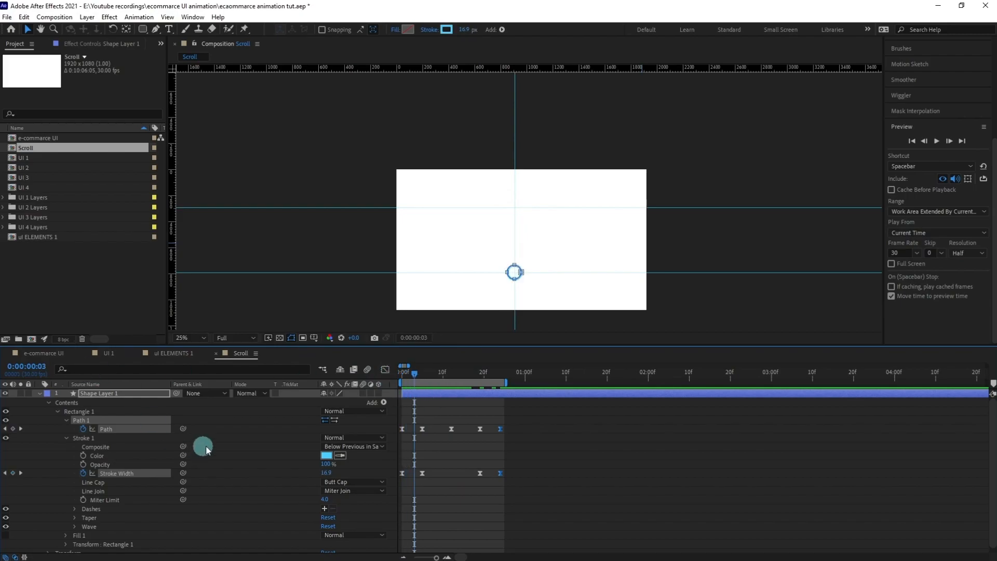
mouse_move(547, 426)
mouse_down()
mouse_move(414, 493)
mouse_move(415, 474)
mouse_up()
Step: Shift the keyframes after the second pair so the third Path keyframe lands on 0:00:00:07
key(Page_Down)
key(Page_Down)
key(Page_Down)
key(Page_Down)
drag(536, 418, 428, 496)
drag(443, 428, 496, 503)
Step: Shift the last two Path and Stroke Width keyframe pairs so the earlier one lands on 0:00:00:11, and preview
key(Page_Down)
key(Page_Down)
key(Page_Down)
key(Page_Down)
key(Page_Down)
drag(459, 473, 447, 473)
key(space)
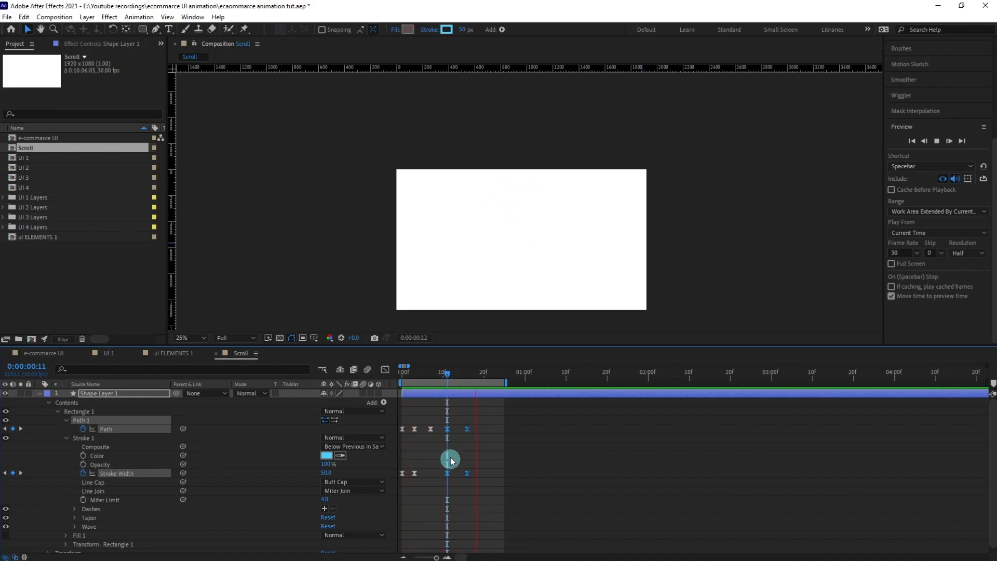
Step: Shift the last two keyframe pairs so the earlier one lands on 0:00:00:10, and preview from the start
drag(451, 373, 430, 374)
key(Page_Down)
key(Page_Down)
key(Page_Down)
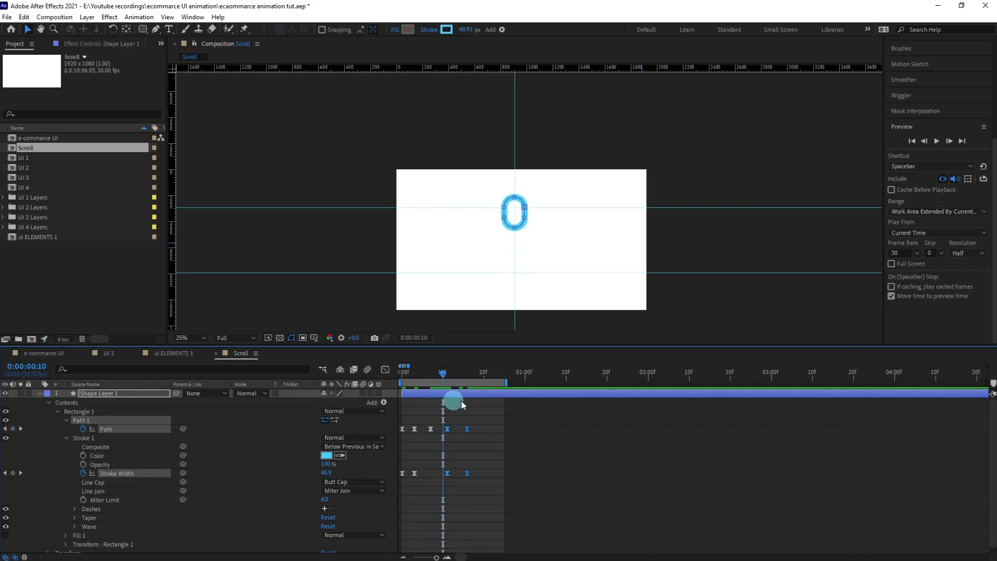
mouse_move(496, 420)
mouse_down()
mouse_move(440, 498)
mouse_move(442, 472)
mouse_up()
click(445, 473)
click(446, 369)
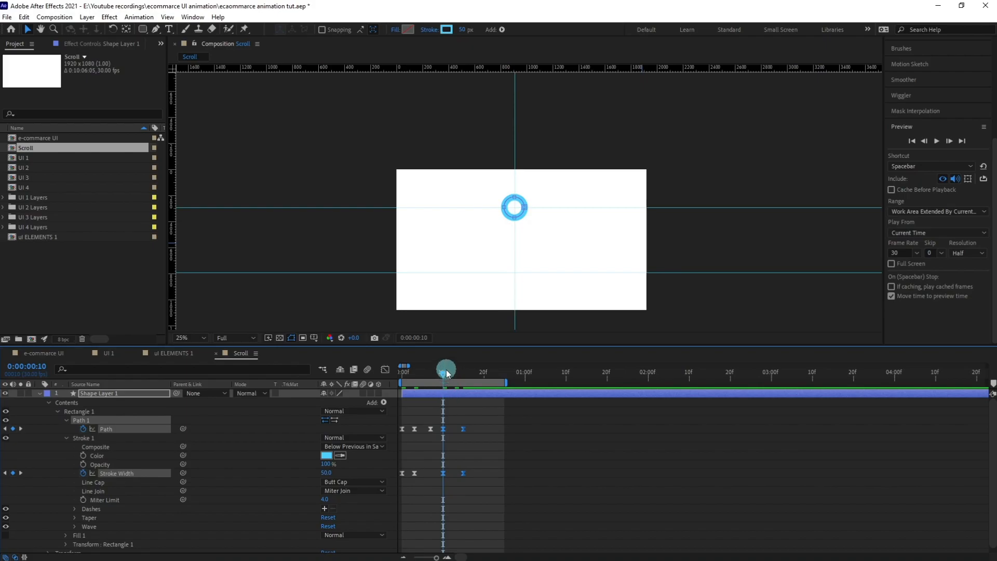
click(403, 374)
key(space)
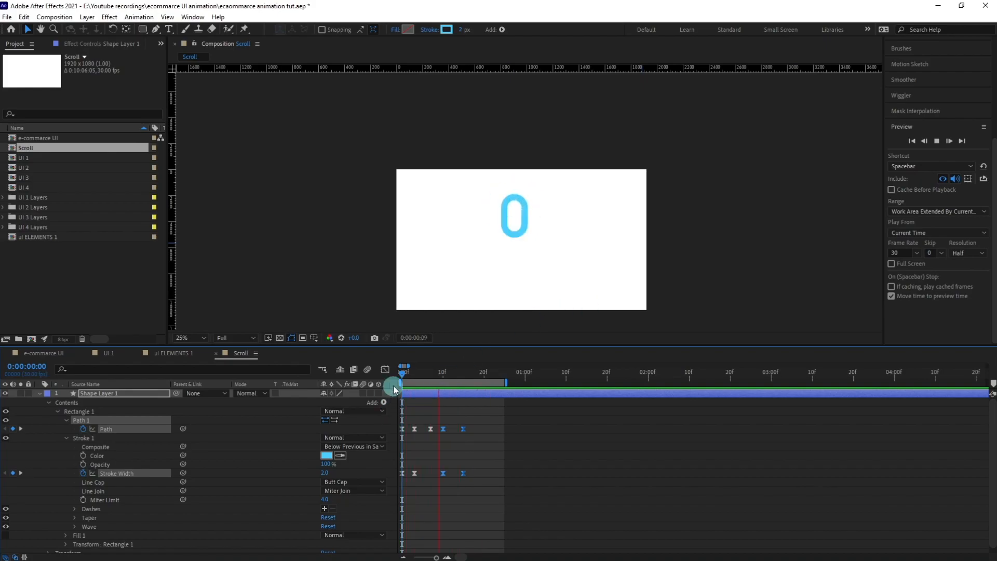
click(412, 394)
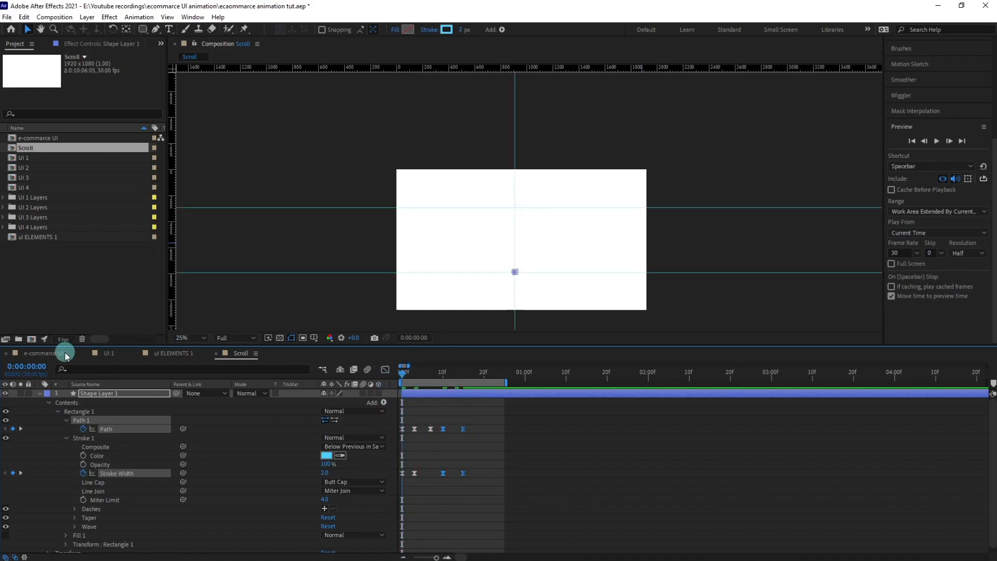
Step: Add the Scroll composition as the top layer of ui ELEMENTS 1 at 0:00:00:00 and collapse its transformations
click(115, 354)
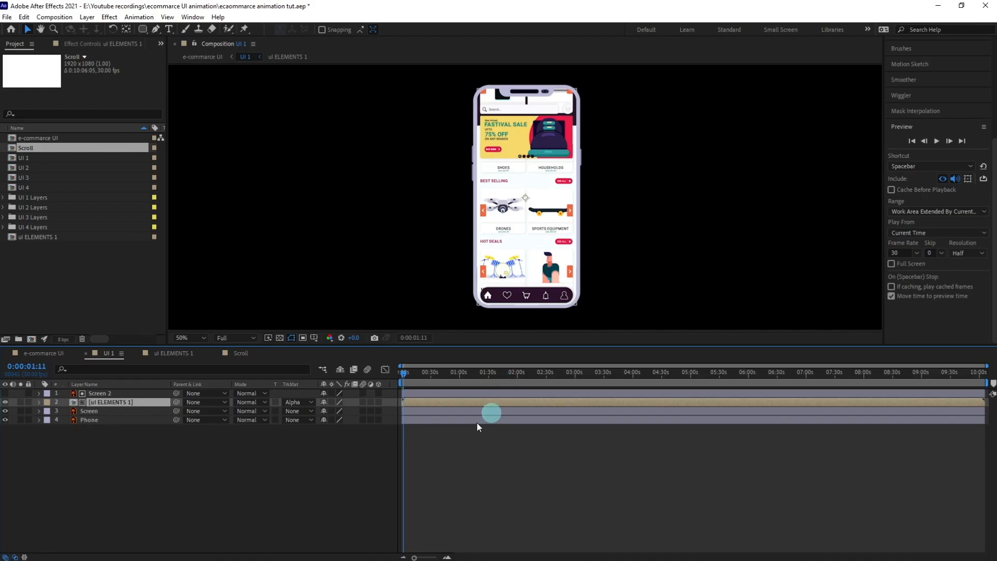
click(176, 356)
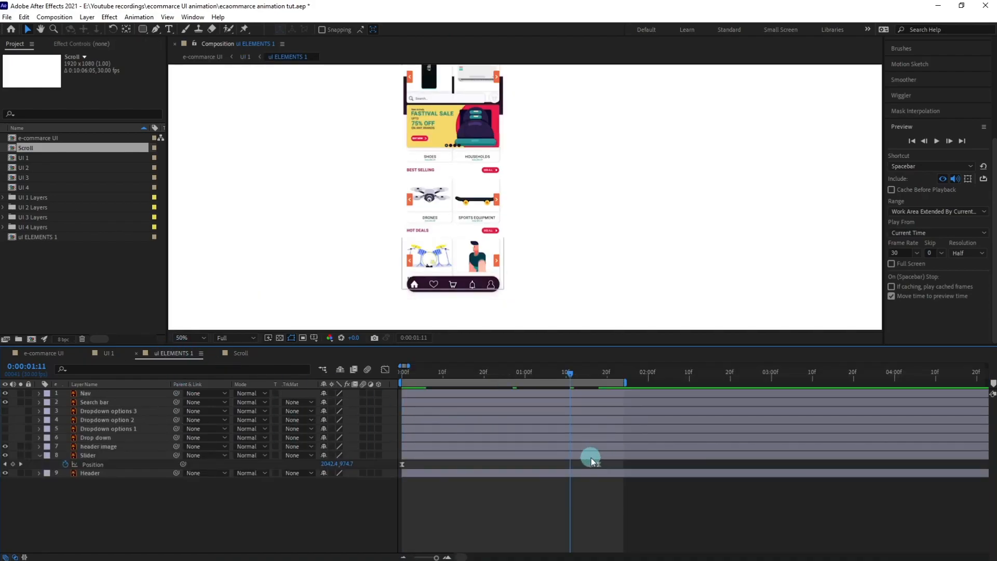
click(416, 454)
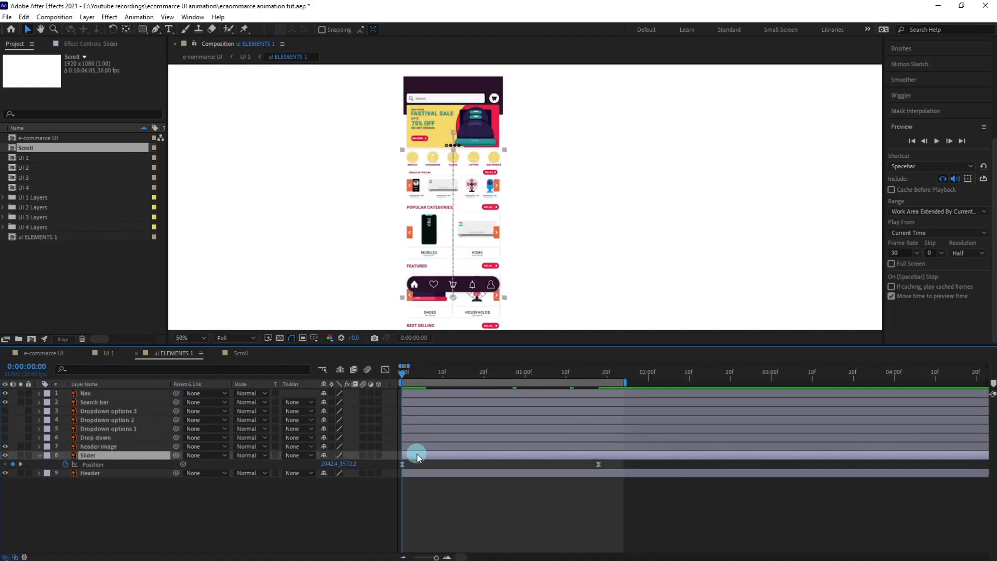
drag(36, 154, 346, 390)
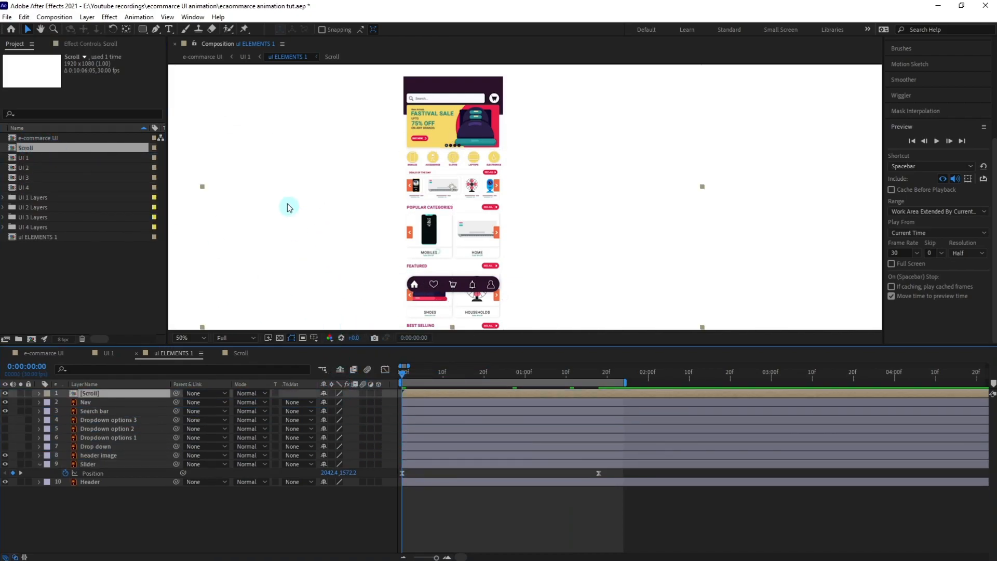
key(comma)
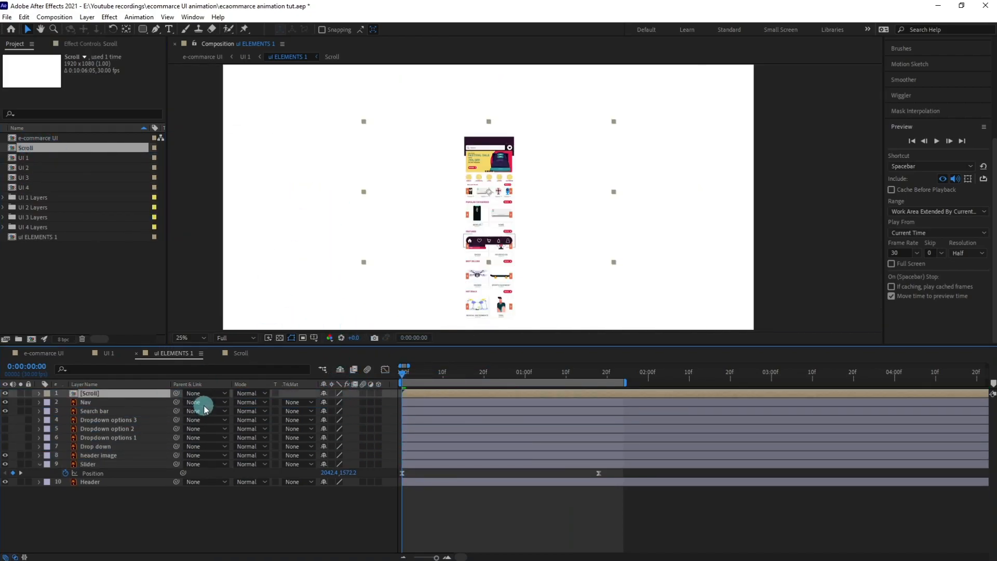
click(333, 393)
scroll(469, 158, up, 1)
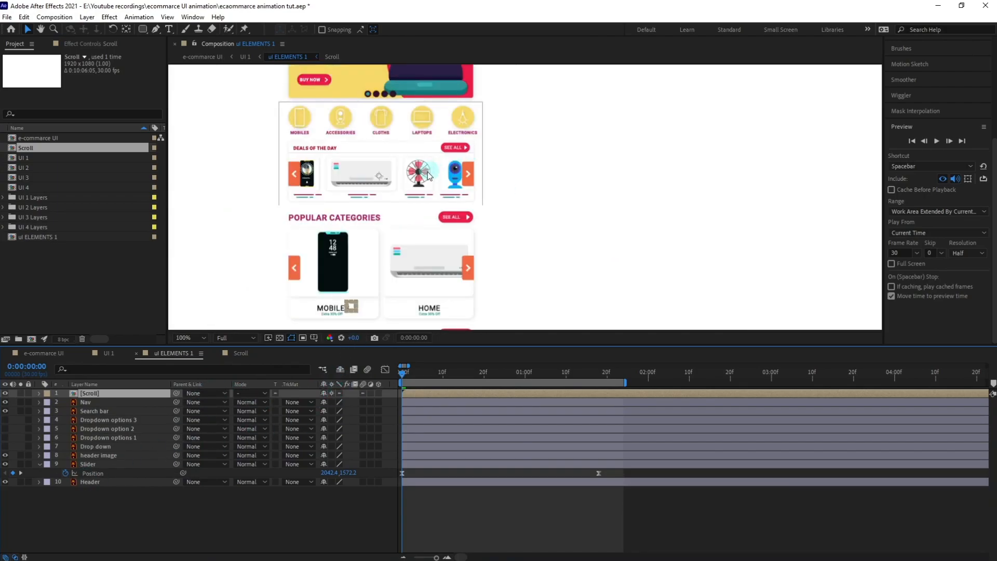
Step: Move the Scroll layer's anchor point down onto the small indicator circle and preview the composition
key(y)
drag(378, 176, 379, 303)
key(v)
scroll(426, 301, down, 1)
key(space)
key(space)
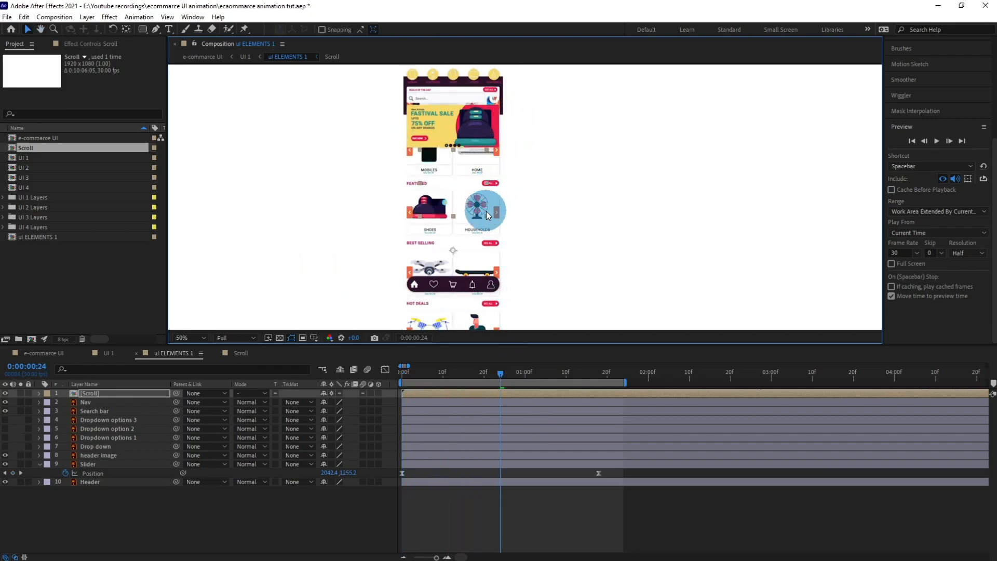
Step: Preview the ui ELEMENTS 1 composition repeatedly from the start to check the swipe indicator against the content's scrolling
key(space)
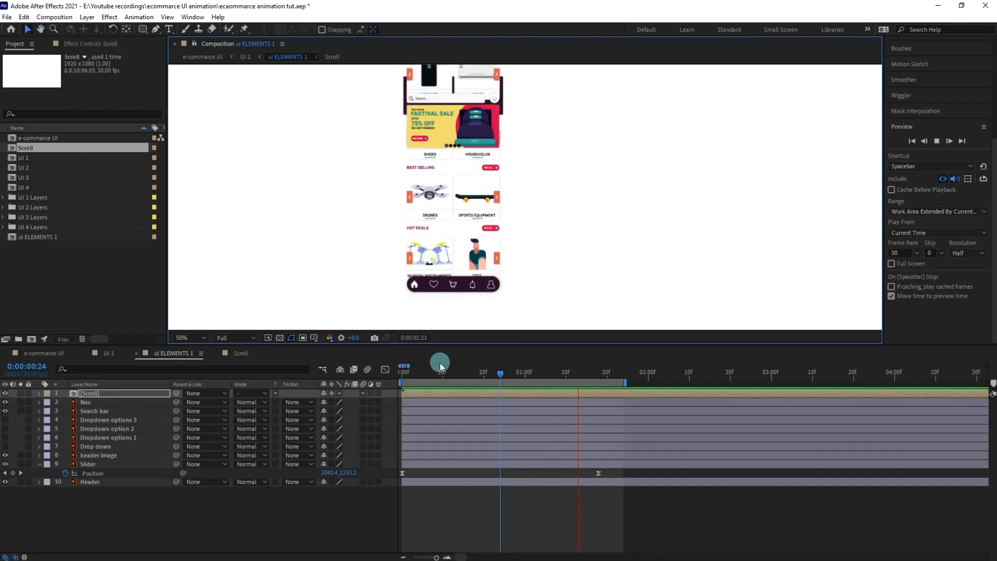
mouse_move(418, 377)
mouse_down()
mouse_move(370, 377)
mouse_move(431, 377)
mouse_up()
key(space)
key(space)
key(space)
drag(462, 185, 457, 195)
drag(406, 377, 387, 379)
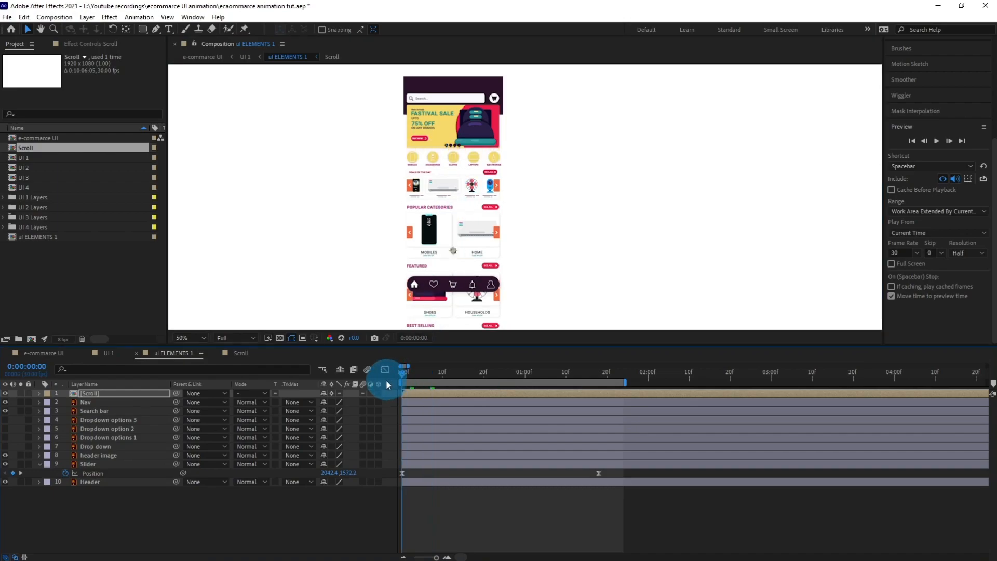
key(space)
key(space)
click(408, 378)
key(space)
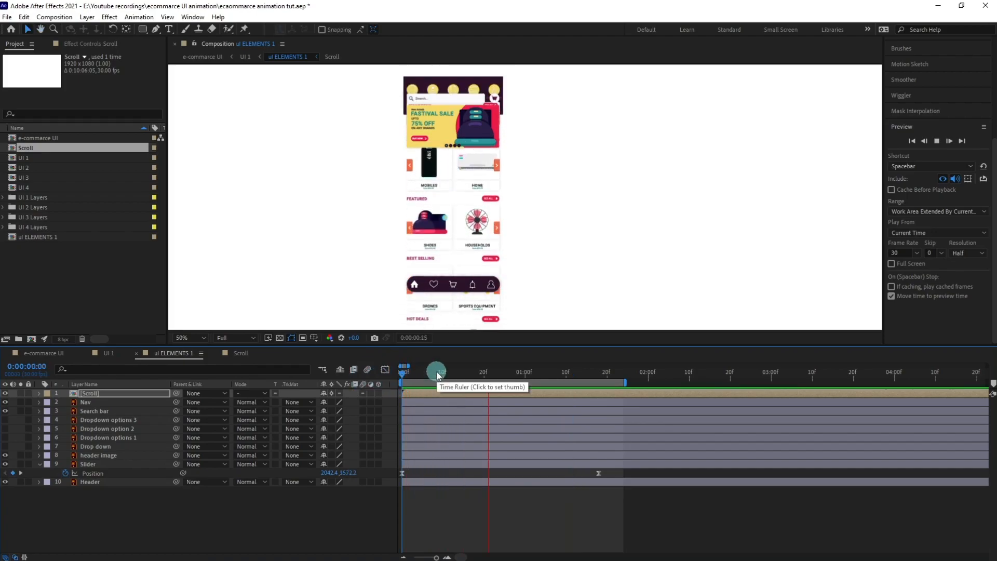
drag(410, 375, 381, 375)
key(space)
key(space)
Step: Shift both Slider Position keyframes one frame later so the first lands on 0:00:00:01, and preview from the start
click(642, 506)
drag(613, 473, 477, 479)
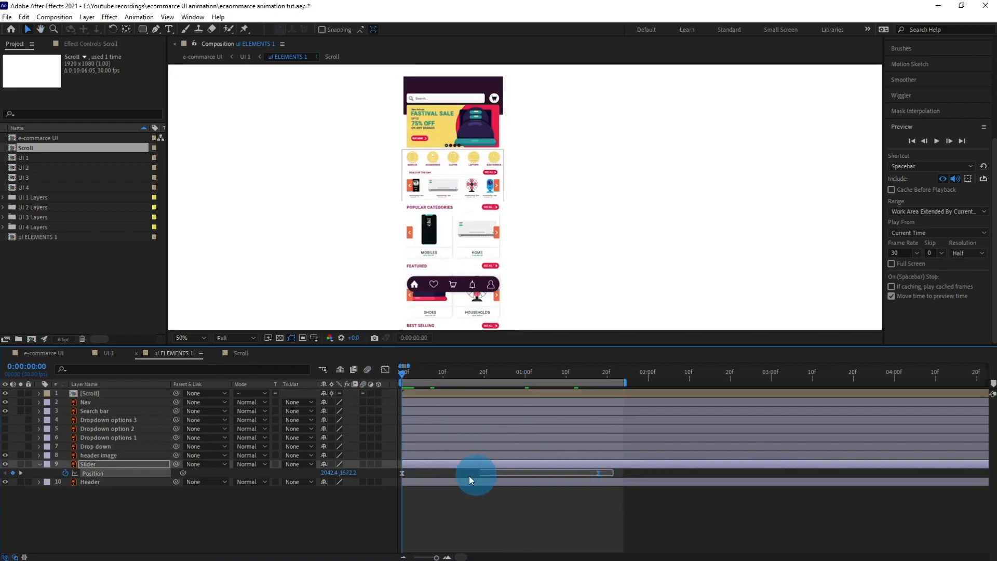
drag(385, 475, 385, 477)
key(equal)
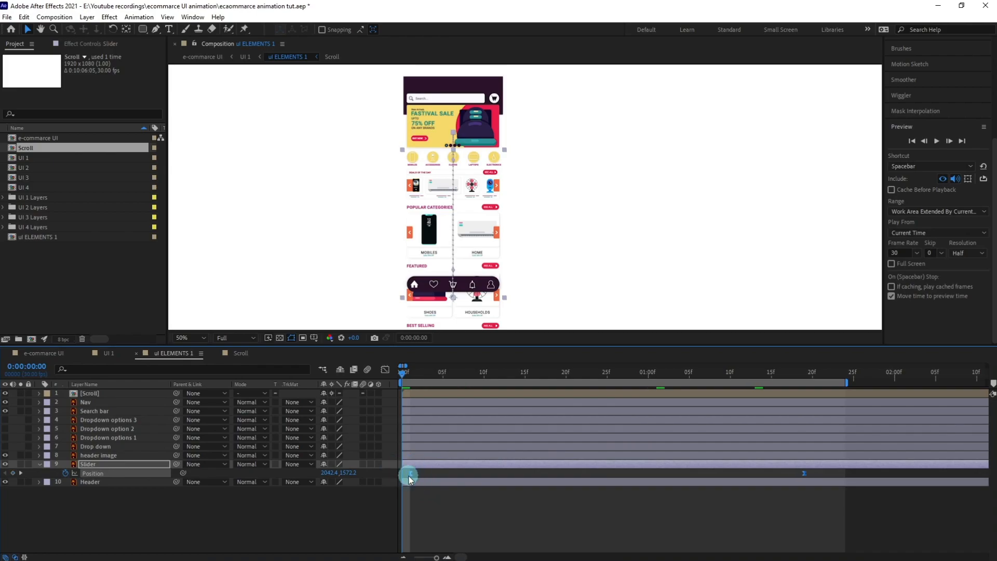
key(minus)
key(space)
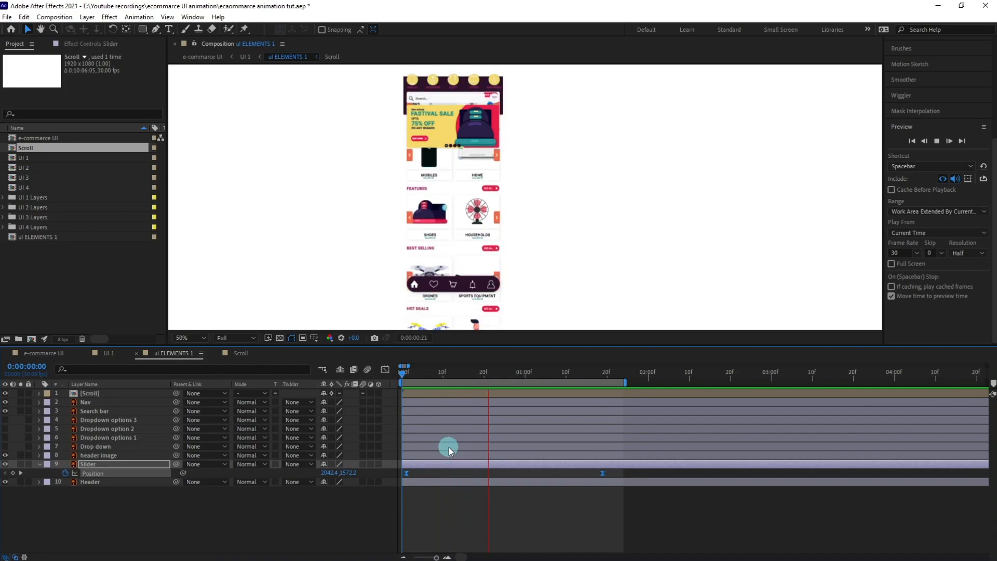
drag(406, 372, 387, 371)
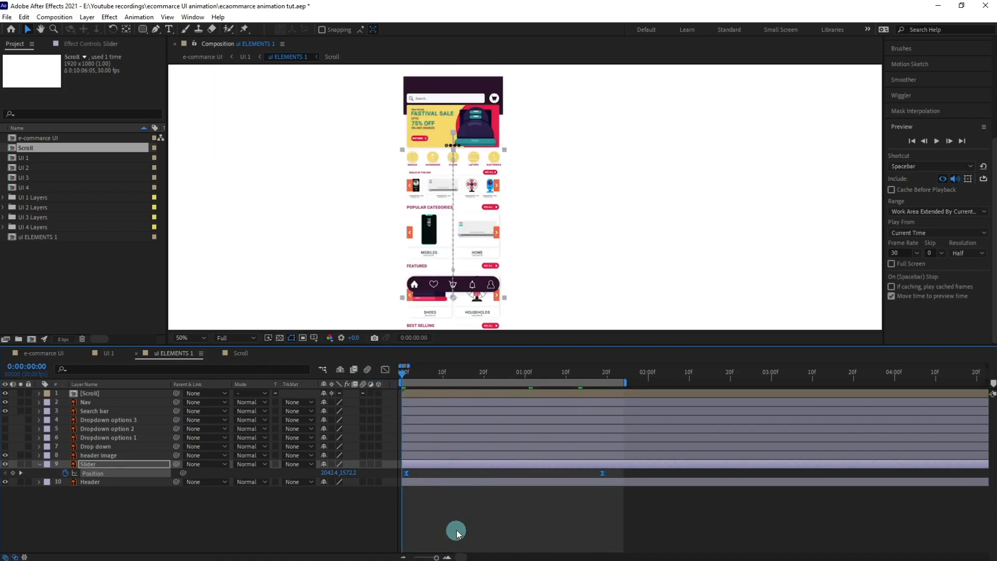
click(452, 512)
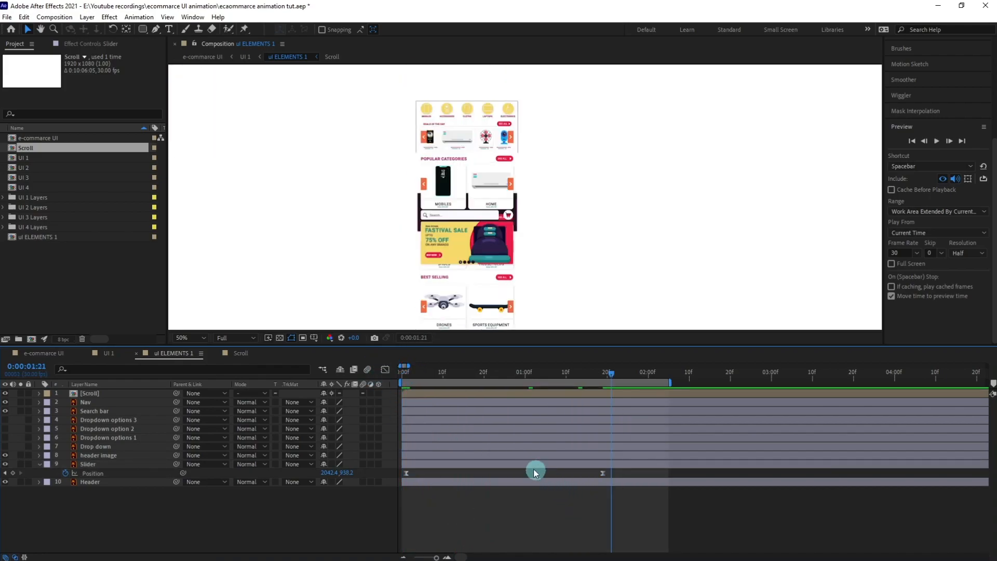
Step: At 0:00:00:01, draw a rectangle shape over the scrolling content, from just below the sale banner to just below the navigation bar
drag(470, 378, 525, 379)
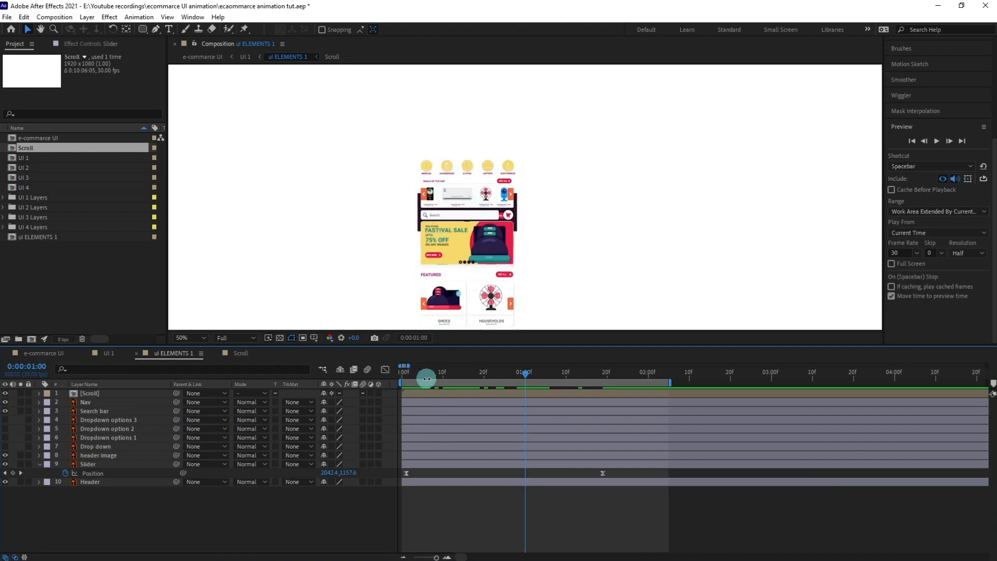
key(j)
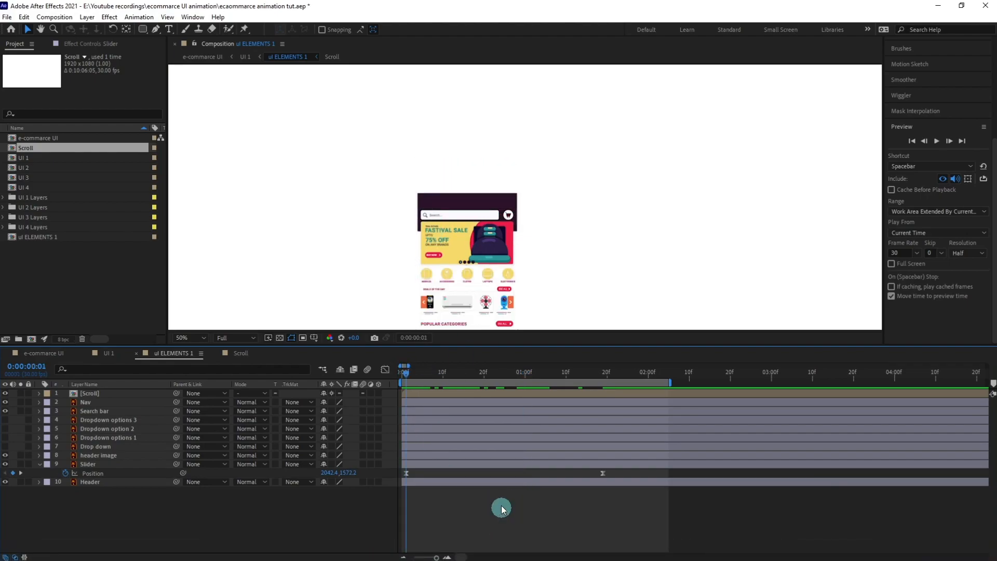
drag(477, 285, 451, 161)
drag(140, 29, 167, 30)
mouse_move(379, 120)
mouse_down()
mouse_move(454, 269)
mouse_move(556, 322)
mouse_move(545, 368)
mouse_move(518, 280)
mouse_up()
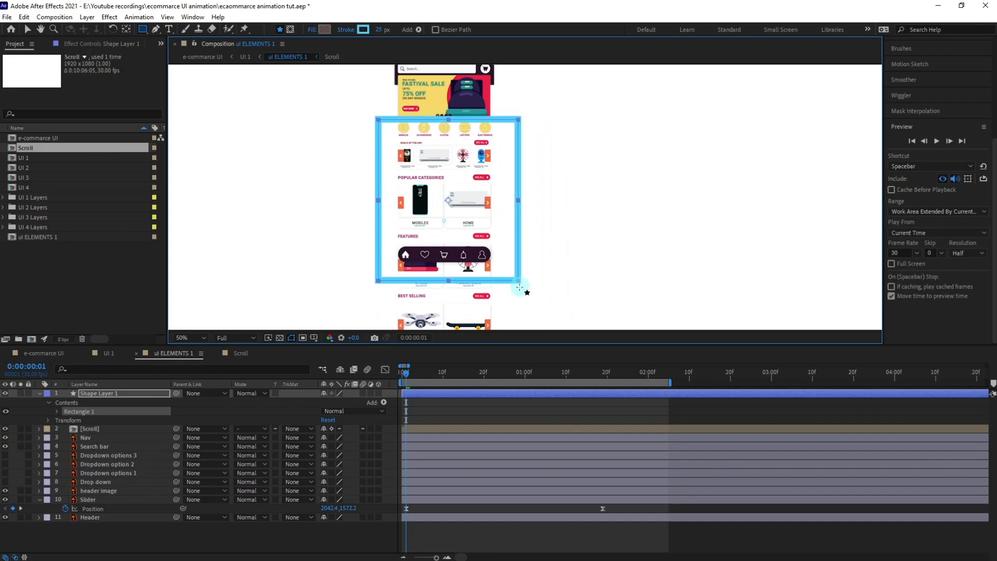
Step: Set the rectangle's fill to white and its stroke to None
click(323, 30)
drag(289, 322, 244, 263)
click(471, 282)
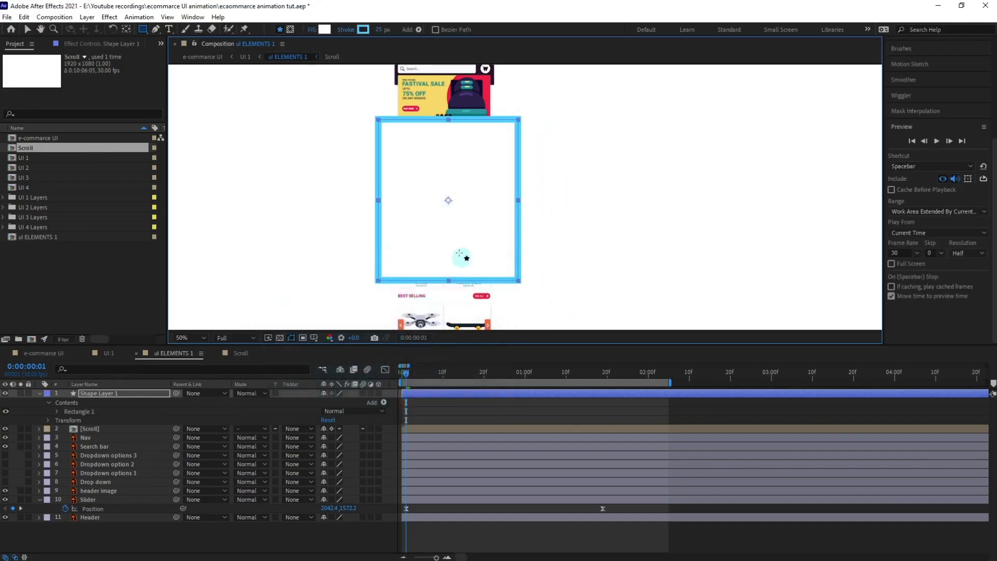
click(346, 30)
click(445, 256)
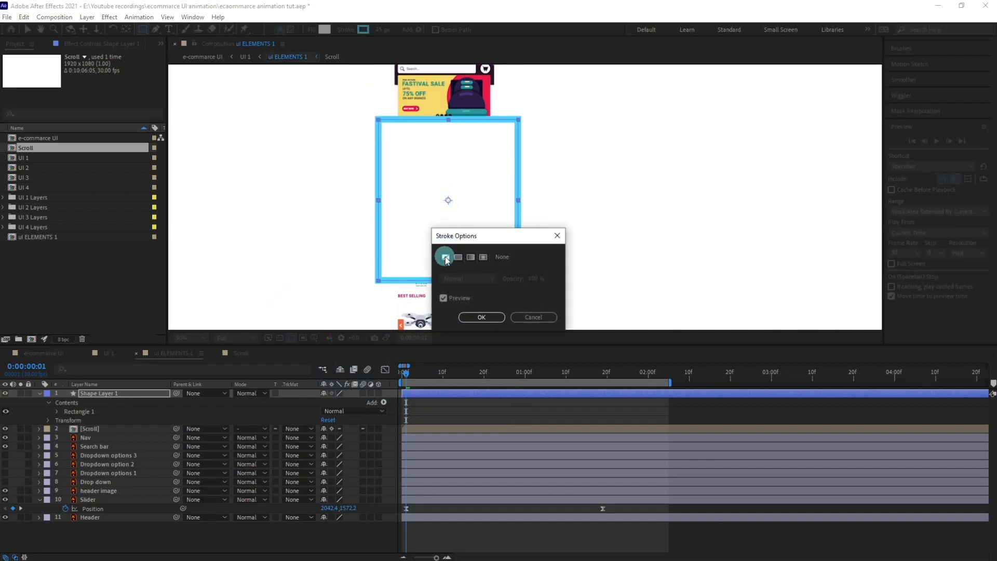
click(481, 318)
Step: Move the rectangle's shape layer directly above the Slider layer and rename it matte
click(377, 387)
click(145, 396)
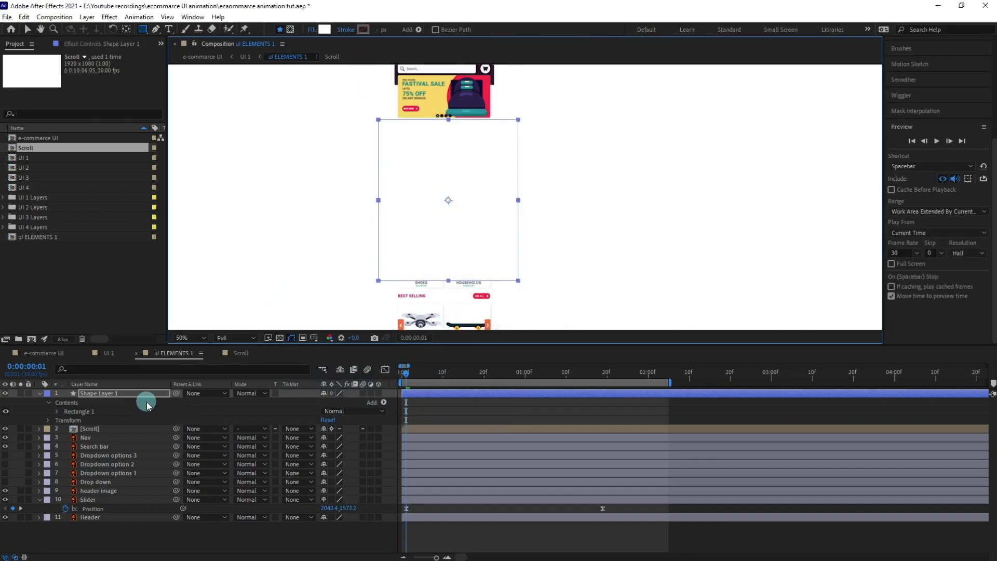
drag(154, 459, 161, 494)
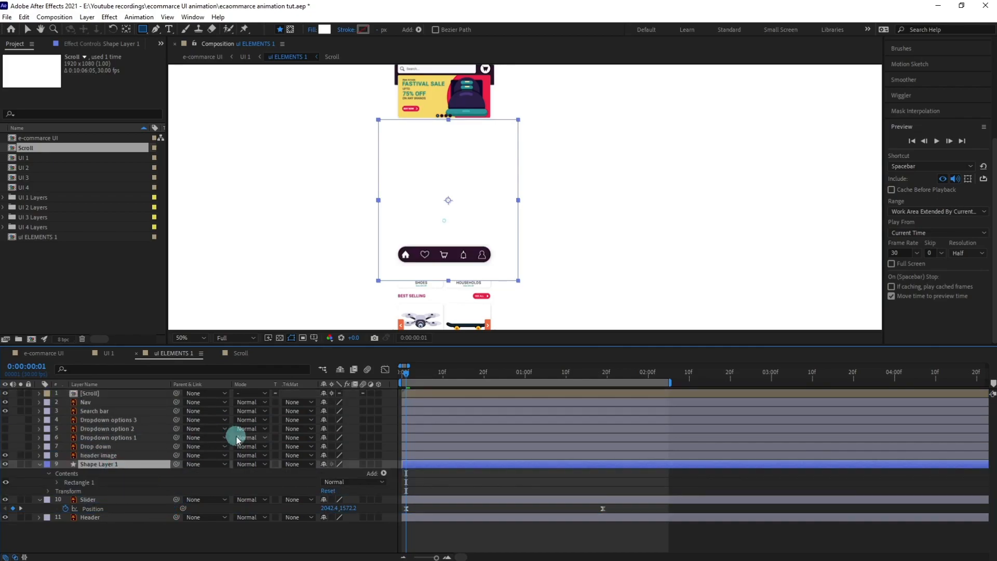
key(Return)
text(matte)
key(Return)
Step: Set the Slider layer's track matte to Alpha Matte using the matte layer, and preview the scroll
click(274, 386)
click(299, 499)
click(316, 451)
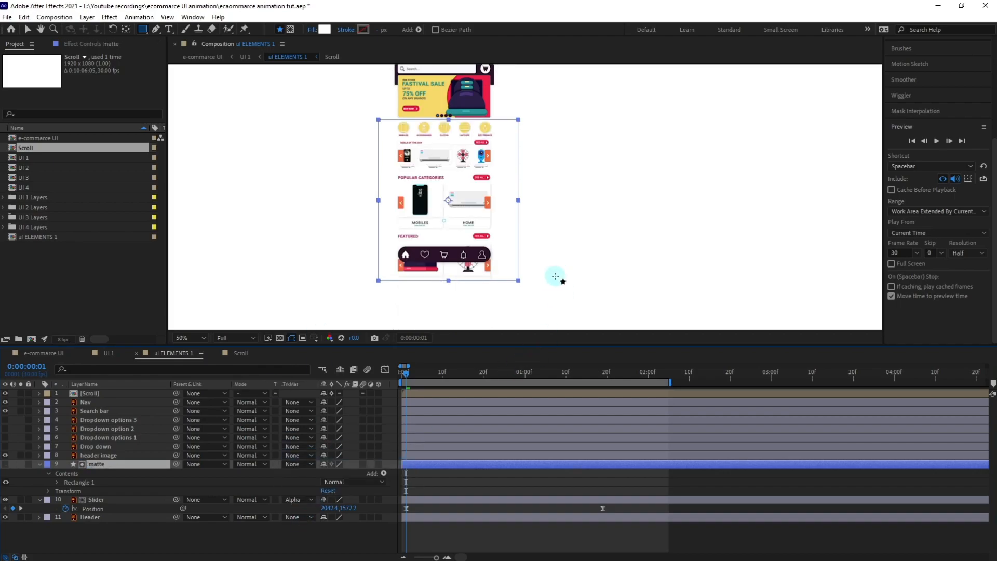
key(space)
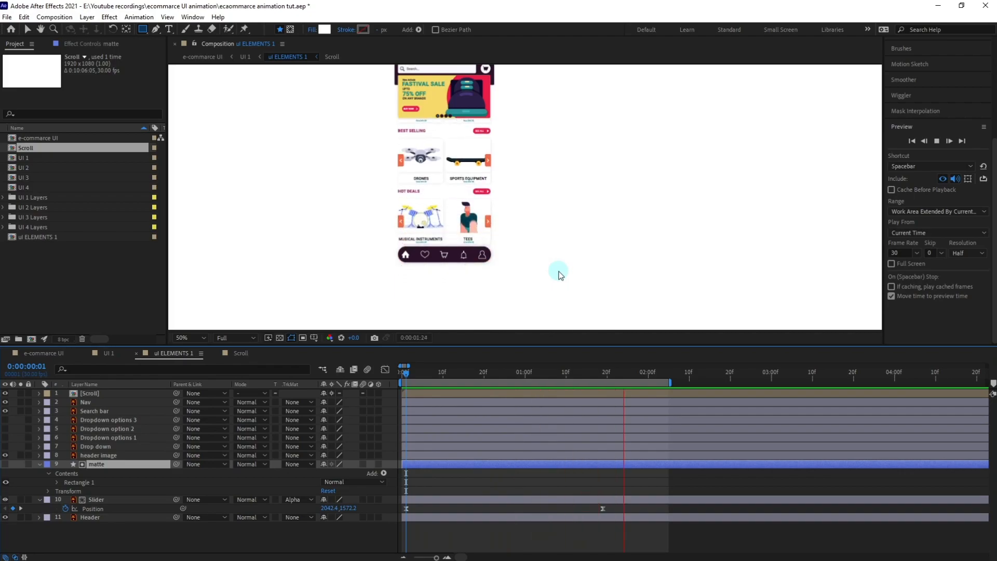
key(space)
Step: At 0:00:01:21, add a text layer reading "shoes" over the Search placeholder in the search bar
drag(448, 374, 593, 385)
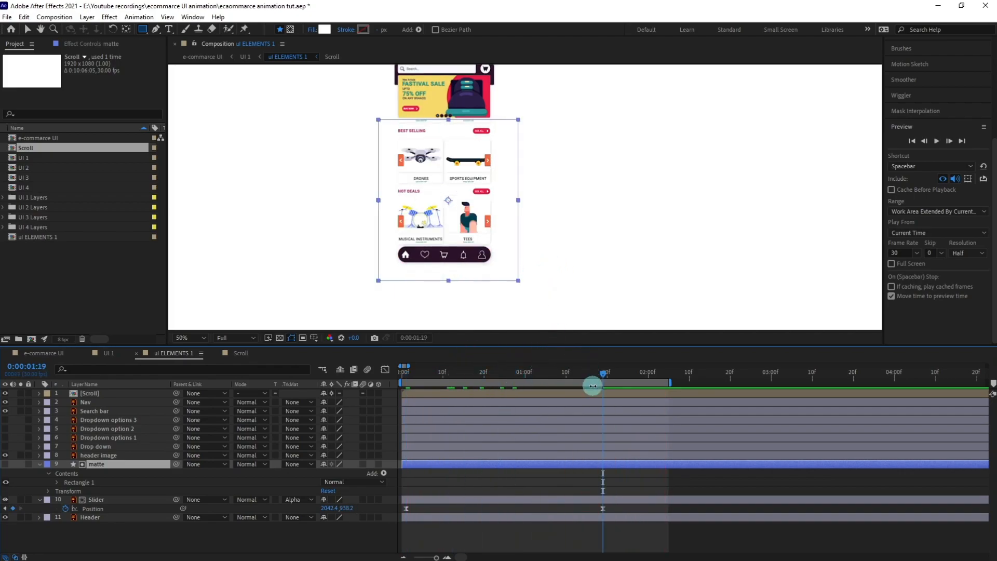
drag(534, 106, 521, 193)
scroll(491, 159, up, 1)
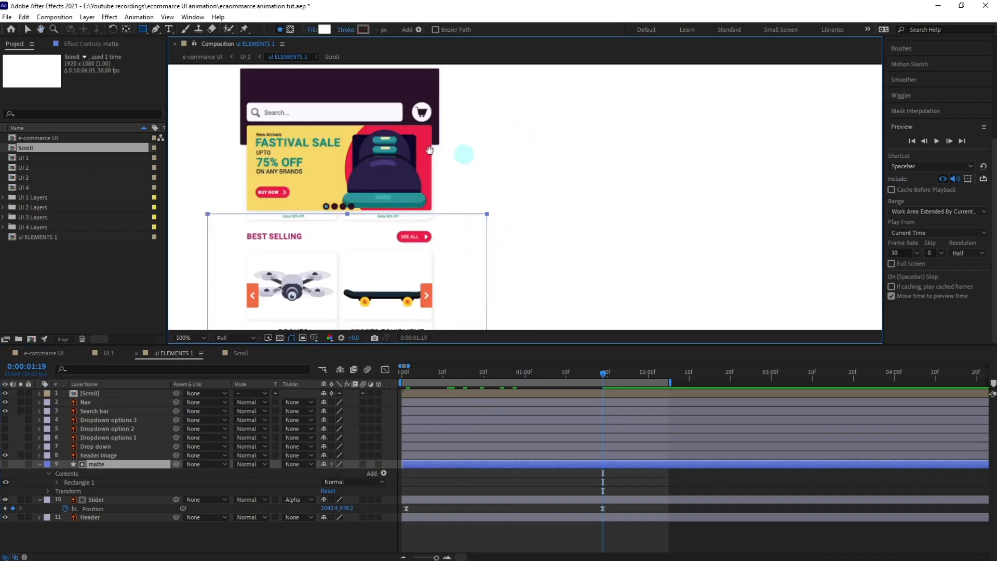
drag(264, 128, 326, 150)
key(q)
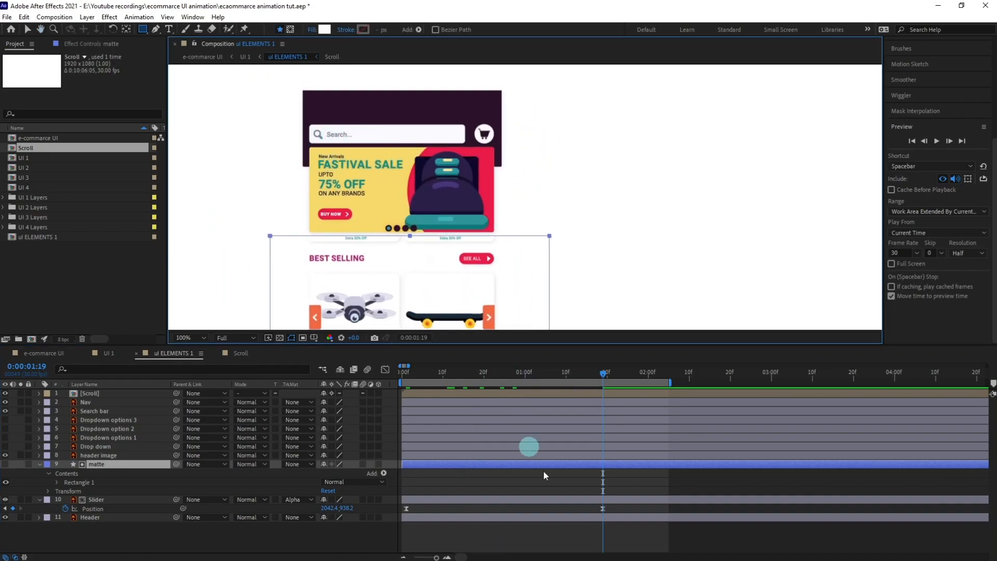
key(Page_Down)
key(Page_Down)
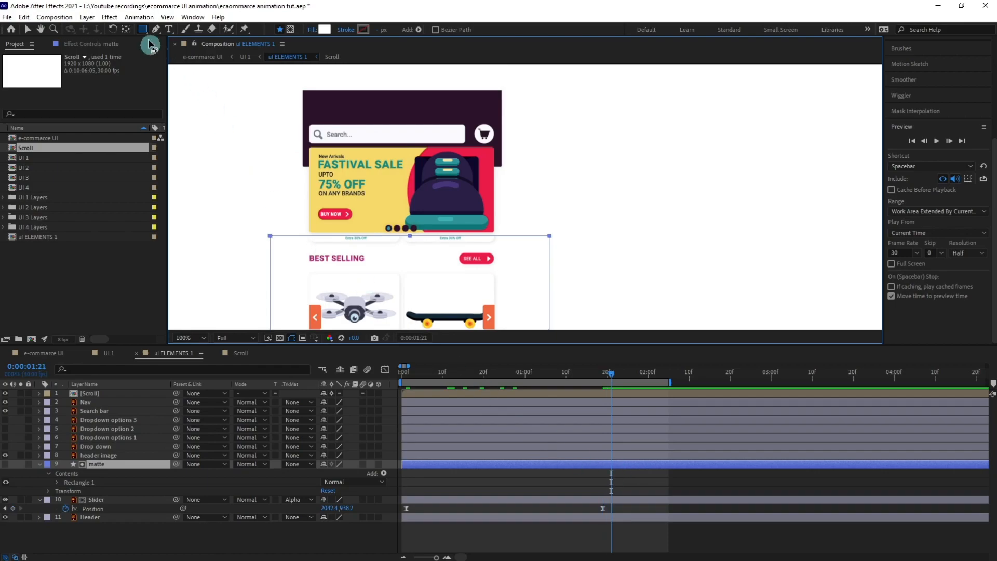
click(169, 29)
scroll(257, 145, up, 2)
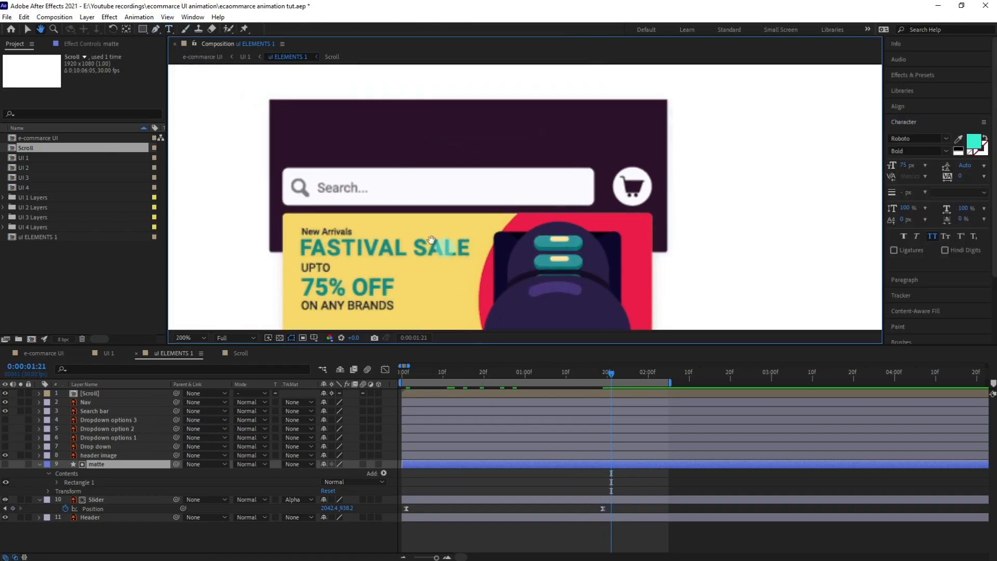
click(320, 187)
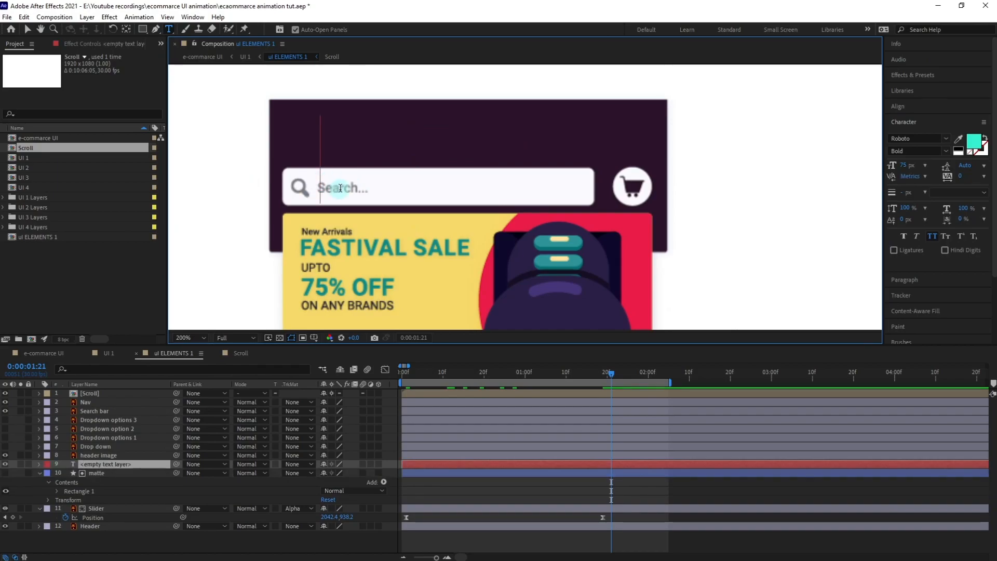
text(shoes)
click(28, 29)
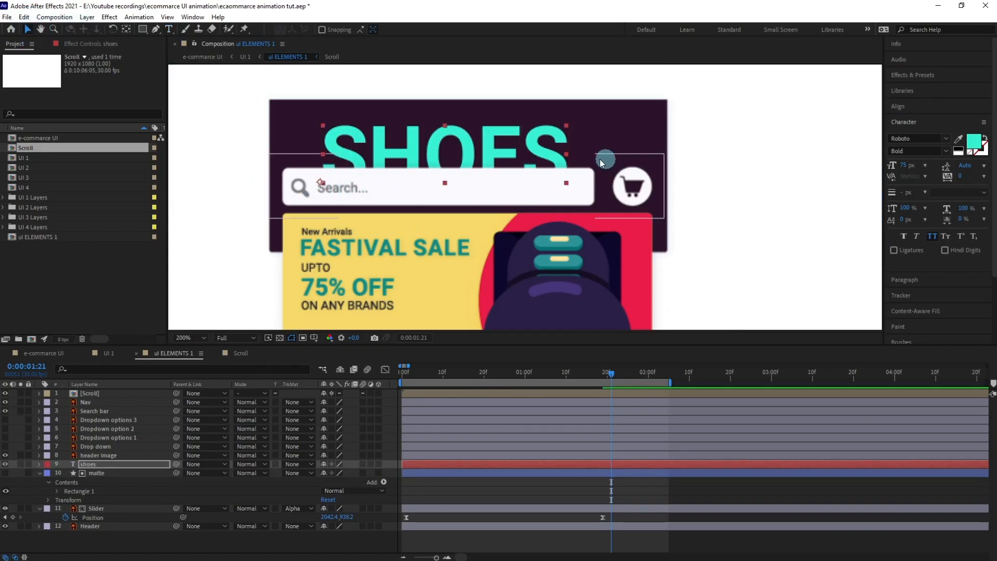
Step: Scale the SHOES text down into the search field over the placeholder, and place its layer directly above Search bar
drag(568, 155, 465, 168)
drag(100, 466, 104, 411)
drag(467, 155, 338, 193)
key(ctrl+z)
key(ctrl+z)
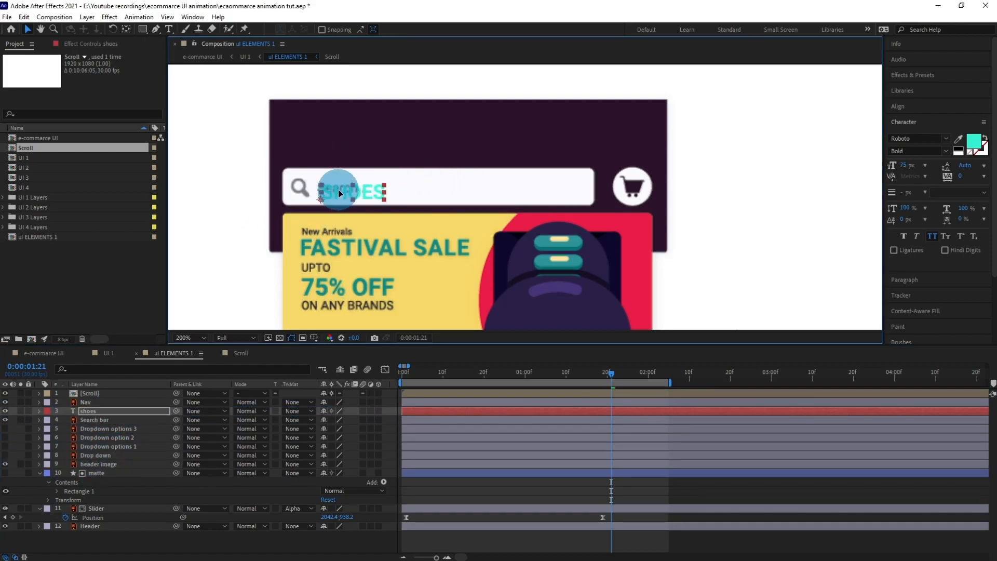
Step: Change the SHOES text's fill colour to a very dark grey
click(973, 141)
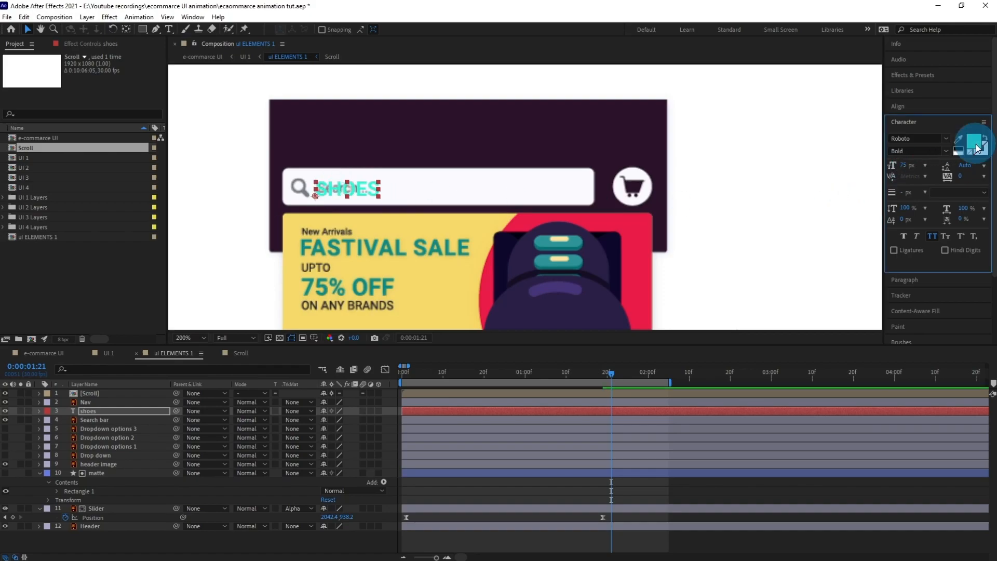
drag(343, 389, 291, 385)
click(484, 279)
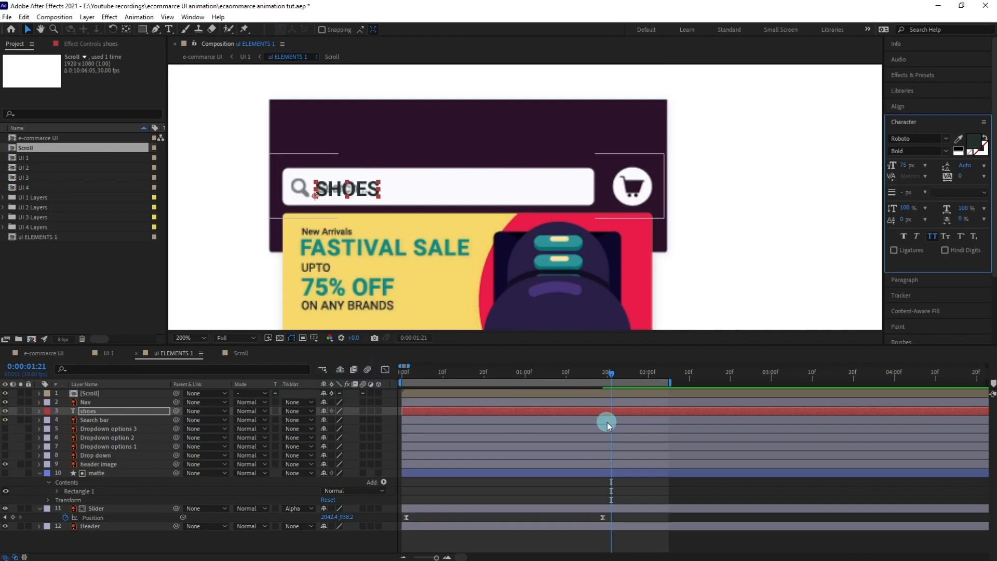
Step: Trim the shoes layer to start at 0:00:01:21 and scale its text down slightly
drag(378, 189, 371, 189)
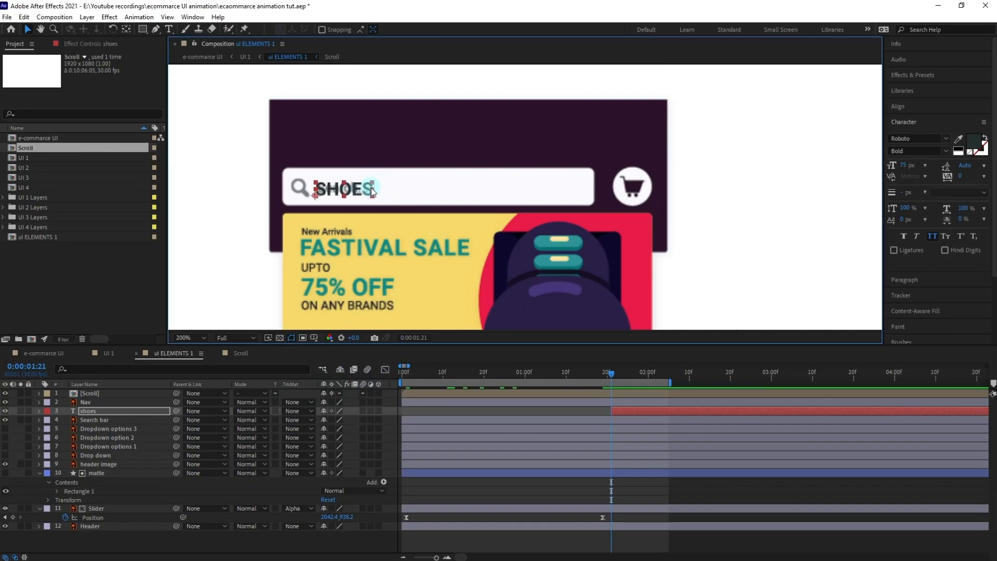
click(580, 498)
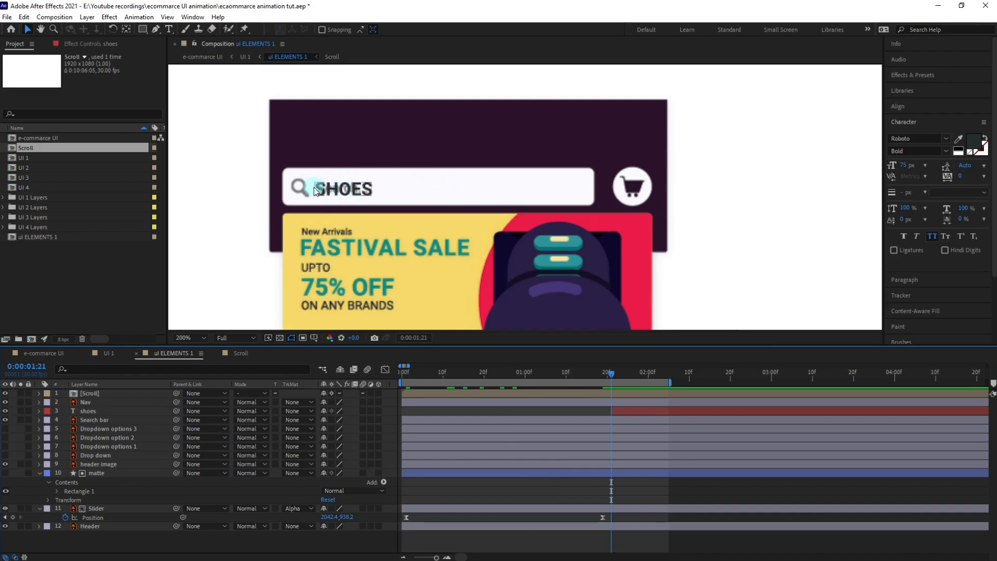
Step: Cover the search placeholder with a white rectangle layer trimmed to start at 0:00:01:21 and placed directly beneath the shoes layer
click(142, 29)
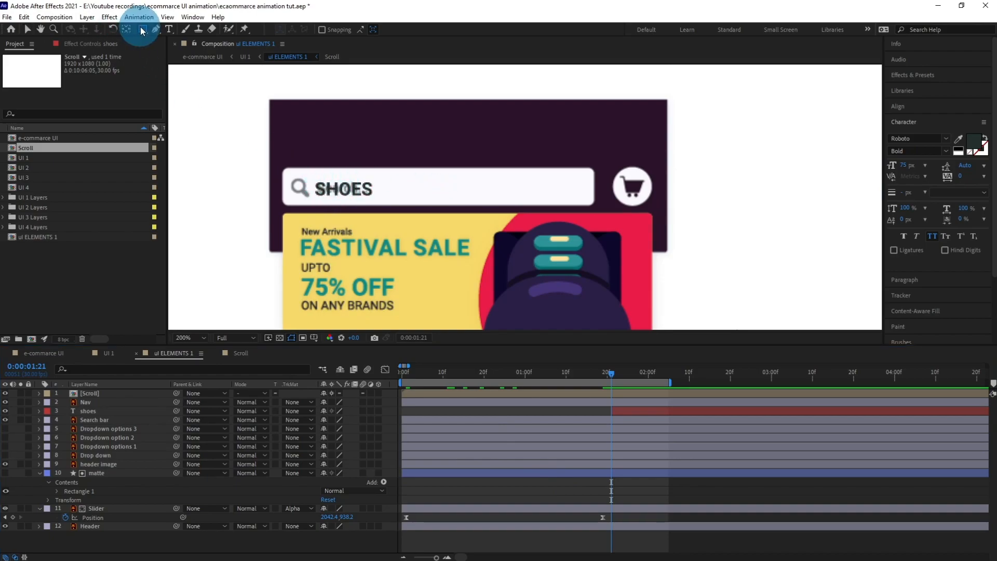
drag(311, 179, 491, 201)
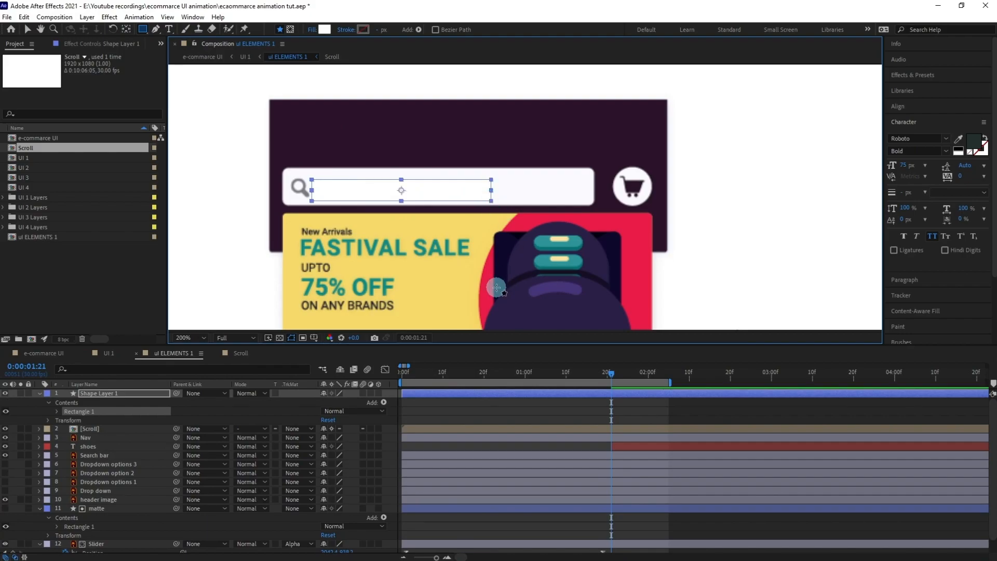
click(126, 393)
key(Return)
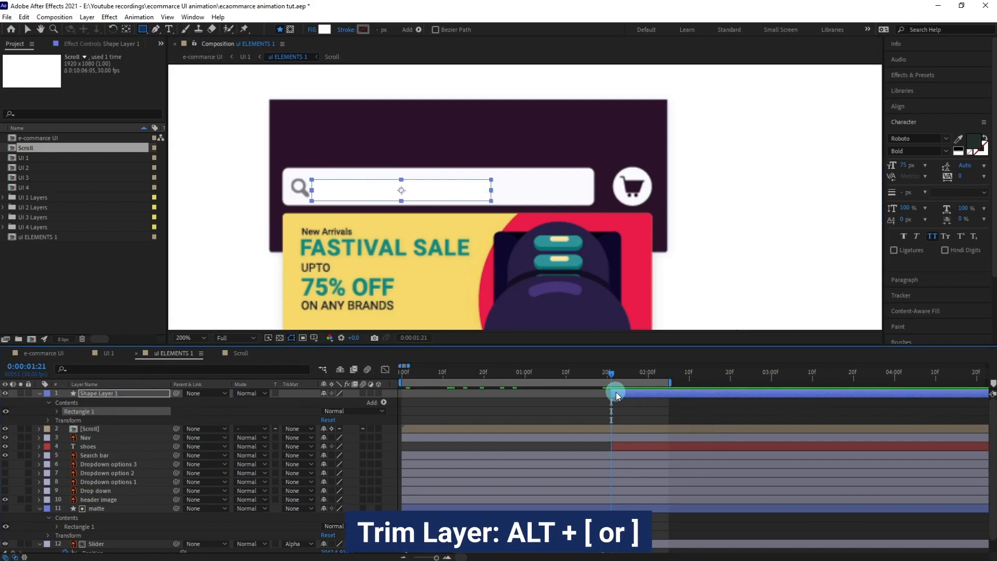
drag(133, 419, 132, 450)
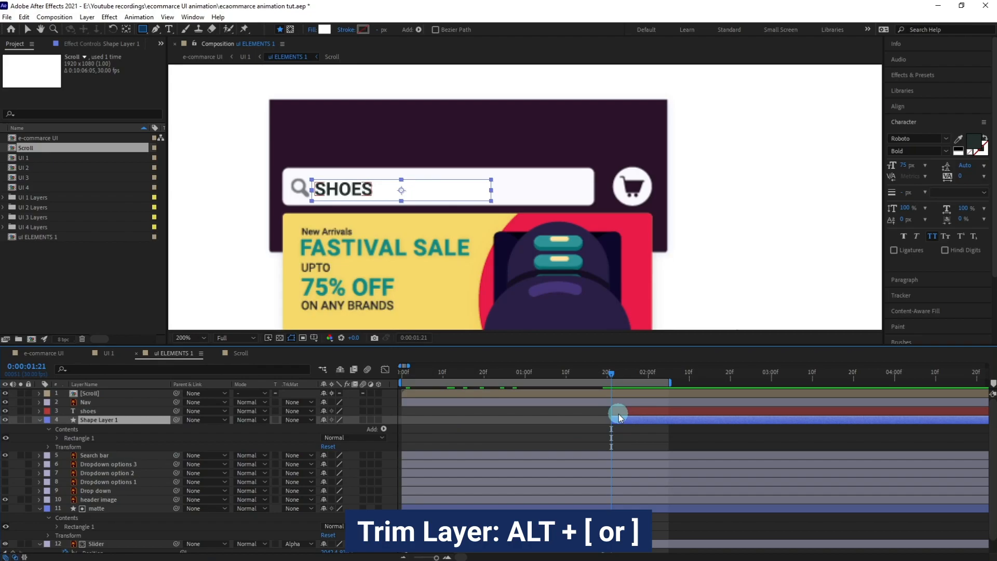
Step: Apply the Typewriter animation preset to the shoes text layer so that it starts at 0:00:01:21
click(595, 374)
key(space)
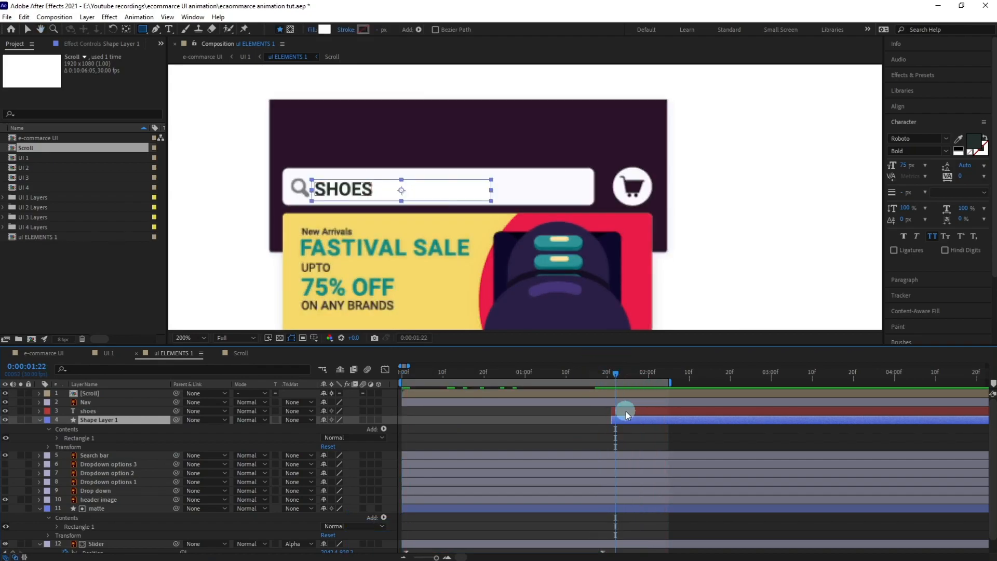
click(625, 410)
key(=)
key(=)
click(599, 372)
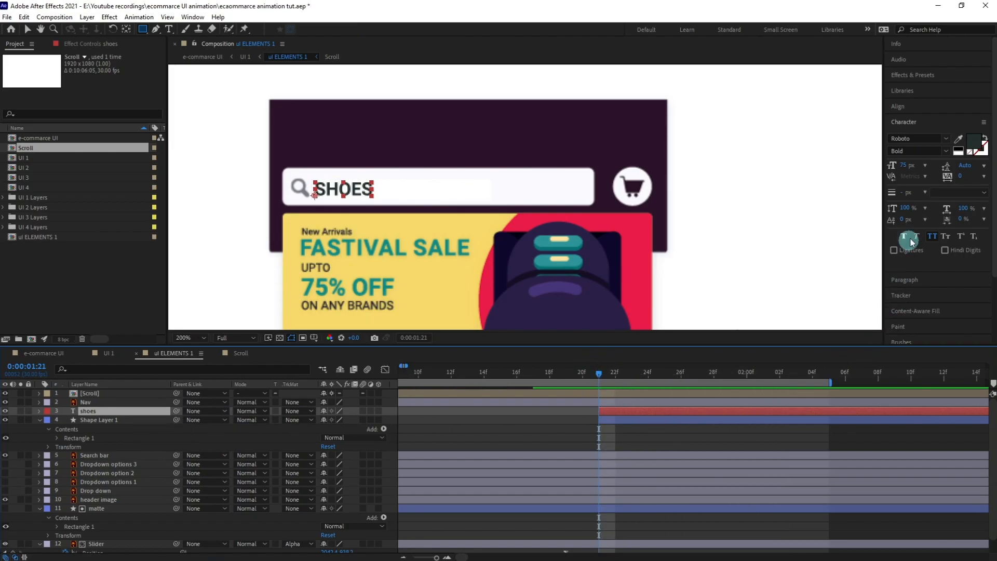
drag(994, 238, 993, 107)
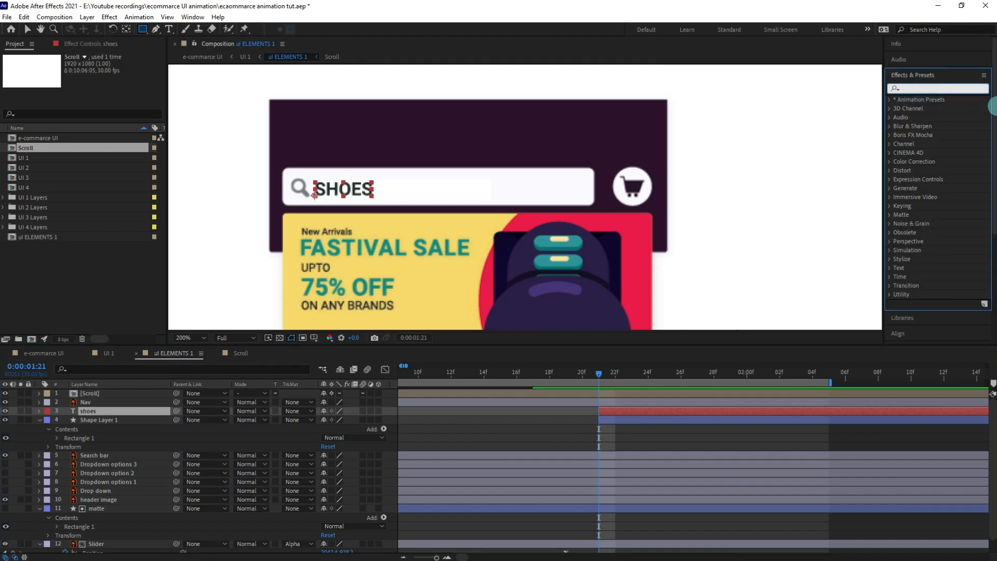
text(type)
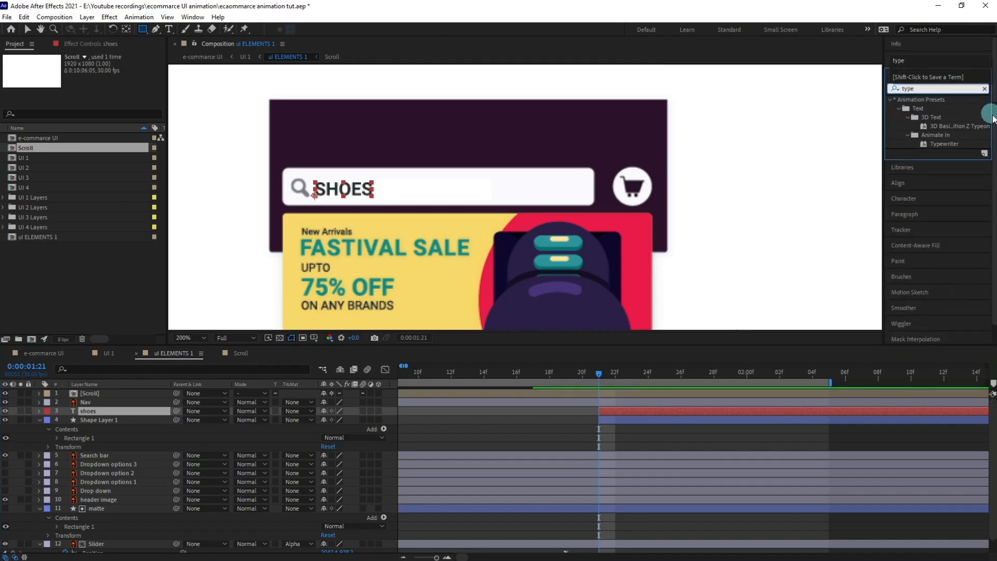
double_click(943, 144)
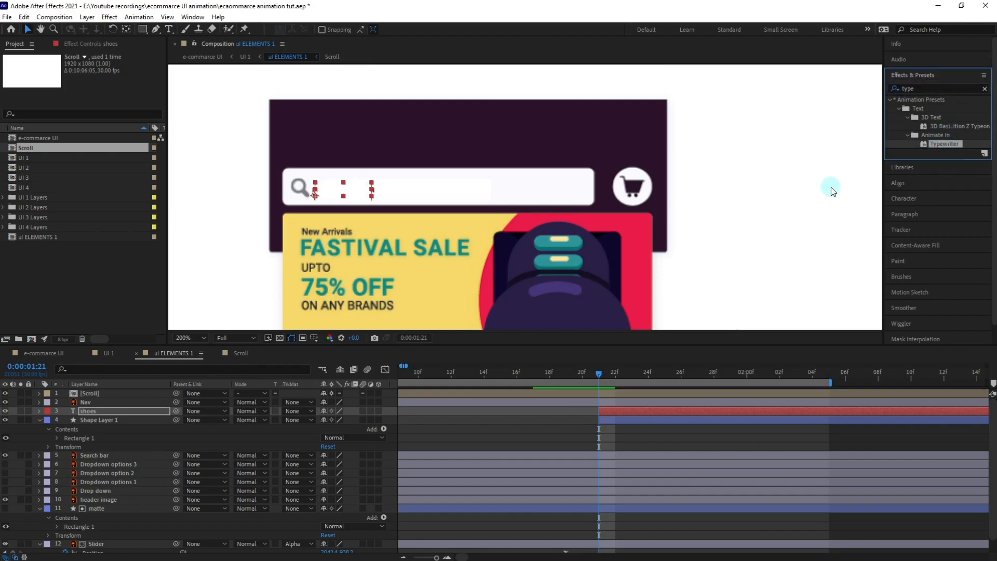
Step: Reveal the shoes layer's Range Selector keyframes and extend the work area's end to about 0:00:03:22
click(100, 411)
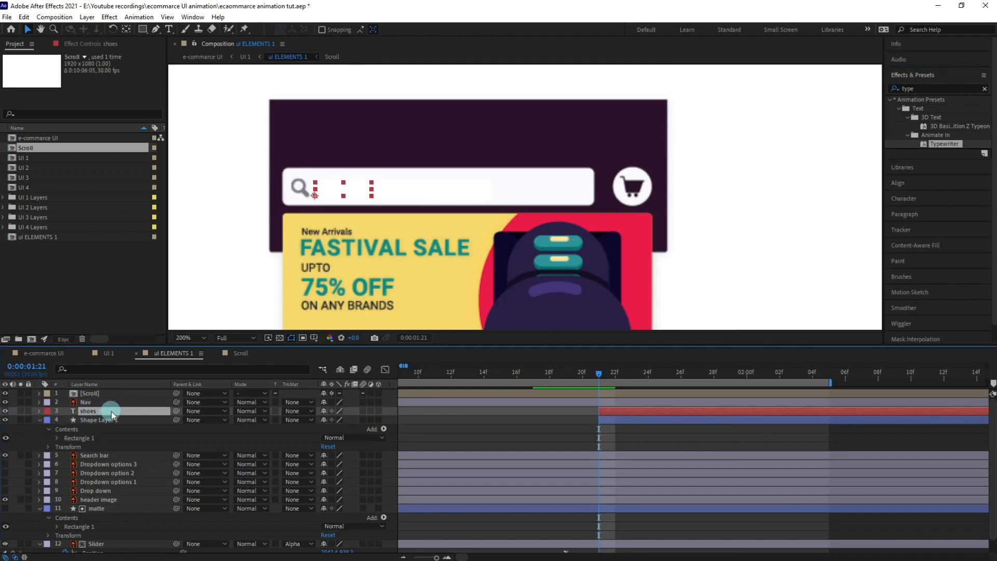
key(u)
scroll(738, 449, down, 5)
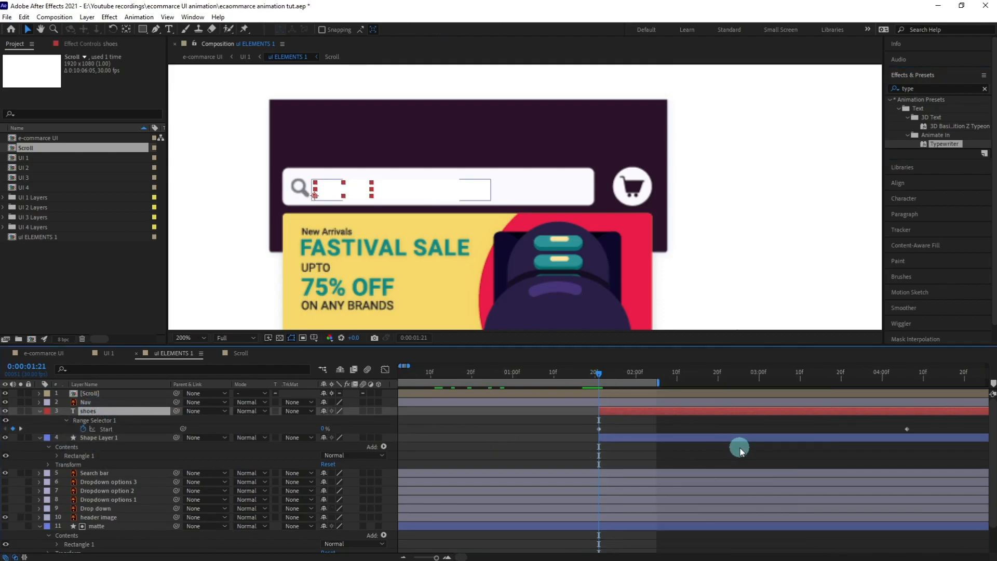
drag(732, 426, 702, 434)
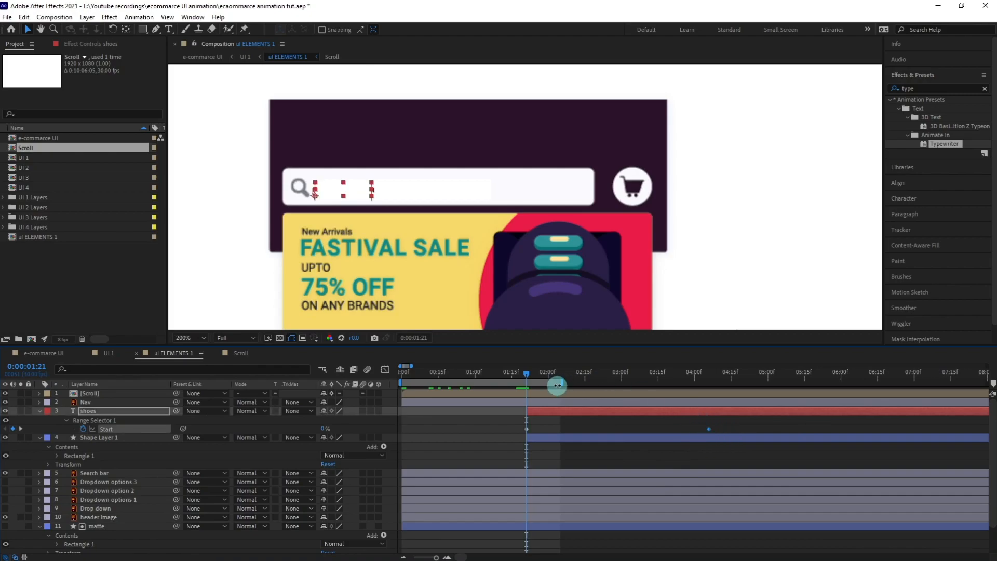
drag(563, 382, 674, 382)
drag(723, 427, 703, 434)
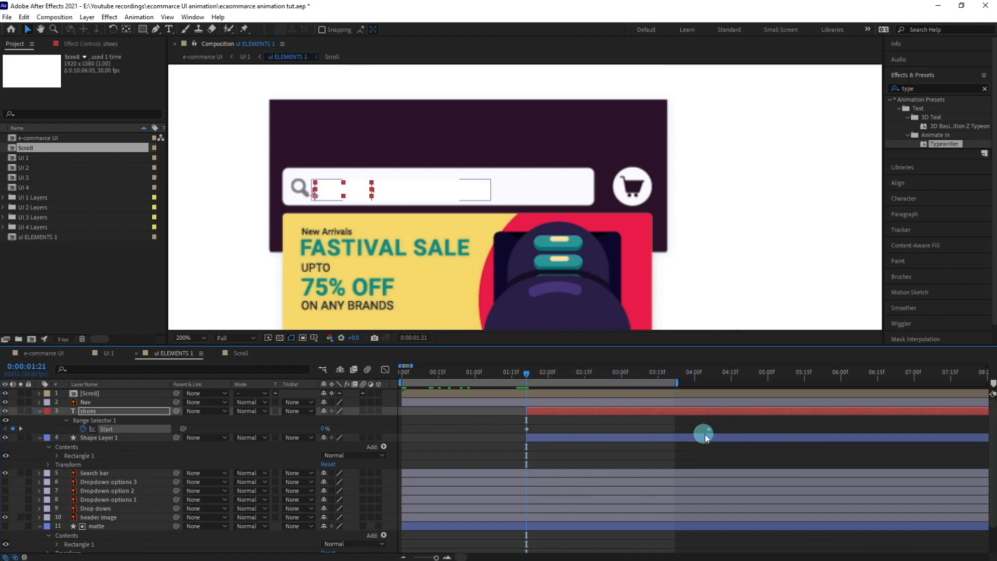
Step: Speed up the typing by moving the shoes layer's final Start keyframe to about 0:00:02:19, previewing the animation before and after
key(space)
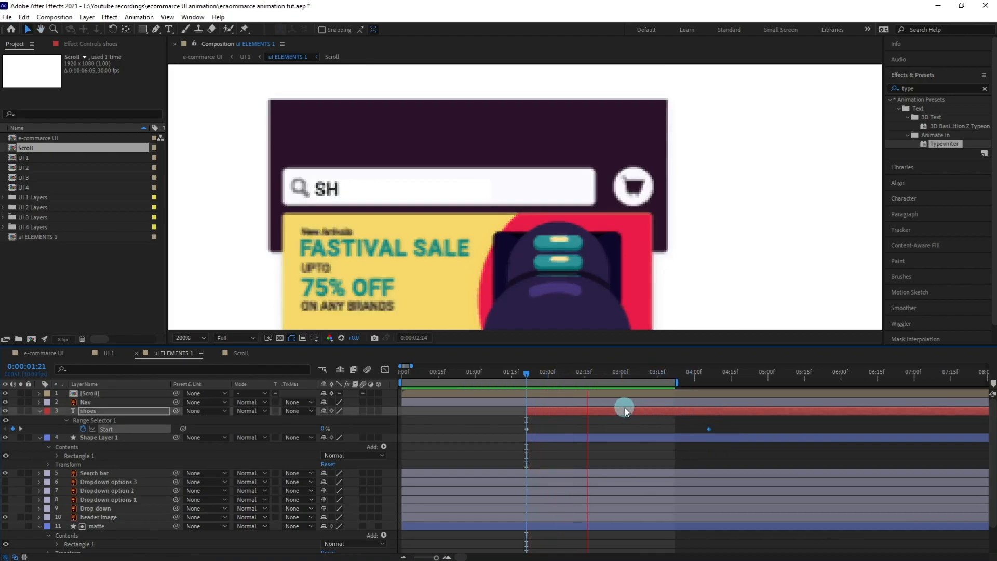
key(space)
drag(709, 428, 594, 428)
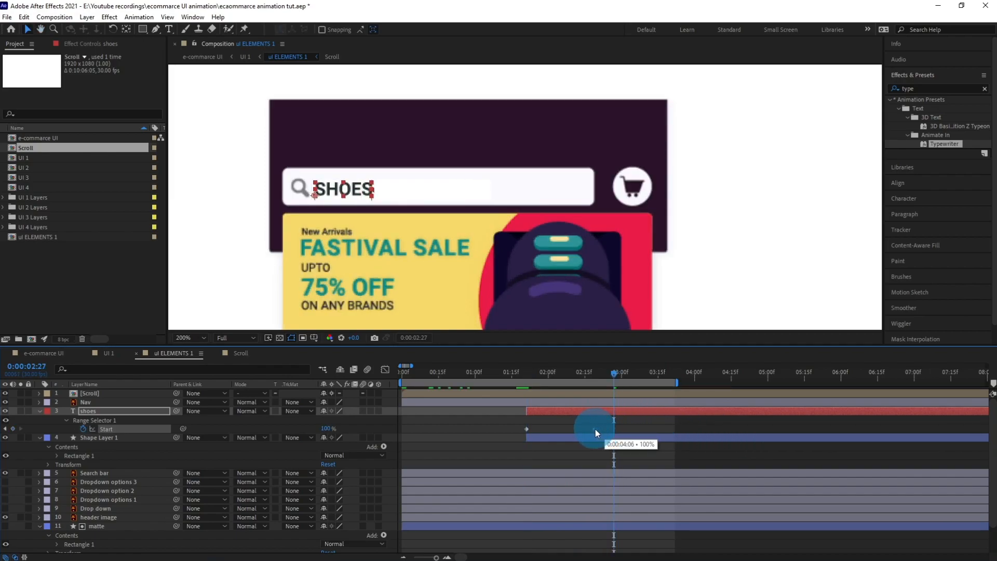
click(526, 373)
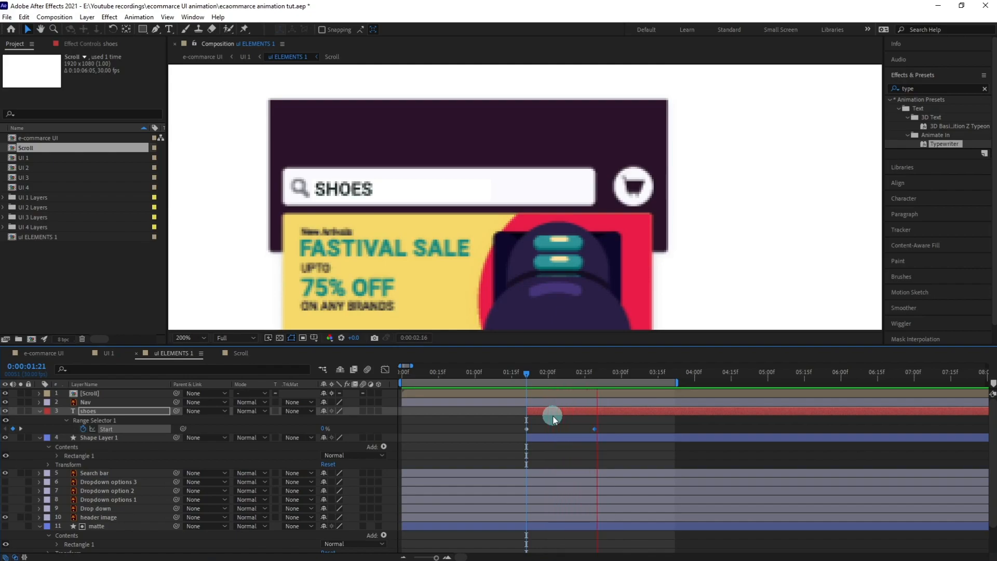
key(space)
key(j)
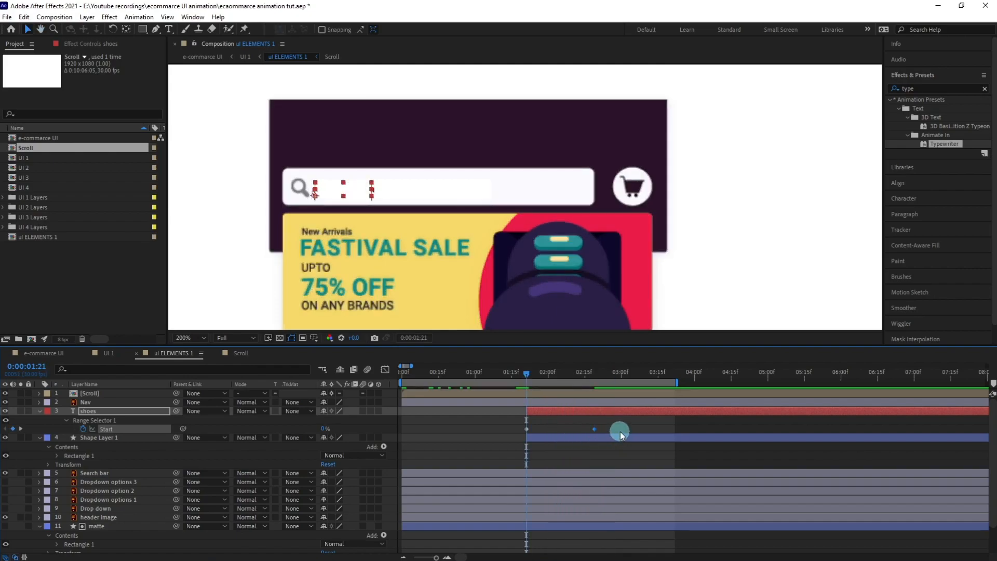
Step: Turn on the visibility of the Drop down and Dropdown options 1 layers
scroll(506, 269, down, 1)
scroll(503, 261, up, 1)
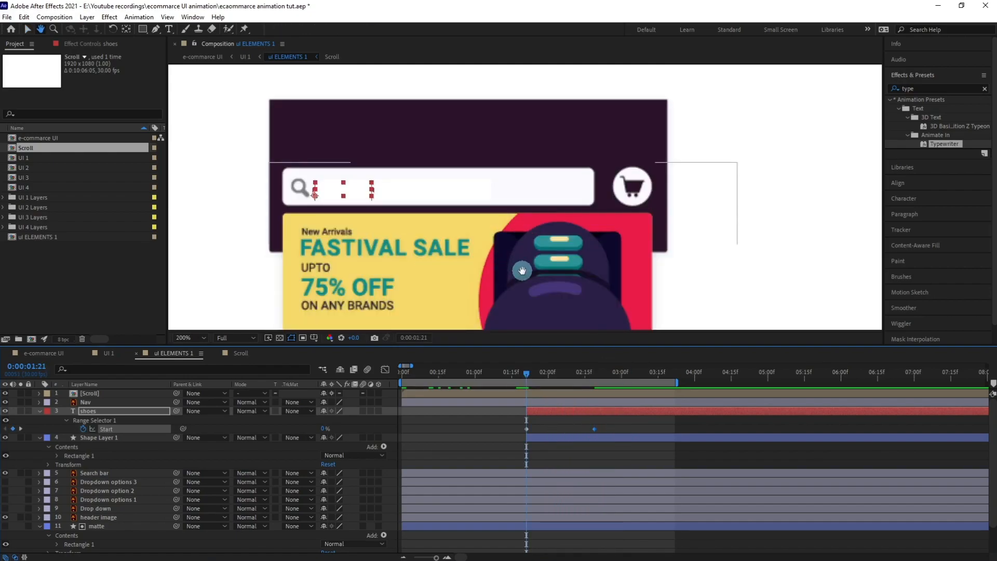
drag(523, 269, 525, 215)
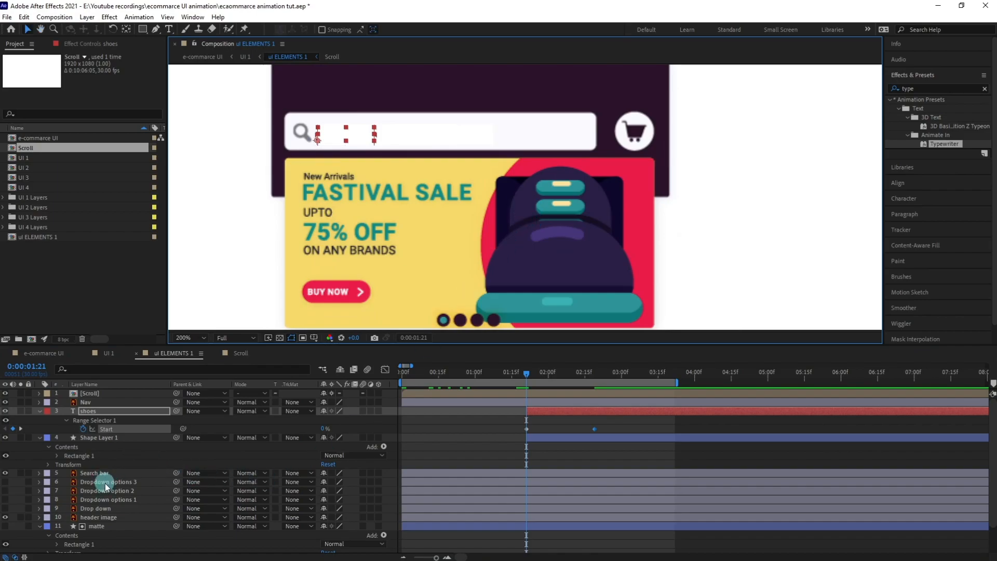
key(comma)
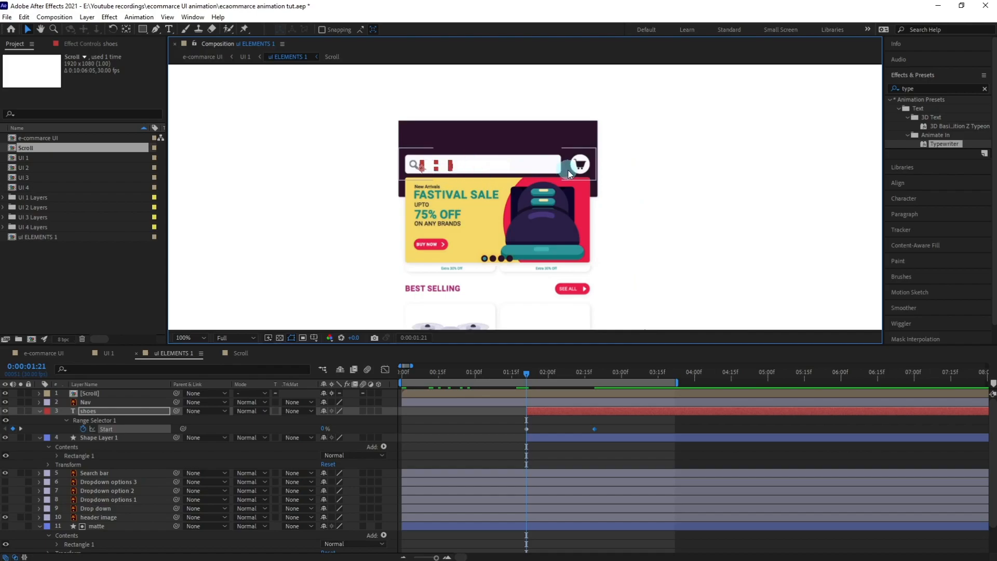
click(107, 509)
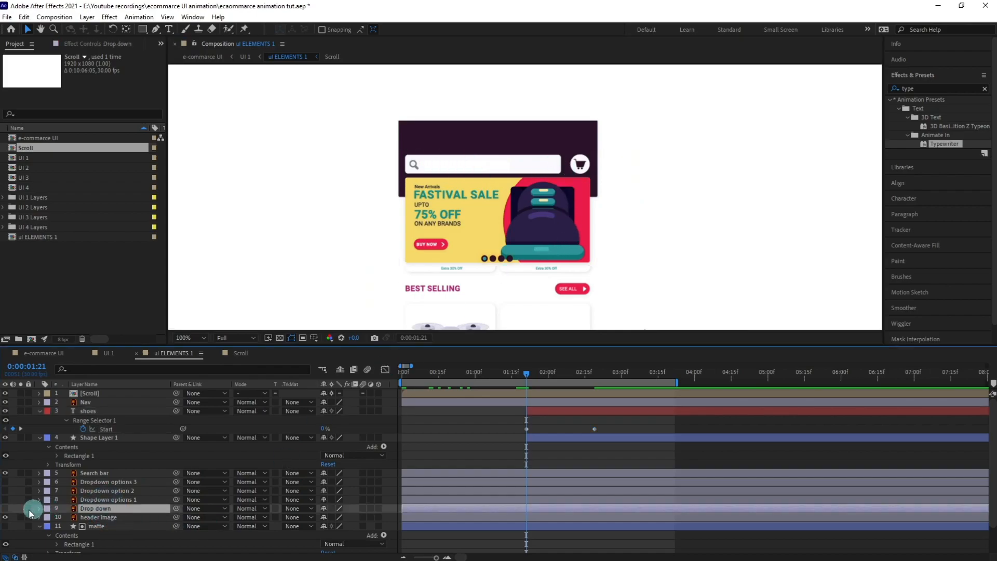
click(5, 508)
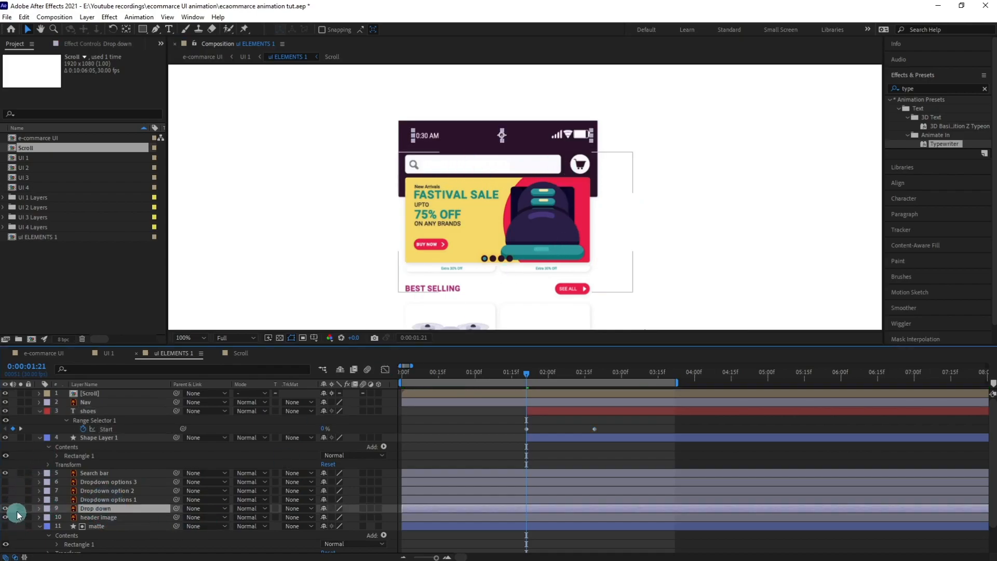
click(106, 499)
click(5, 500)
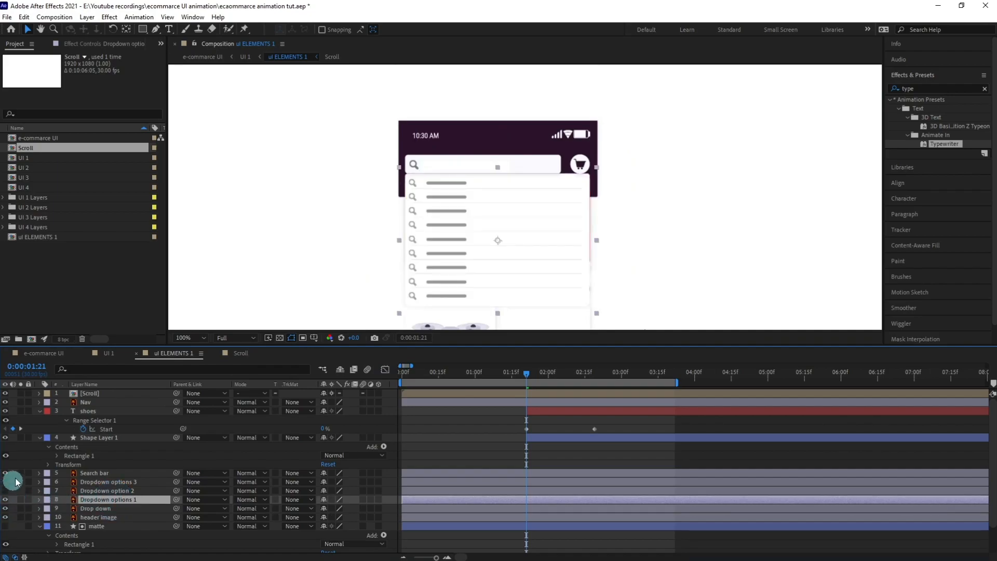
Step: Keyframe the Position of Dropdown options 1 at 0:00:01:21, and raise the layer to 2042.9, 698.6 at 0:00:02:01
key(p)
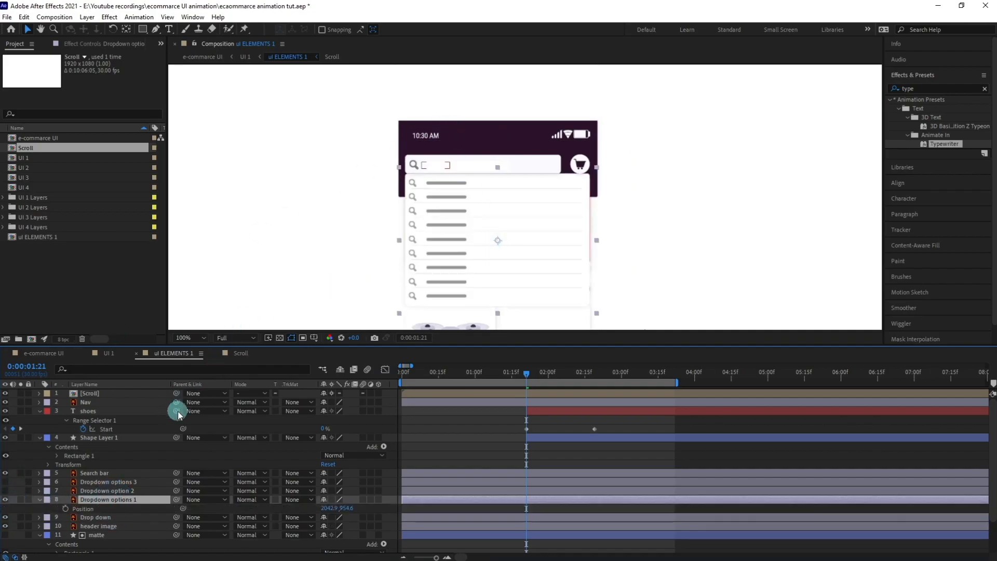
click(65, 508)
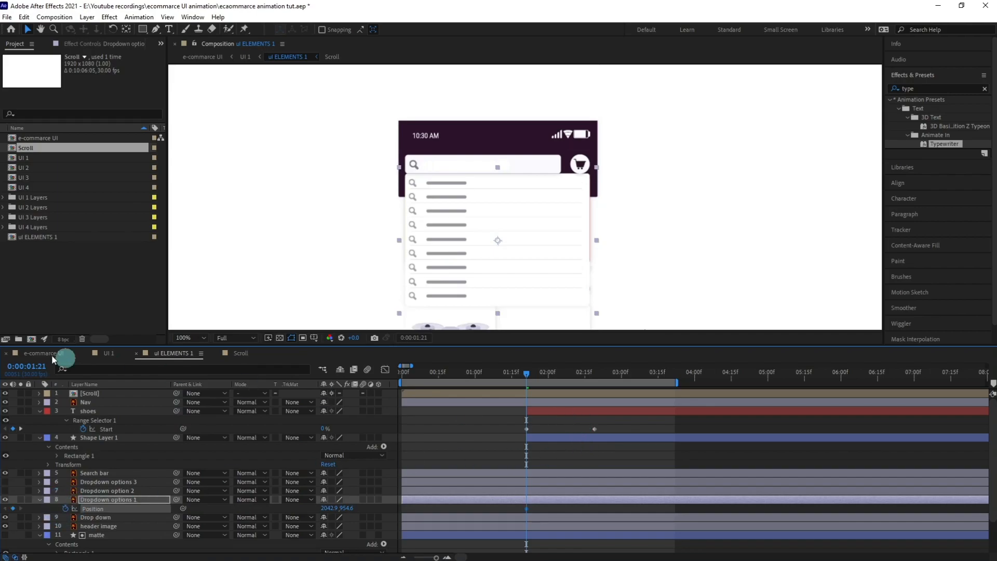
click(31, 366)
text(+10)
key(Return)
drag(532, 284, 503, 157)
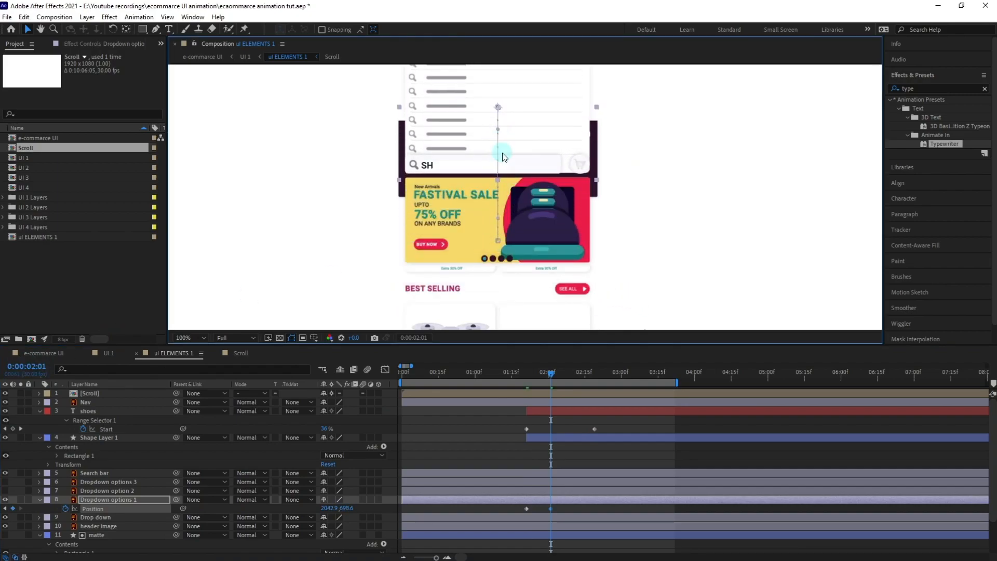
Step: Time-reverse the two Position keyframes of Dropdown options 1, apply Easy Ease to them, and preview the drop-down motion
drag(561, 505, 516, 512)
right_click(527, 508)
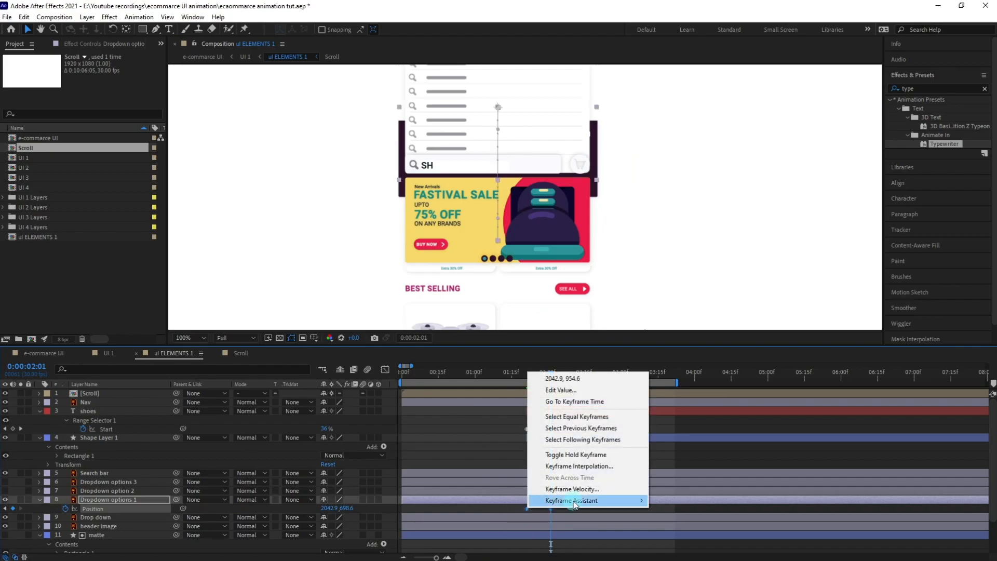
mouse_move(574, 503)
click(677, 497)
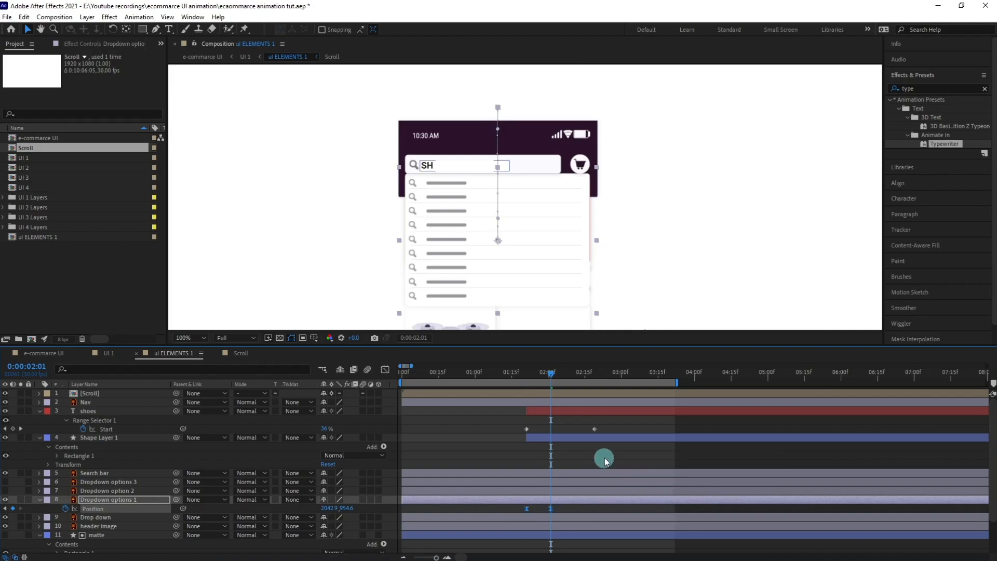
click(522, 376)
key(space)
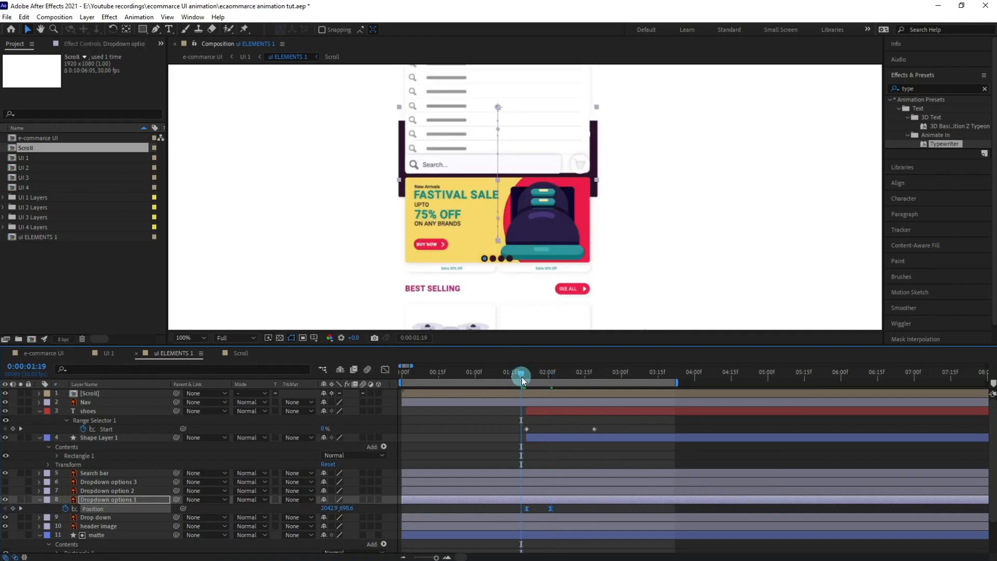
key(space)
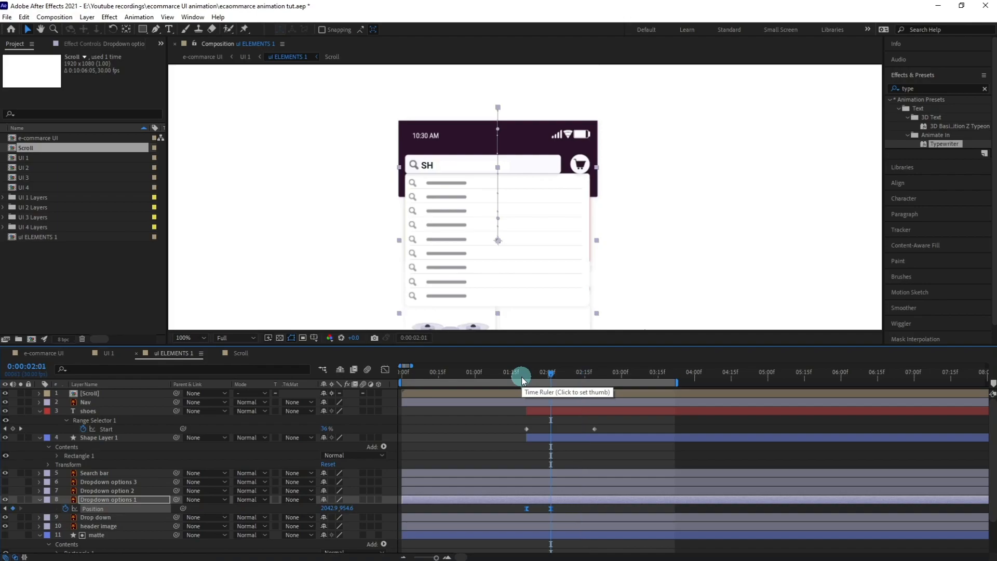
Step: Briefly show the Dropdown options 3 and Dropdown option 2 layers to check their content
click(545, 423)
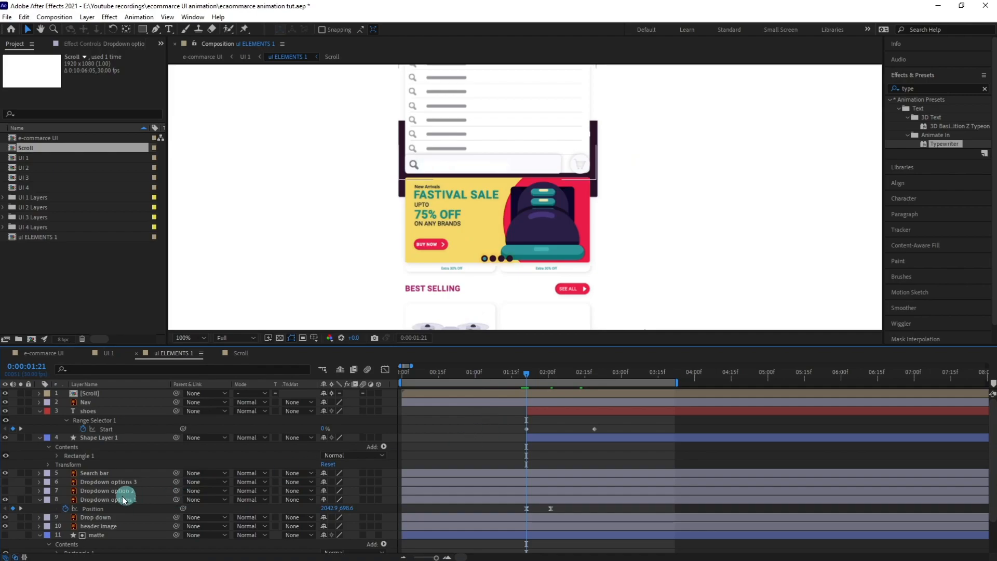
click(6, 482)
click(6, 482)
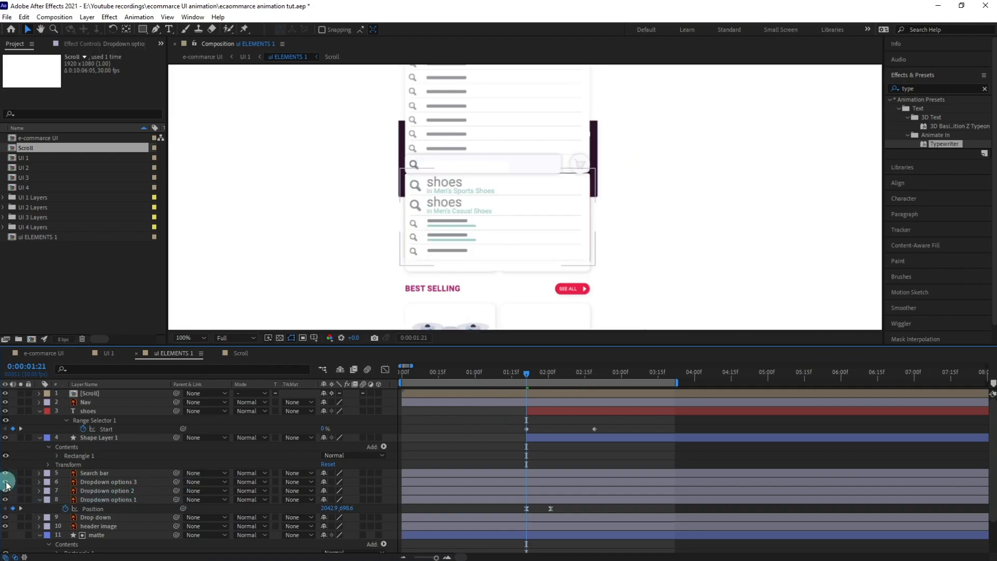
click(6, 491)
click(6, 482)
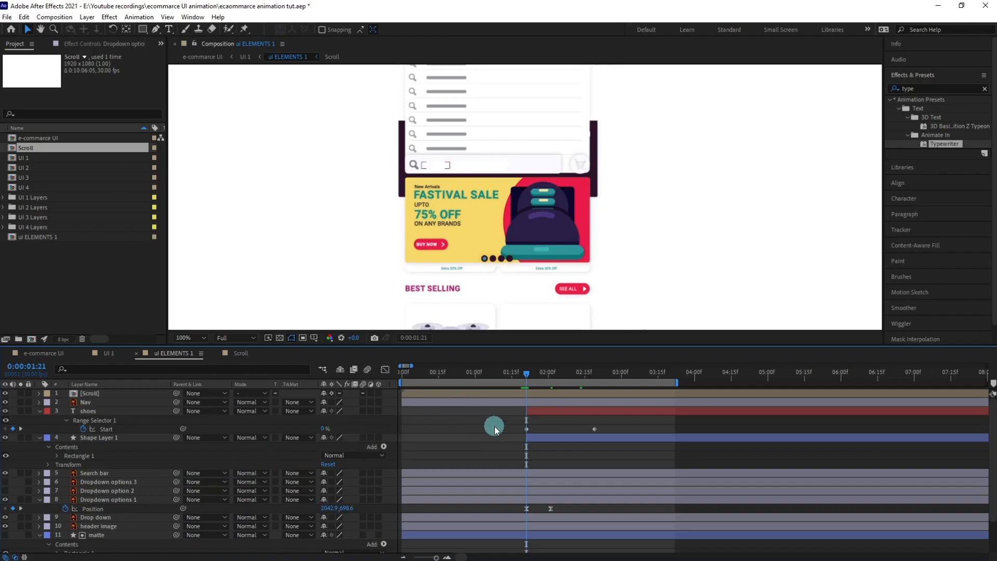
Step: Draw a white rectangle on a new shape layer, covering the drop-down area from the search bar's lower edge downward
click(477, 246)
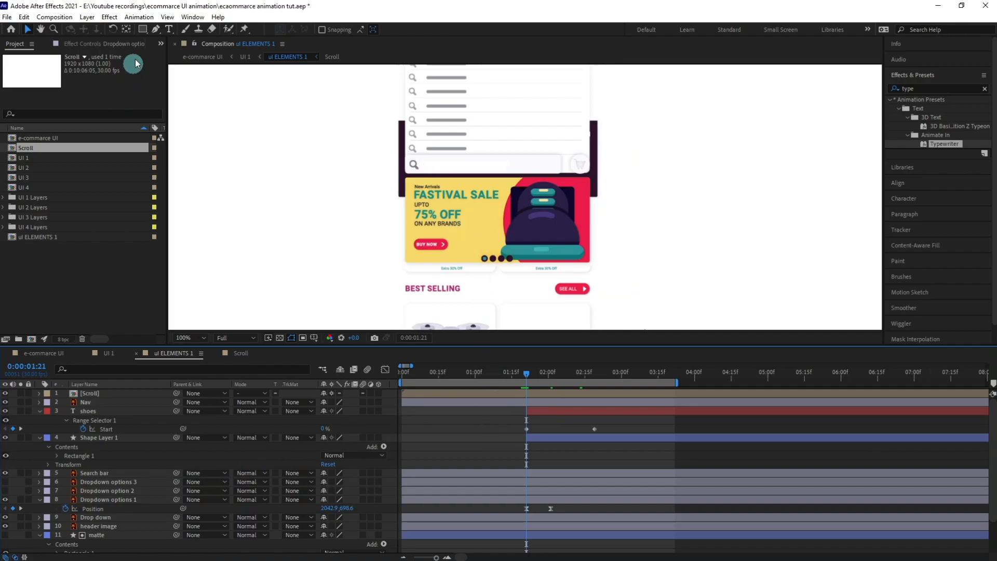
click(141, 29)
drag(403, 174, 622, 371)
drag(494, 213, 463, 131)
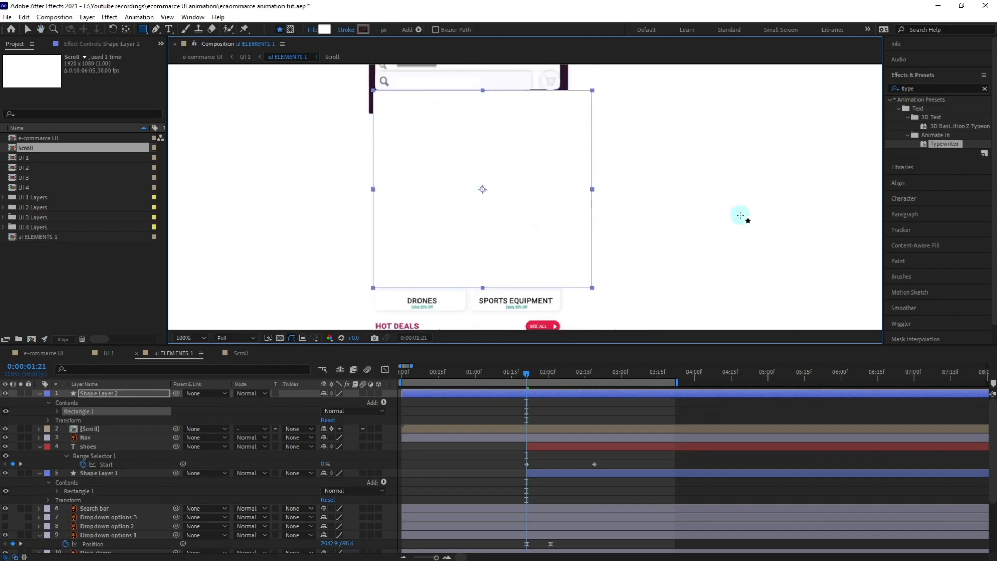
Step: Try to apply the Set Matte effect to the new rectangle's shape layer
click(983, 89)
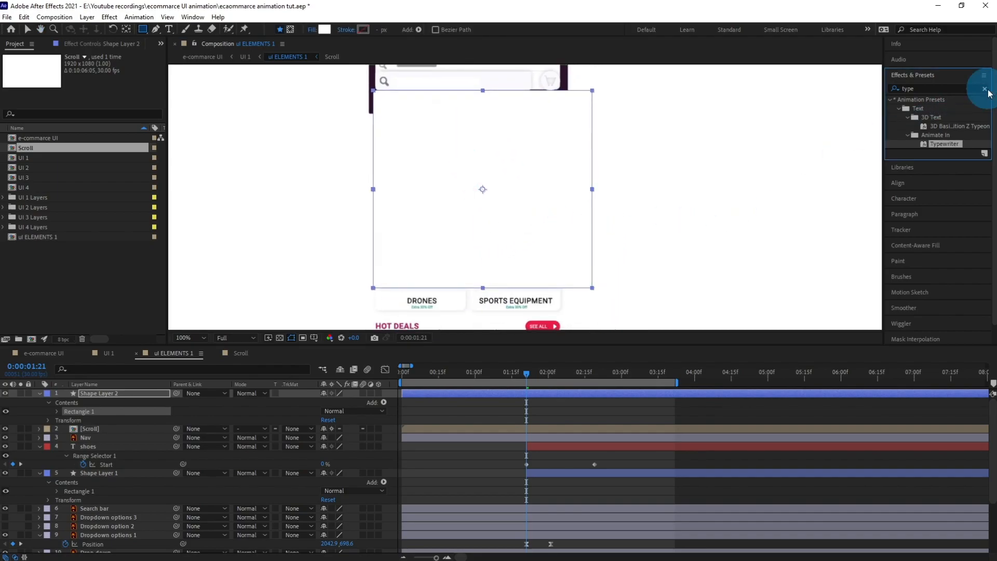
click(953, 88)
text(set)
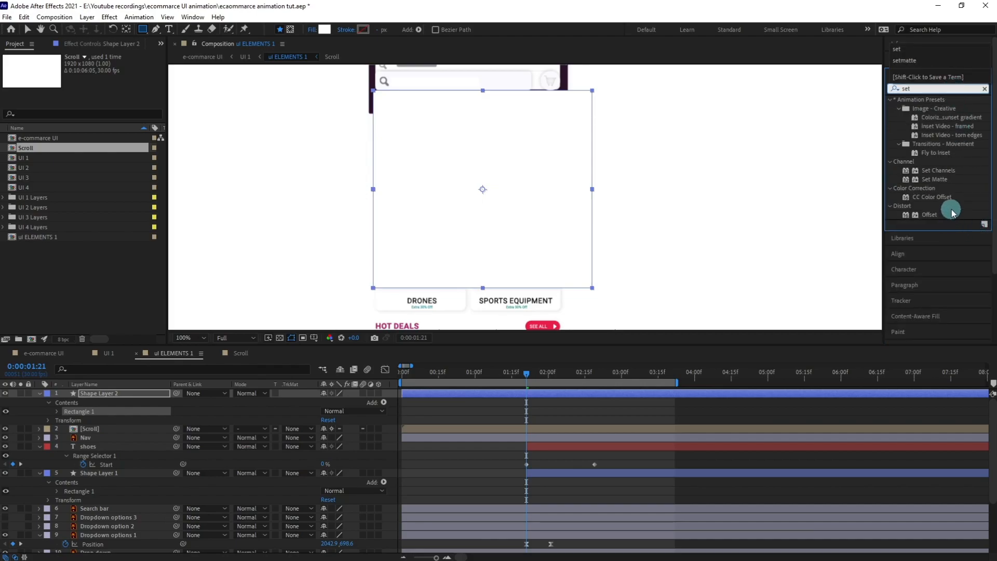
double_click(934, 180)
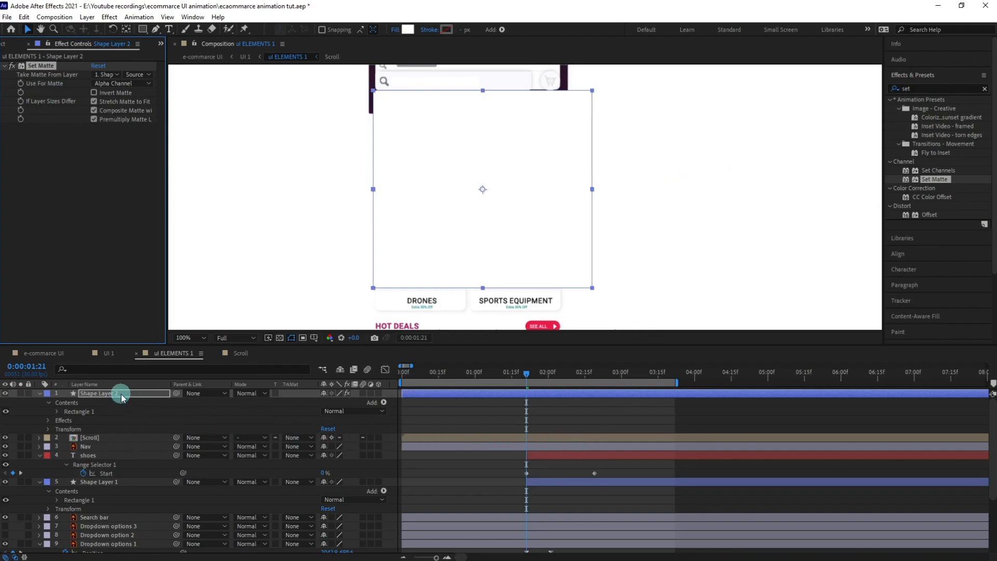
key(ctrl+z)
Step: Place the new rectangle layer, Shape Layer 2, directly above Search bar in the layer order
drag(95, 394, 131, 497)
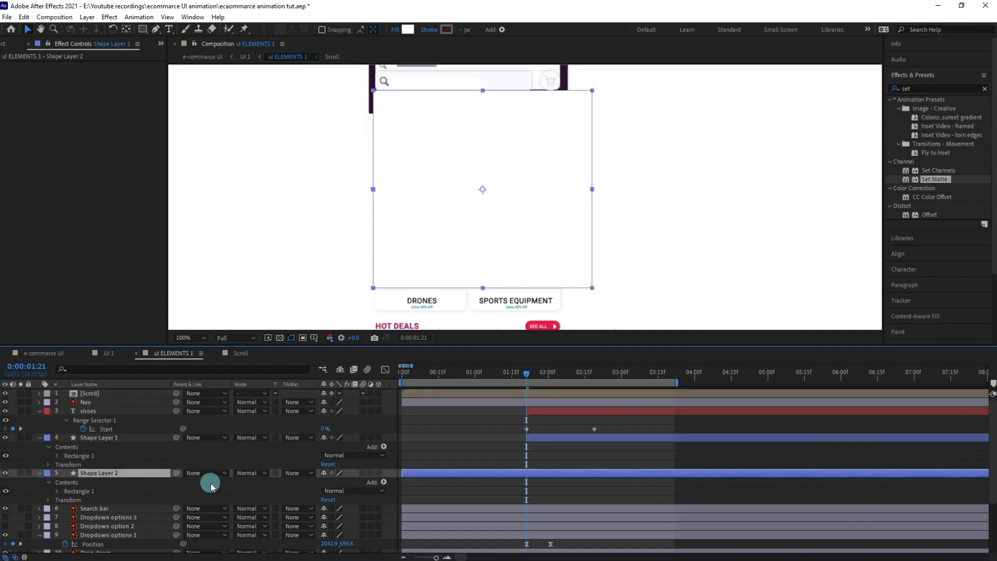
Step: Apply Set Matte to the Dropdown options 3, Dropdown option 2 and Dropdown options 1 layers, taking the matte from Shape Layer 2
scroll(125, 498, down, 3)
click(127, 464)
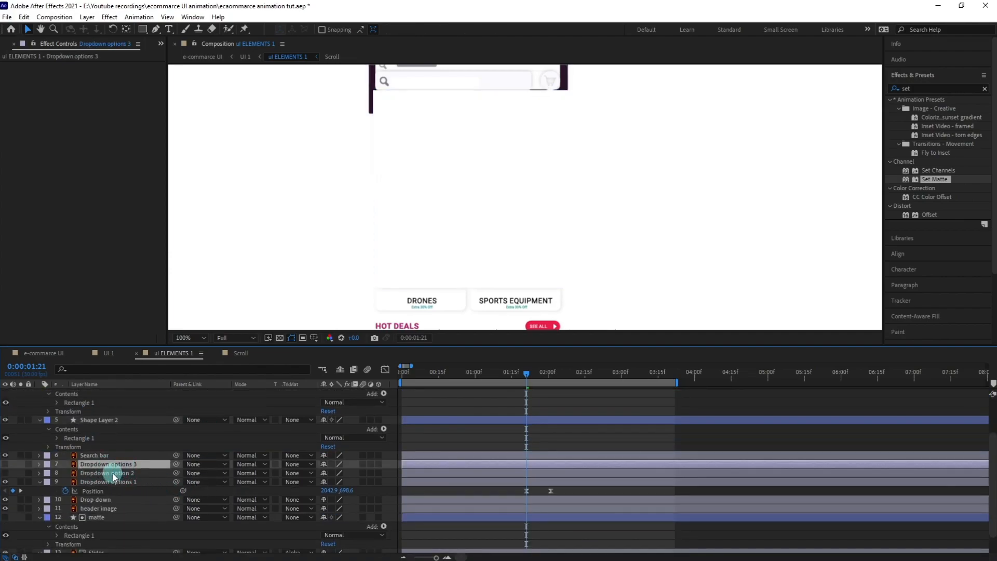
ctrl+click(119, 473)
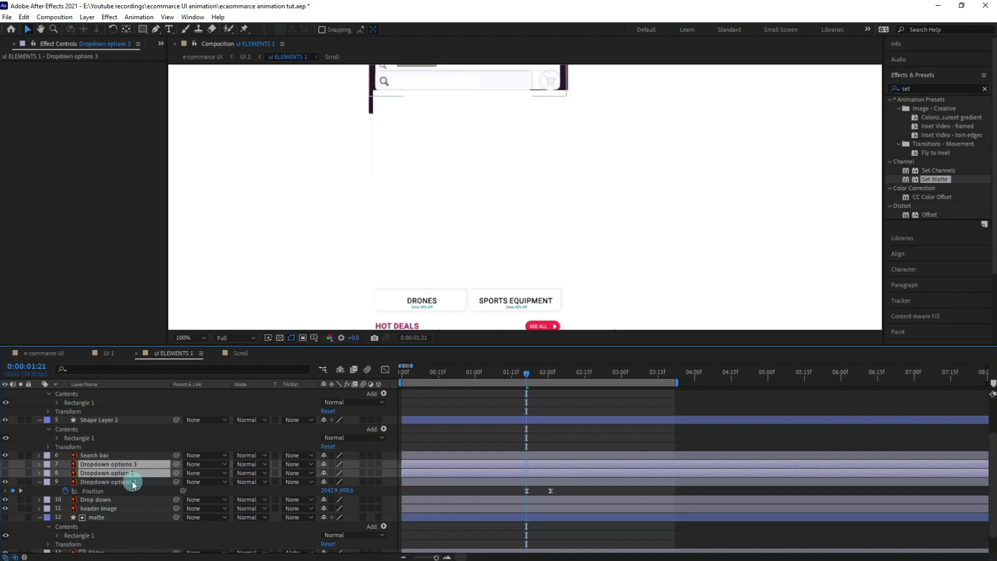
ctrl+click(132, 481)
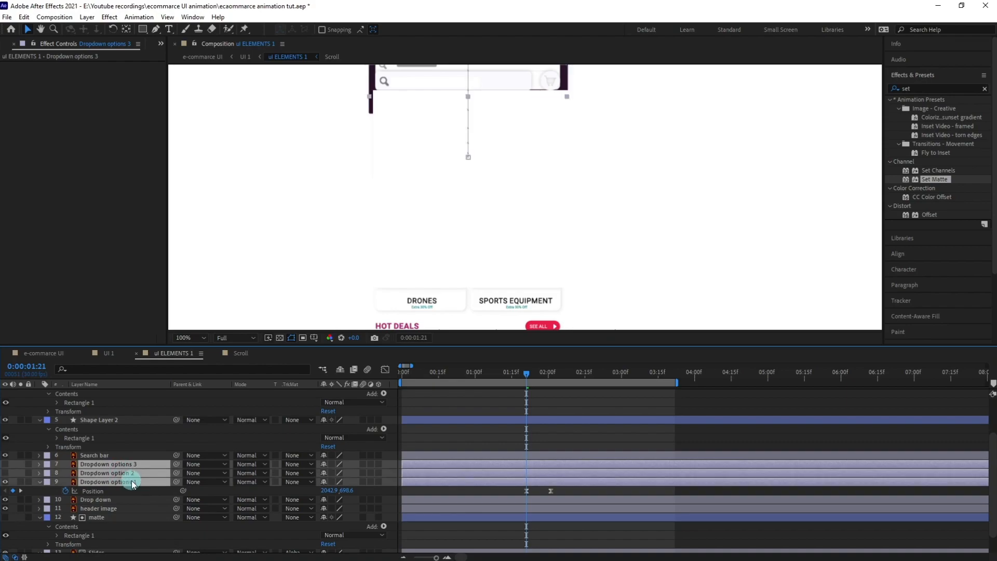
double_click(933, 180)
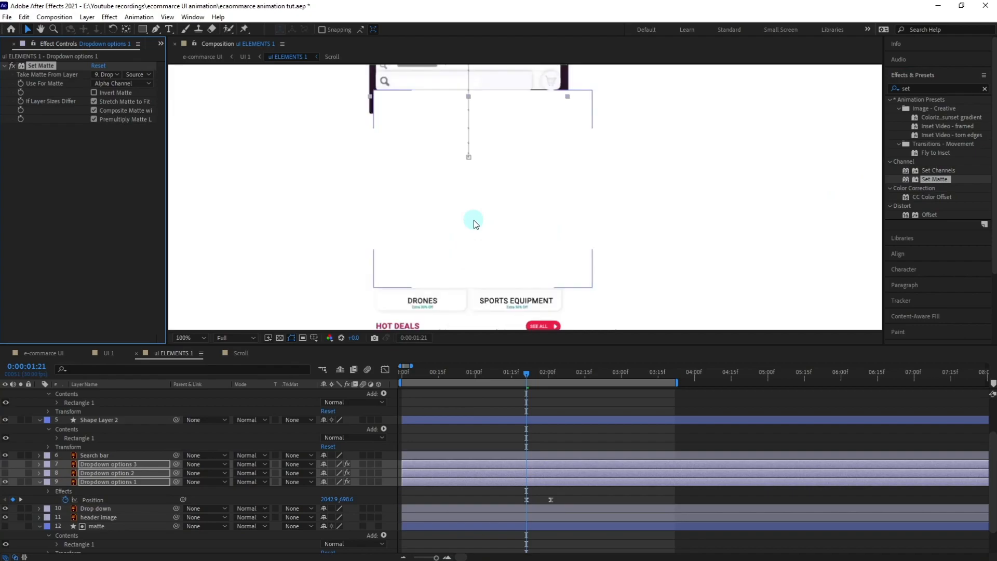
click(113, 76)
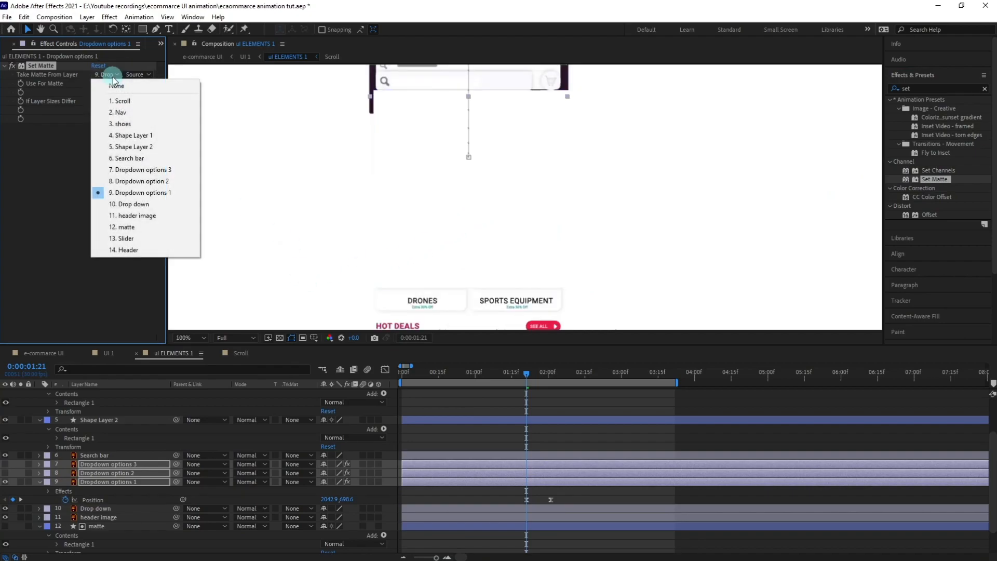
click(132, 149)
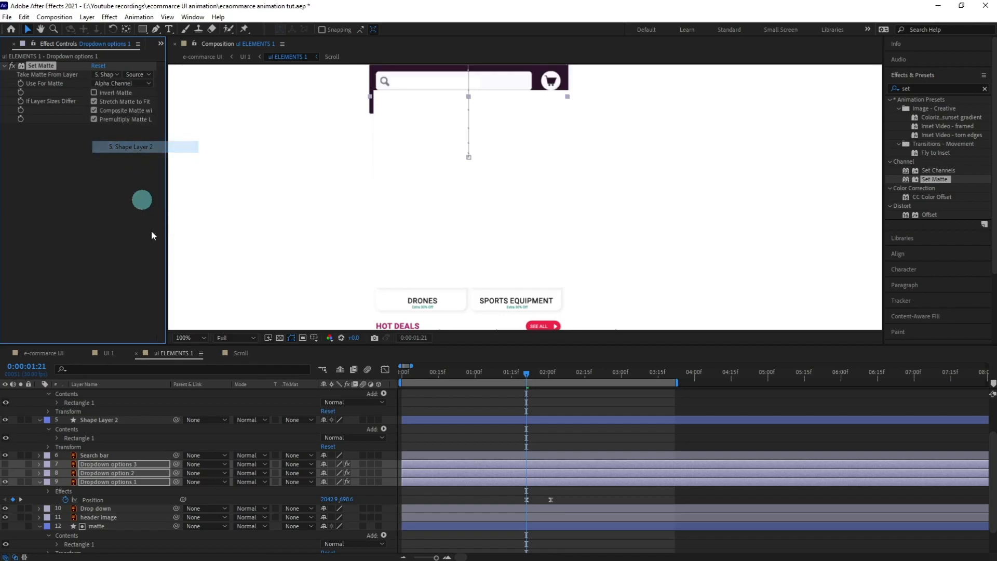
Step: Rename Shape Layer 2 as "dropdown matte" and hide it in the composition
click(105, 419)
click(105, 418)
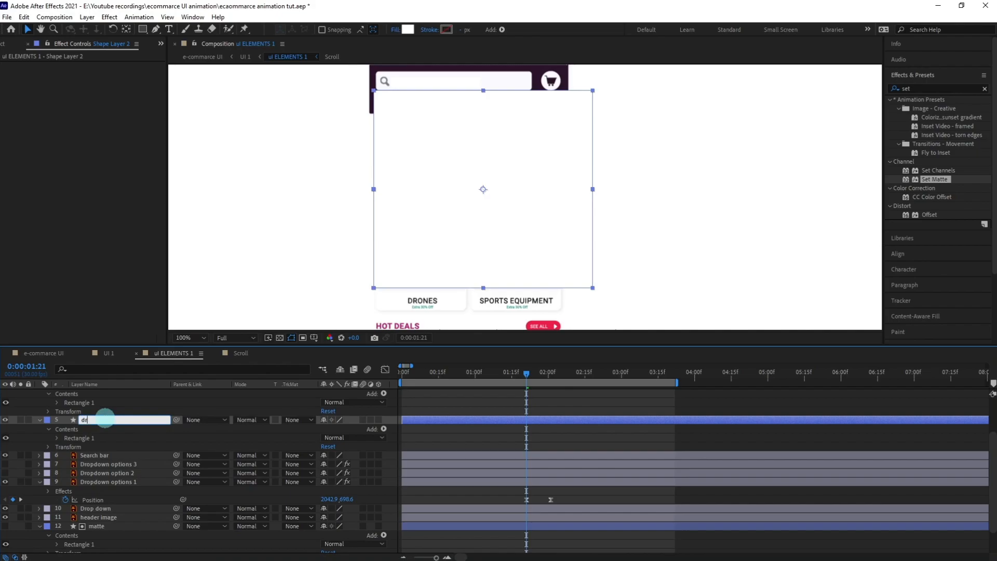
text(dropdown matte)
key(Return)
click(120, 465)
key(comma)
key(comma)
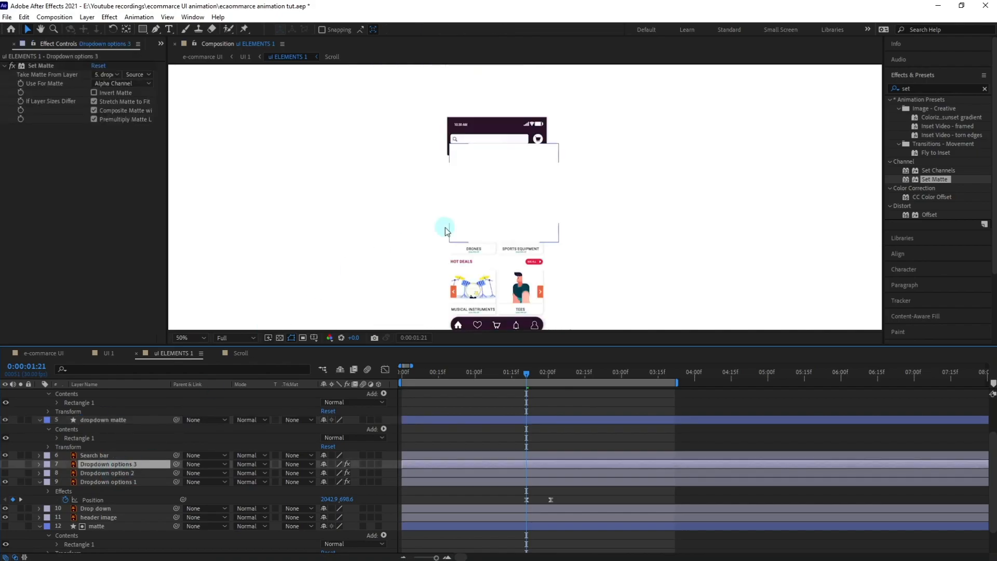
click(110, 418)
click(5, 419)
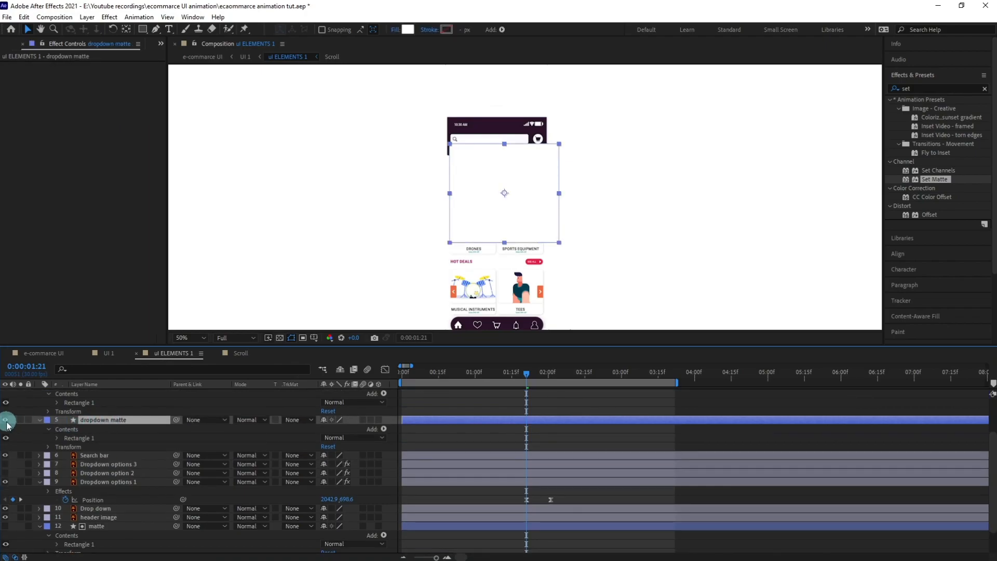
Step: Play back the masked drop-down and check how it slides out from beneath the search bar
click(118, 465)
shift+click(112, 482)
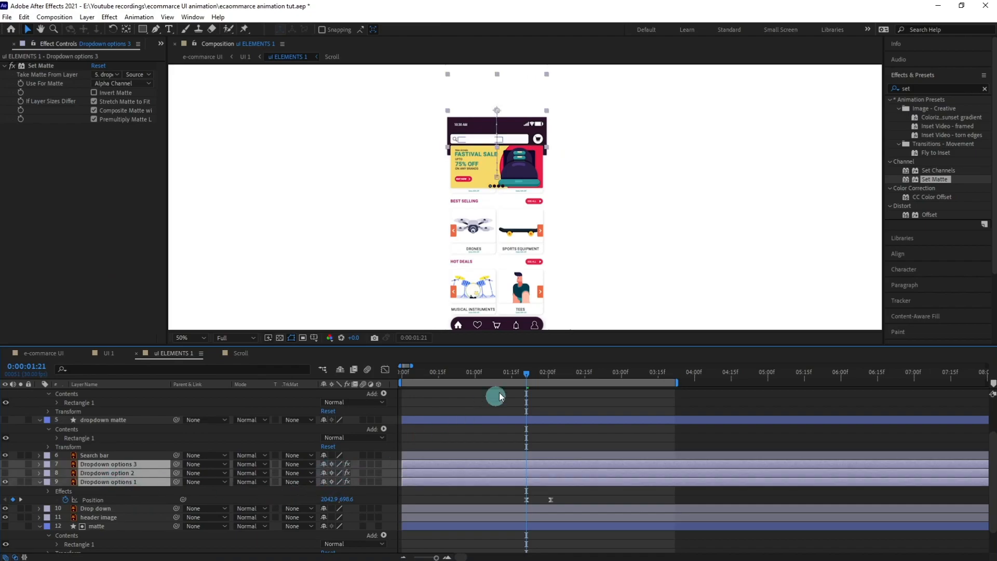
key(space)
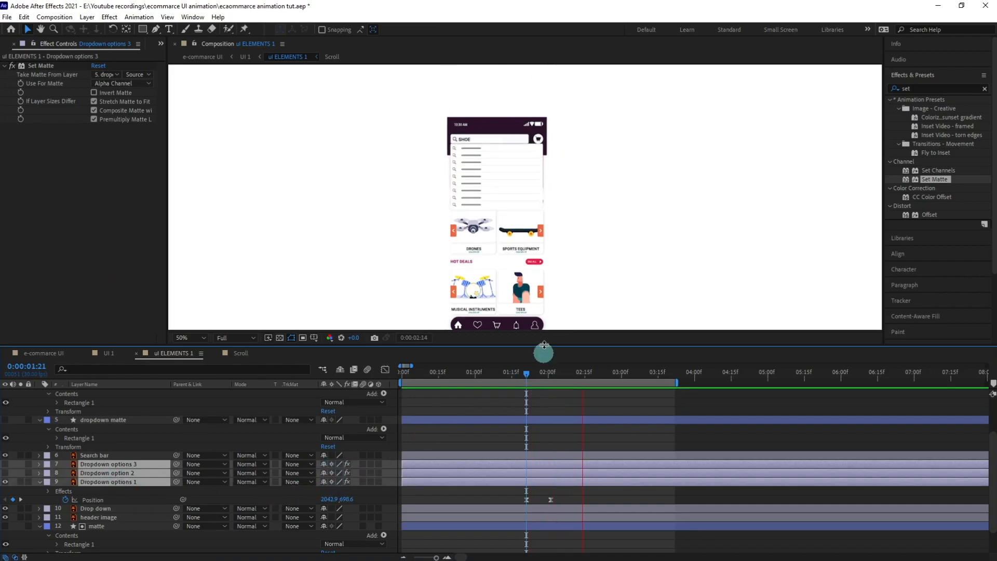
key(space)
scroll(494, 193, up, 1)
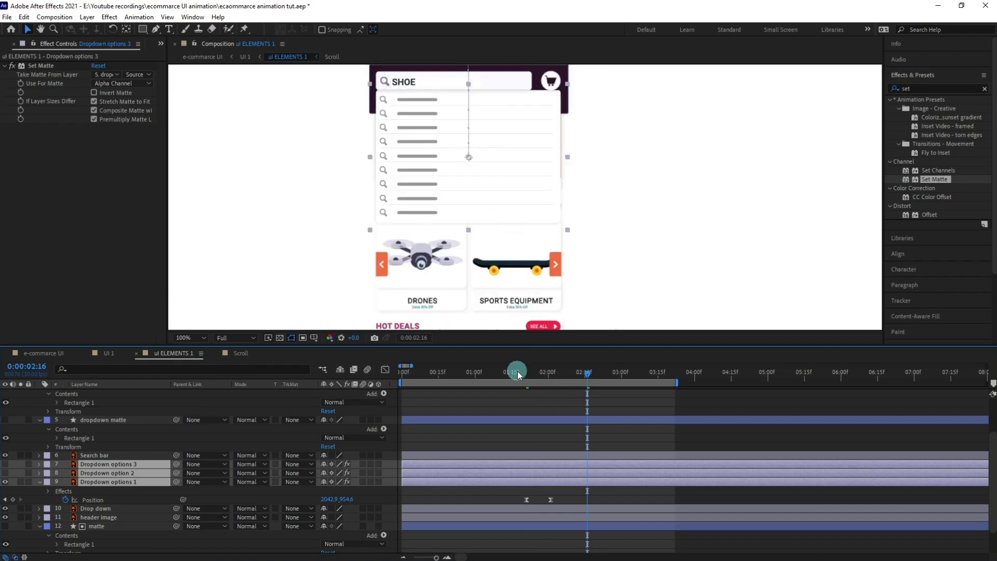
drag(517, 371, 511, 372)
key(space)
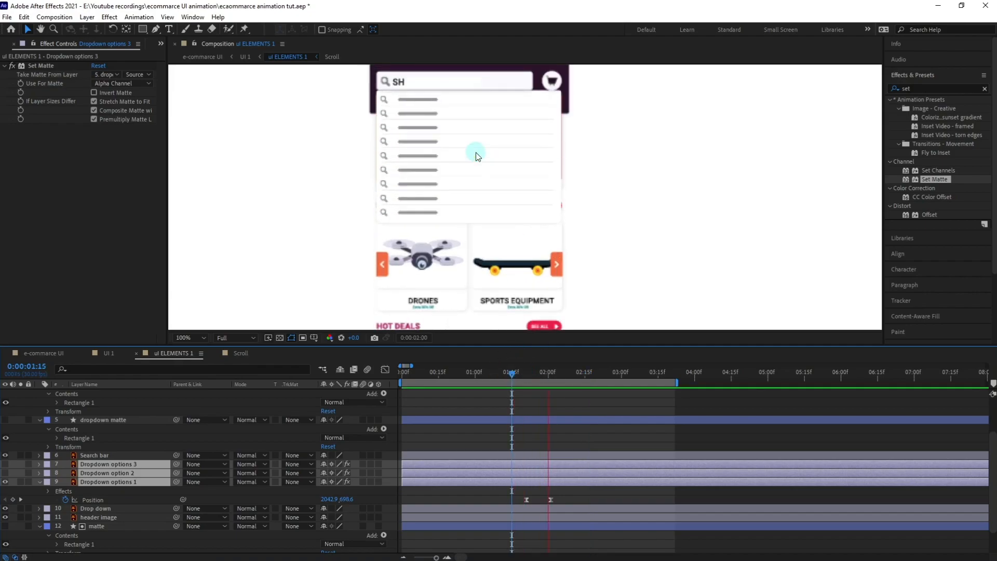
key(space)
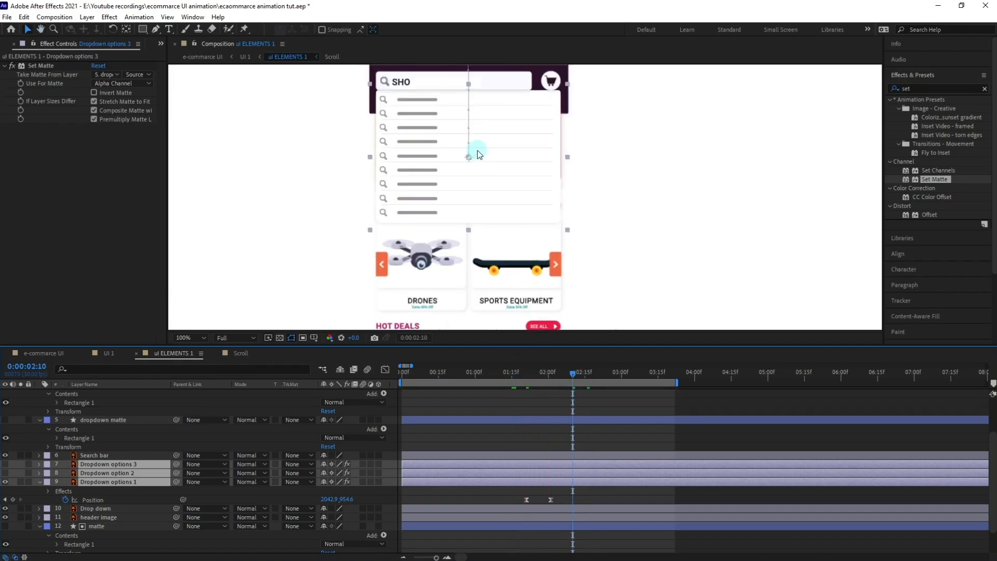
Step: Move the last Position keyframe of Dropdown options 1 earlier, to 0:00:01:28, and preview the faster slide
click(550, 499)
drag(550, 499, 543, 500)
click(517, 375)
key(space)
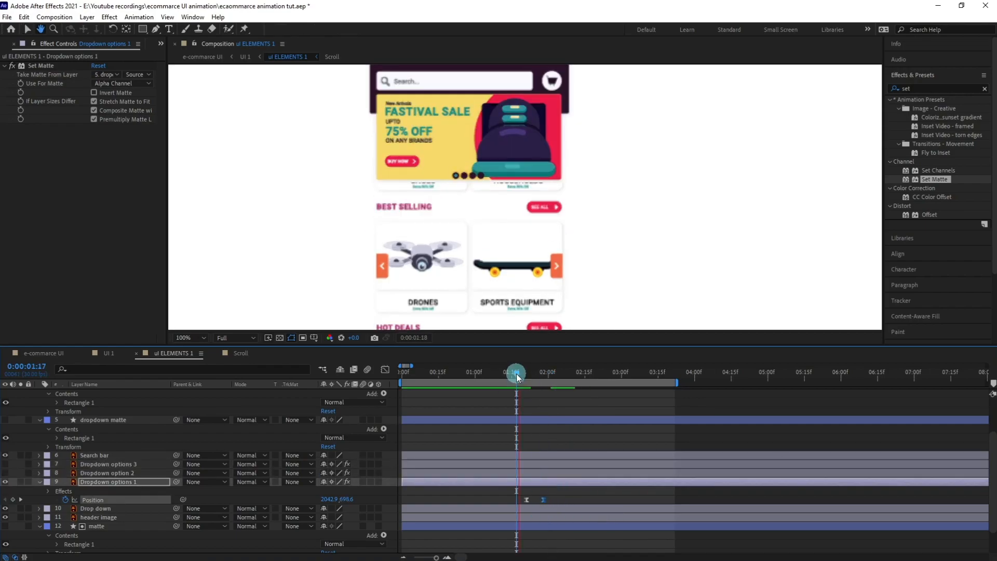
key(j)
click(572, 401)
Step: Trim the end of the Dropdown options 1 layer to 0:00:02:01
scroll(571, 404, up, 2)
scroll(570, 405, down, 1)
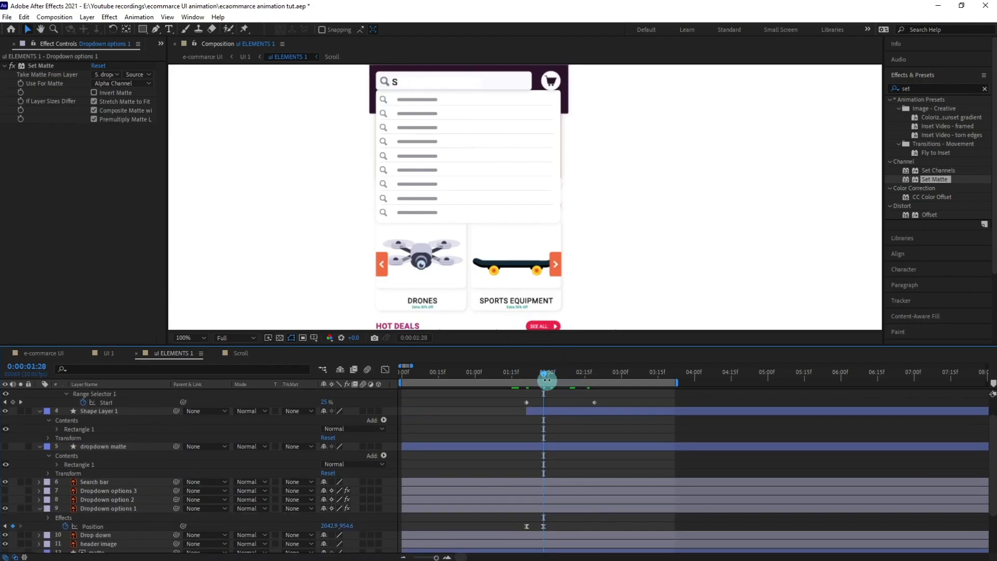
drag(547, 375, 549, 388)
click(485, 496)
click(554, 509)
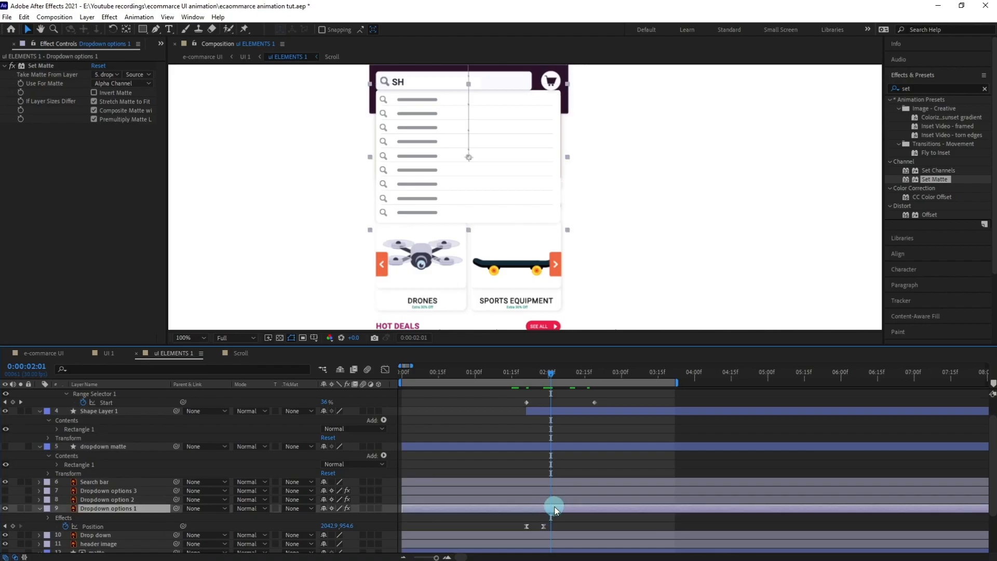
key(alt+])
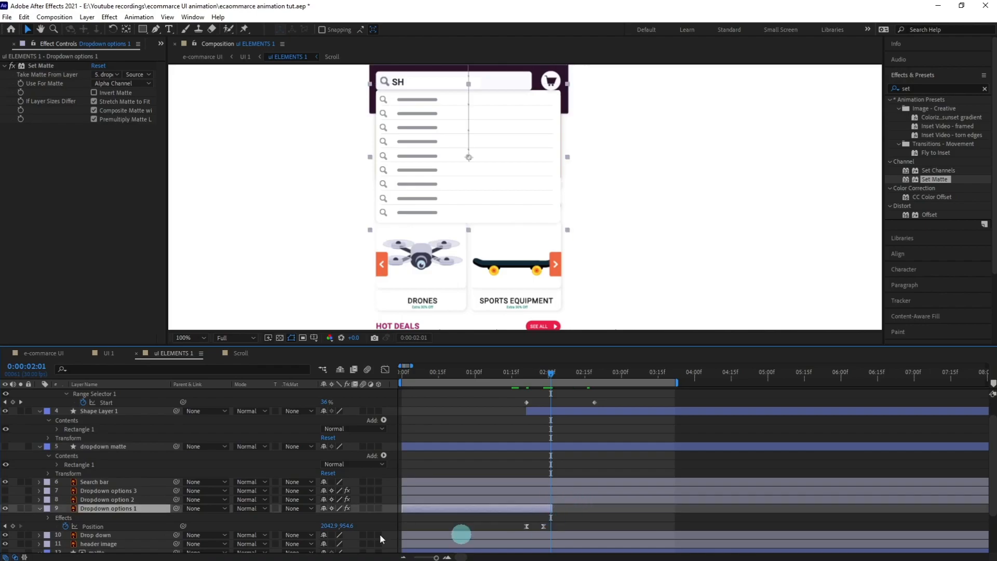
Step: Make Dropdown option 2 visible and trim its start to 0:00:02:01
click(522, 498)
click(5, 499)
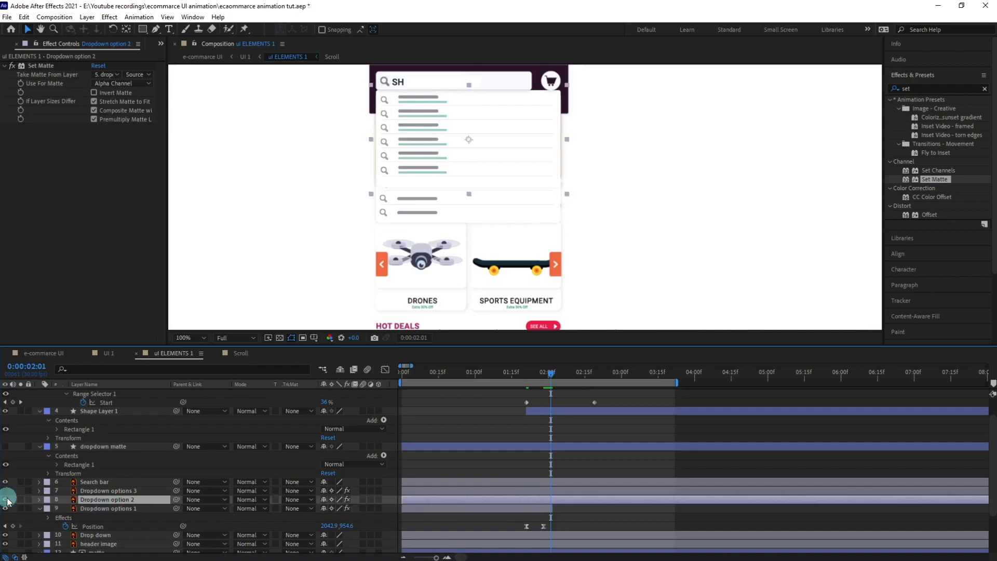
key(alt+[)
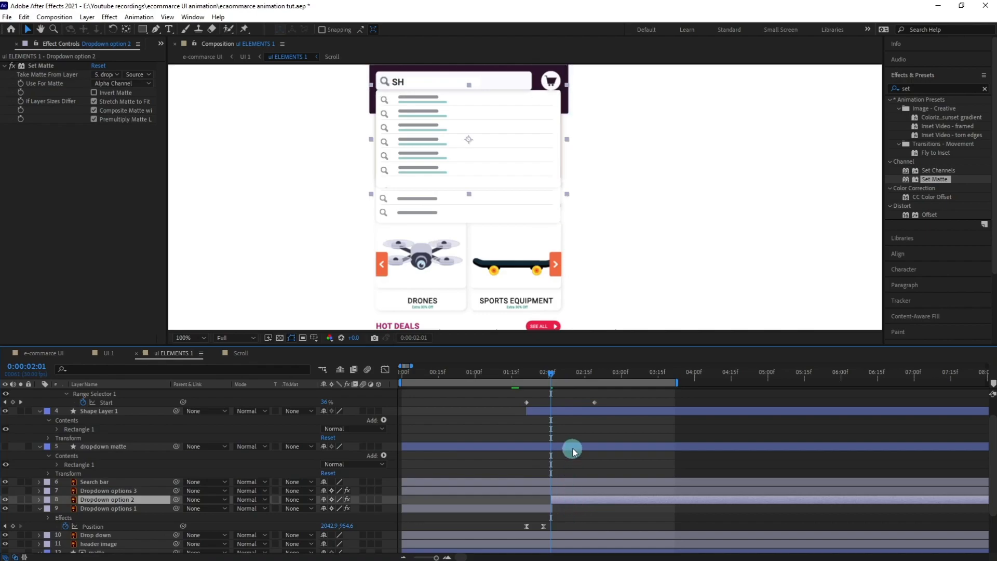
Step: Make Dropdown options 3 visible and trim its start to 0:00:02:09
key(space)
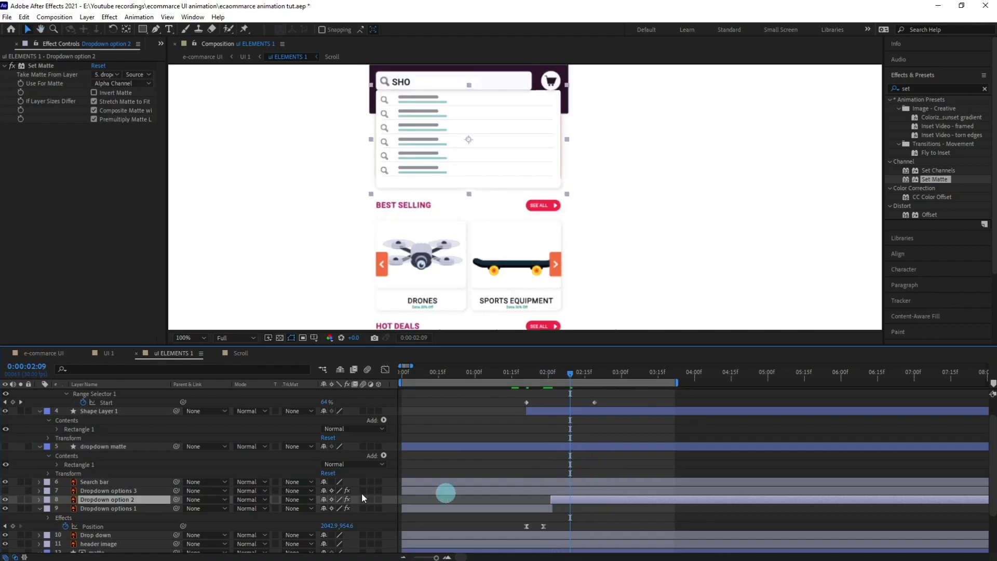
click(6, 491)
click(93, 490)
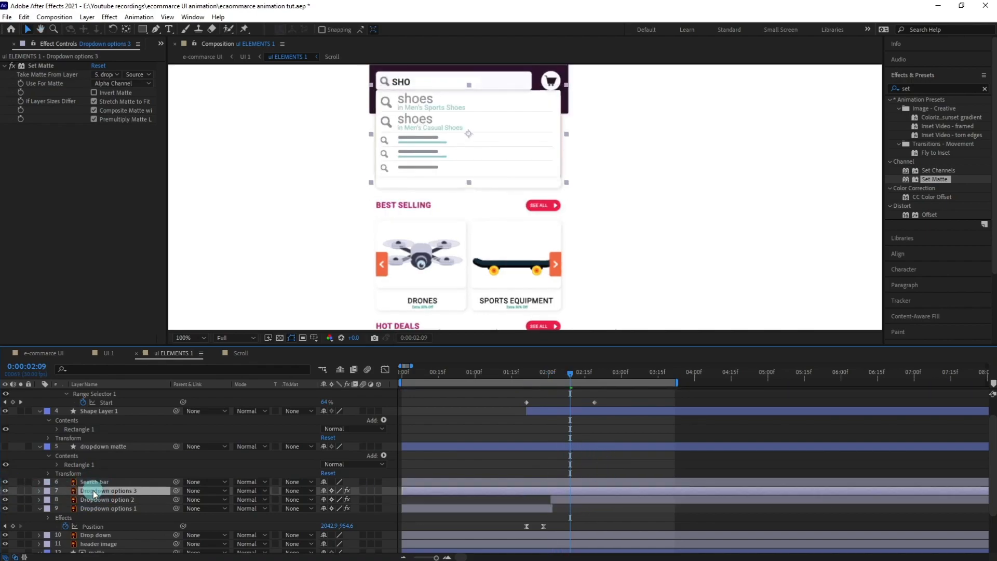
key(alt+bracketleft)
Step: Trim the end of Dropdown option 2 at 0:00:02:08 and check the changeover to Dropdown options 3
click(579, 500)
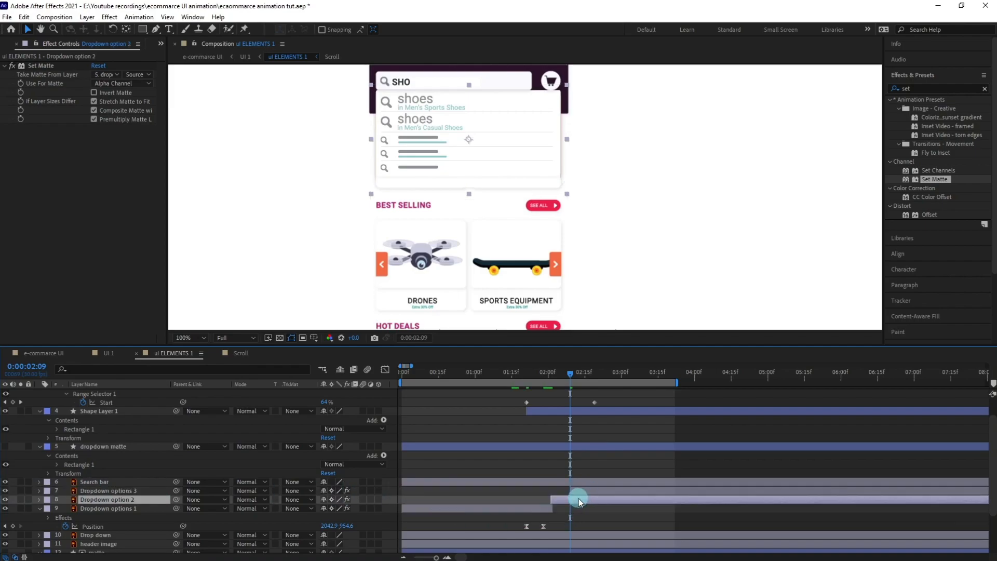
key(Page_Up)
key(alt+bracketright)
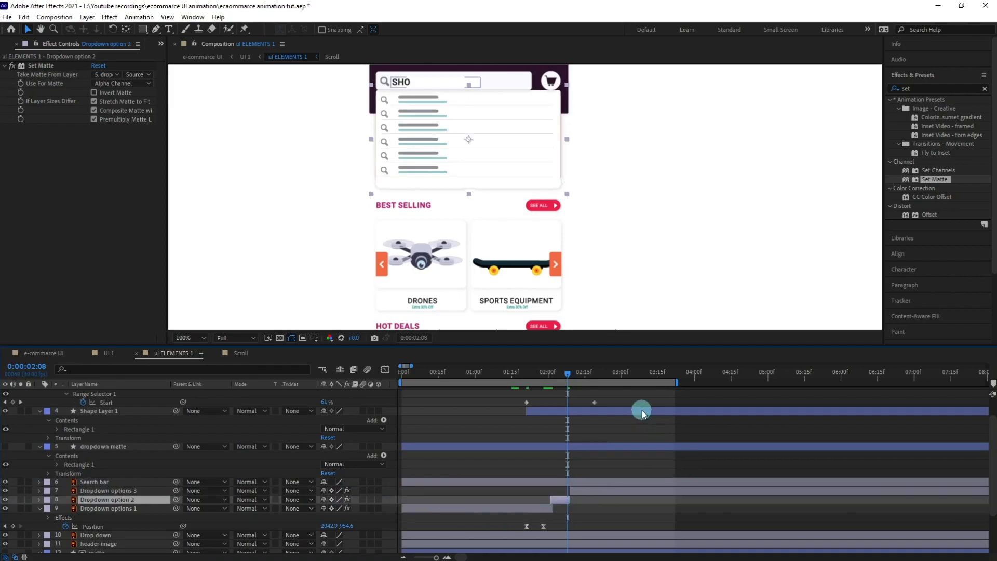
drag(563, 374, 570, 374)
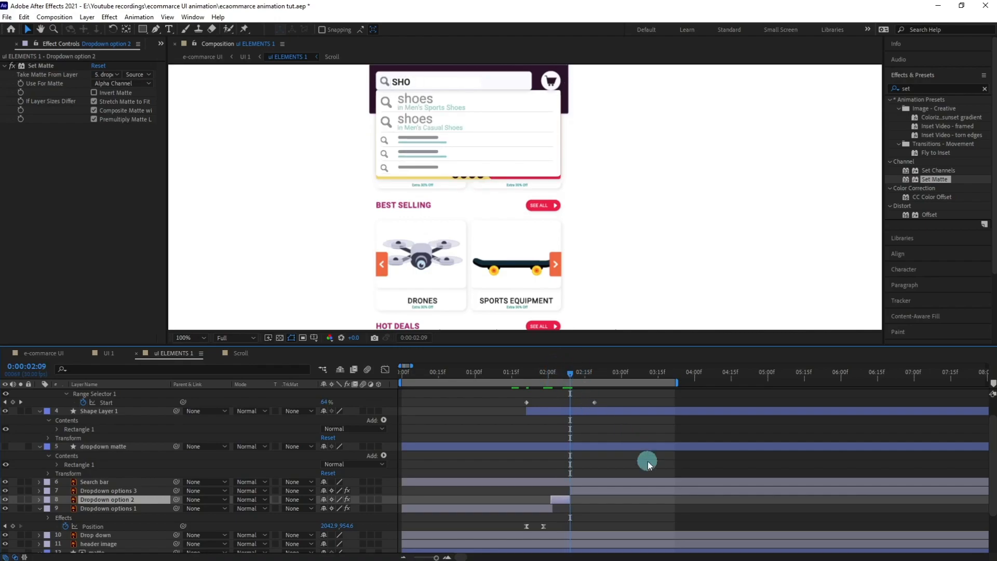
Step: Add a Range Selector Start keyframe to the shoes text at 0:00:02:09 and split the layer there
click(13, 403)
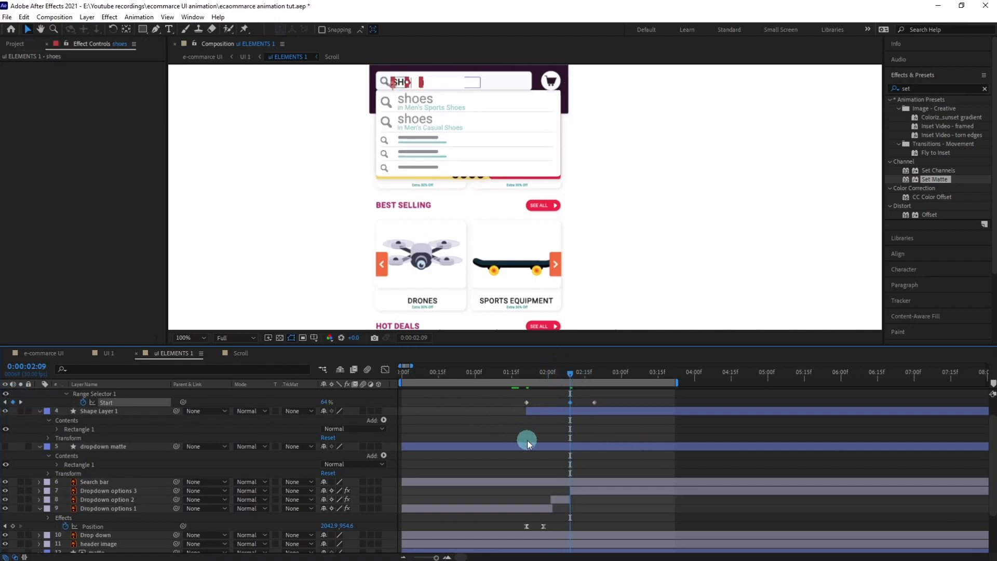
scroll(535, 442, up, 1)
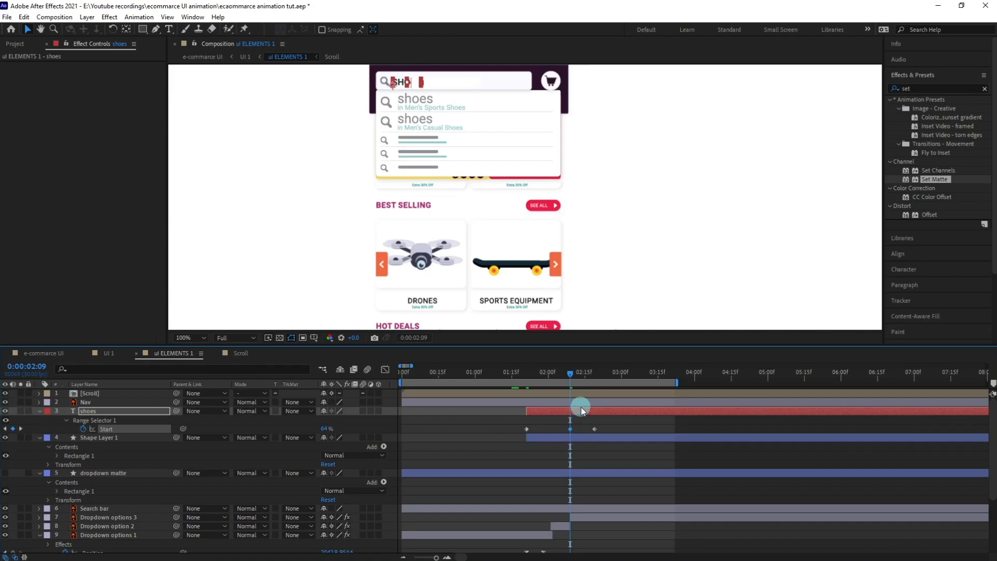
key(ctrl+shift+d)
key(u)
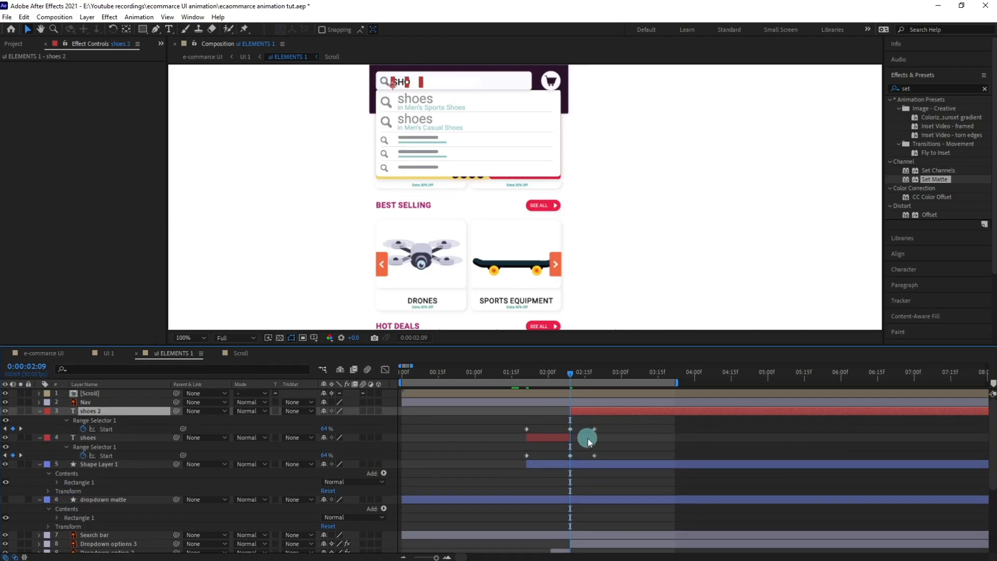
Step: Delete the last Start keyframe of the original shoes layer, extend its end to about 0:00:02:29, and hide shoes 2
drag(609, 423, 590, 438)
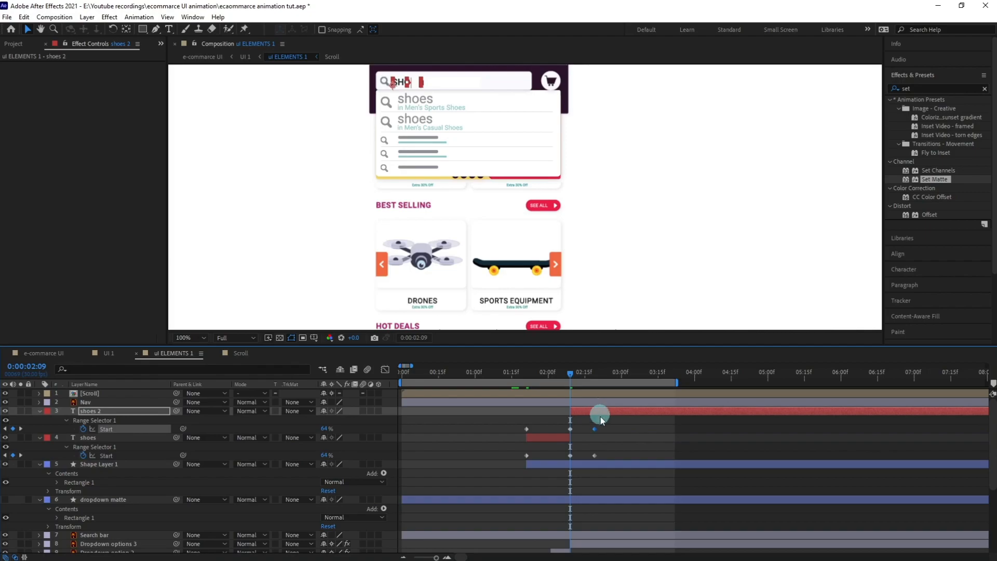
drag(571, 439, 584, 459)
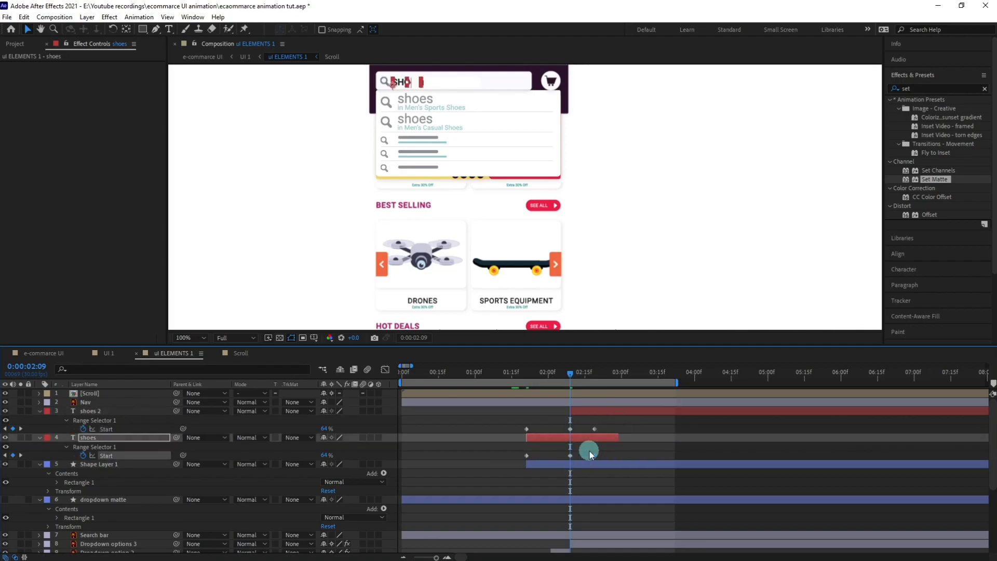
click(589, 450)
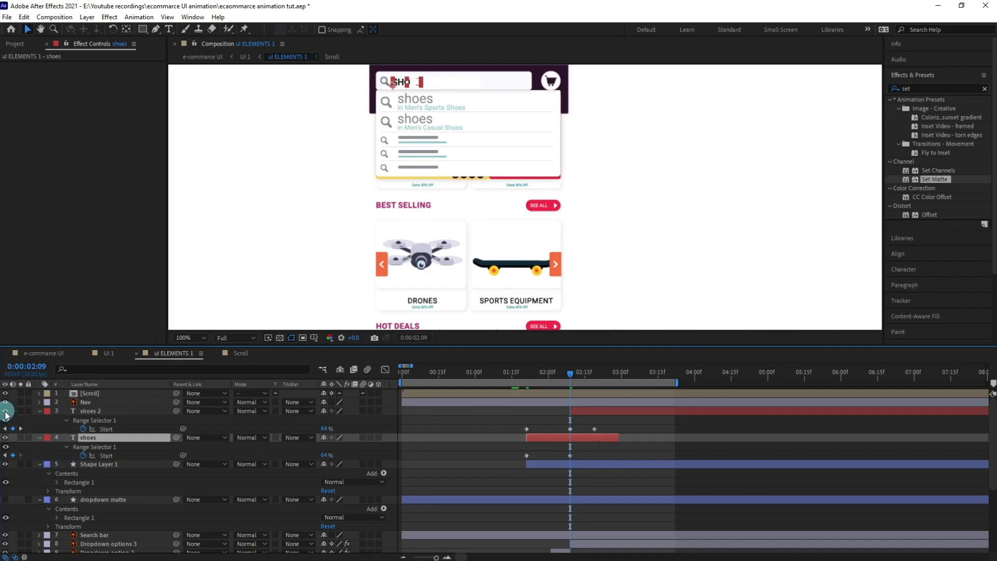
Step: Play back the search text typing and the drop-down changes from about 0:00:01:21
click(527, 373)
key(space)
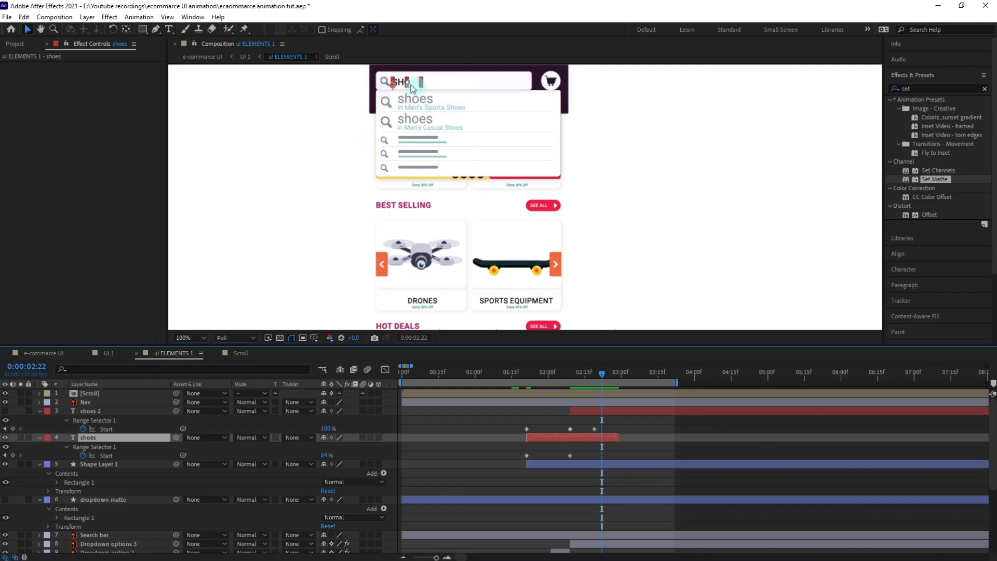
click(528, 374)
key(space)
key(space)
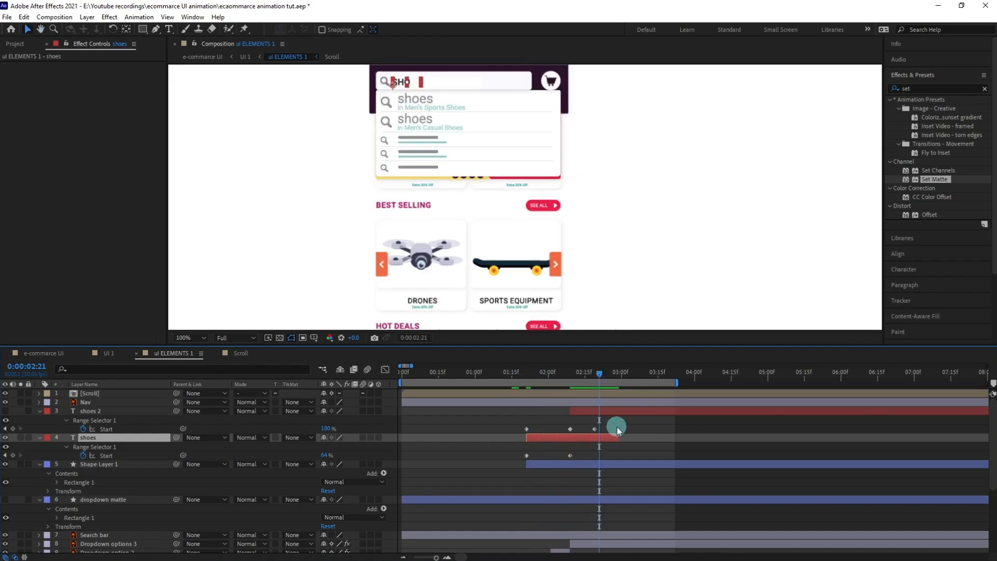
Step: Draw a white rounded rectangle over the first suggestion, "shoes in Men's Sports Shoes", on a new shape layer at 0:00:02:19
key(j)
click(622, 423)
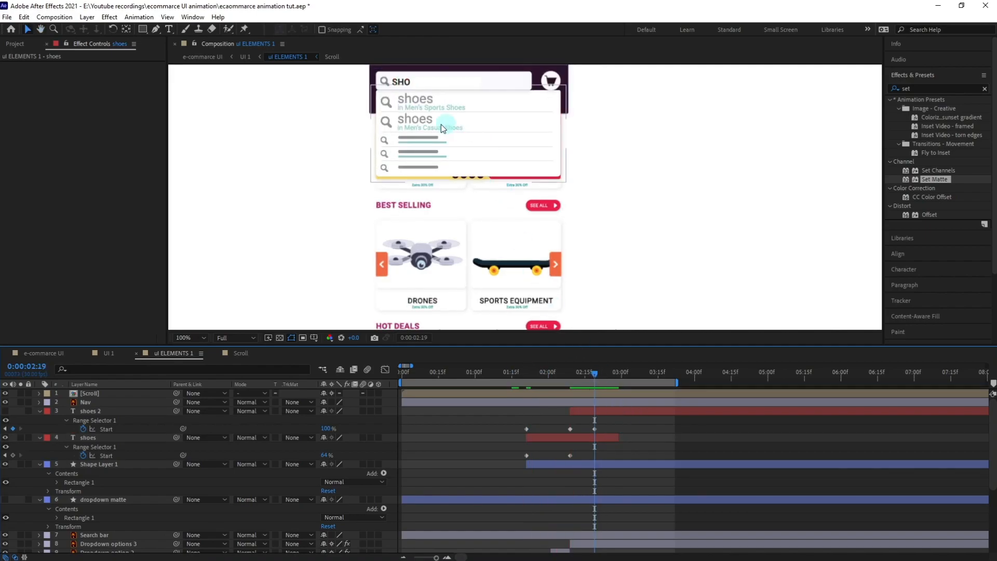
scroll(434, 126, up, 1)
scroll(422, 156, down, 1)
key(space)
drag(414, 136, 413, 192)
scroll(367, 165, up, 1)
key(space)
drag(363, 148, 381, 185)
click(640, 425)
click(143, 29)
mouse_move(148, 32)
mouse_down()
mouse_move(164, 29)
mouse_move(169, 39)
mouse_up()
drag(250, 137, 603, 176)
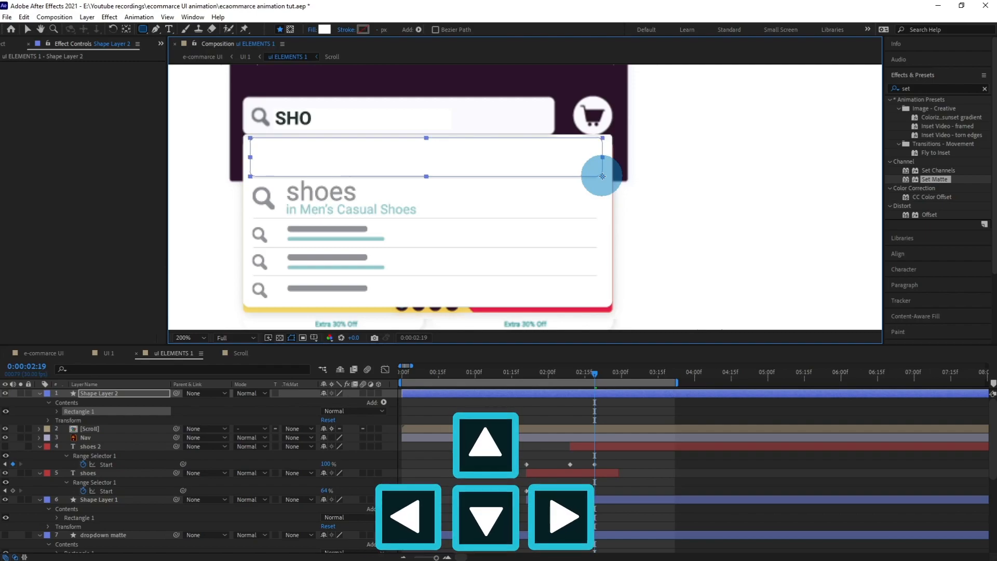
Step: Centre the anchor point of the rectangle over the first suggestion and change its fill to light cyan 7AFAFF
key(ctrl+alt+Home)
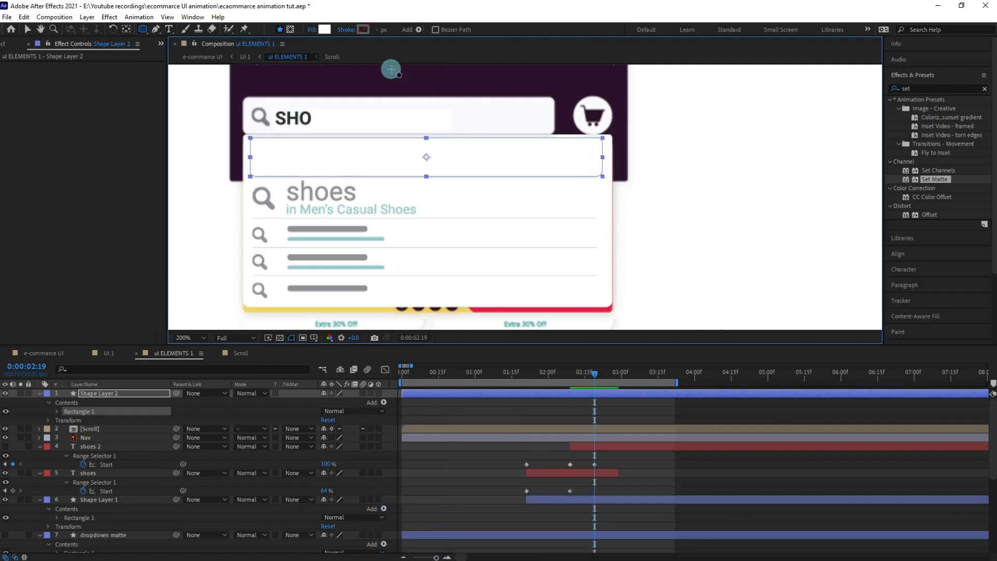
click(326, 29)
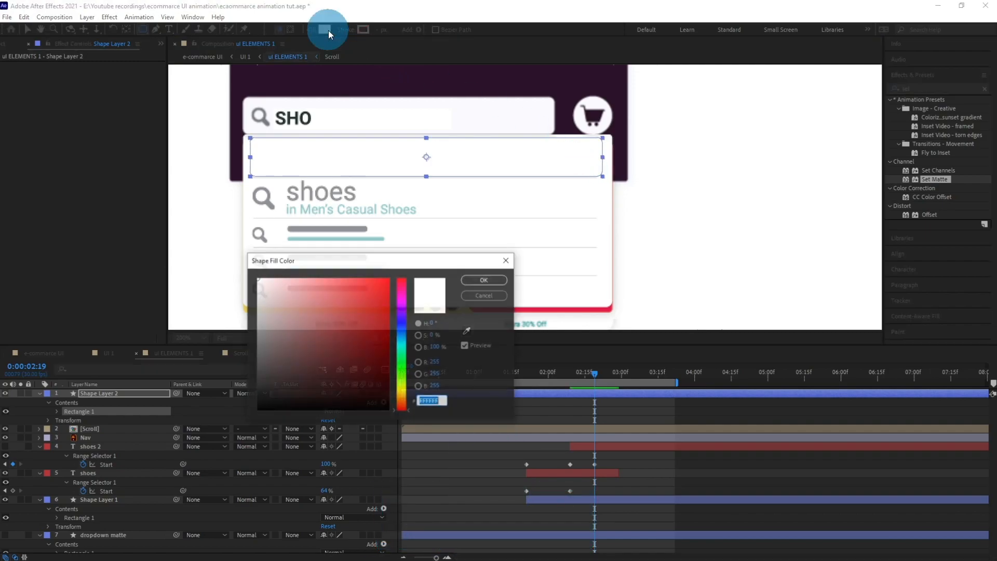
click(403, 345)
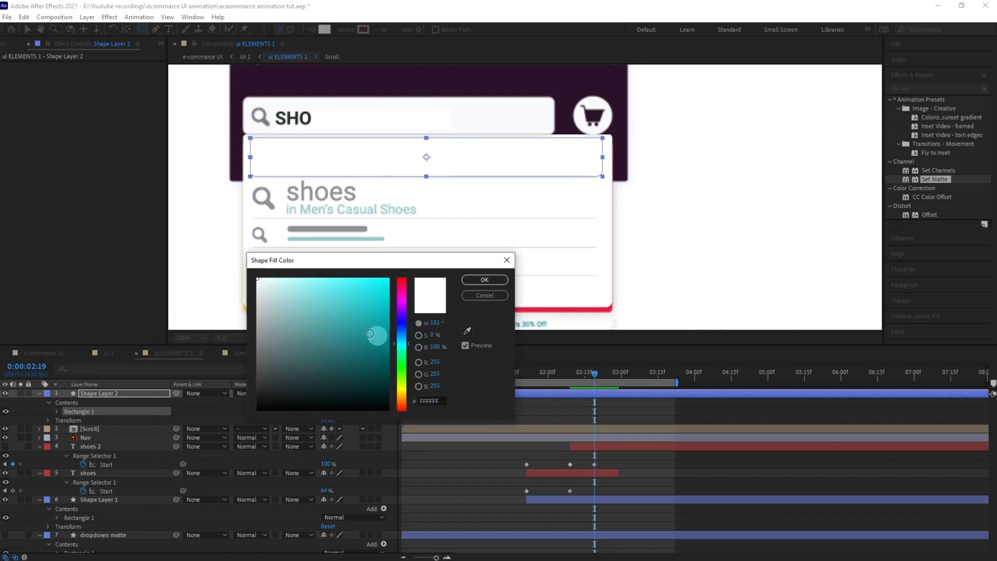
click(326, 279)
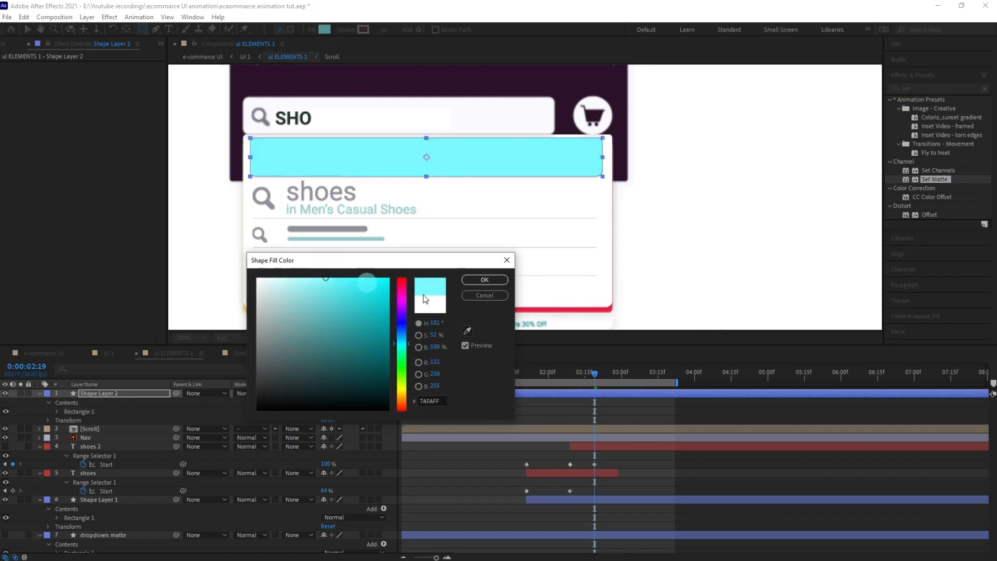
click(484, 279)
Step: Trim the start of Shape Layer 2 to 0:00:02:19 and set its Opacity to 30%
key(alt+bracketleft)
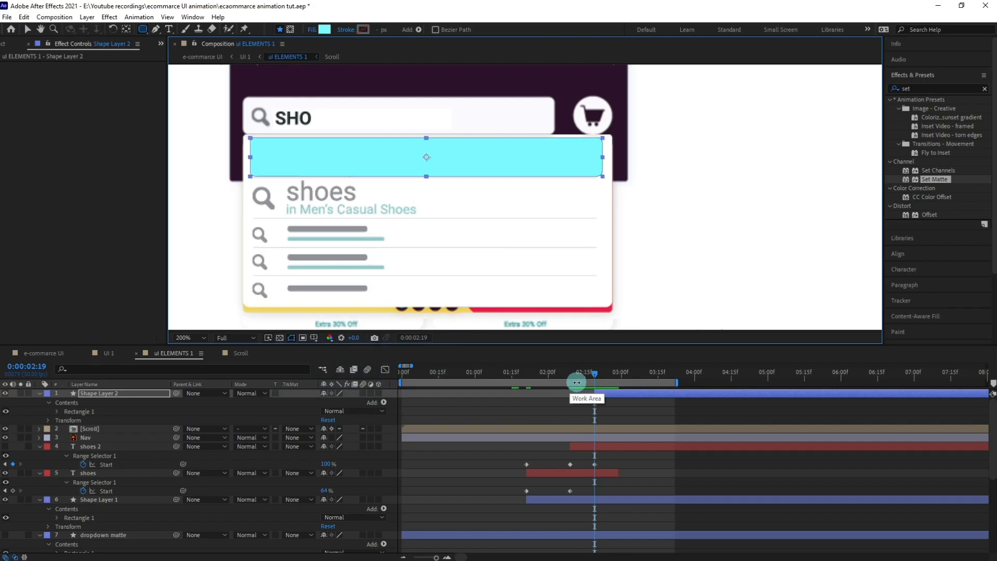
click(104, 395)
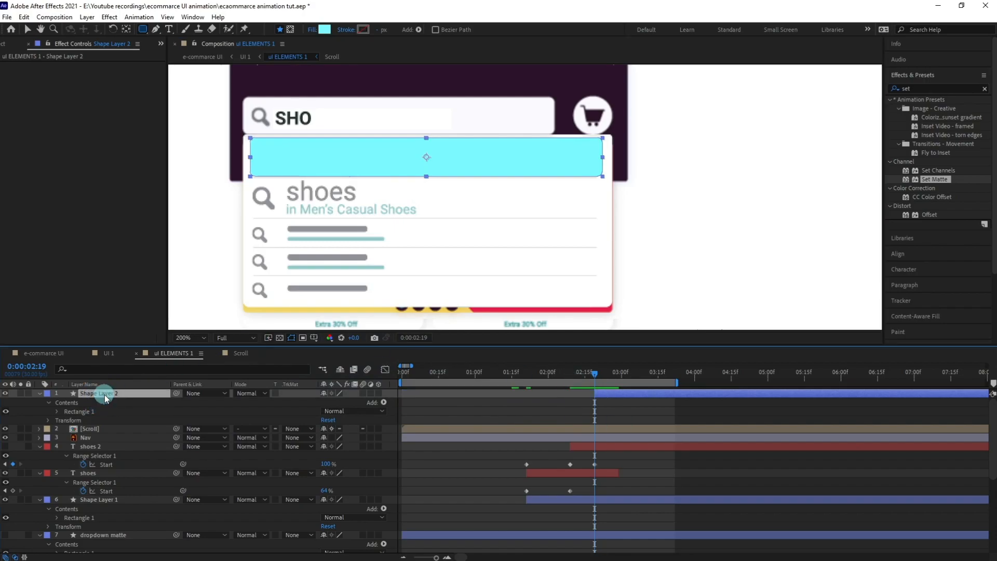
key(t)
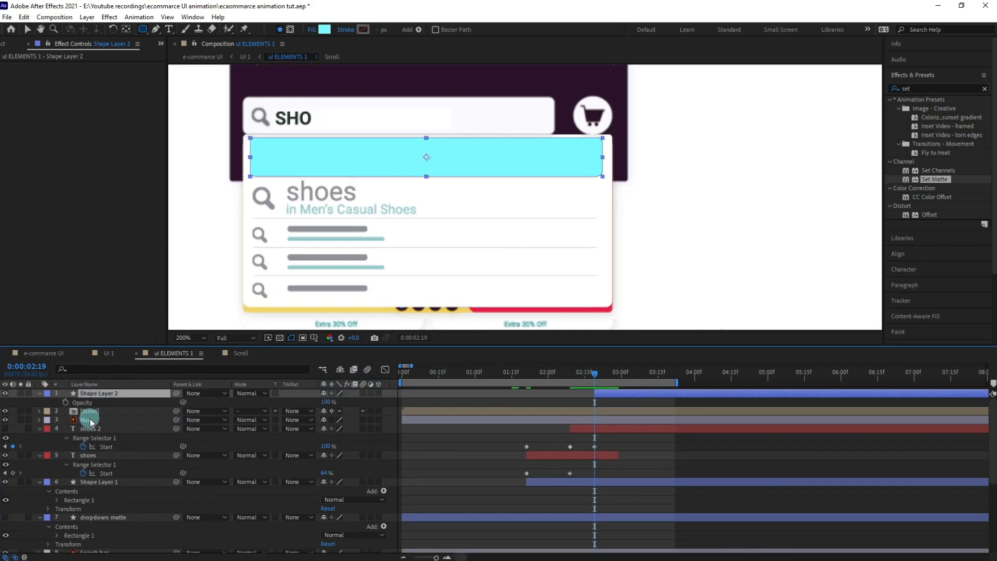
click(327, 403)
text(40)
key(Return)
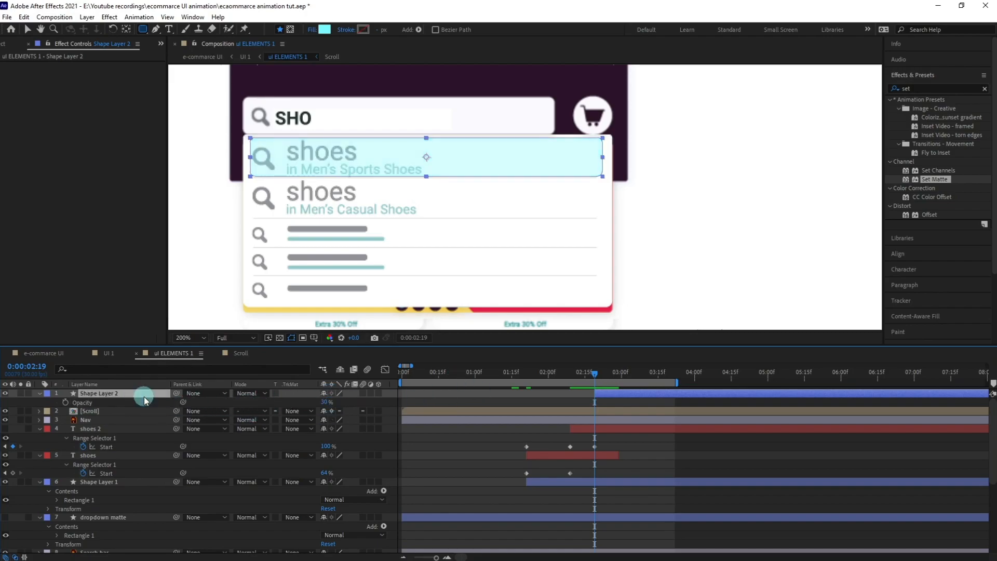
Step: Move Shape Layer 2 below the Nav layer and extend the work area's end to about 0:00:05:18
drag(148, 394, 155, 425)
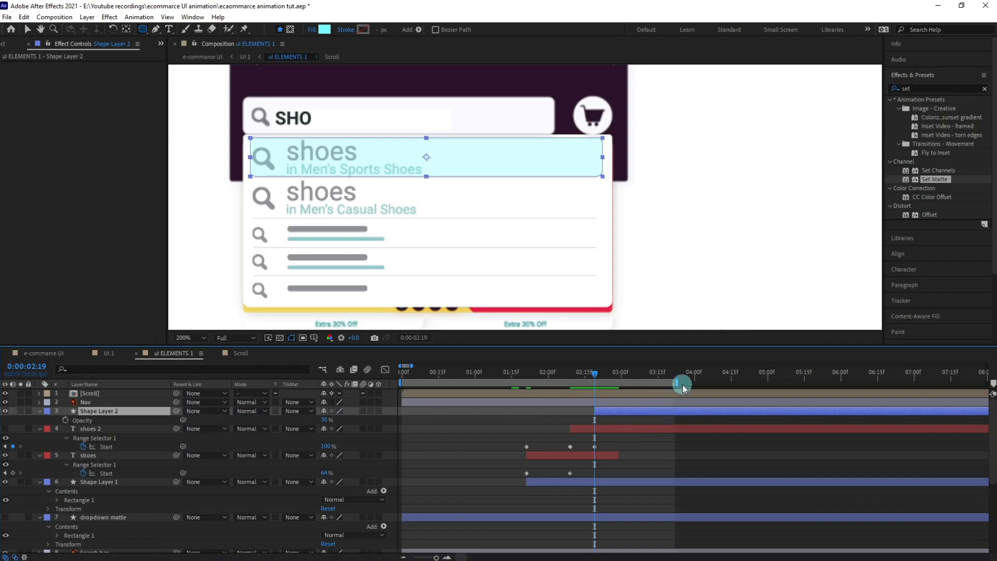
drag(678, 382, 813, 382)
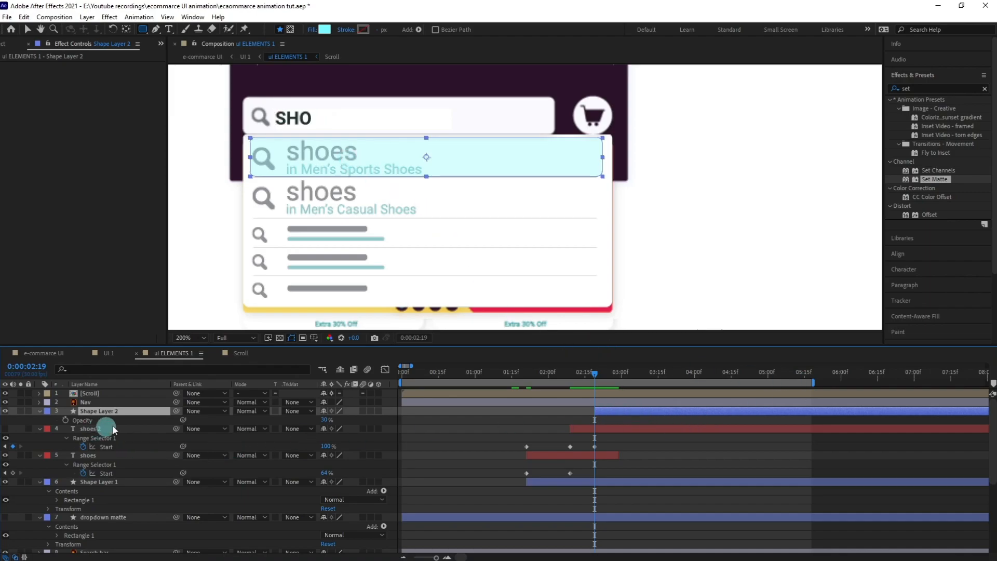
Step: Keyframe Shape Layer 2's Opacity from 0% at 0:00:02:19 to 30% at 0:00:02:29
click(66, 420)
click(487, 418)
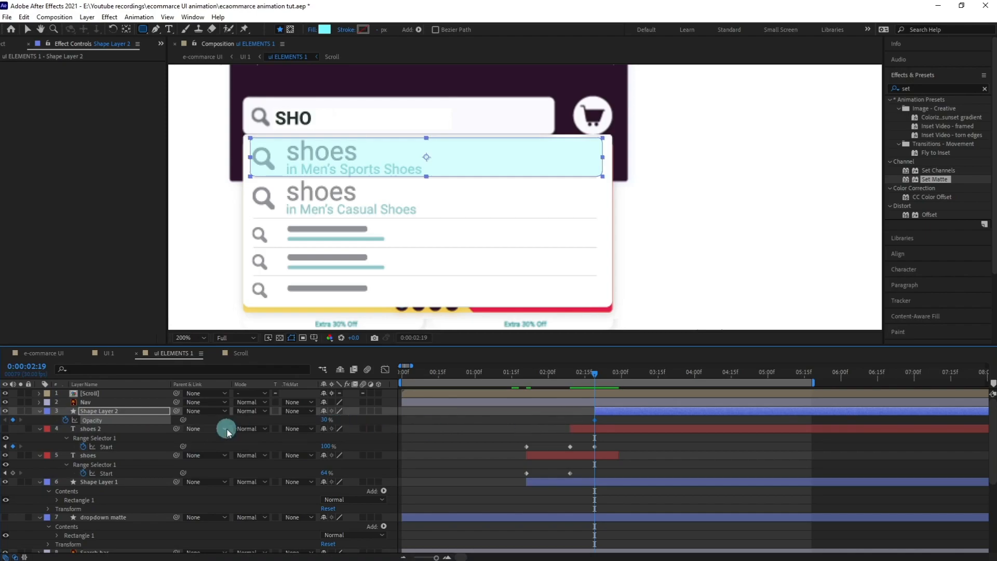
click(39, 368)
text(+)
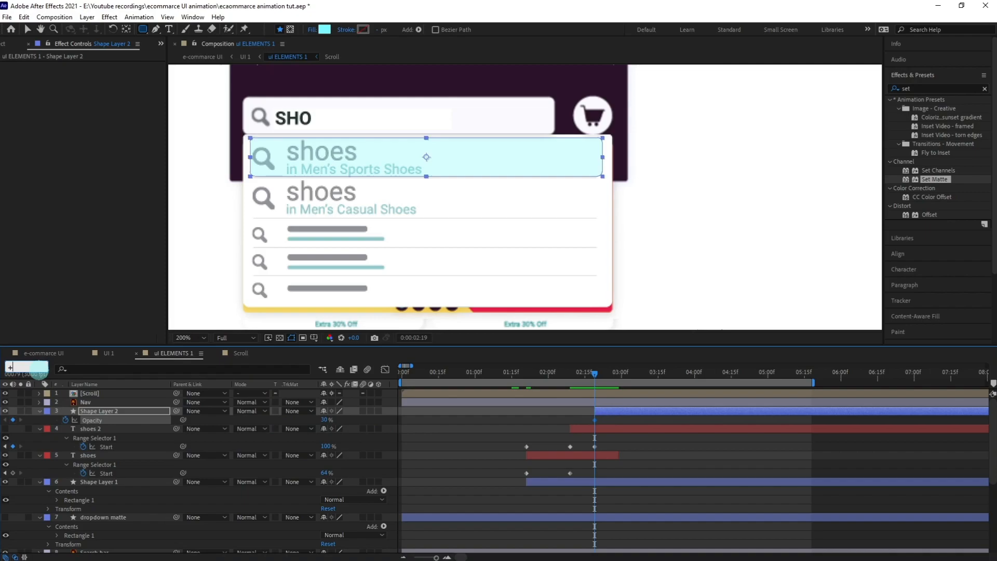
text(10)
key(Return)
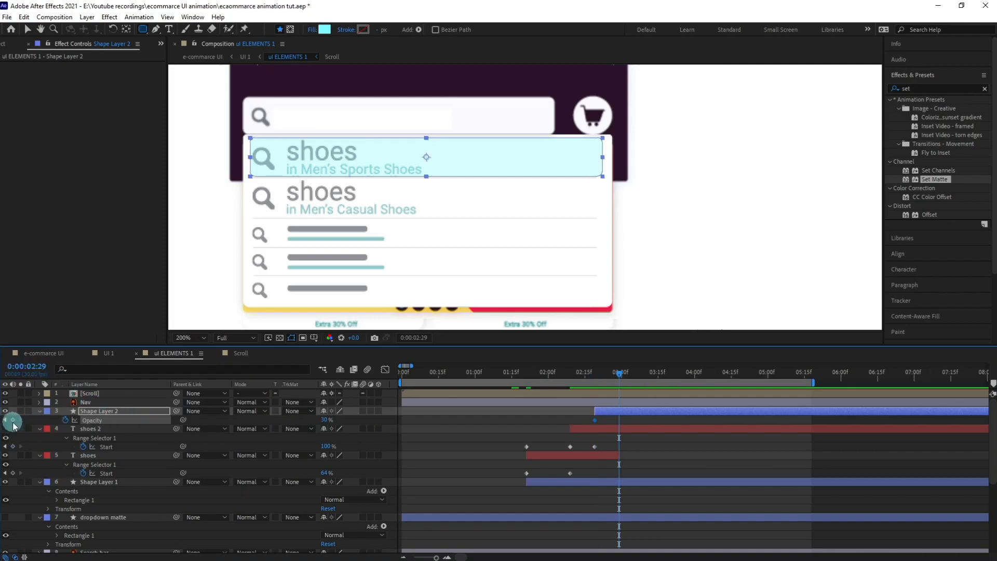
click(13, 419)
click(6, 420)
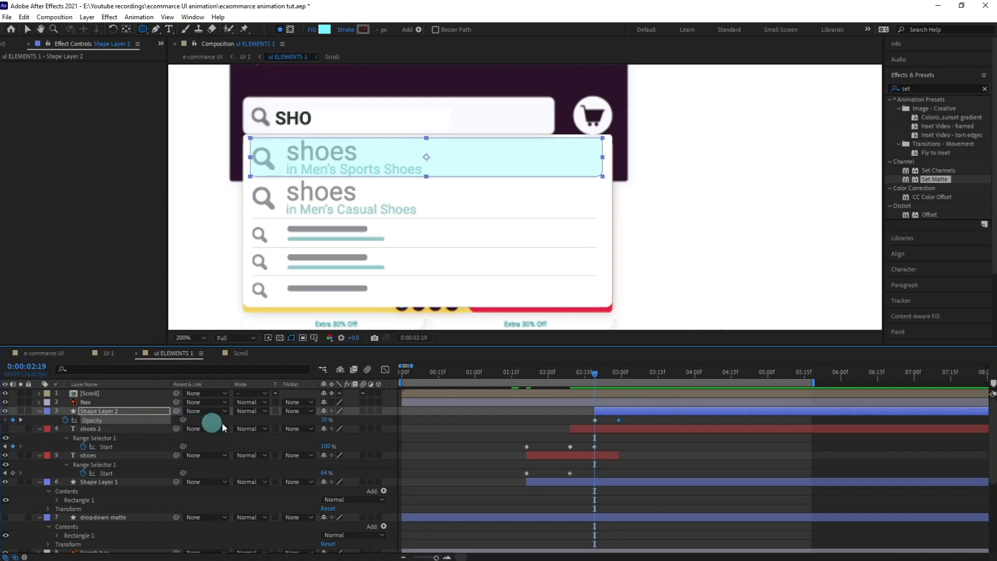
drag(326, 420, 201, 410)
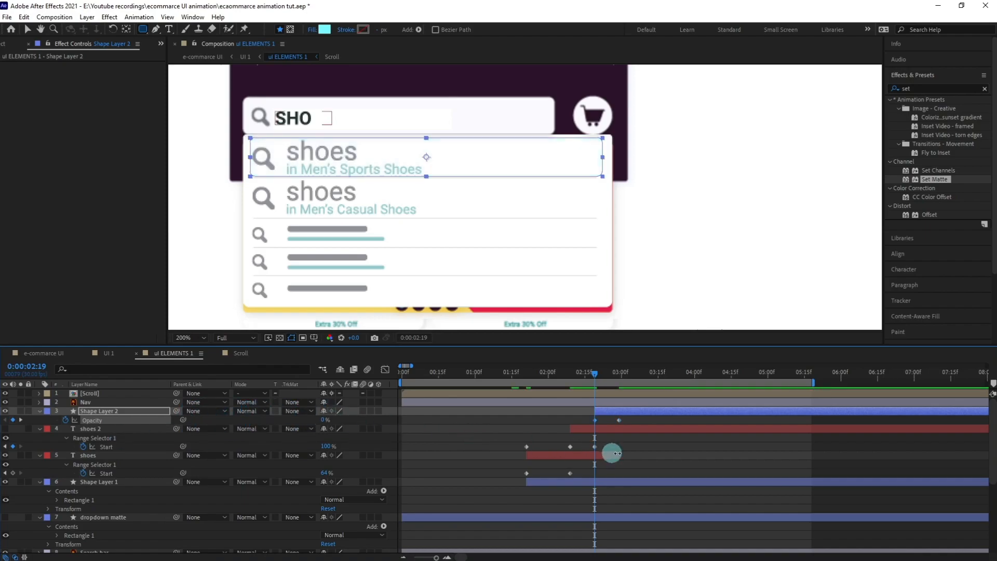
Step: Add a 30% Opacity keyframe to Shape Layer 2 at 0:00:03:05 to hold the highlight
key(k)
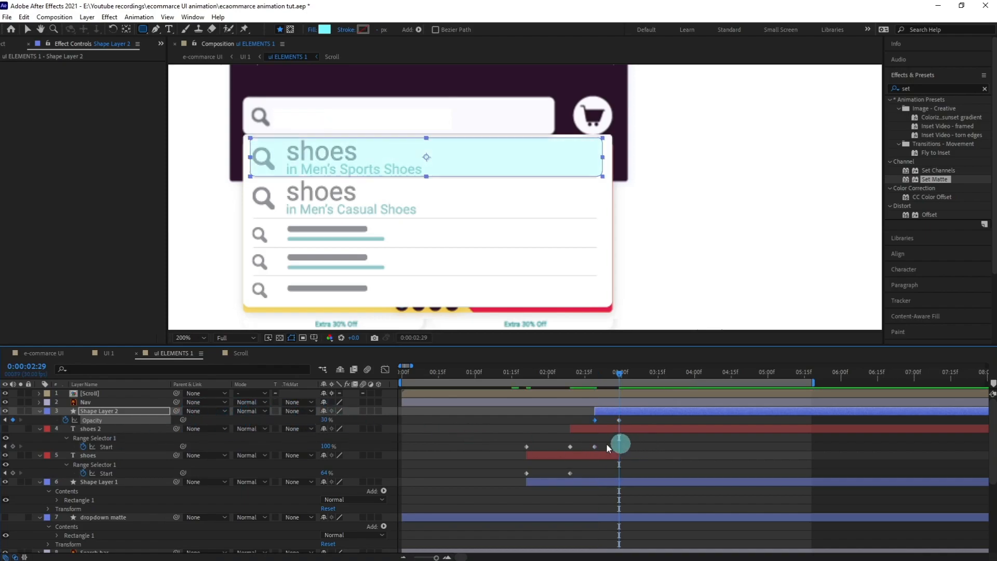
click(37, 366)
text(+6)
key(Return)
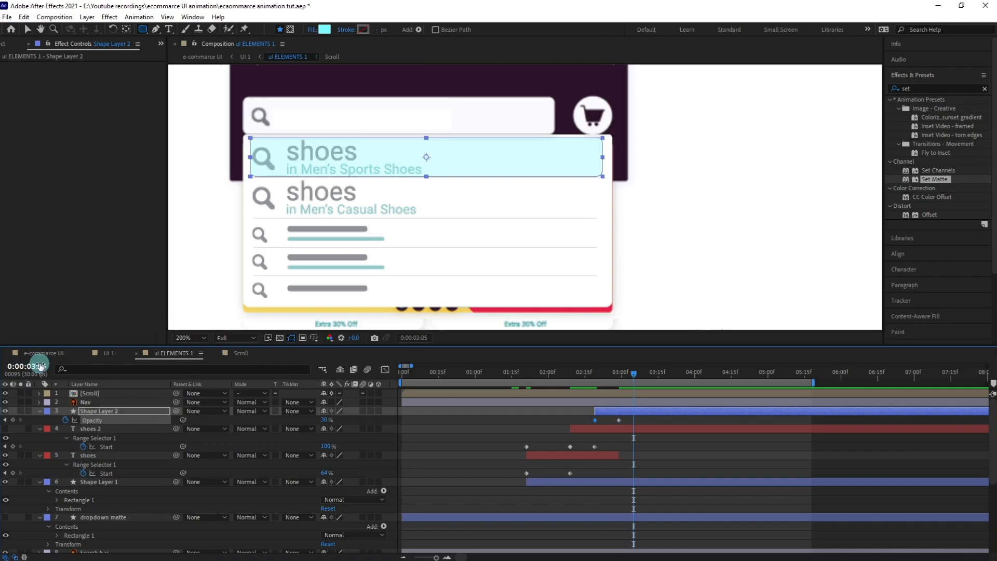
click(13, 419)
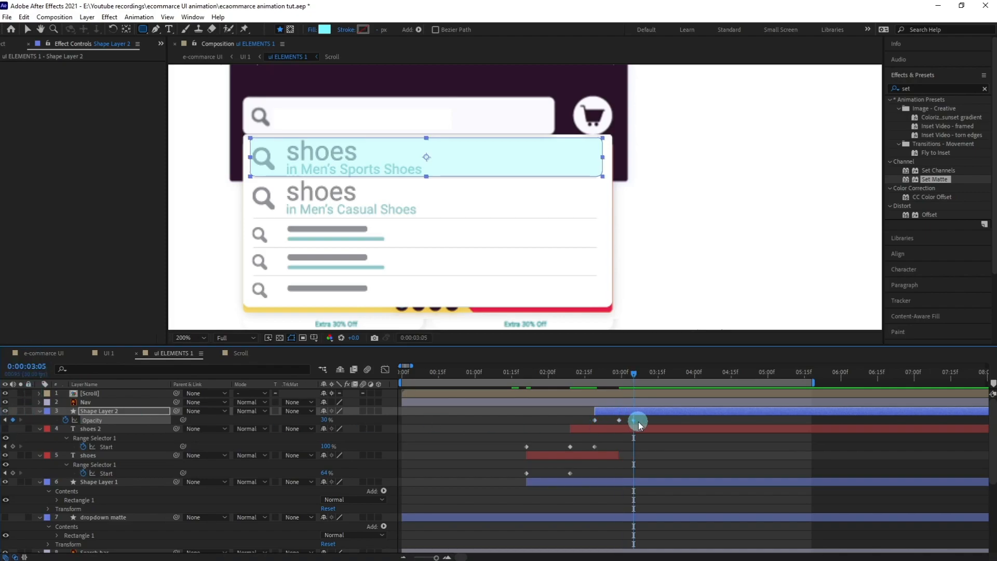
Step: Copy the 0% Opacity keyframe to 0:00:03:15 and apply Easy Ease to all of Shape Layer 2's Opacity keyframes
click(36, 367)
text(+10)
key(Return)
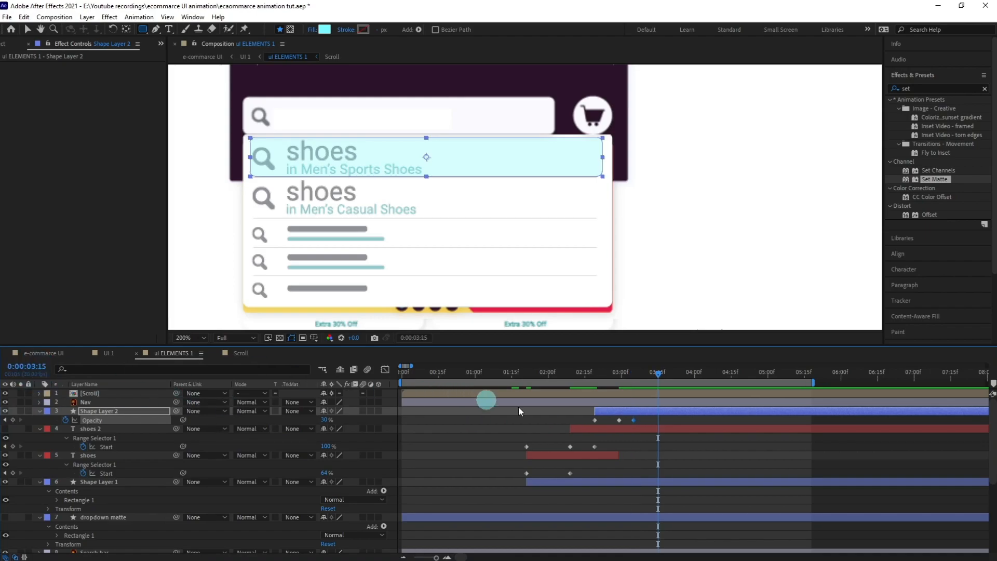
drag(607, 421, 574, 421)
key(ctrl+c)
key(ctrl+v)
drag(675, 422, 562, 429)
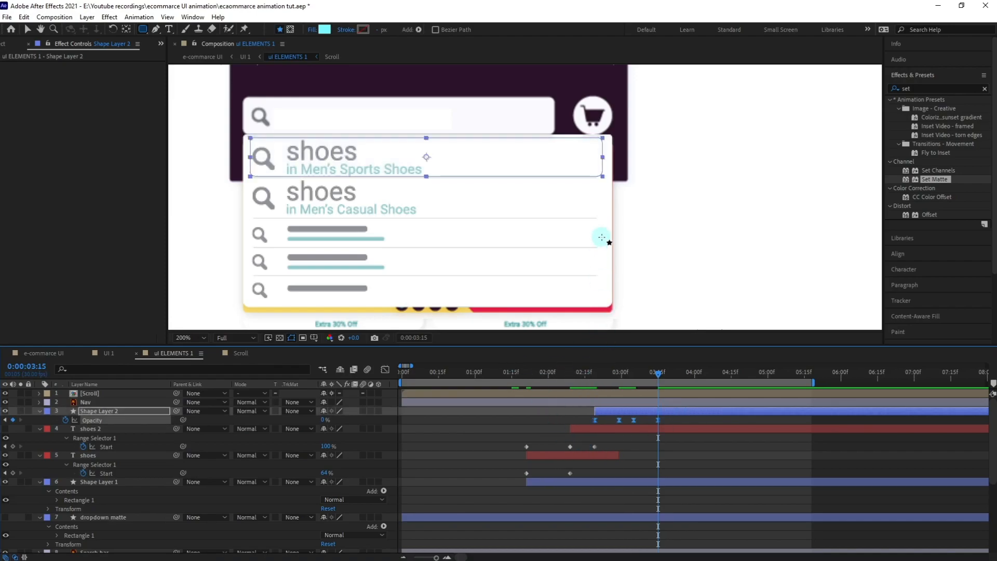
Step: Play back the suggestion highlight's fade in and out from about 0:00:02:14
click(597, 372)
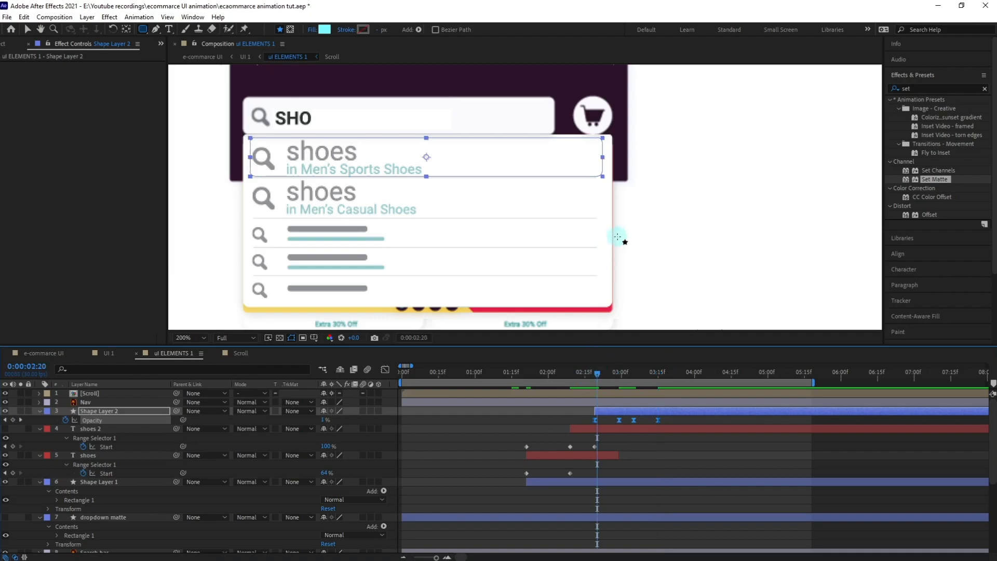
key(comma)
key(comma)
key(space)
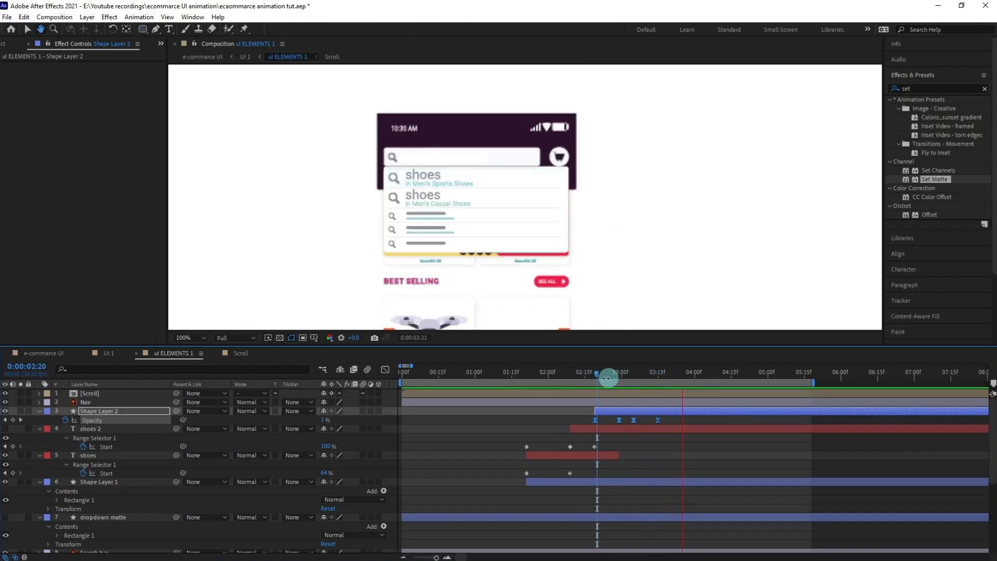
drag(591, 375, 583, 378)
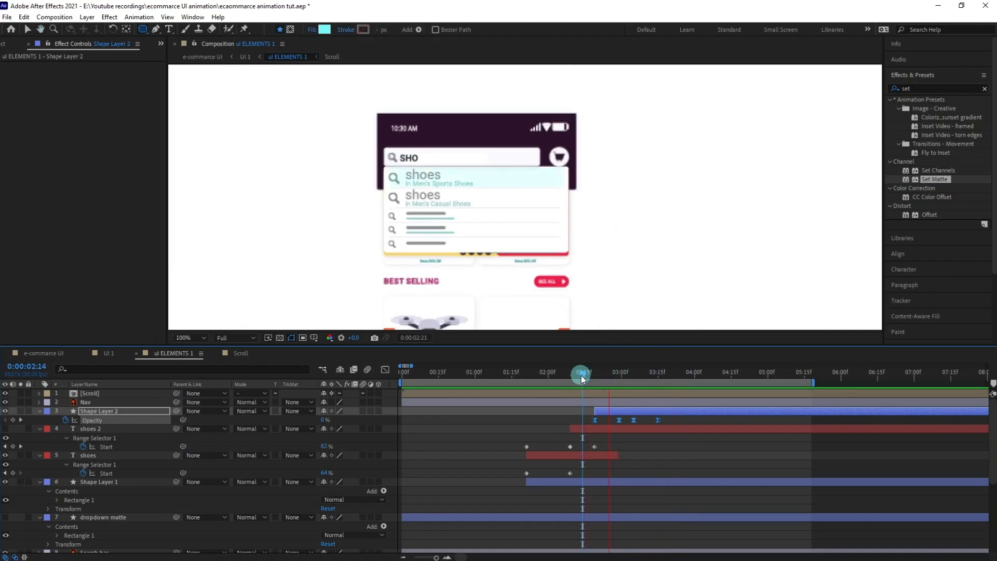
key(space)
Step: Compress the highlight's Opacity keyframes proportionally so the last one falls at 0:00:03:04
key(j)
drag(670, 418, 590, 441)
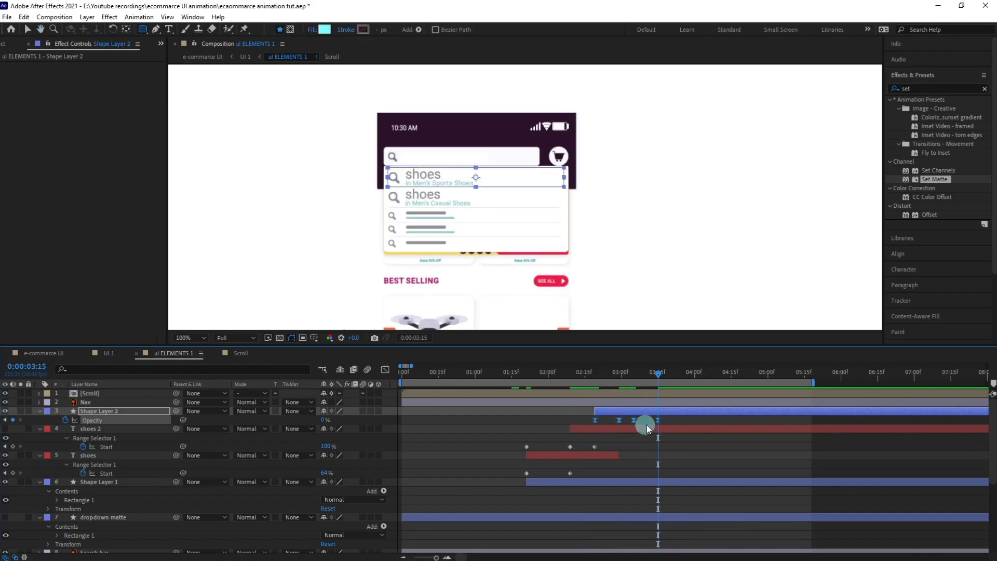
drag(658, 420, 632, 421)
Step: Play back the shortened highlight flash several times from about 0:00:02:17
click(590, 374)
key(space)
key(space)
click(589, 377)
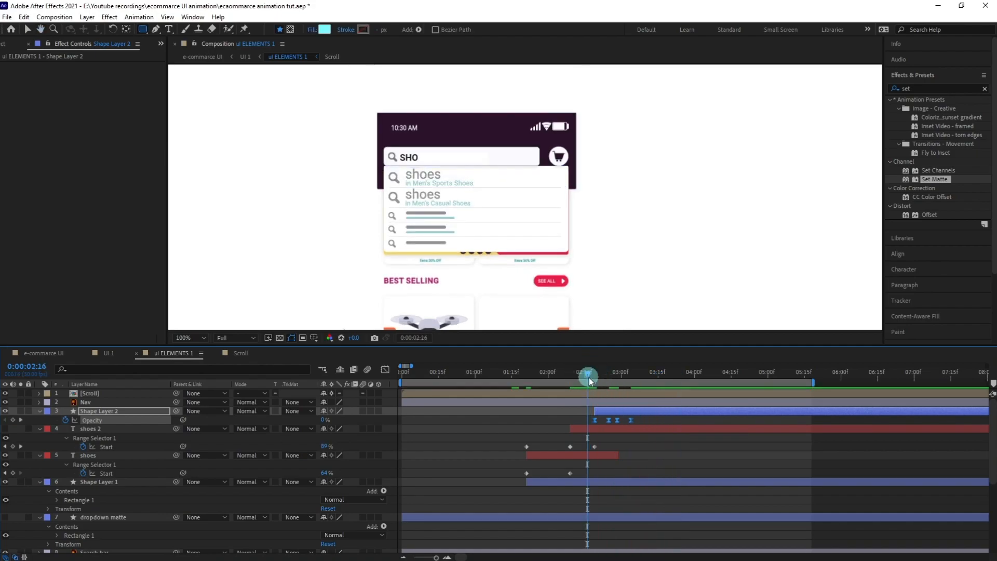
key(space)
key(space)
click(590, 375)
key(space)
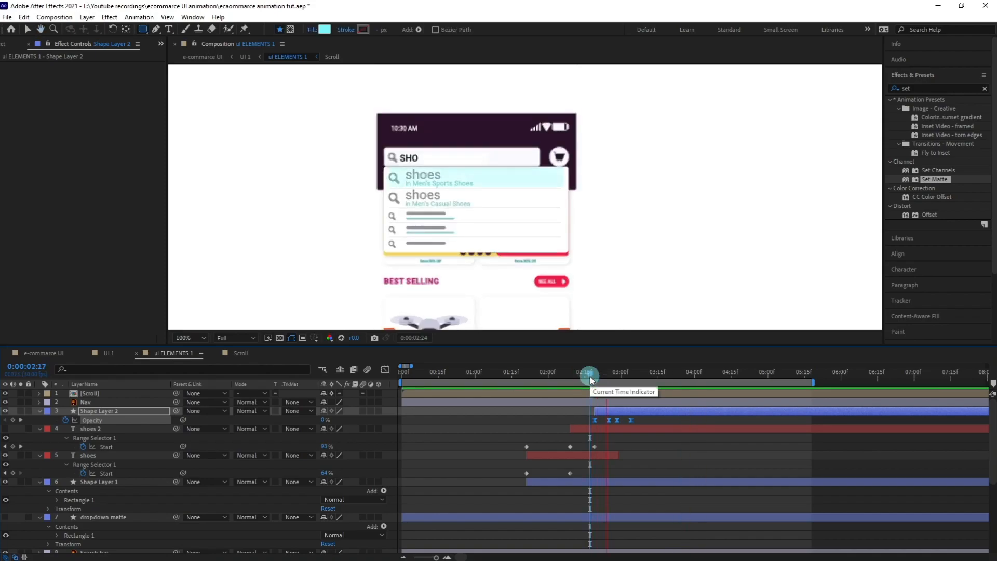
key(space)
Step: Go to the highlight's last Opacity keyframe at 0:00:03:04 and make the shoes 2 layer visible
key(j)
key(j)
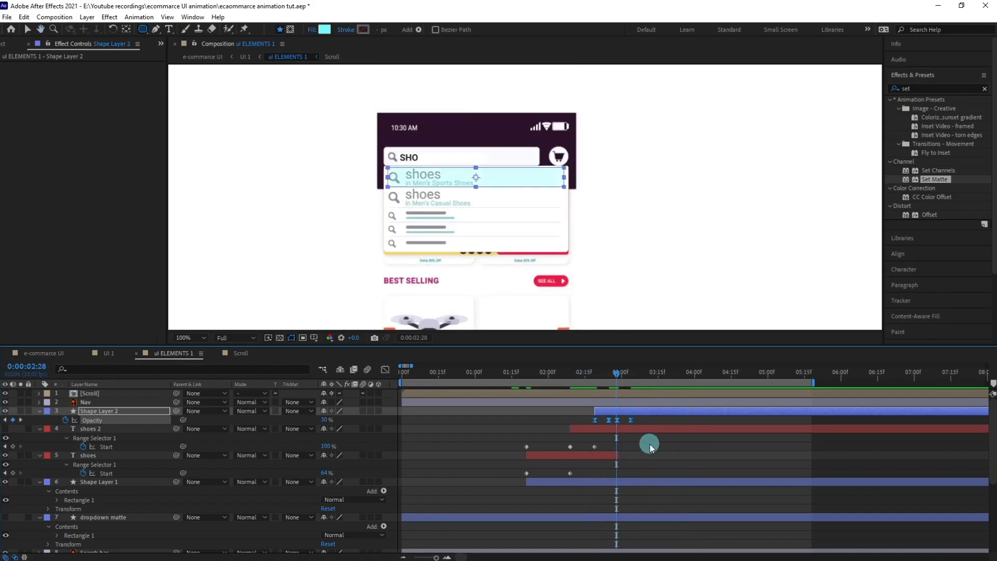
click(653, 440)
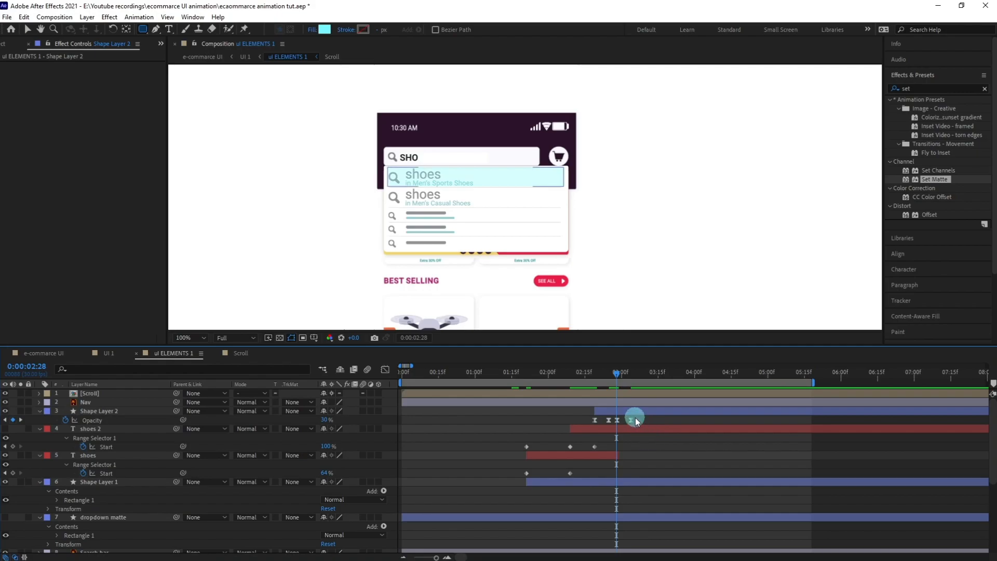
key(k)
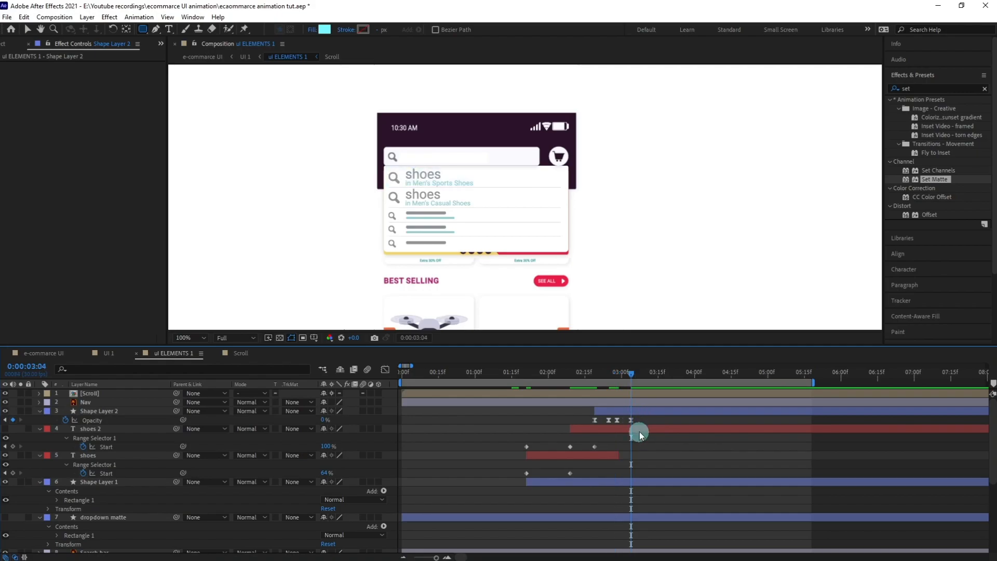
click(638, 428)
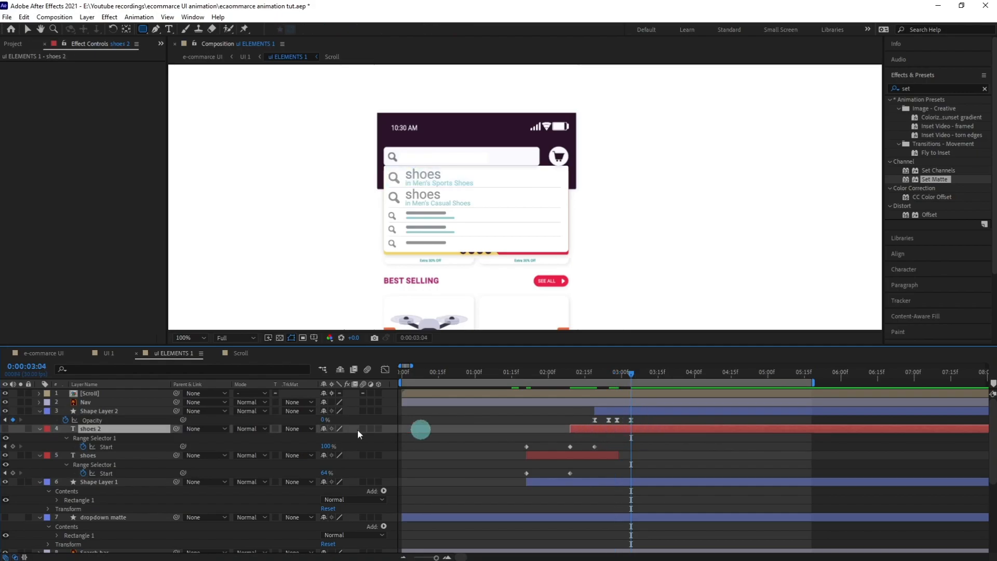
click(5, 428)
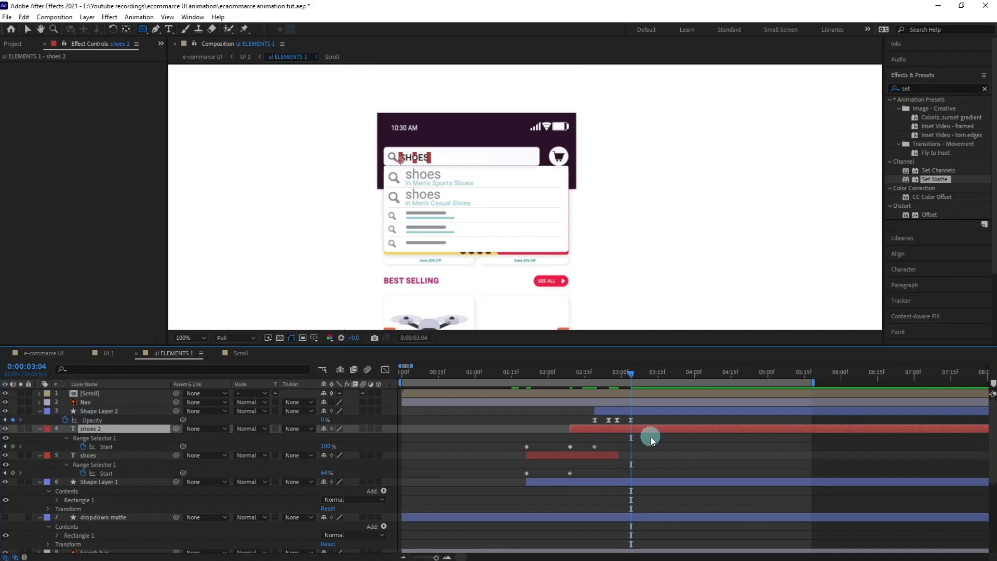
Step: Delete all Range Selector Start keyframes of shoes 2, trim its start to 0:00:03:04, and preview the change
drag(611, 444, 516, 453)
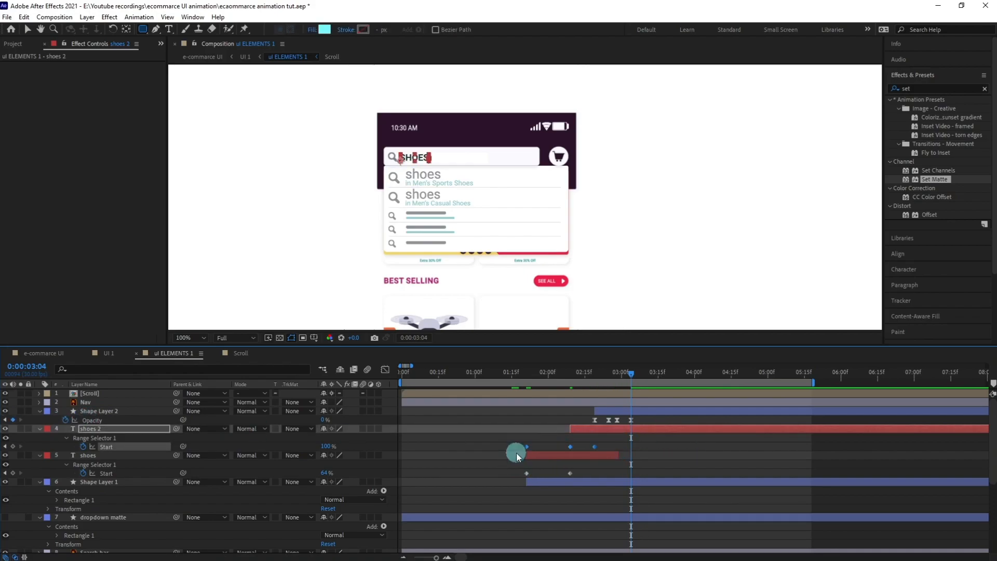
key(alt+bracketleft)
drag(597, 372, 572, 373)
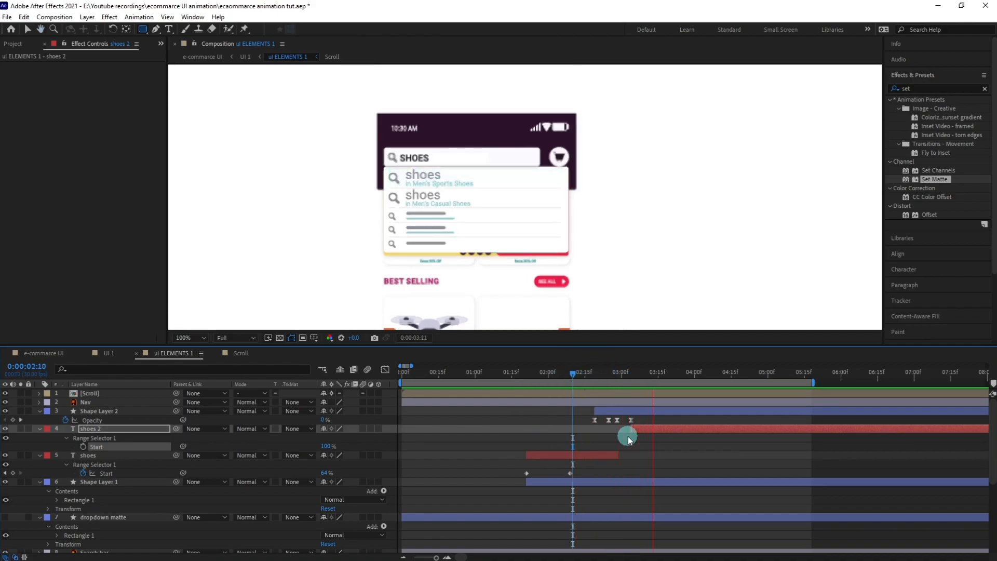
key(space)
Step: Extend the end of the original shoes layer to 0:00:03:03 so it meets shoes 2, and preview the transition
drag(618, 455, 643, 453)
drag(624, 372, 631, 375)
key(Page_Up)
key(alt+])
key(space)
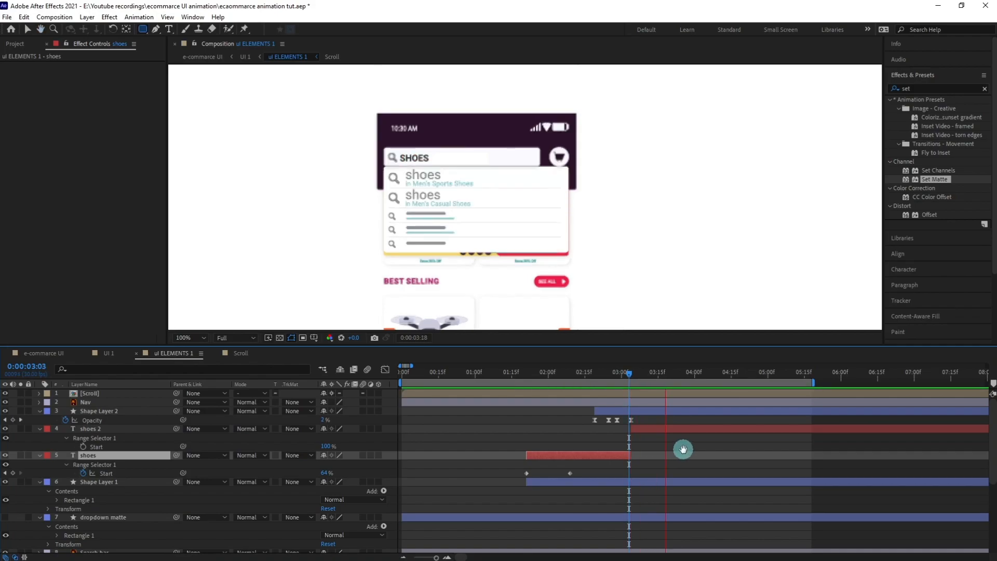
click(632, 373)
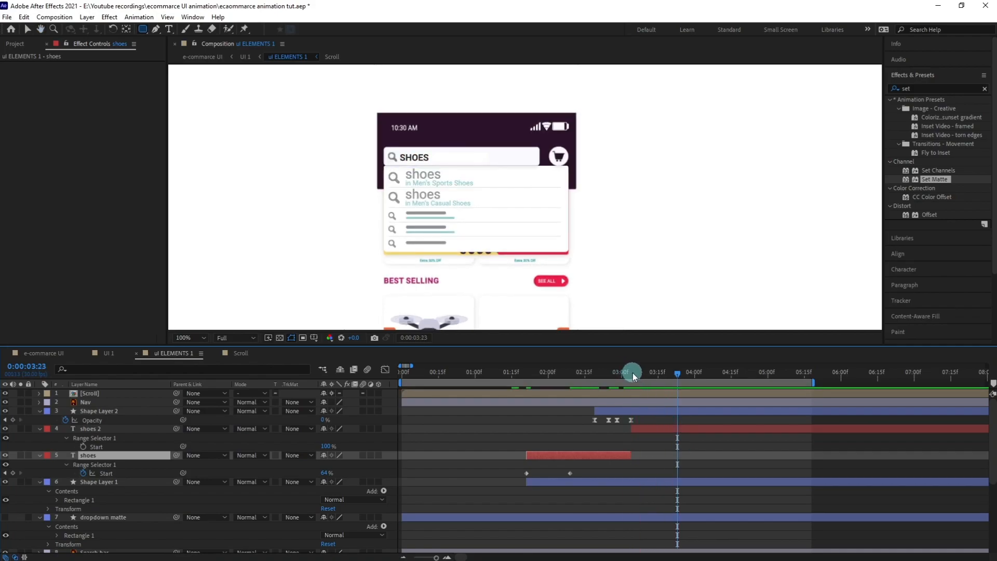
Step: Start a Position animation on the Dropdown options 3 layer with a keyframe at 0:00:03:04
click(649, 476)
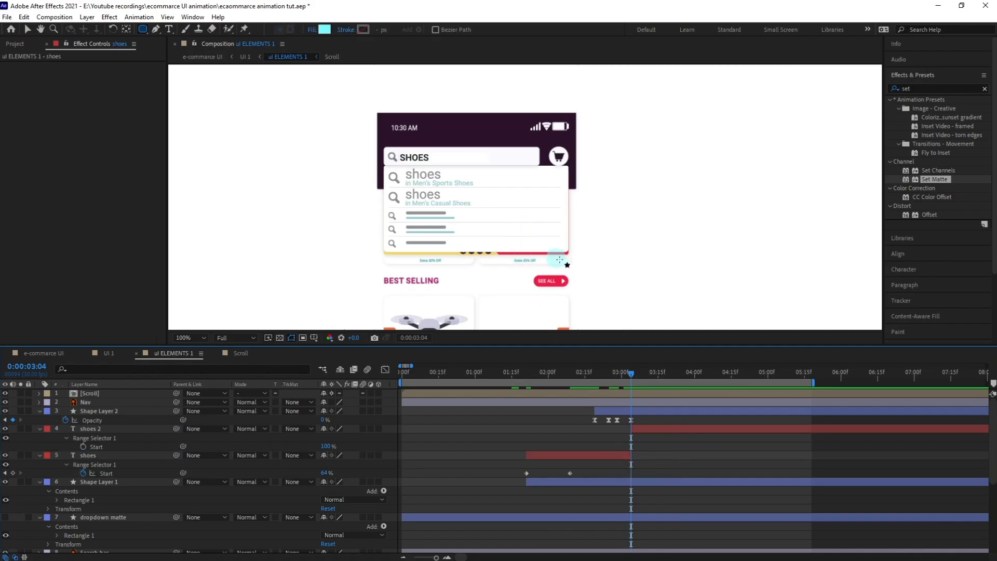
scroll(618, 486, down, 3)
click(630, 482)
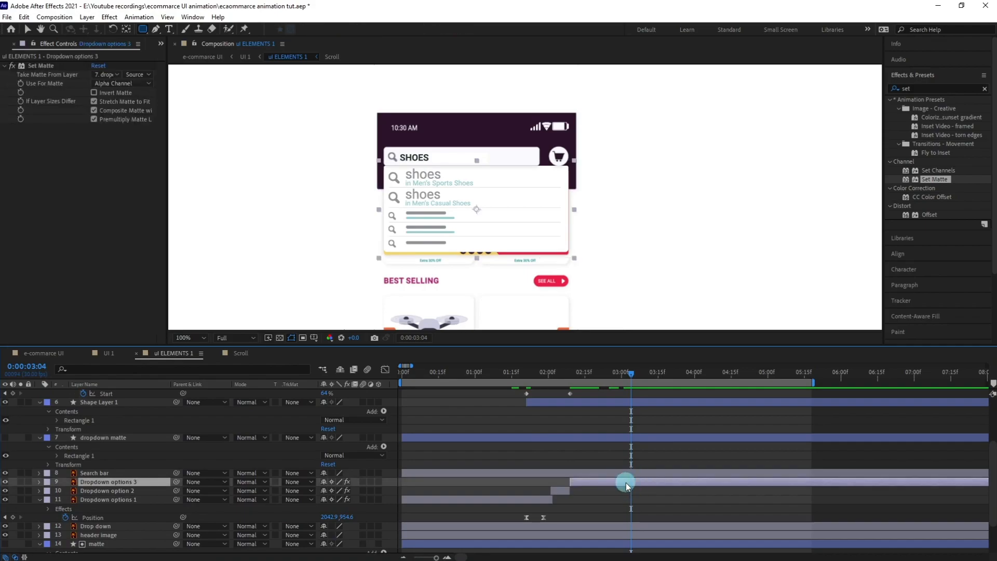
key(p)
click(66, 490)
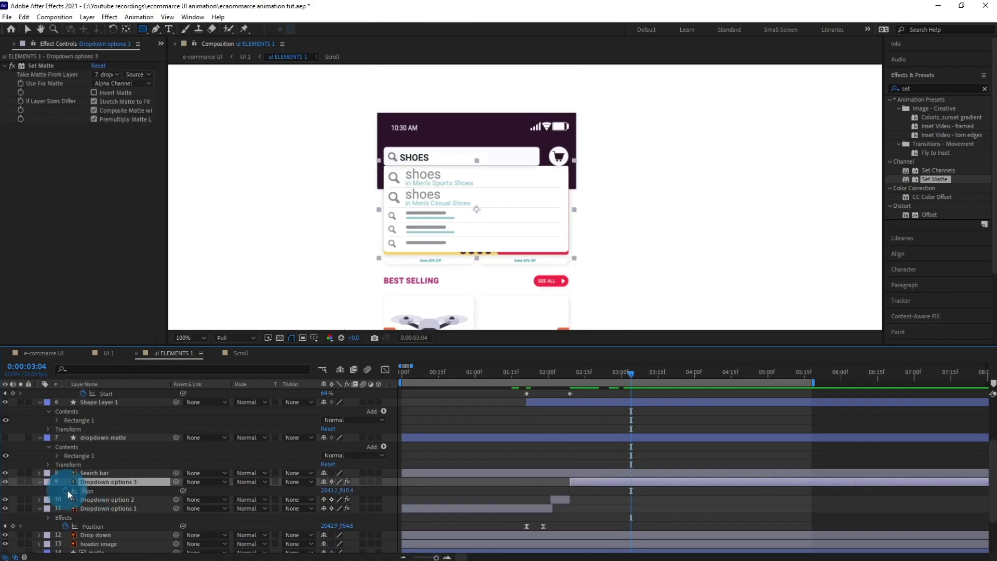
Step: Parent the highlight layer Shape Layer 2 to Dropdown options 3
scroll(703, 425, up, 3)
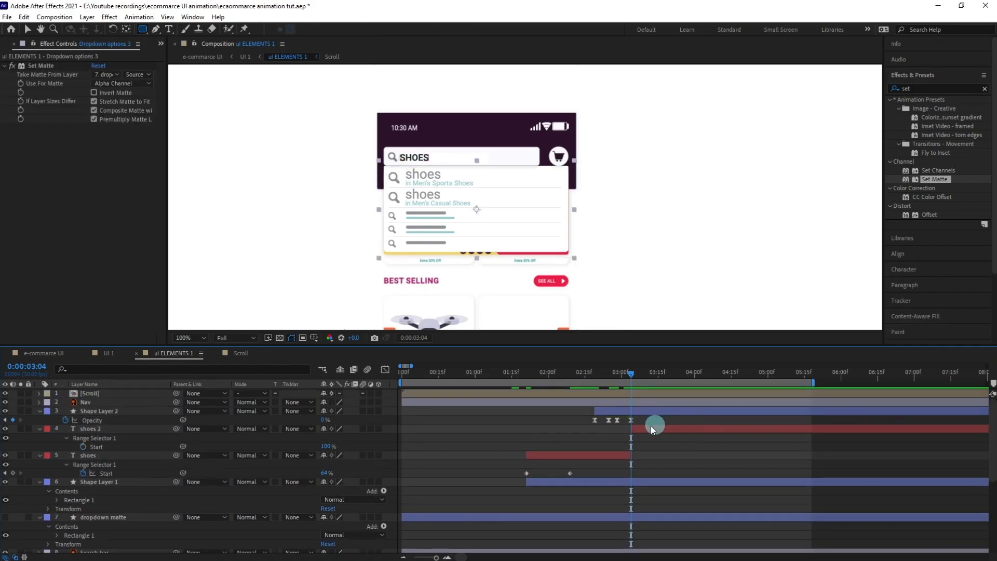
click(624, 413)
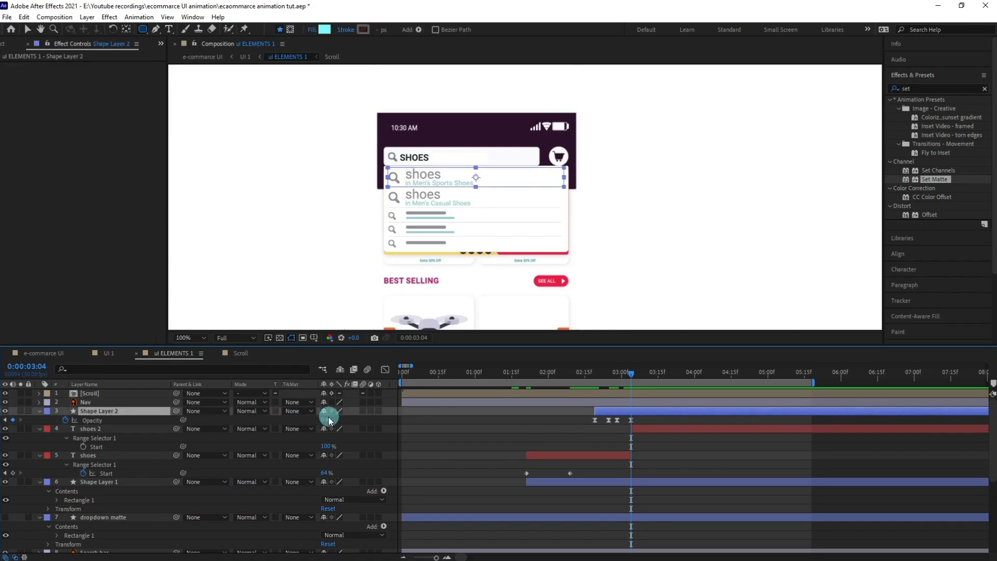
drag(175, 410, 136, 527)
Step: Move Dropdown options 3 up out of view to Position 2043.2, 744.4, ten frames on at 0:00:03:14
scroll(630, 514, down, 5)
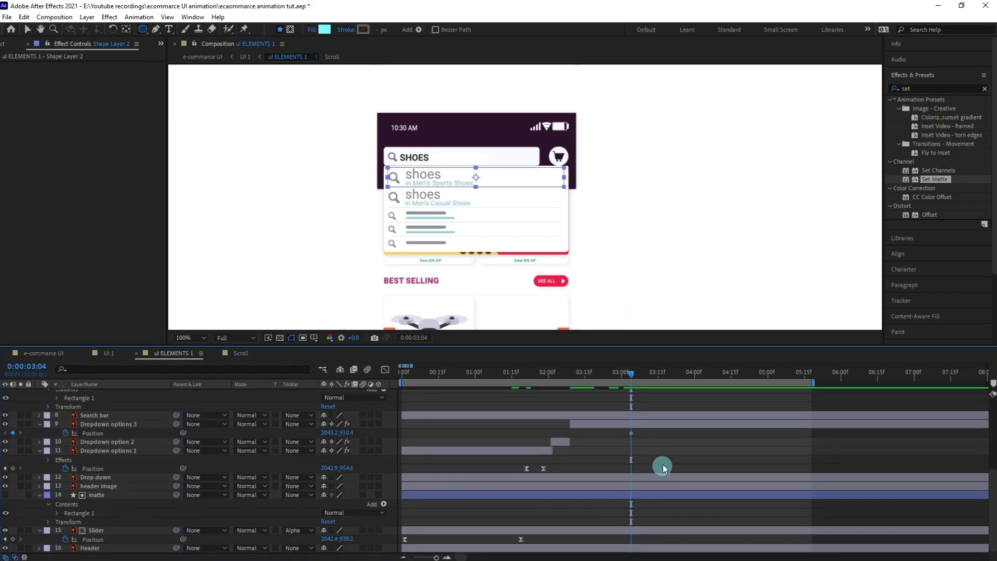
click(28, 366)
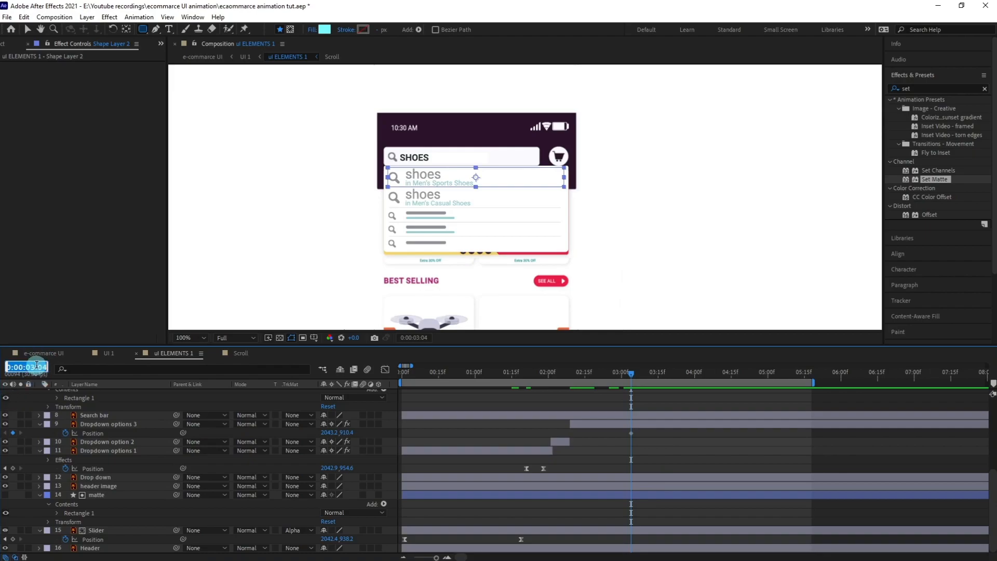
text(+10)
key(Return)
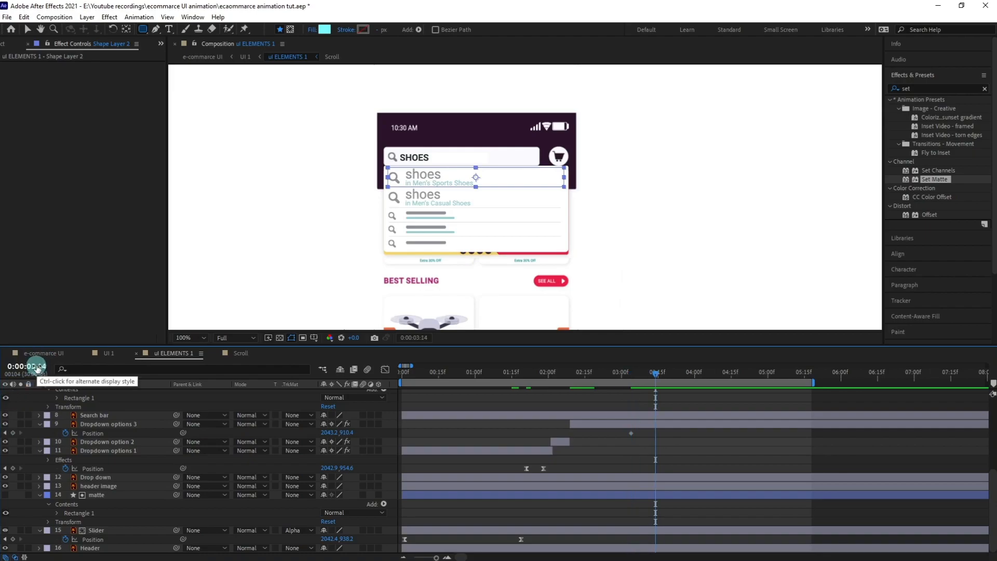
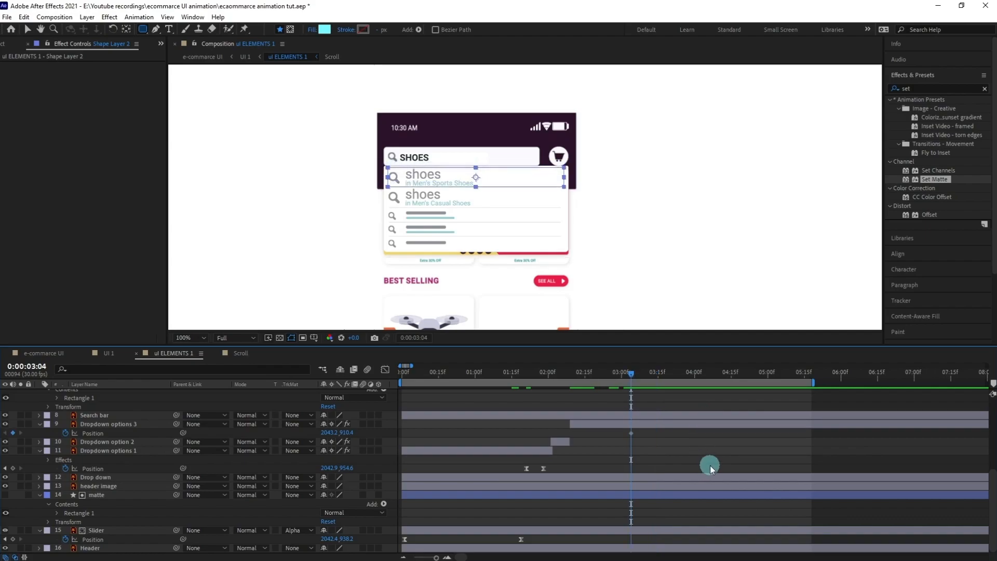
click(682, 423)
key(v)
key(shift+Up)
key(shift+Up)
key(shift+Up)
drag(556, 216, 511, 144)
Step: Apply Easy Ease to both Position keyframes of Dropdown options 3 and preview the animation from 0:00:01:12
click(619, 440)
key(F9)
click(504, 373)
scroll(600, 259, down, 1)
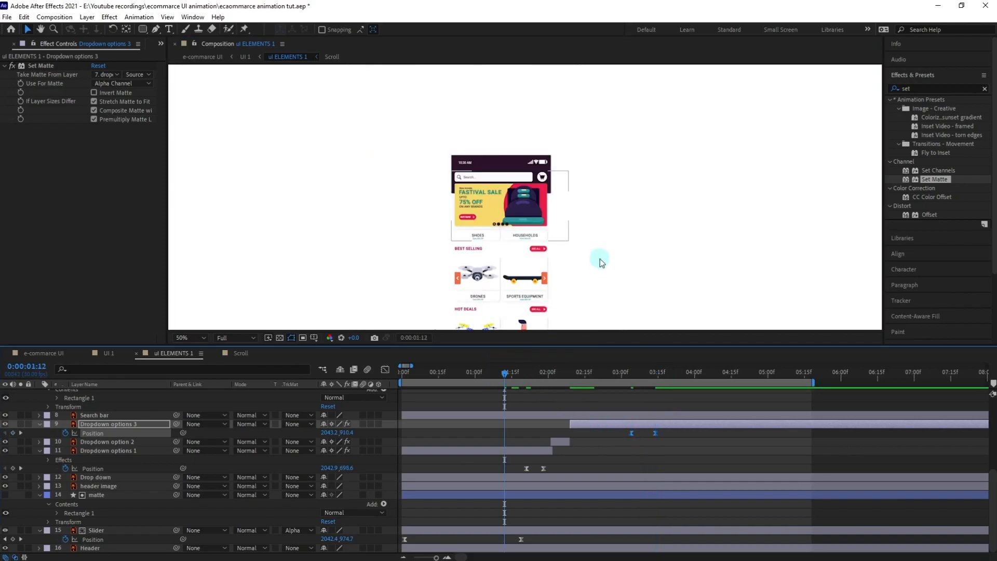
key(space)
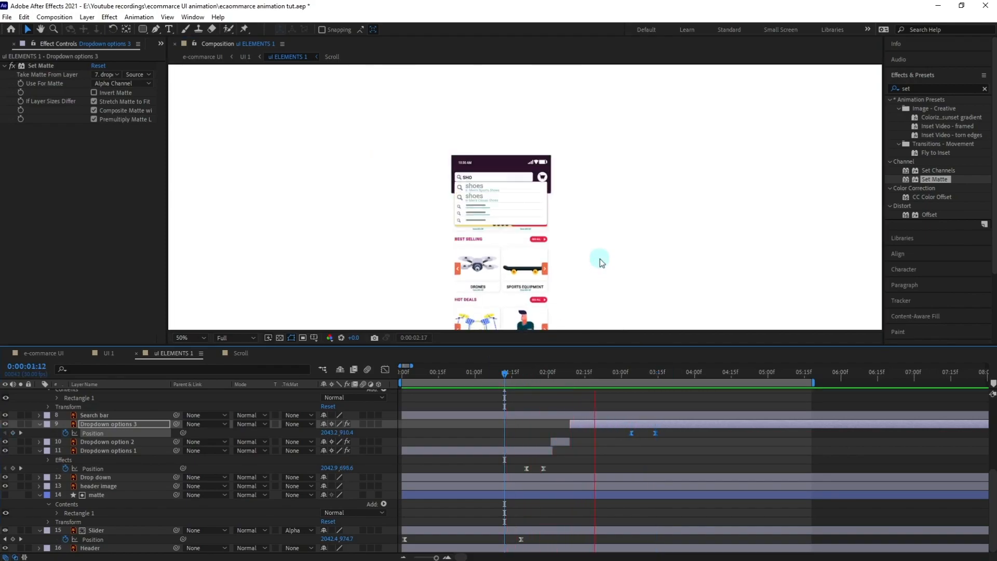
key(space)
Step: Return to 0:00:03:04 and add Position and Opacity keyframes to the Slider layer there
key(j)
key(j)
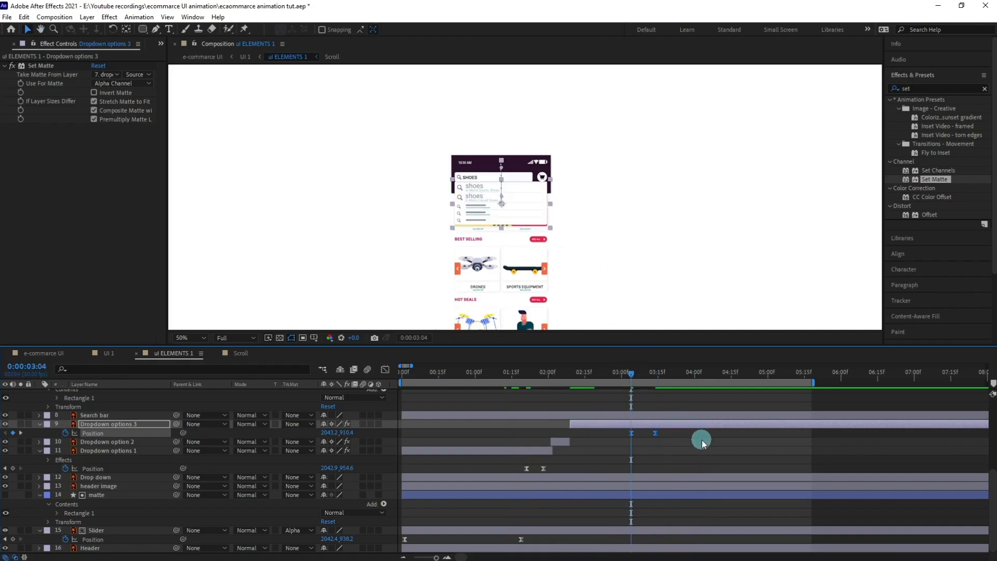
key(equal)
scroll(575, 255, down, 2)
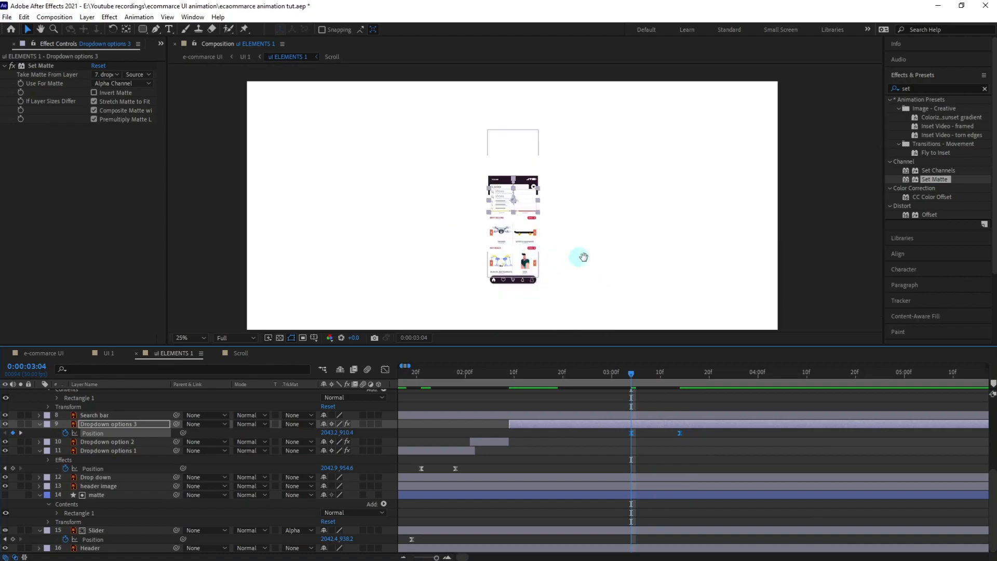
scroll(474, 228, up, 1)
click(461, 229)
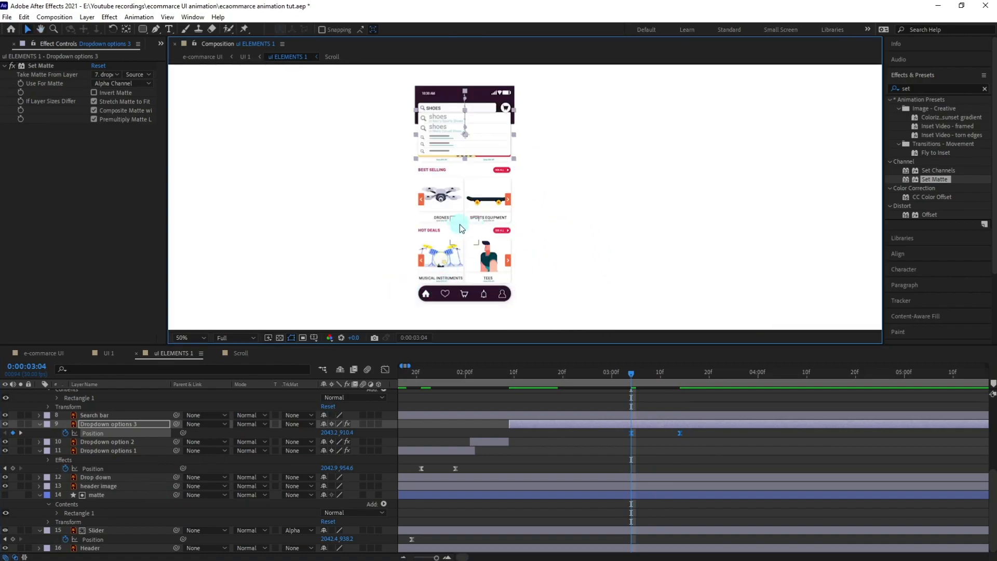
click(458, 252)
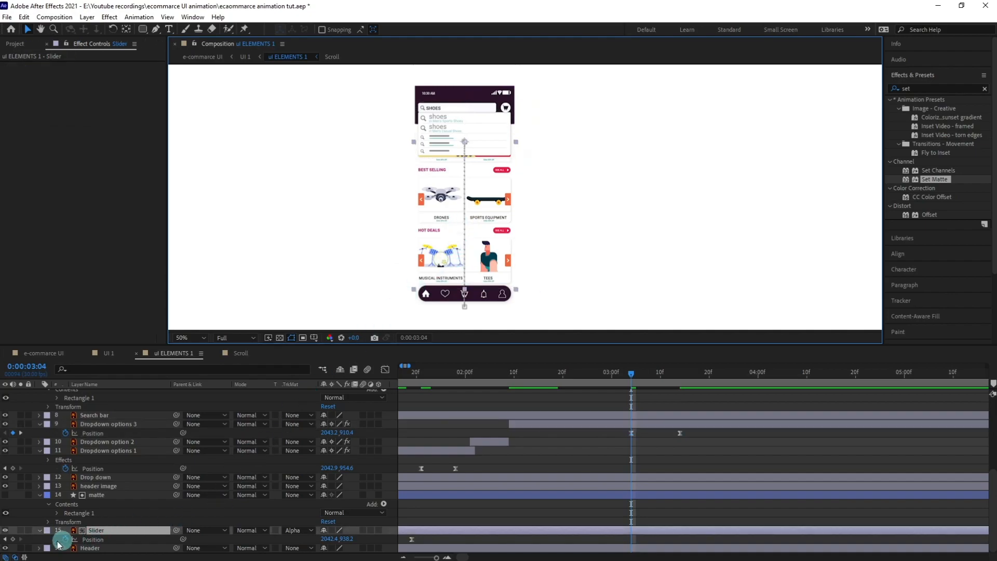
click(13, 540)
click(122, 539)
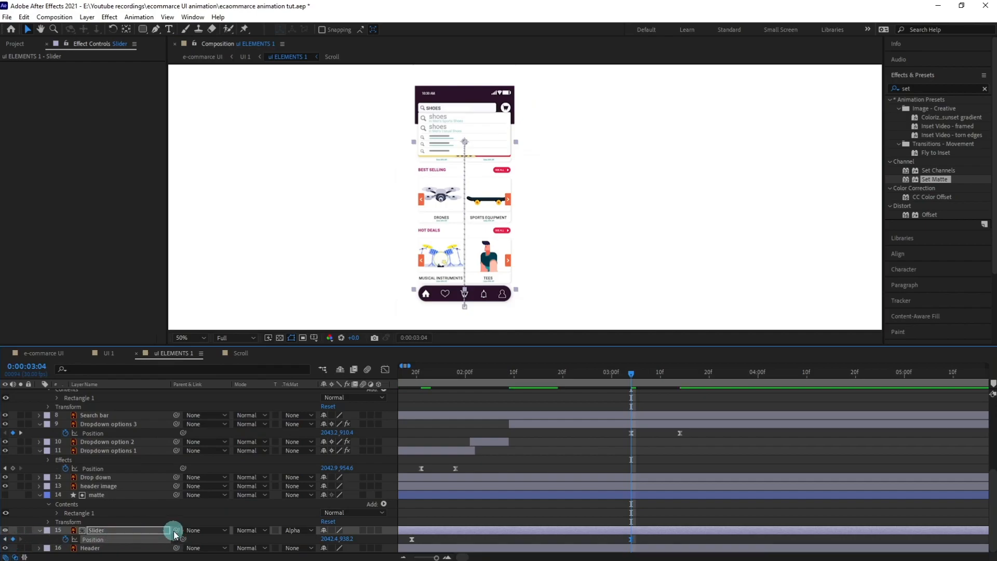
key(t)
click(66, 539)
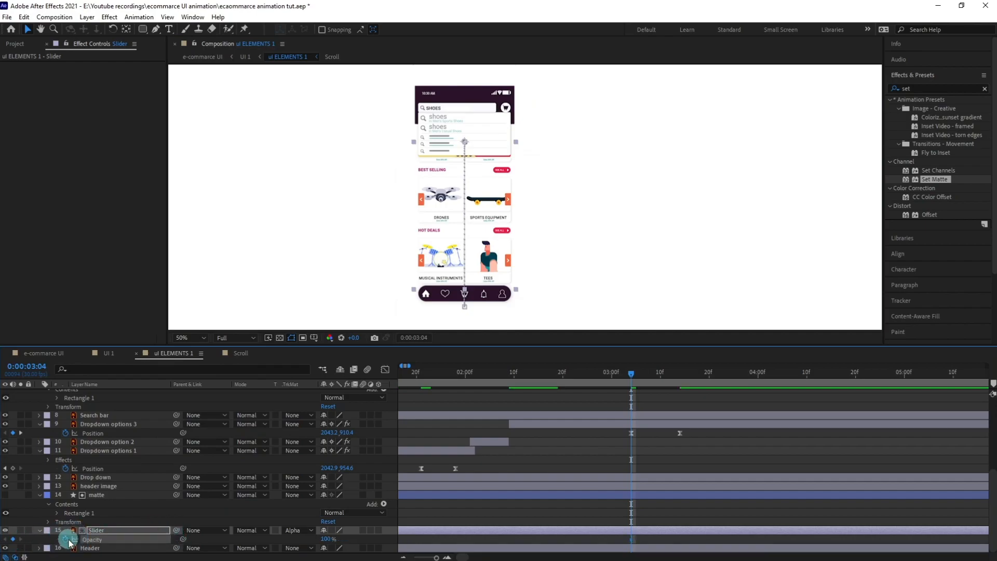
Step: Add Position and Opacity keyframes to the header image layer at 0:00:03:04
click(104, 486)
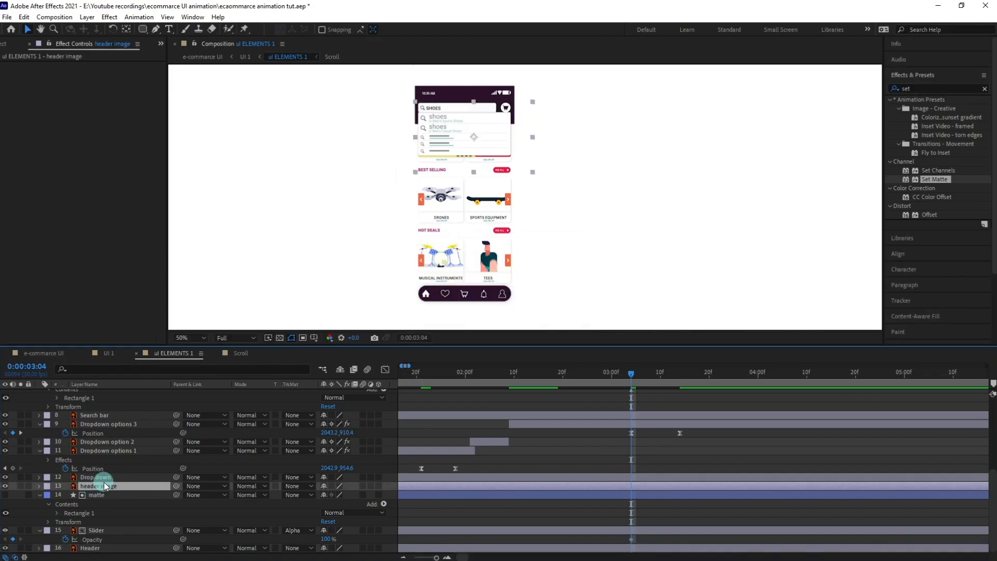
key(p)
click(66, 494)
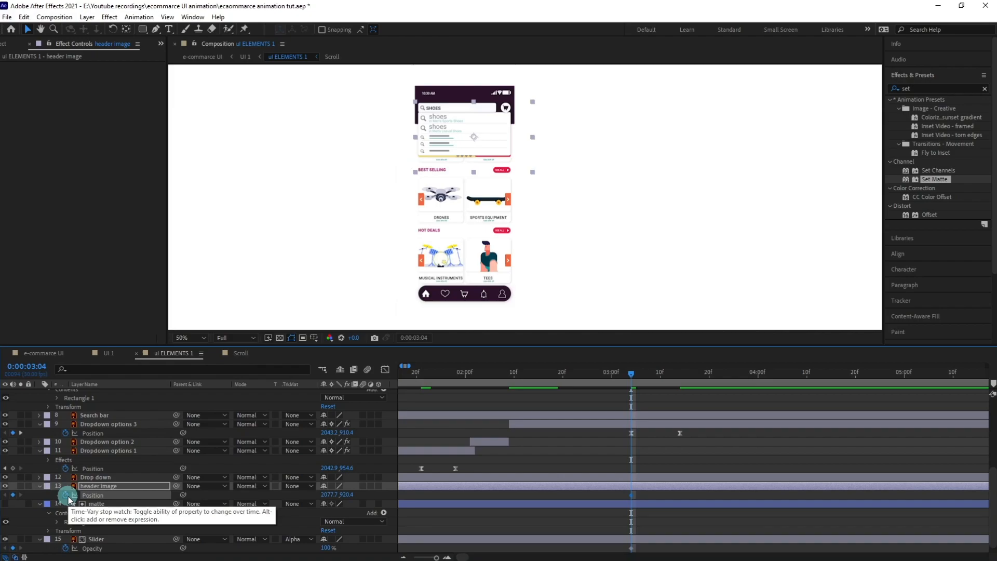
key(t)
scroll(469, 490, down, 1)
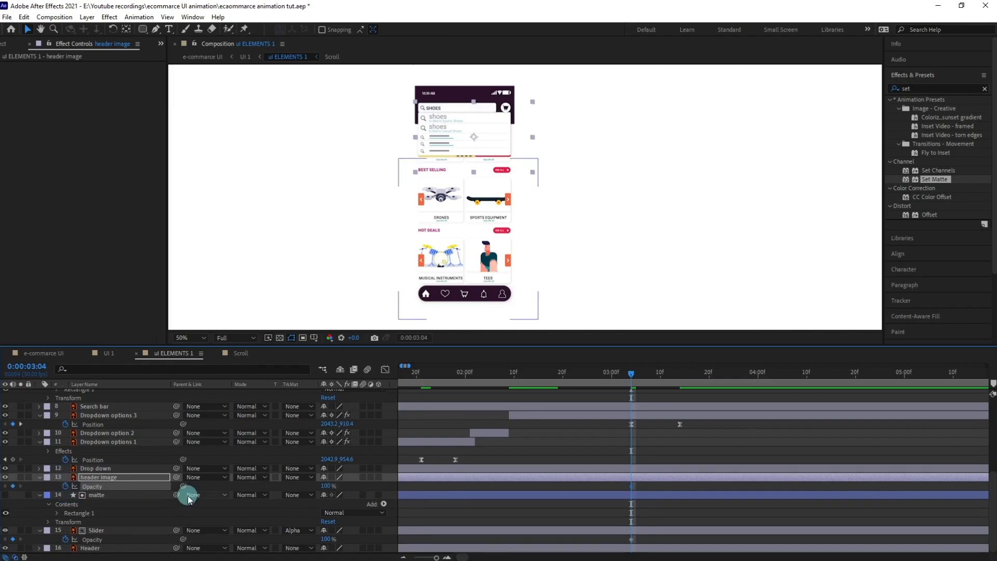
Step: Add a Position keyframe to the Nav layer at 0:00:03:04
click(472, 303)
scroll(727, 443, up, 3)
scroll(727, 443, down, 3)
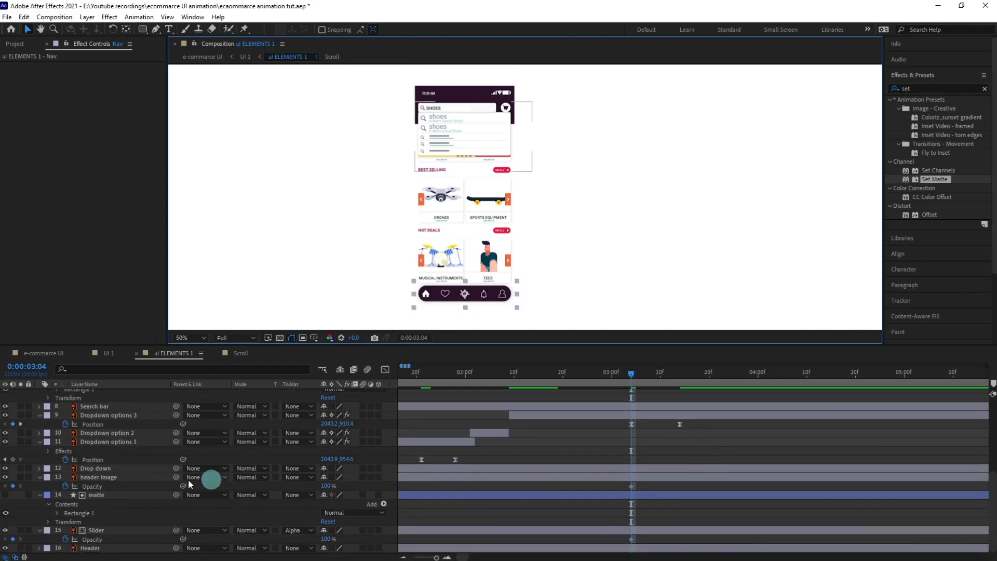
scroll(168, 470, up, 5)
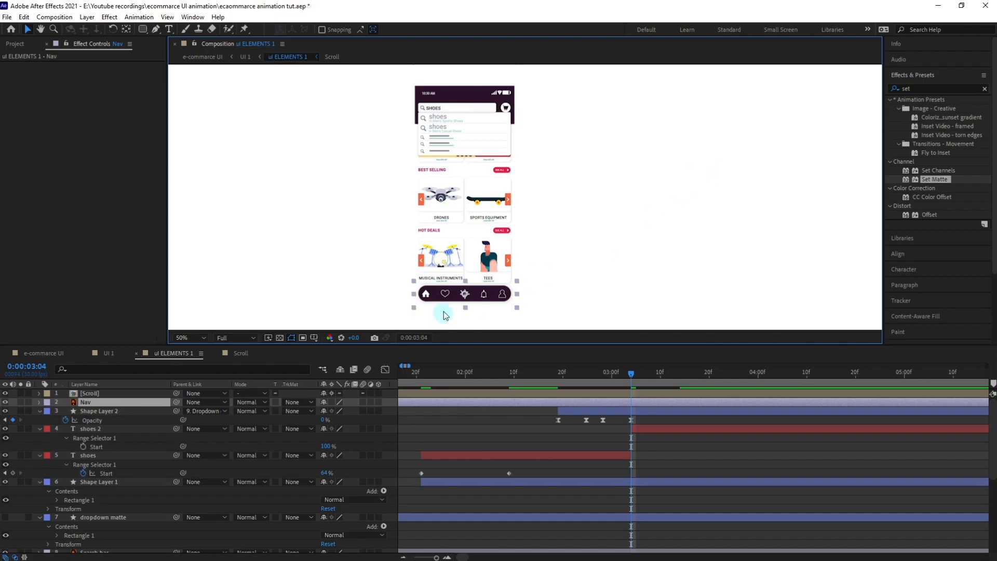
key(p)
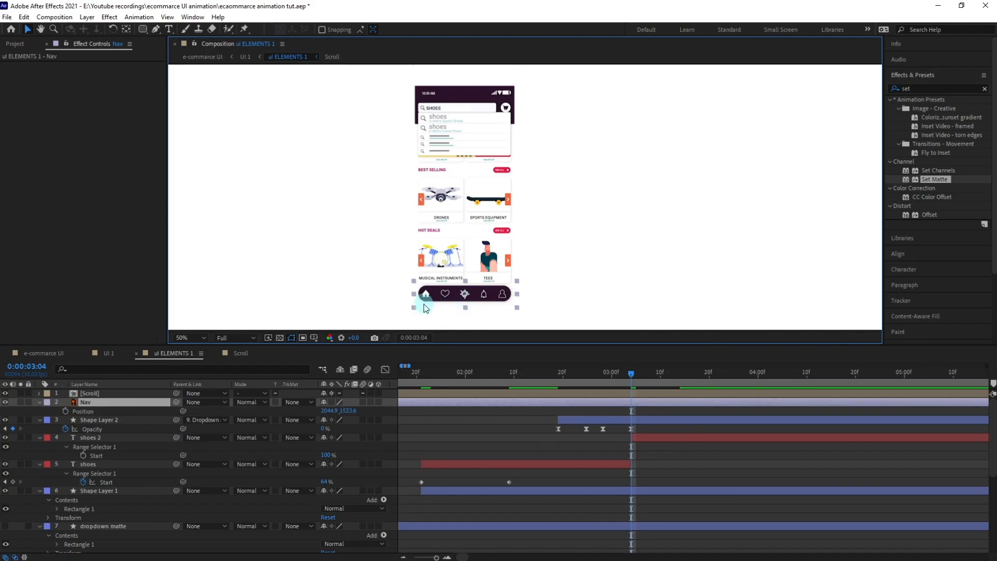
click(66, 411)
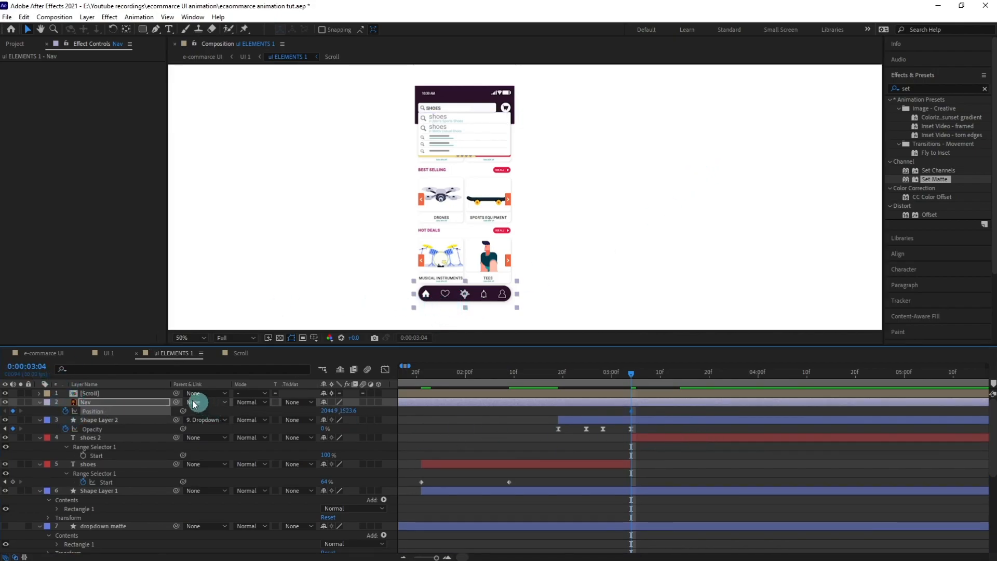
Step: Go ten frames ahead to 0:00:03:14 and nudge the header image and Slider layers up together
click(42, 361)
text(+10)
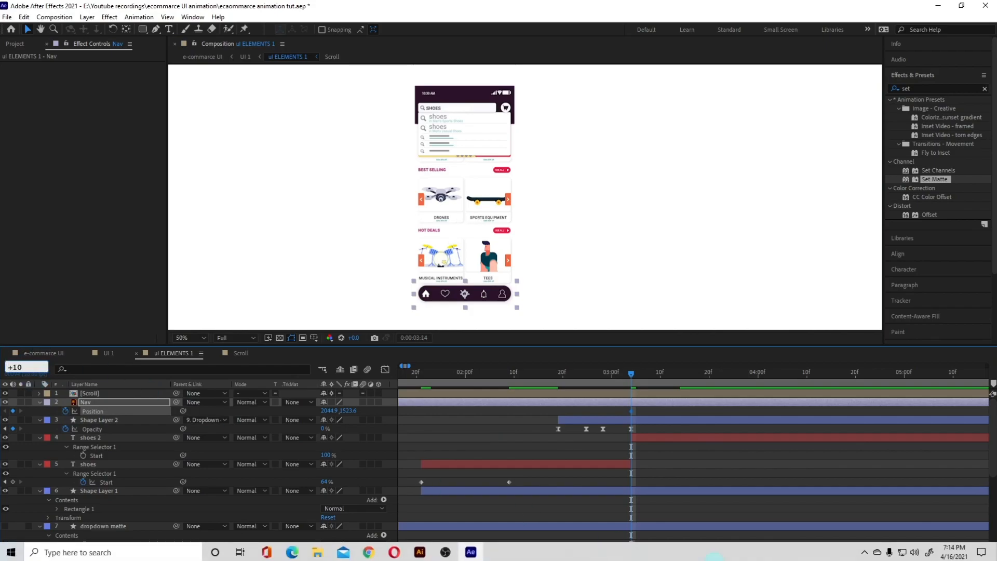
key(Return)
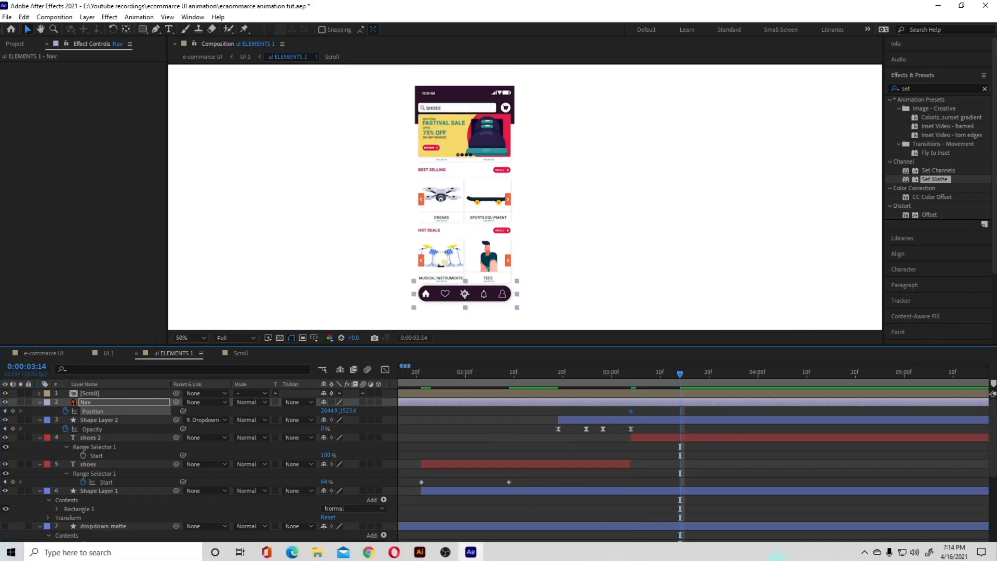
scroll(574, 450, down, 5)
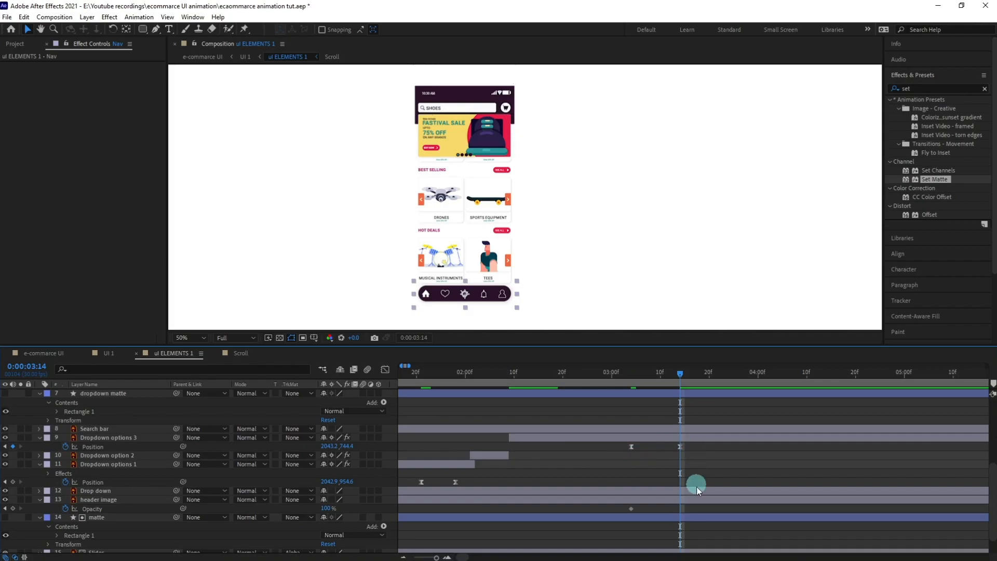
click(690, 500)
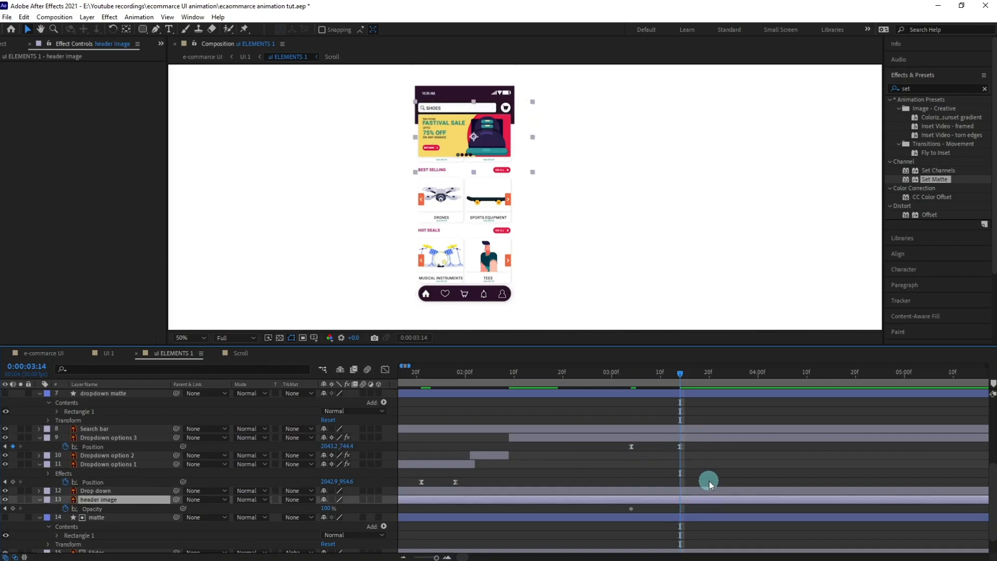
scroll(709, 481, down, 1)
ctrl+click(690, 530)
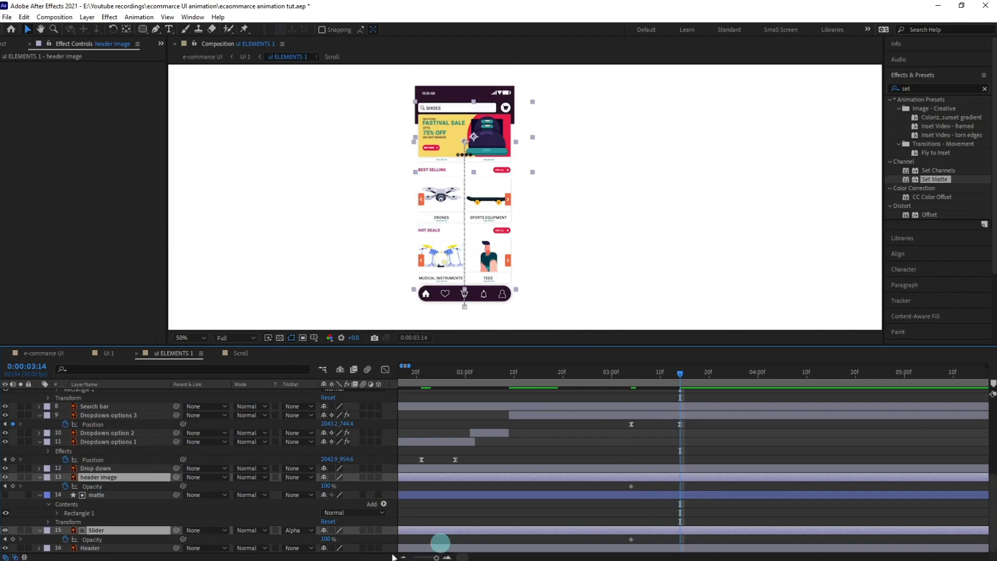
key(space)
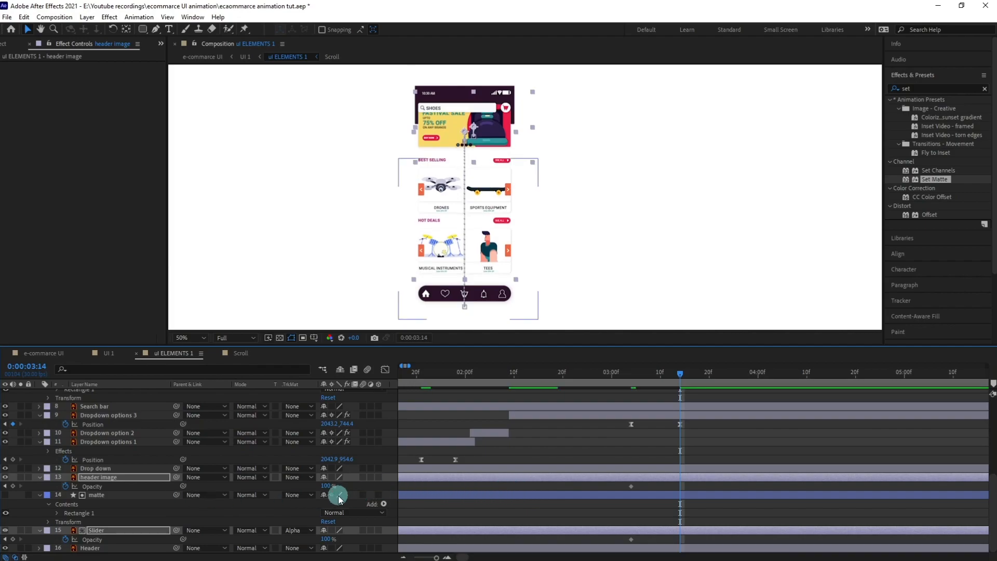
Step: Set the Opacity of header image and Slider to 0% at 0:00:03:14 and select all their Opacity keyframes
drag(326, 485, 133, 476)
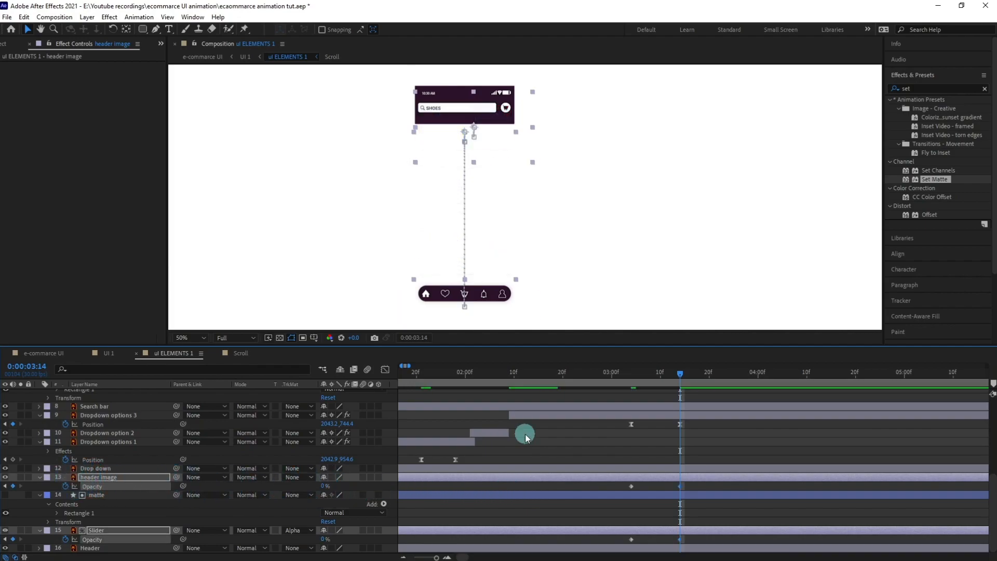
drag(688, 483, 604, 540)
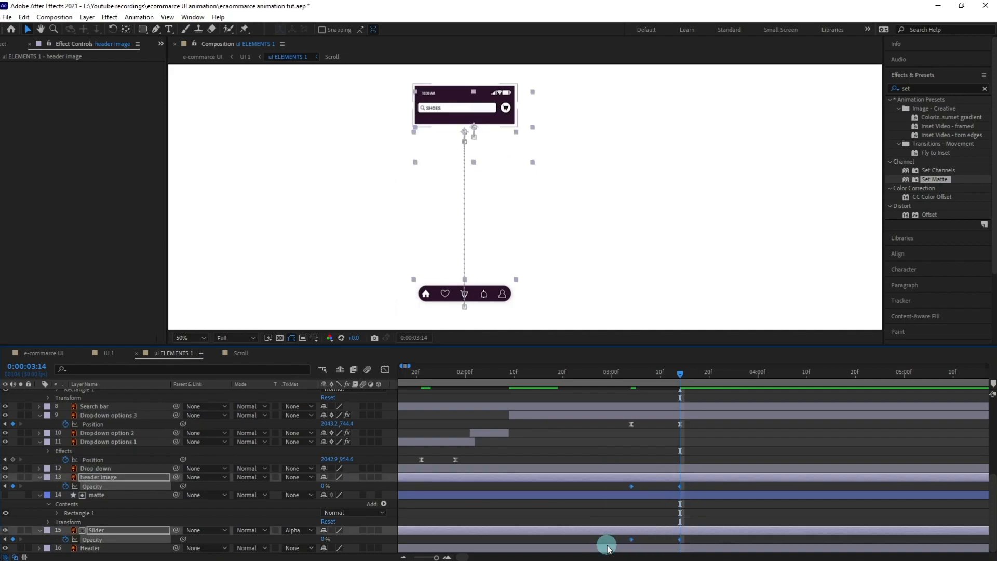
Step: At 0:00:03:14, move the Nav layer straight down below the phone screen to a Y position of about 1649.6
scroll(703, 472, up, 3)
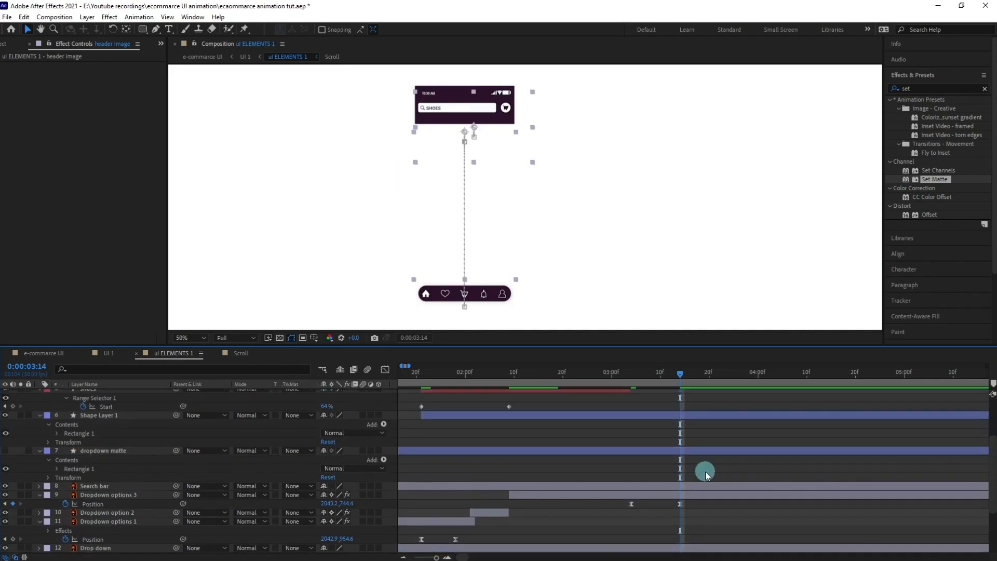
click(482, 294)
key(ctrl+z)
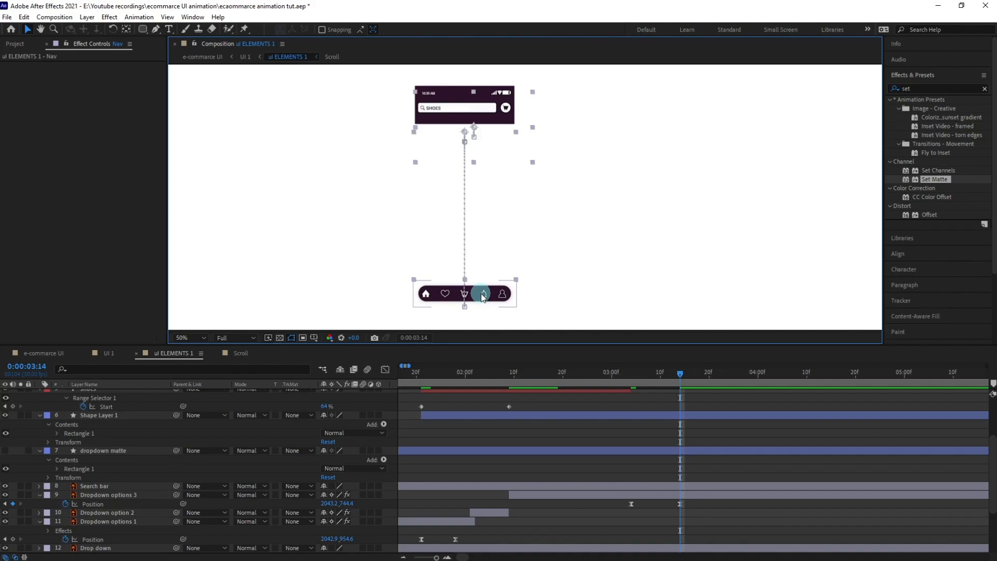
scroll(693, 456, up, 3)
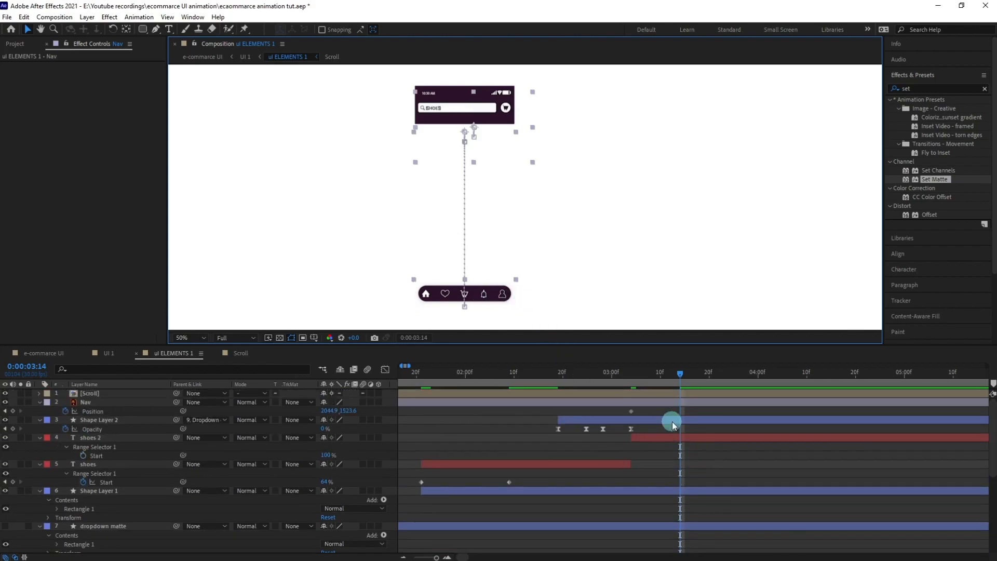
click(660, 403)
drag(489, 297, 490, 328)
key(comma)
key(period)
Step: Apply Easy Ease to Nav's Position keyframes and to the Opacity keyframes of header image and Slider
drag(692, 408, 606, 410)
scroll(643, 441, down, 5)
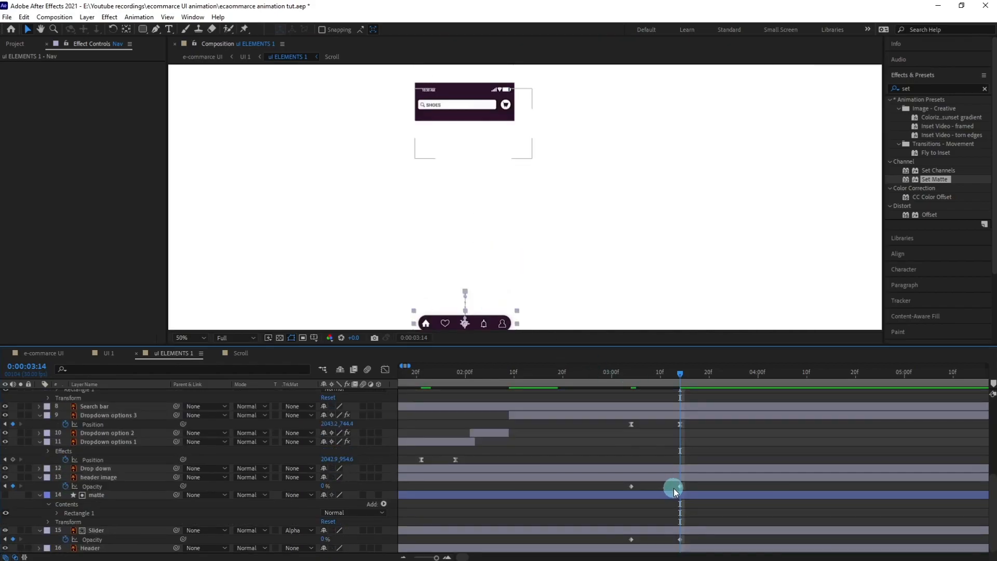
drag(702, 488, 613, 538)
click(613, 505)
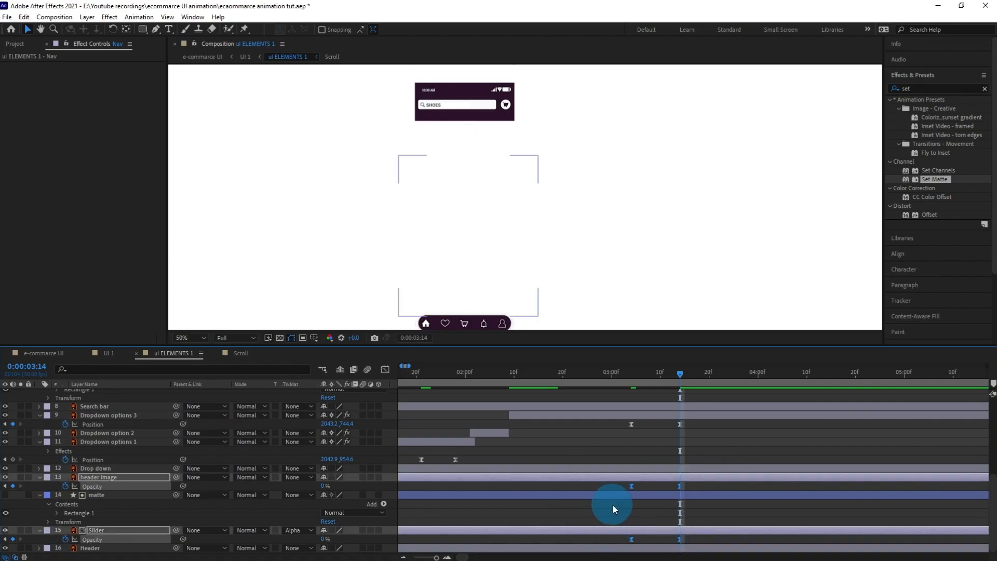
scroll(605, 497, up, 2)
Step: Limit the UI 1 composition's work area to about the first five seconds and preview the animation from the start
click(110, 354)
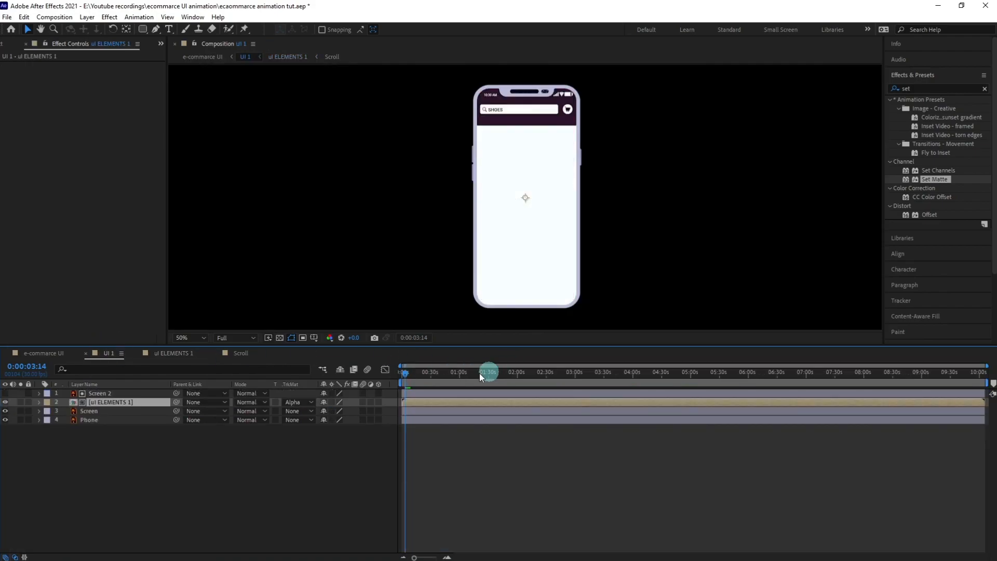
key(equal)
key(equal)
key(equal)
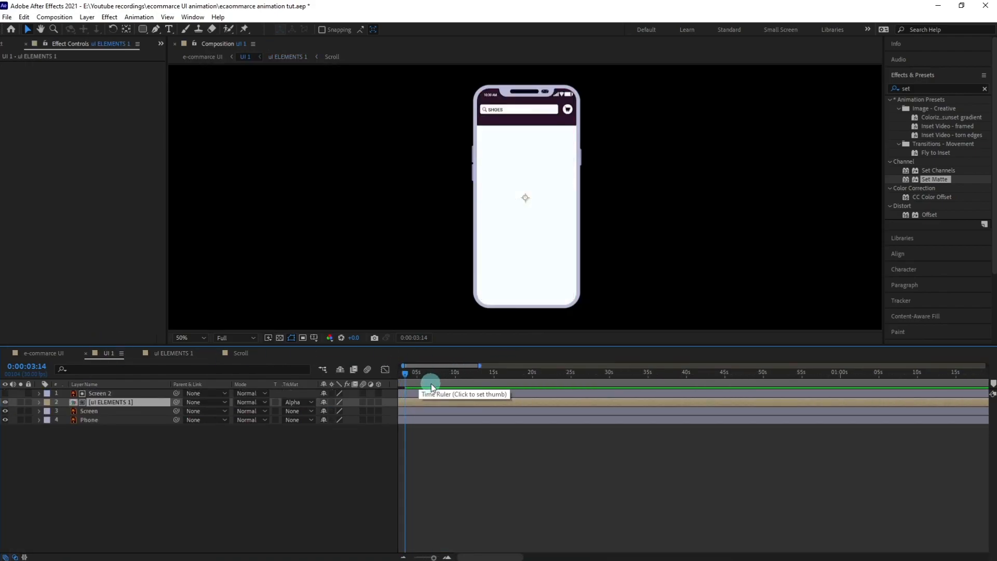
drag(407, 382, 356, 378)
key(space)
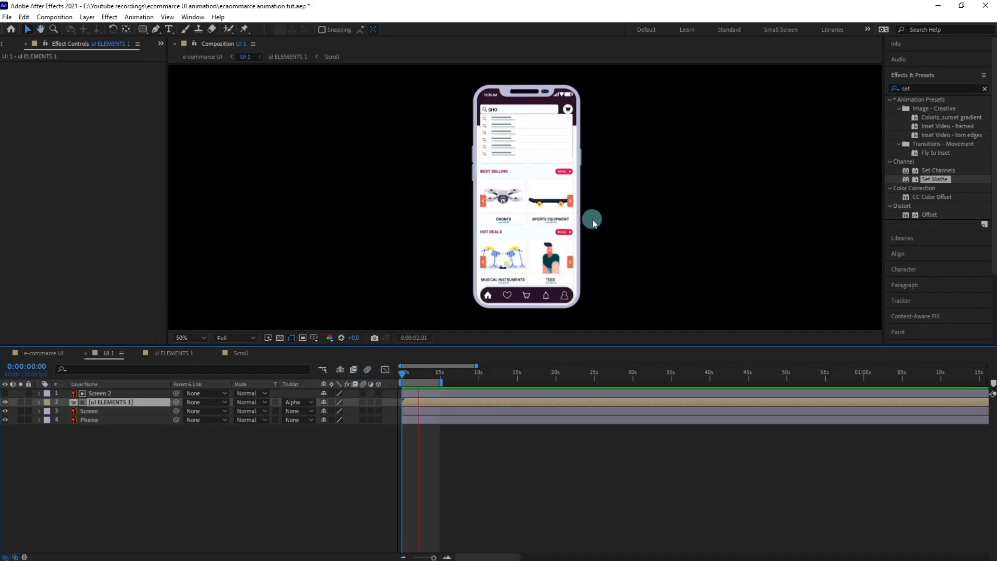
key(space)
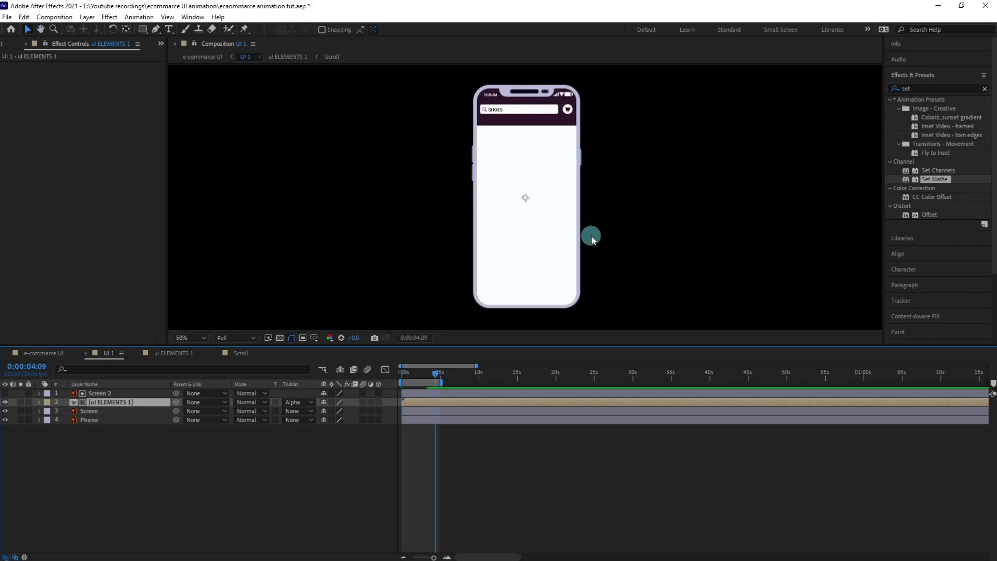
Step: Create a new 1920 x 1080 composition named click at 30 frames per second with a white background
click(172, 353)
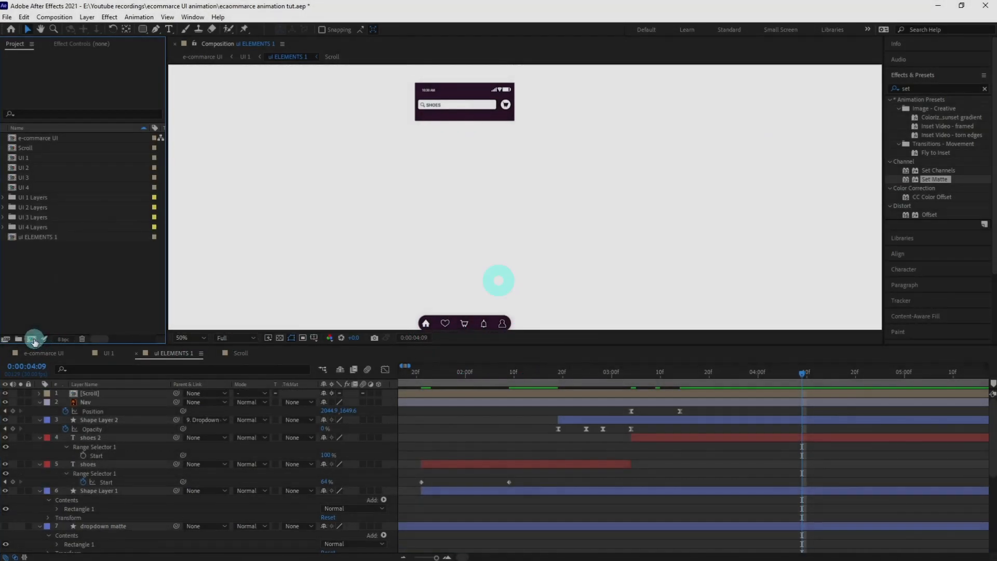
click(31, 339)
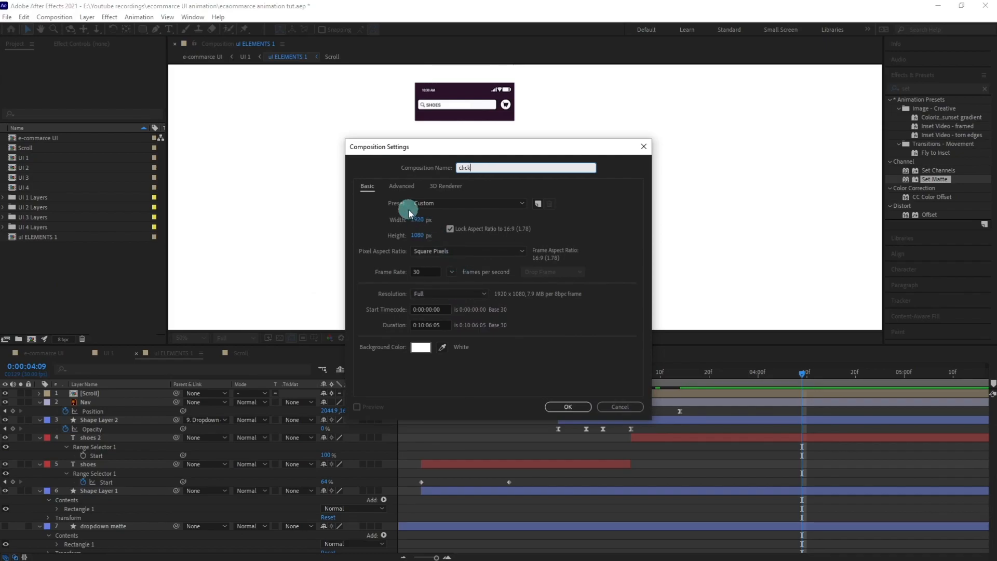
click(568, 407)
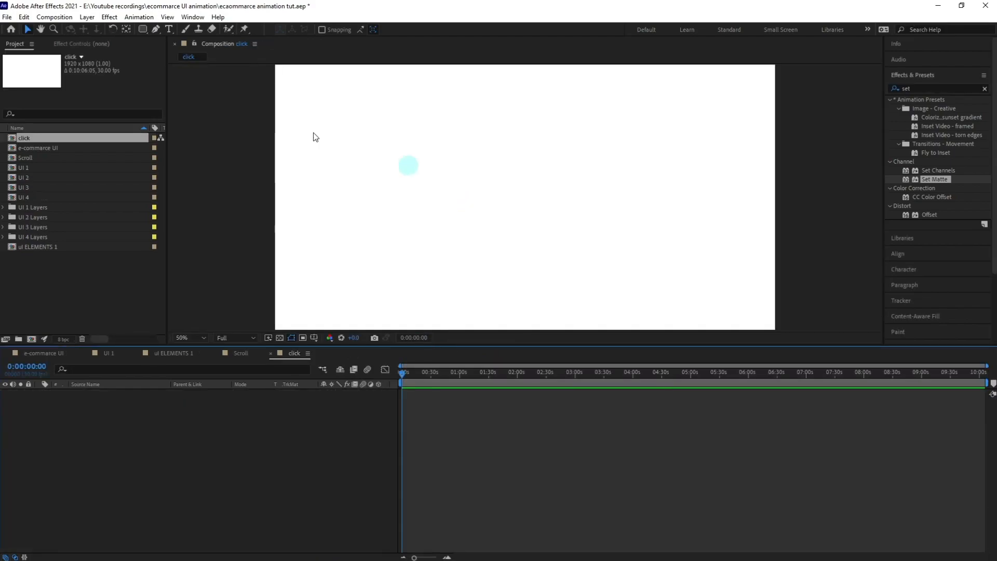
Step: Draw a circle with the Ellipse tool and give it a 25 px light blue stroke and no fill
drag(145, 29, 186, 55)
mouse_move(481, 162)
mouse_down()
mouse_move(545, 228)
mouse_move(580, 248)
mouse_up()
click(363, 29)
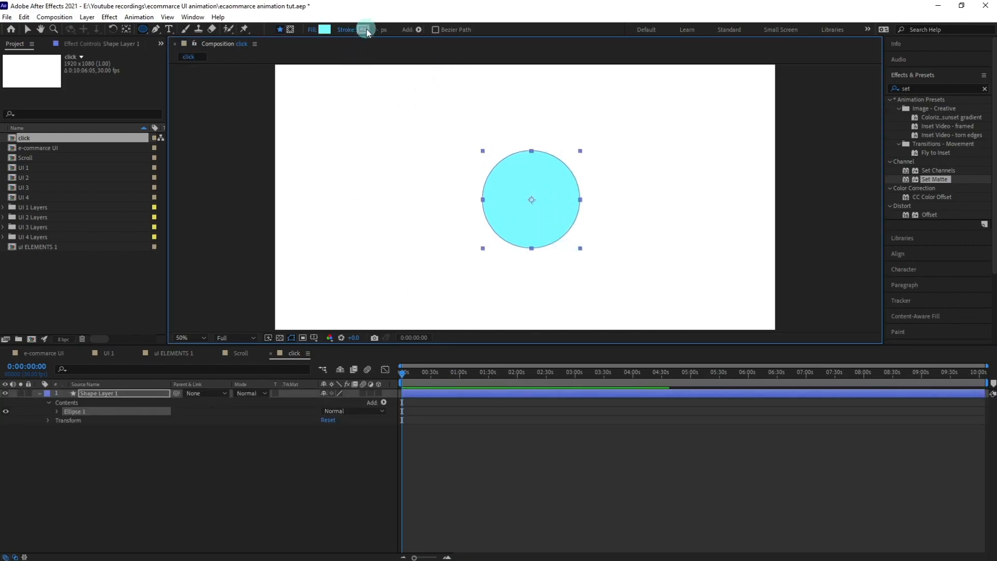
click(489, 279)
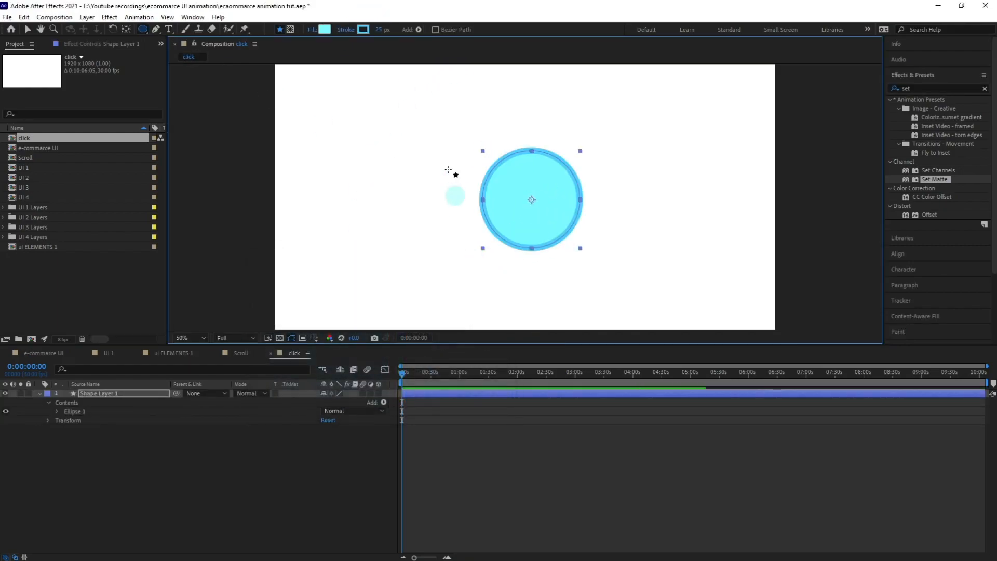
click(312, 30)
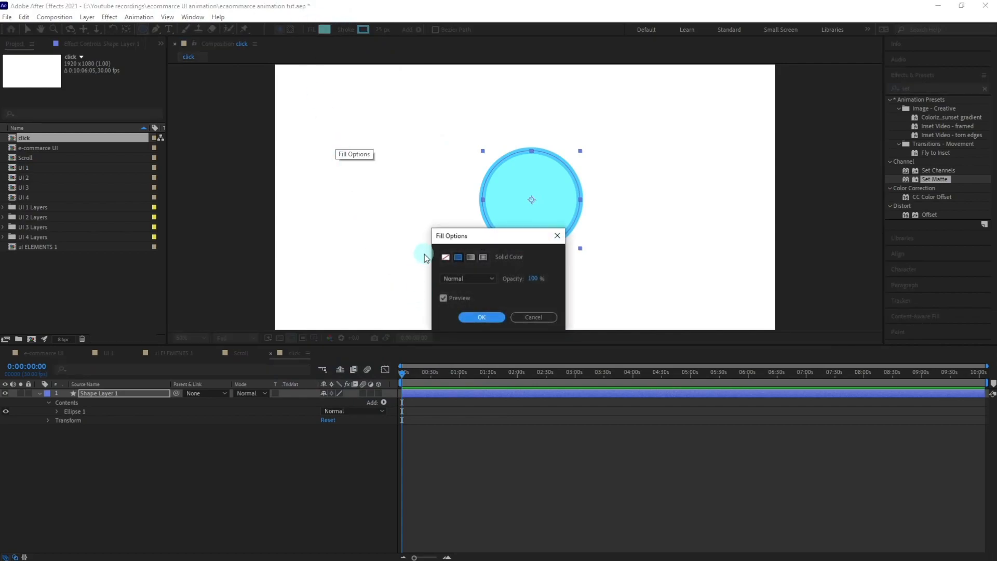
click(445, 256)
click(481, 316)
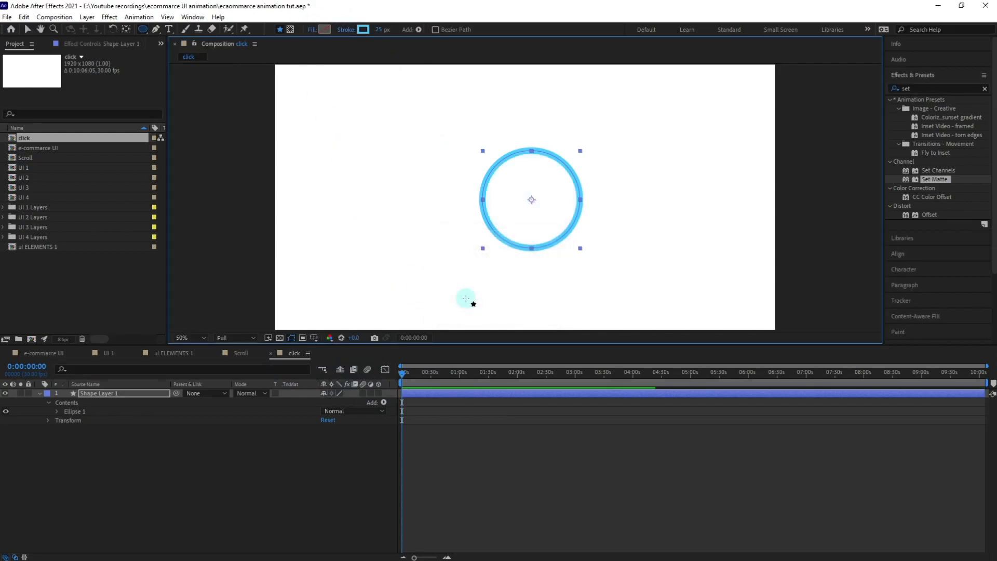
Step: Centre the circle layer in the composition and scale it down to about 11%
click(115, 395)
key(v)
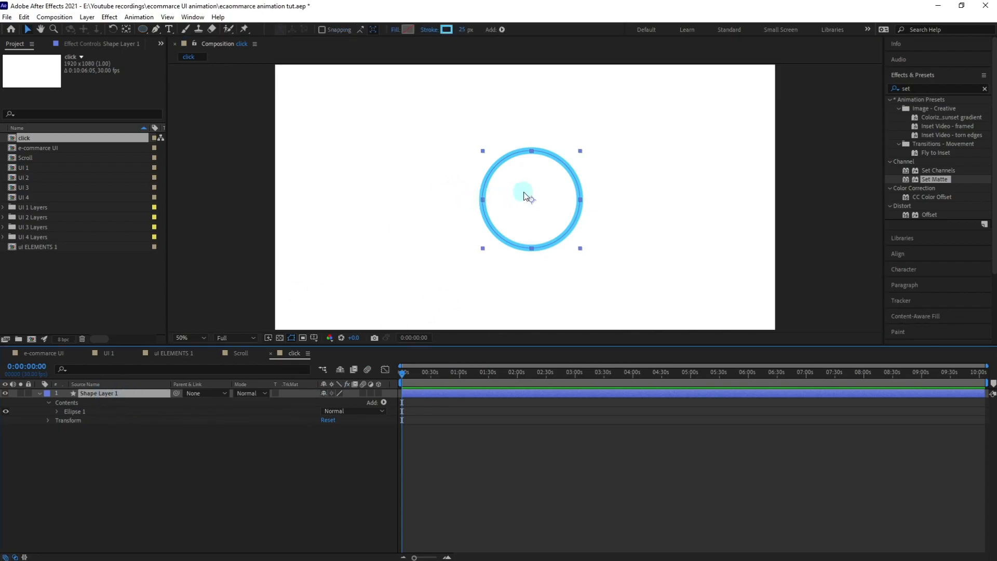
drag(534, 199, 527, 196)
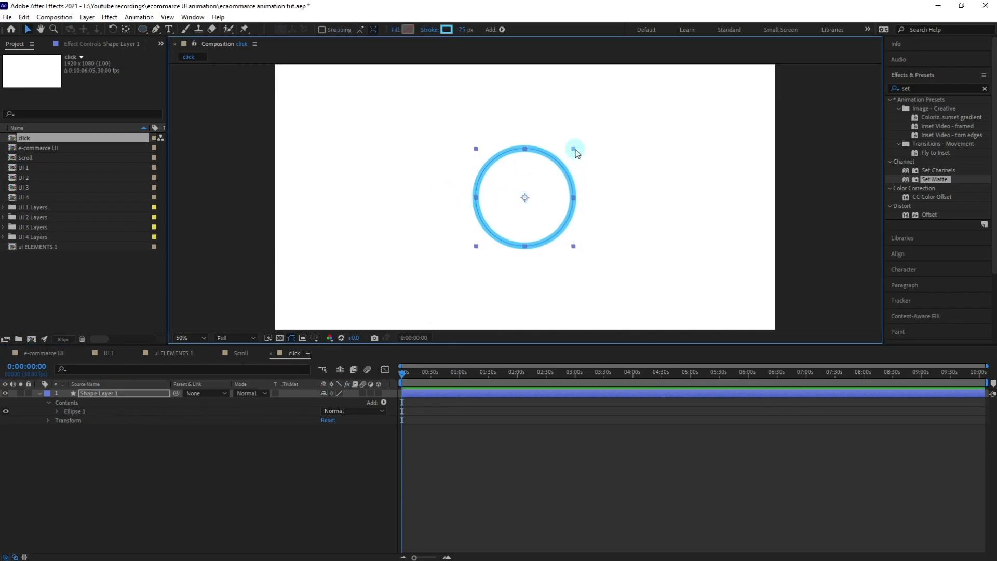
drag(580, 145, 546, 198)
Step: Add Scale and Stroke Width keyframes to the circle layer at 0:00:00:00 and show only its keyframed properties
click(328, 393)
click(96, 398)
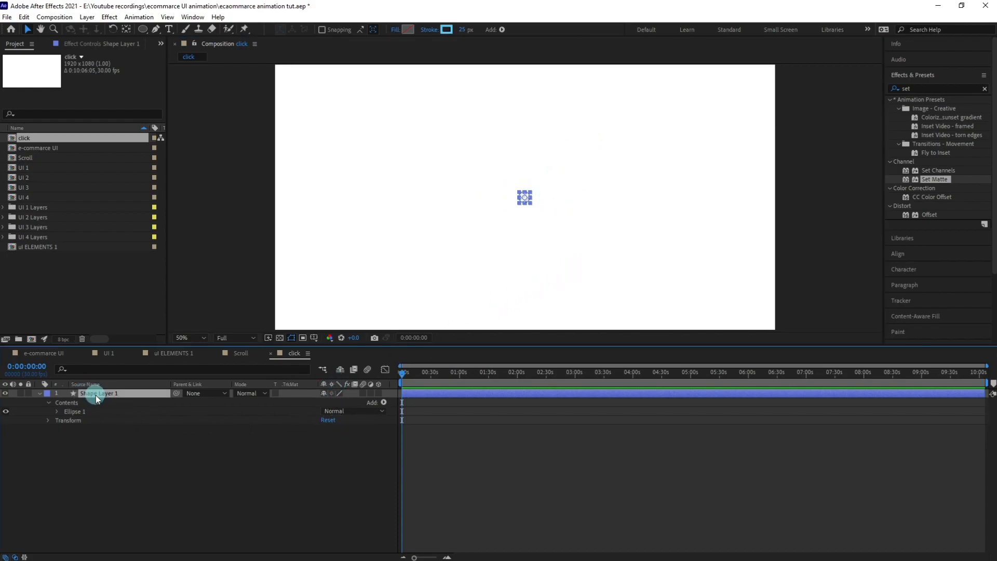
click(41, 394)
click(40, 395)
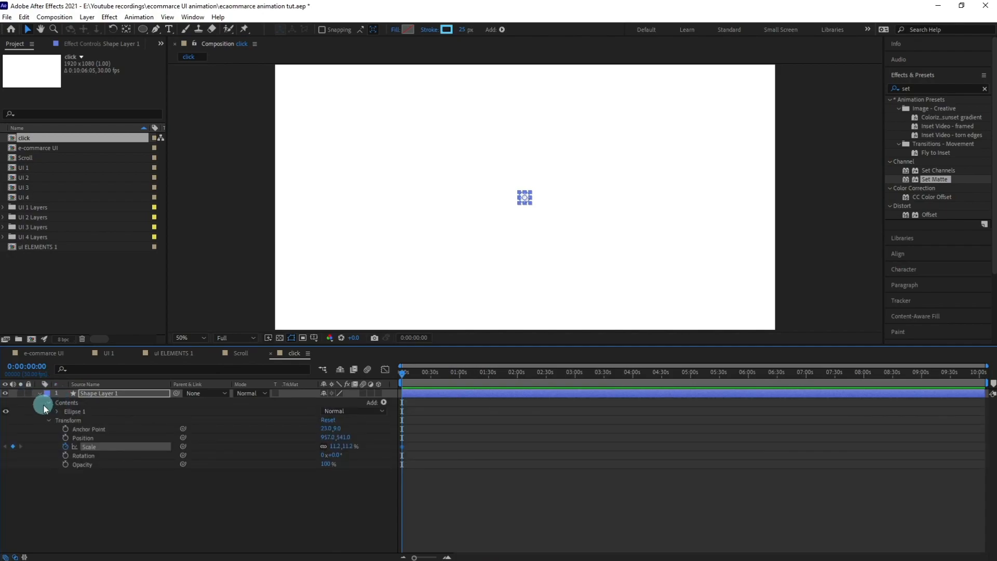
click(58, 411)
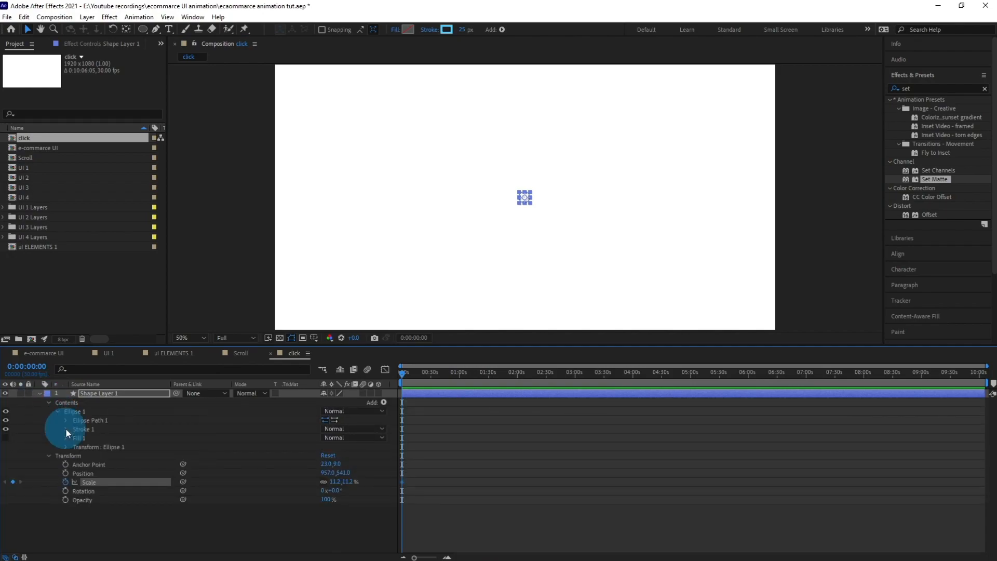
click(66, 429)
click(83, 464)
click(511, 414)
key(u)
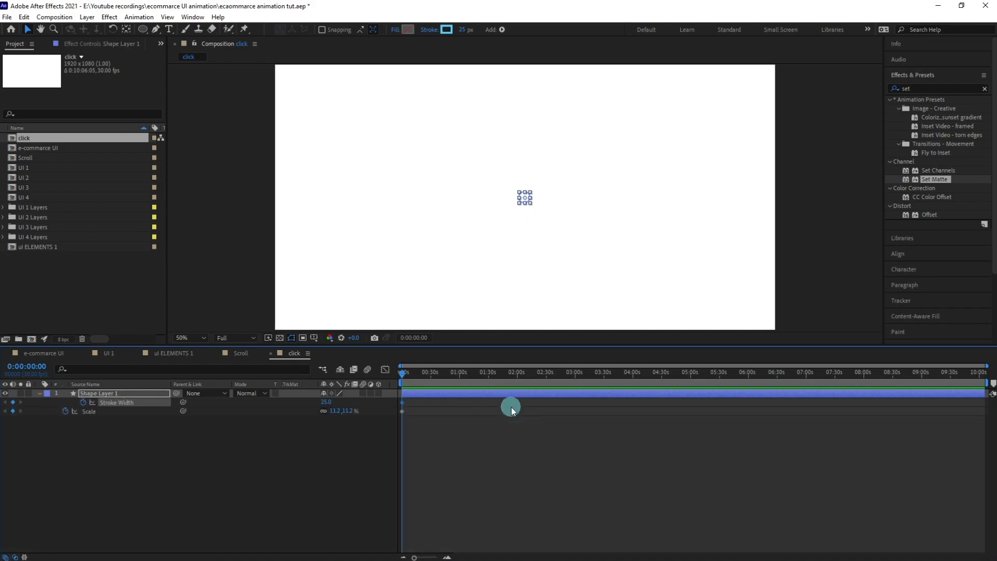
Step: Go ten frames ahead to 0:00:00:10 and set the circle's Scale to about 96% and its Stroke Width to 0
key(=)
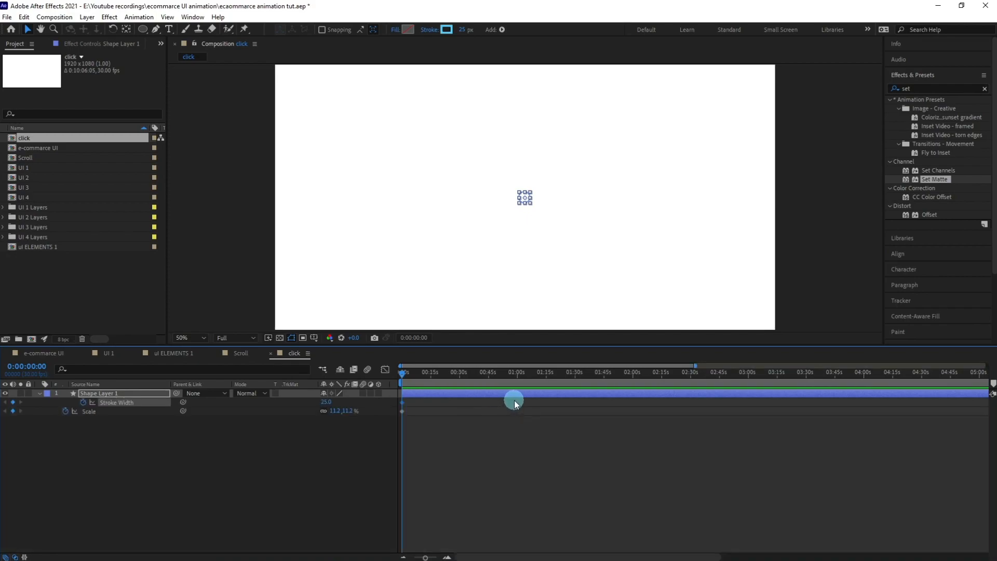
click(29, 366)
text(+10==)
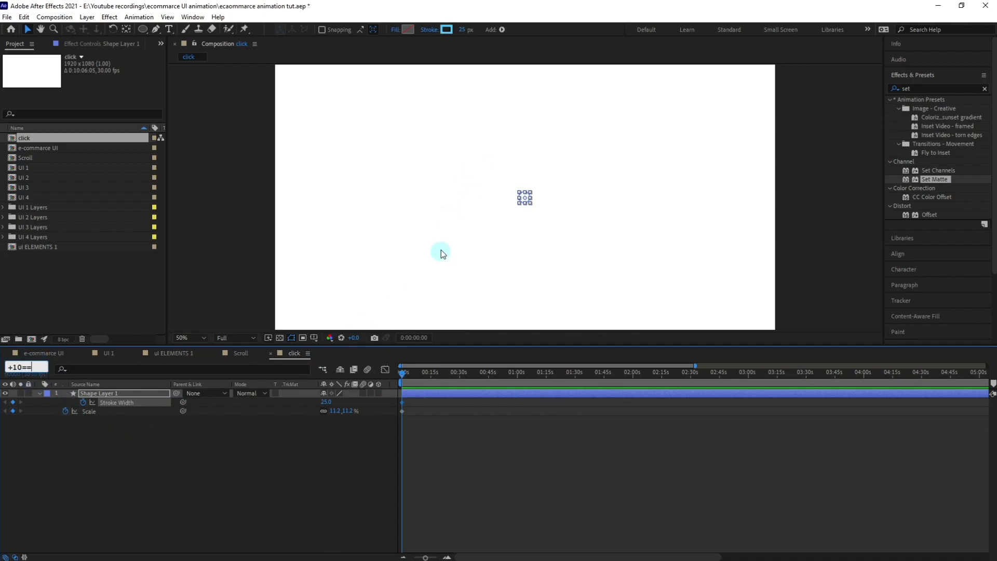
click(458, 481)
key(=)
key(=)
key(=)
key(=)
key(=)
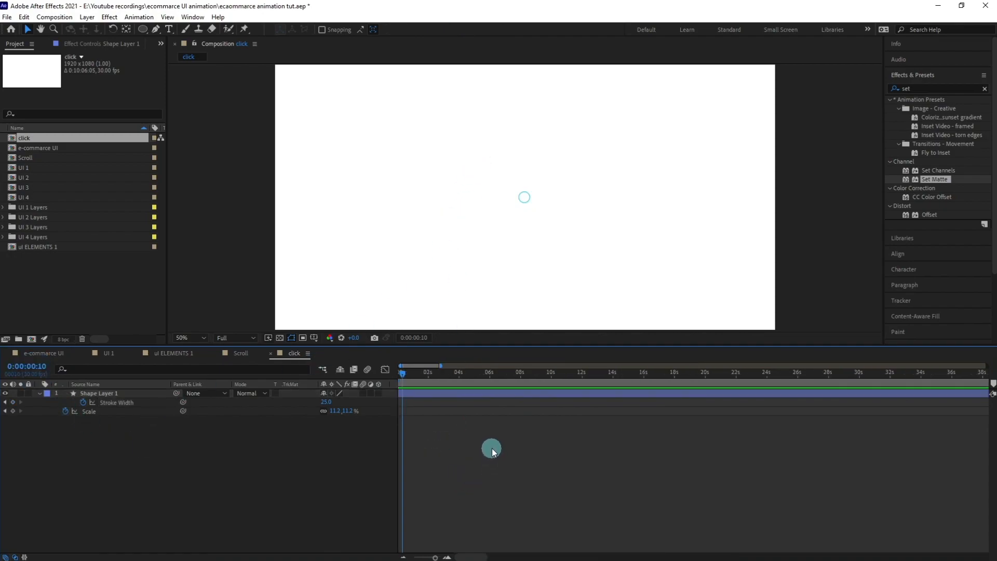
scroll(515, 243, up, 1)
key(h)
drag(503, 242, 539, 225)
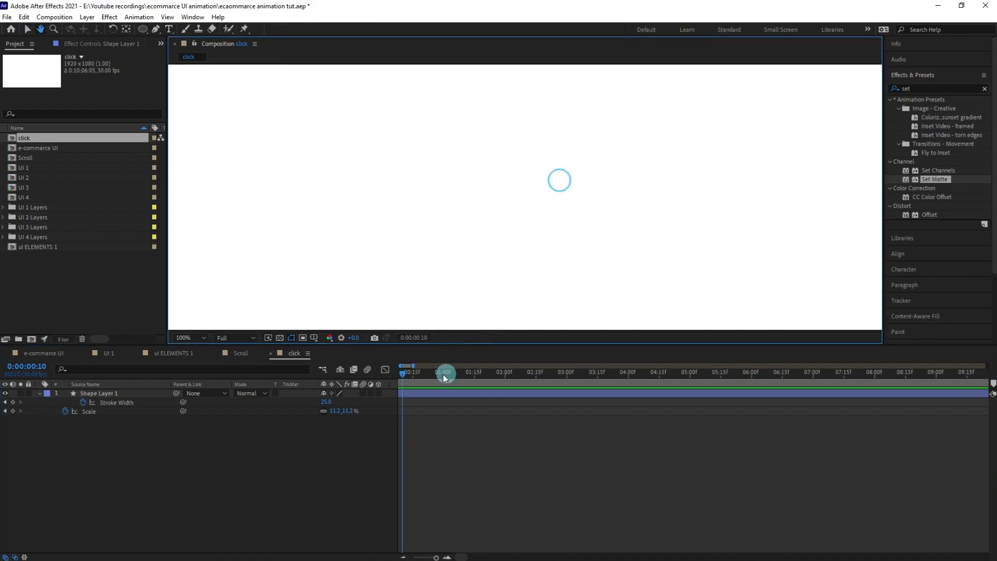
drag(433, 432, 636, 444)
click(203, 454)
mouse_move(339, 416)
mouse_down()
mouse_move(363, 410)
mouse_move(229, 403)
mouse_up()
scroll(493, 230, down, 2)
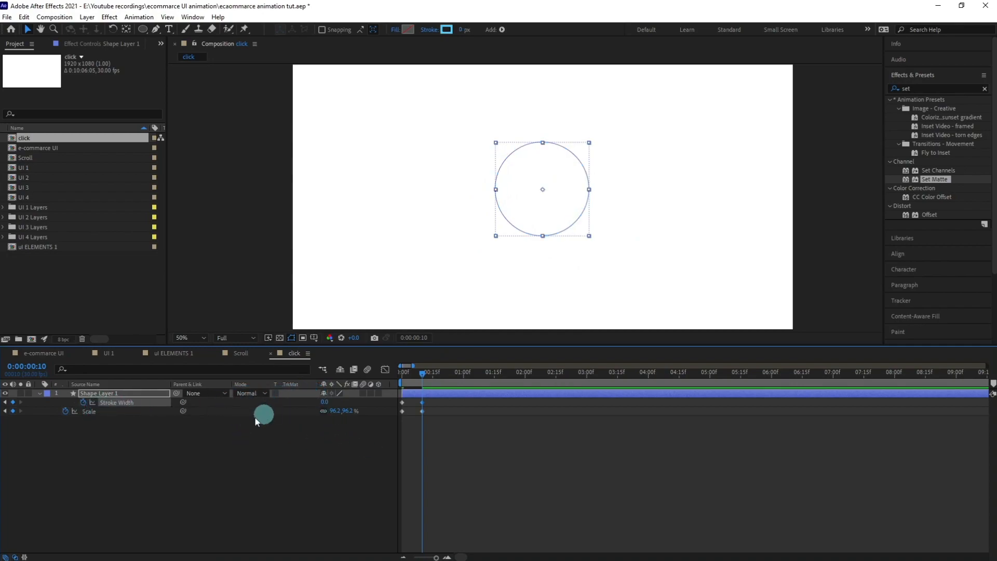
Step: Set the circle's Stroke Width at 0:00:00:00 to 50 and apply Easy Ease to all Stroke Width and Scale keyframes
key(Home)
drag(325, 402, 331, 402)
click(327, 403)
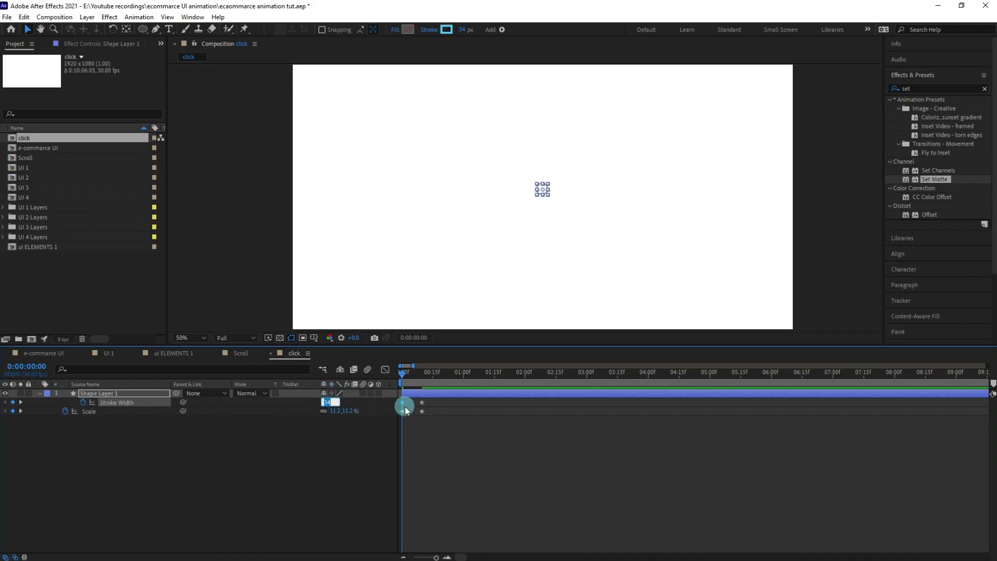
text(50)
key(Return)
drag(430, 402, 404, 414)
key(F9)
Step: Limit the click composition's work area to the first 15 frames and preview the expanding circle
click(431, 373)
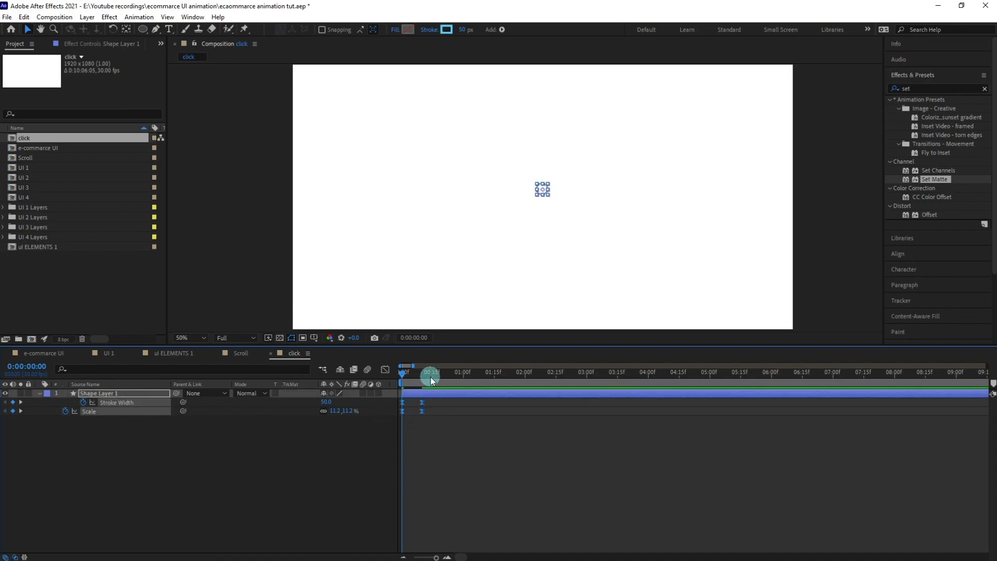
drag(428, 376, 401, 383)
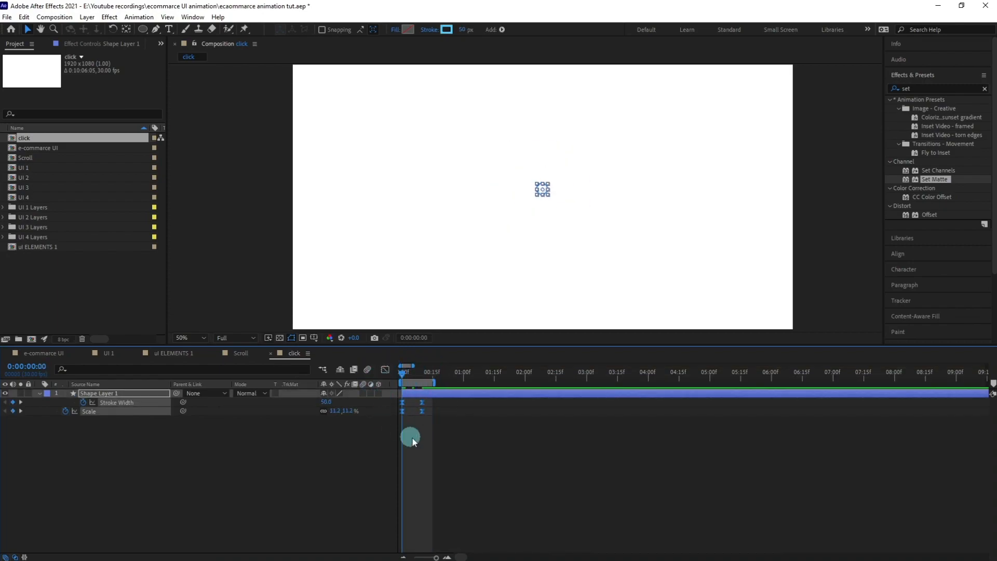
key(space)
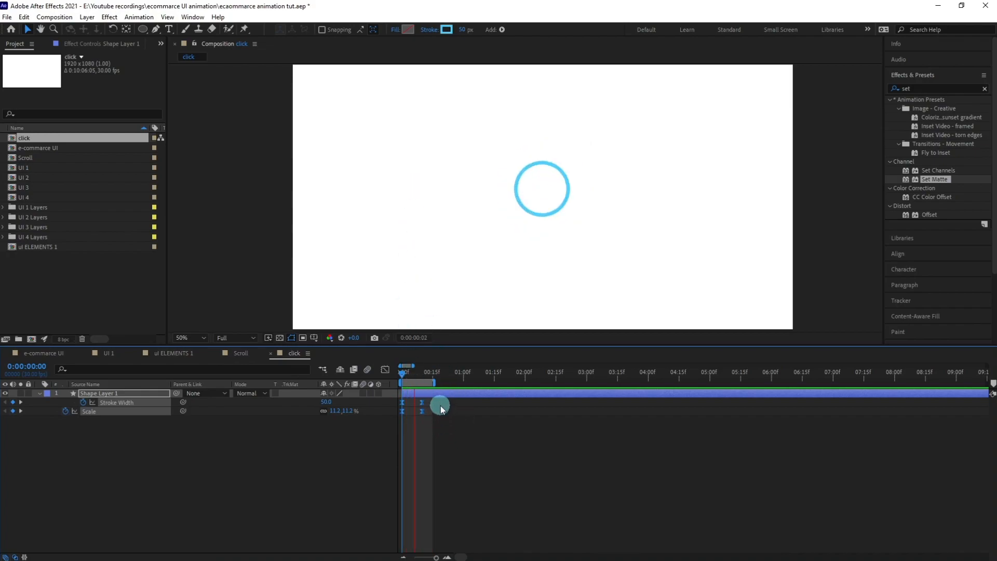
key(space)
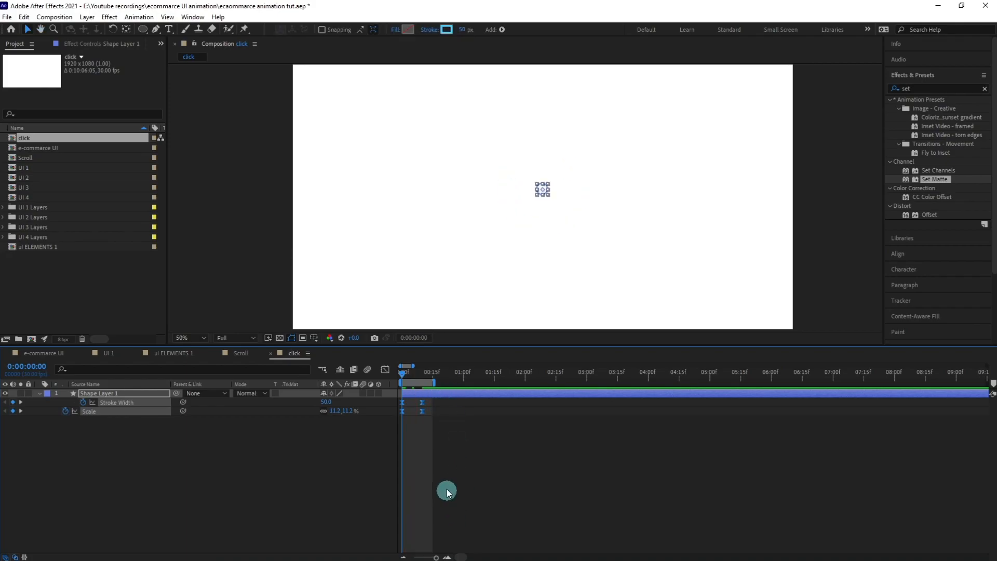
Step: Add the click composition to ui ELEMENTS 1 above Shape Layer 2, starting at its first Opacity keyframe at 0:00:02:19
click(112, 353)
click(176, 353)
click(515, 391)
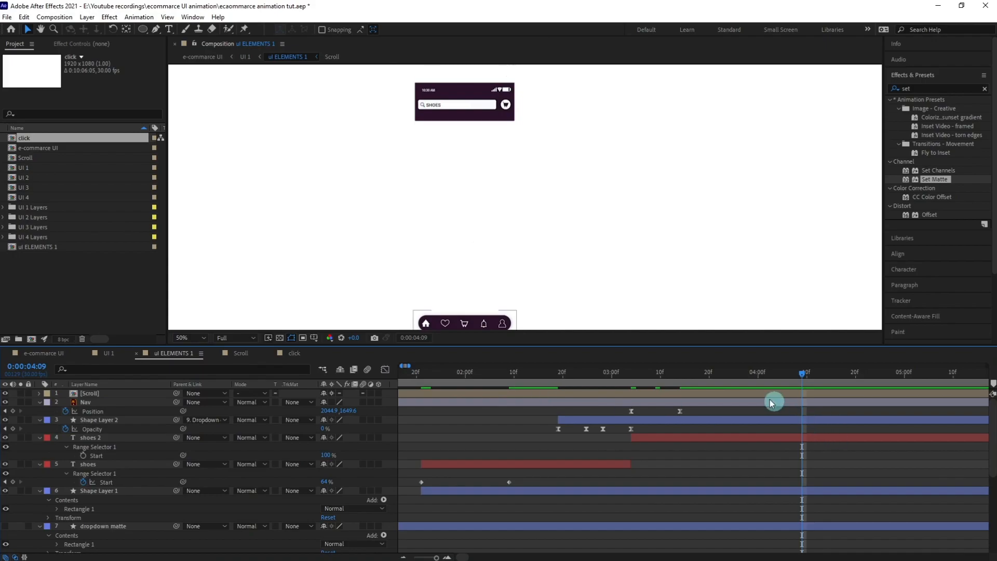
click(691, 388)
click(687, 339)
key(j)
key(j)
key(j)
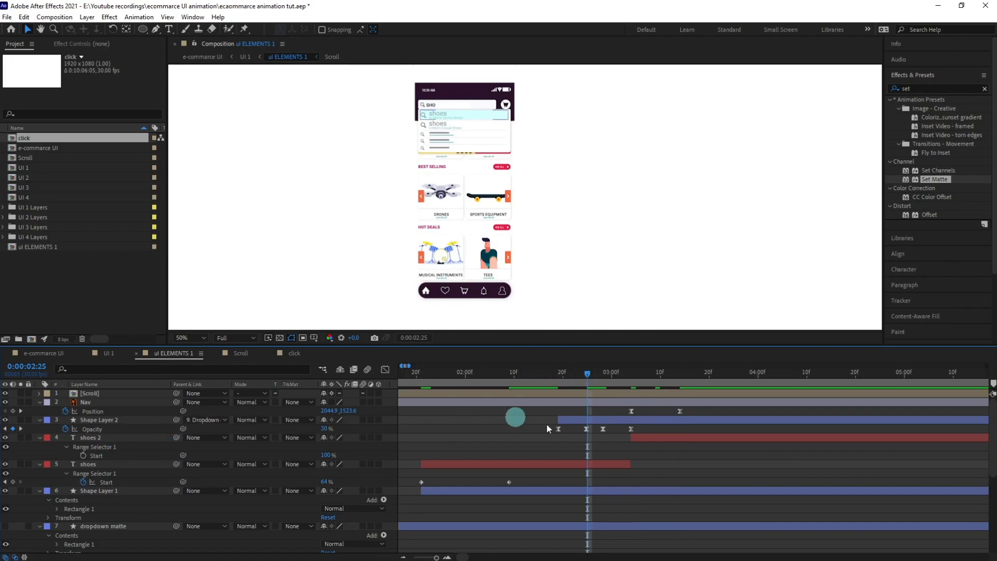
key(j)
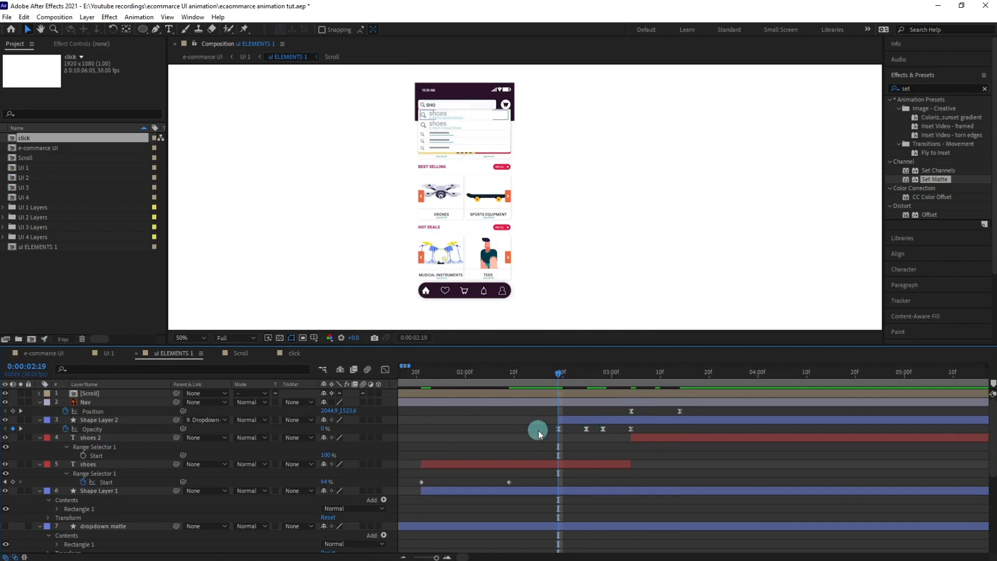
drag(39, 145, 453, 413)
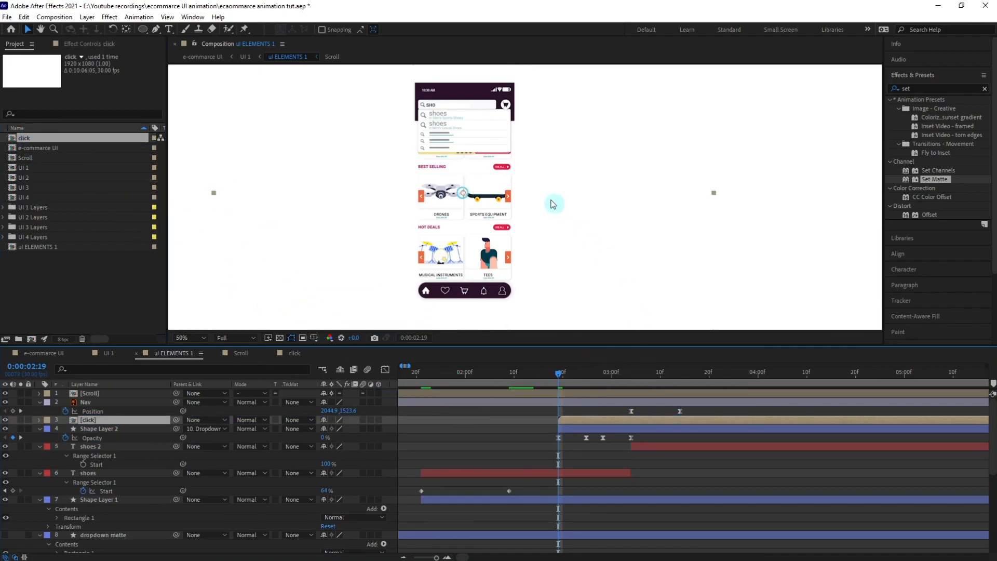
Step: Collapse transformations on the click layer and place its ripple over the first shoes suggestion in the search dropdown
scroll(505, 149, up, 1)
drag(466, 135, 493, 276)
scroll(503, 270, down, 1)
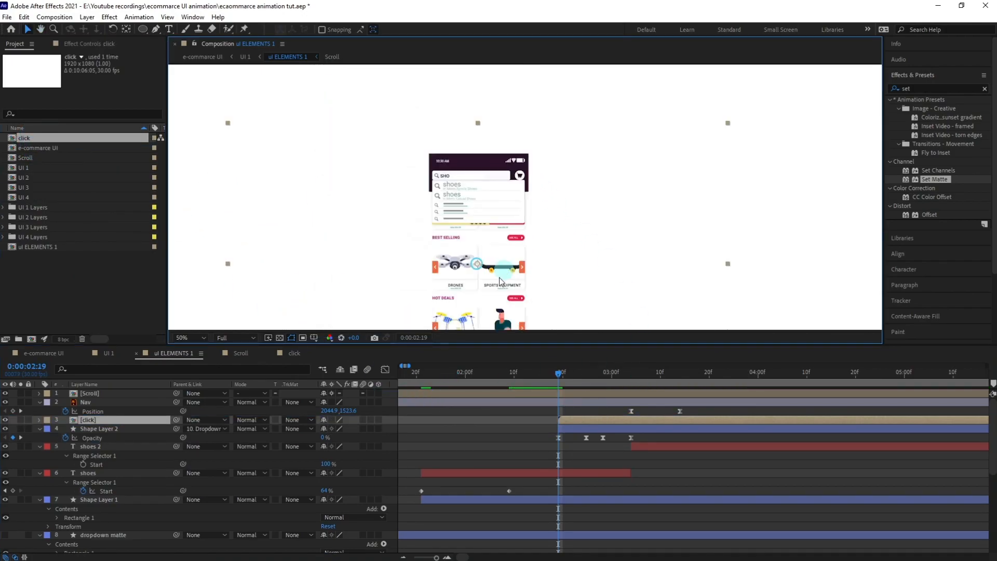
click(331, 419)
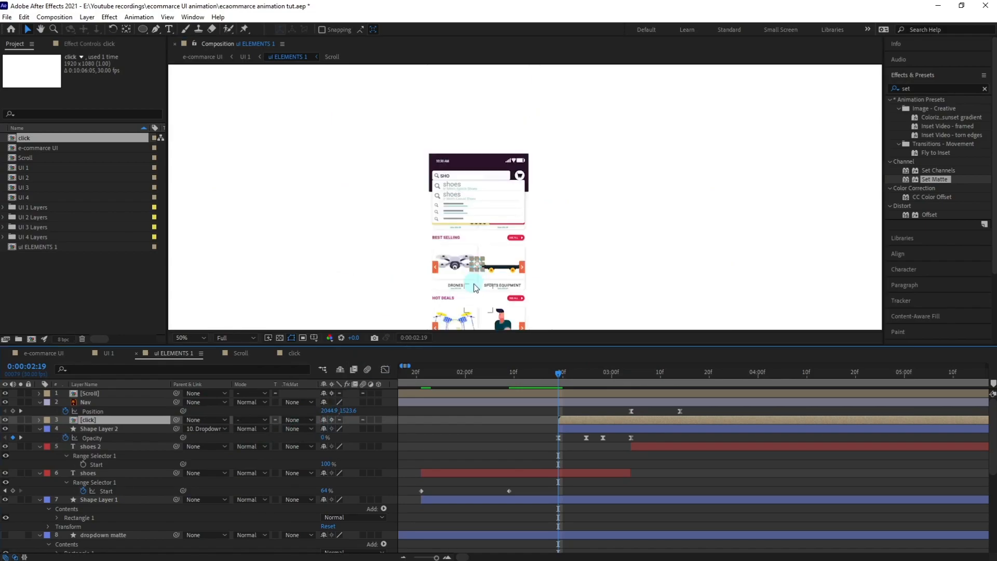
drag(477, 267, 467, 229)
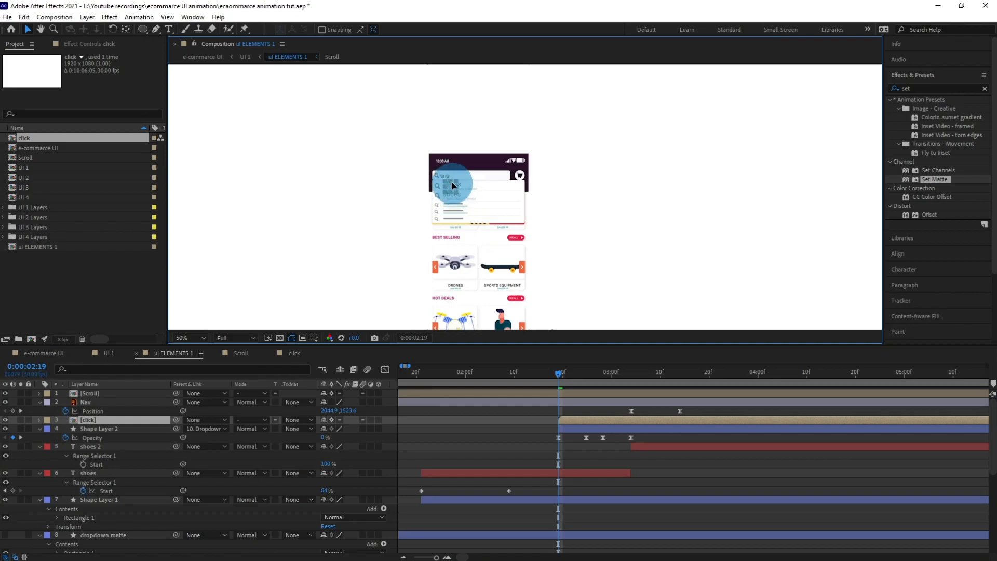
scroll(452, 183, up, 4)
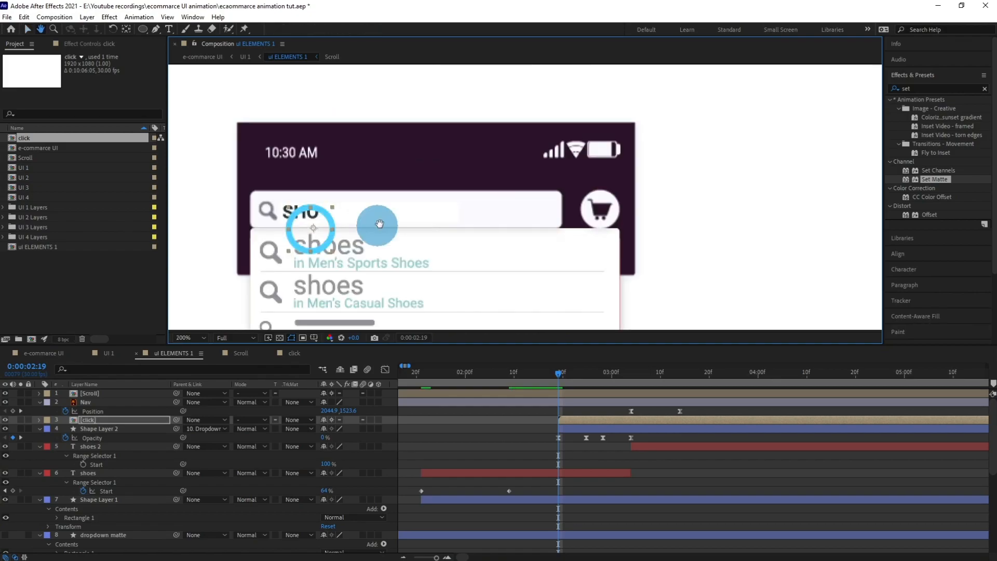
drag(378, 225, 401, 186)
drag(338, 190, 384, 203)
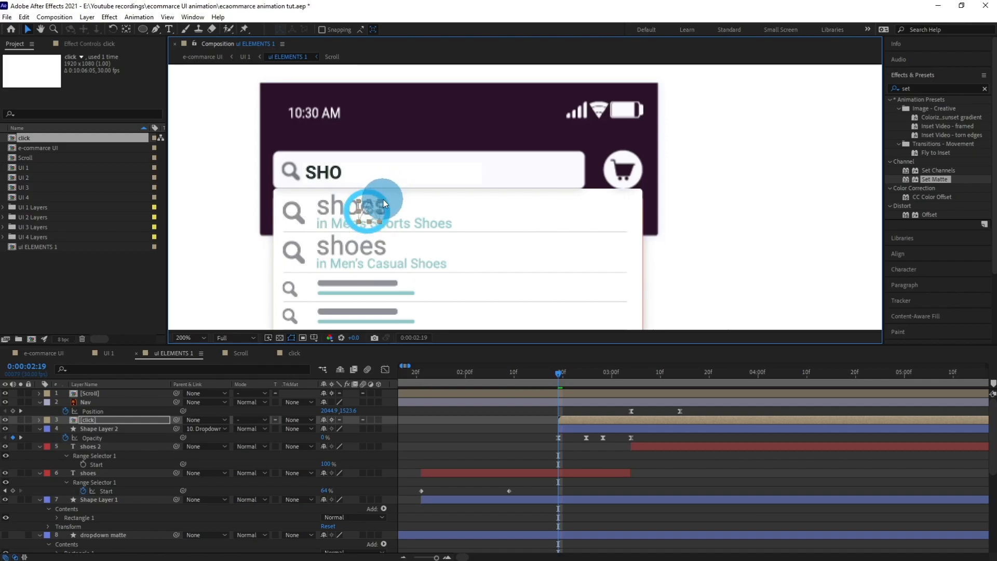
key(comma)
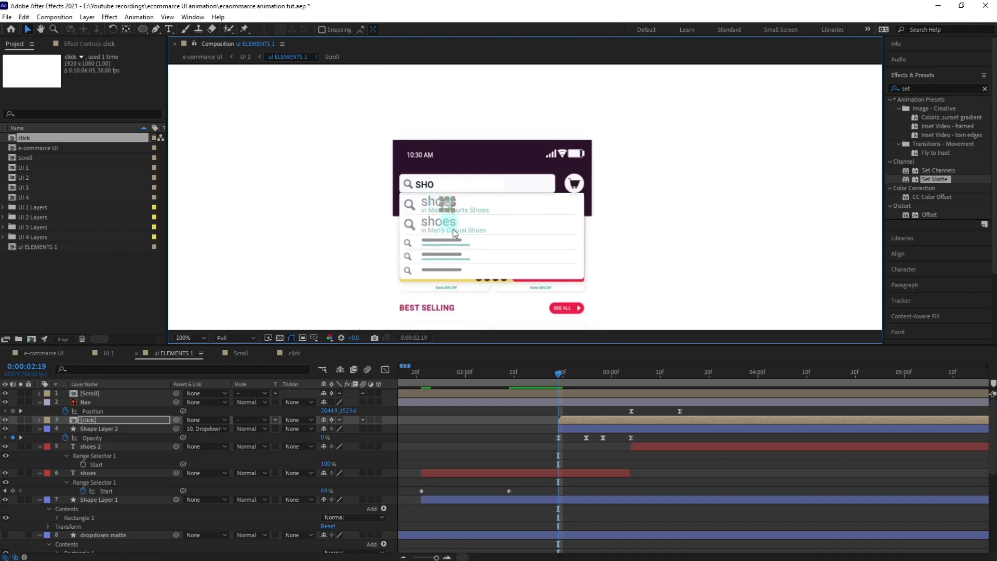
Step: Preview the click ripple together with the dropdown selection highlight and the transition that follows
click(543, 373)
key(comma)
key(space)
click(547, 356)
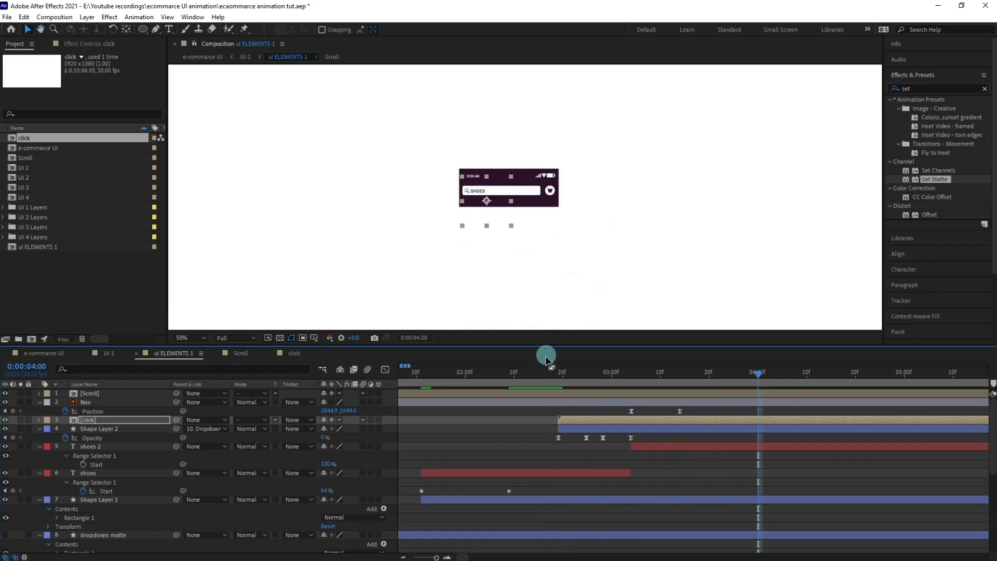
click(533, 374)
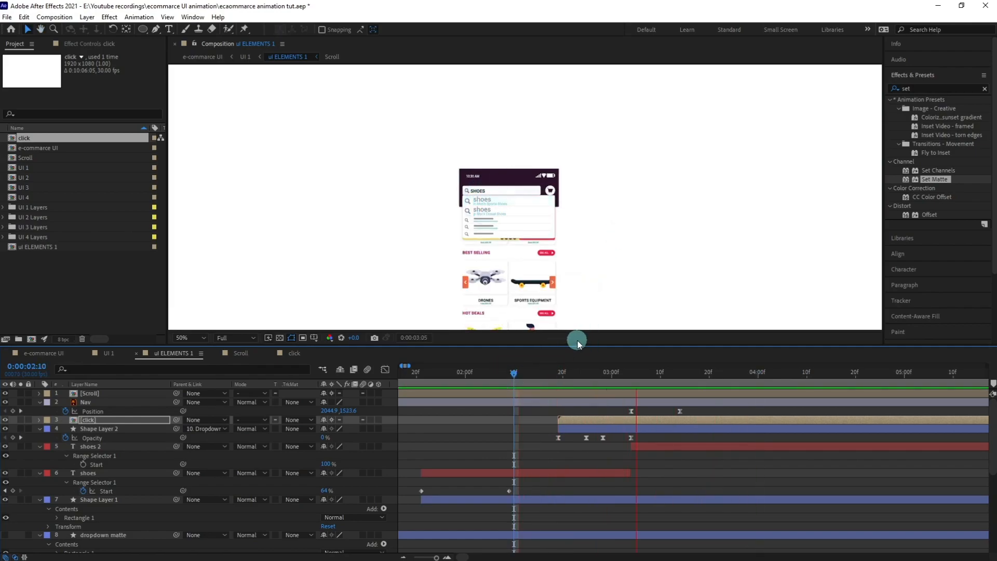
key(space)
key(minus)
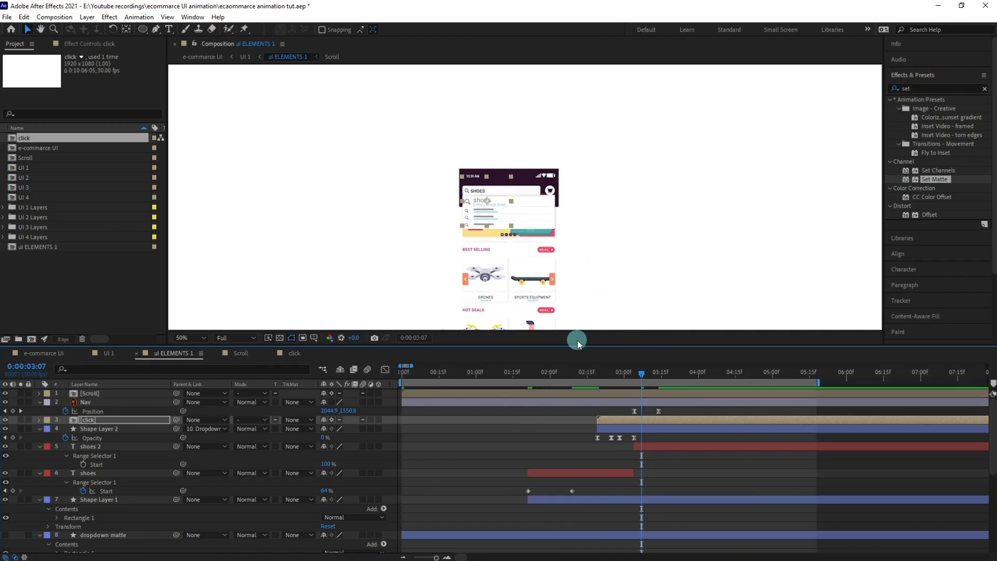
click(591, 376)
key(space)
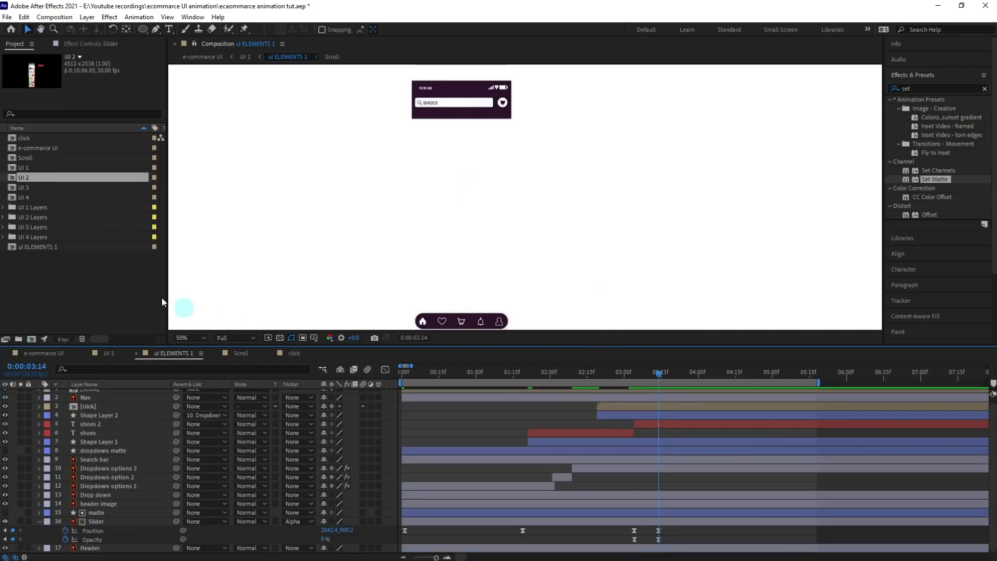
Step: Add the UI 2 composition to ui ELEMENTS 1 directly below the Slider layer, starting at 0:00:03:14
drag(26, 177, 422, 517)
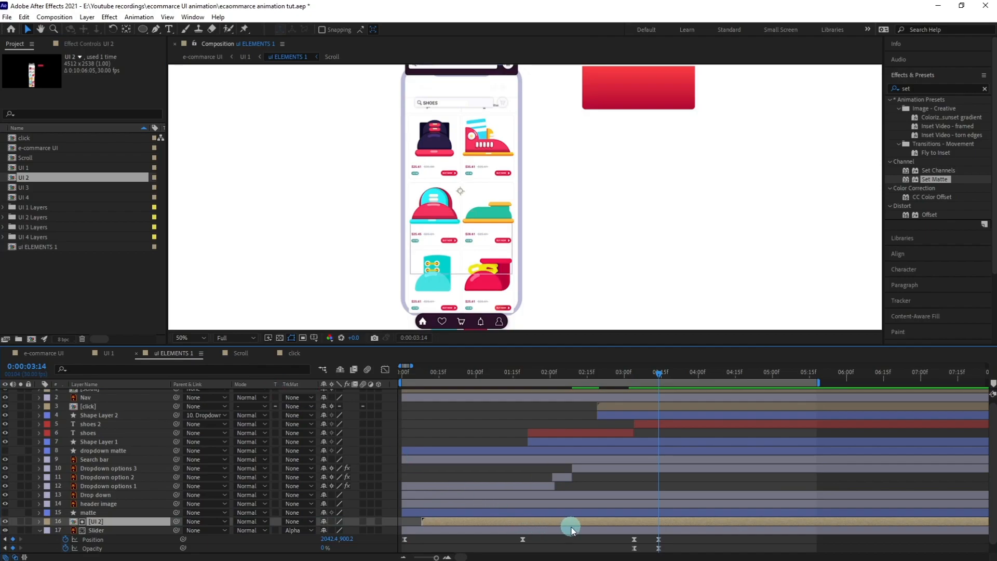
key([)
scroll(570, 210, down, 1)
scroll(571, 210, up, 1)
scroll(571, 213, down, 1)
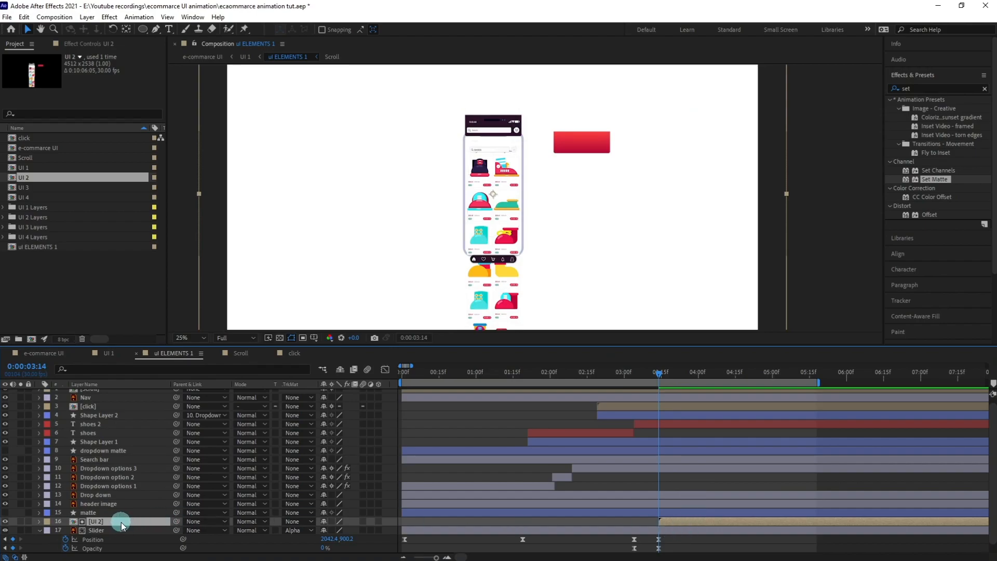
drag(120, 527, 122, 544)
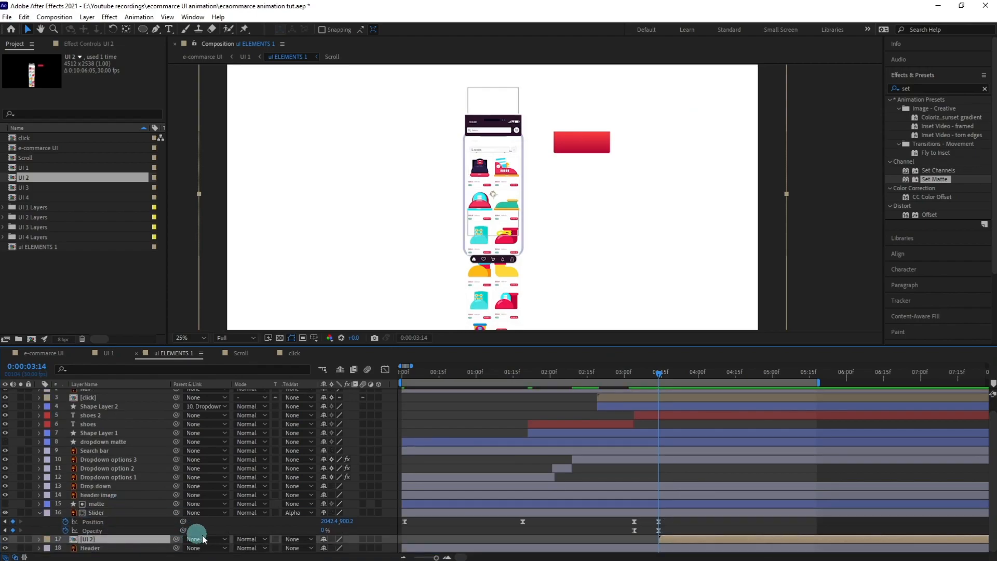
Step: Open the UI 2 composition and delete Layer 1, which holds the phone frame and header
double_click(119, 544)
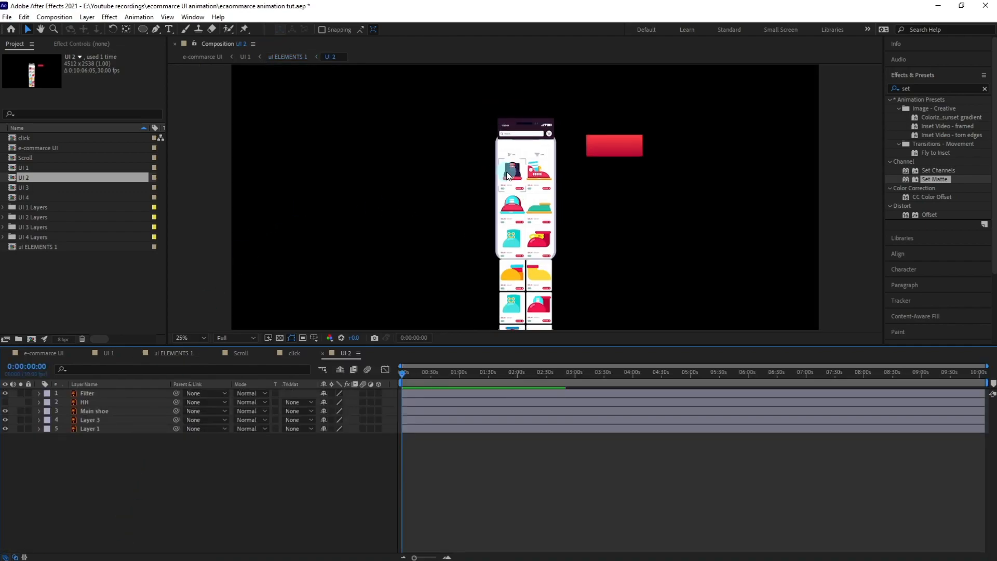
scroll(509, 176, up, 1)
click(108, 430)
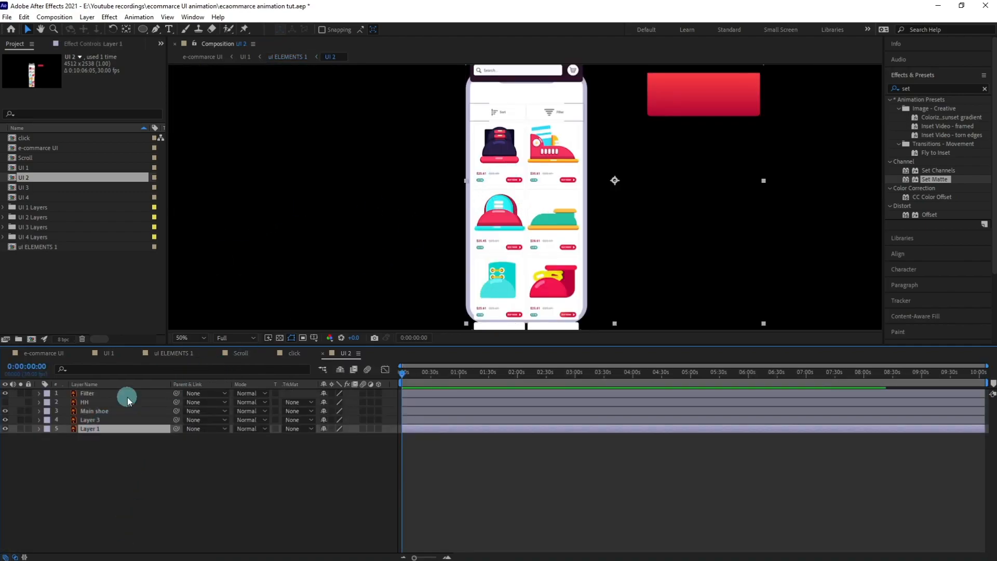
key(Delete)
key(comma)
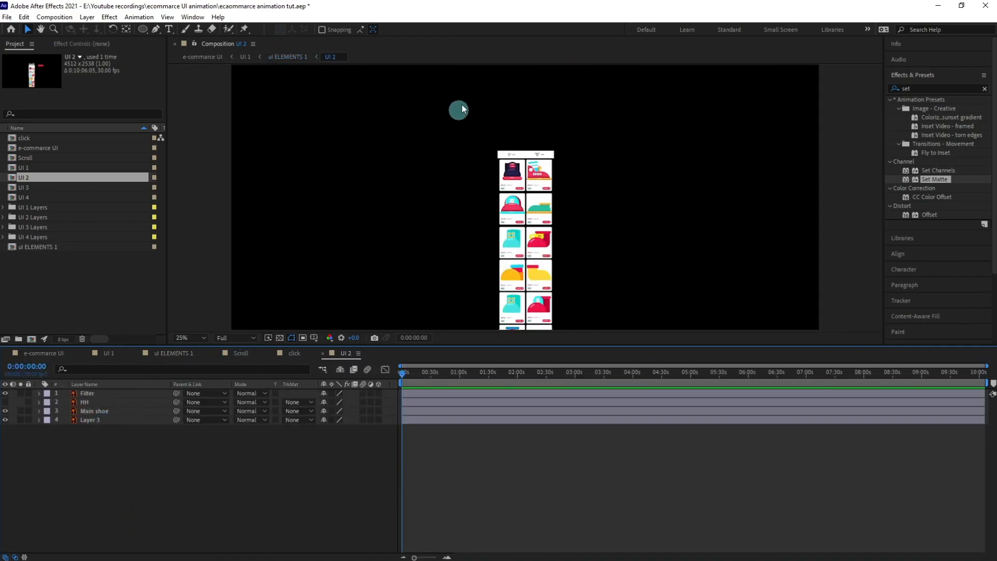
key(period)
click(497, 92)
click(430, 189)
click(396, 380)
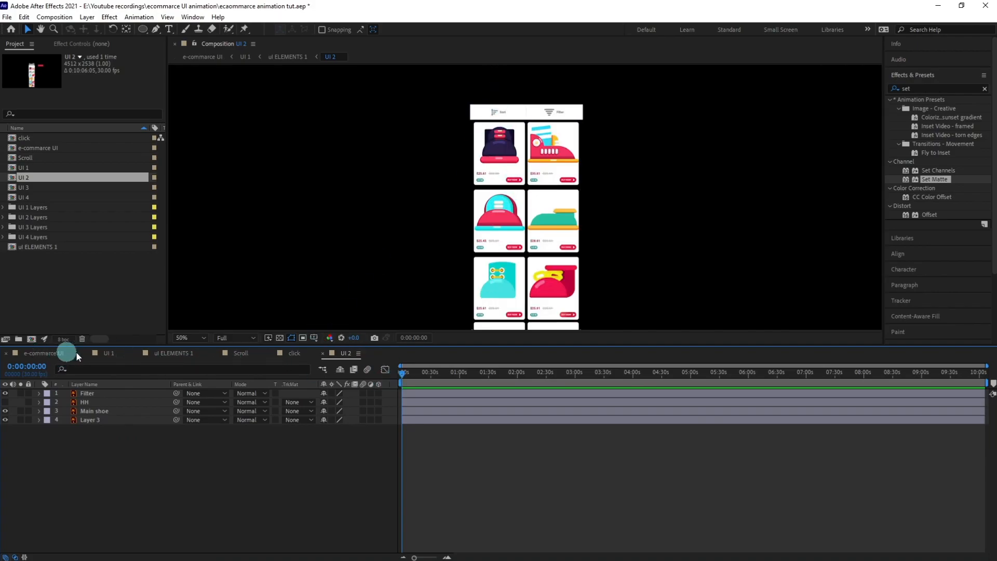
Step: Return to ui ELEMENTS 1 and shift the UI 2 layer earlier to start at 0:00:03:12
click(169, 354)
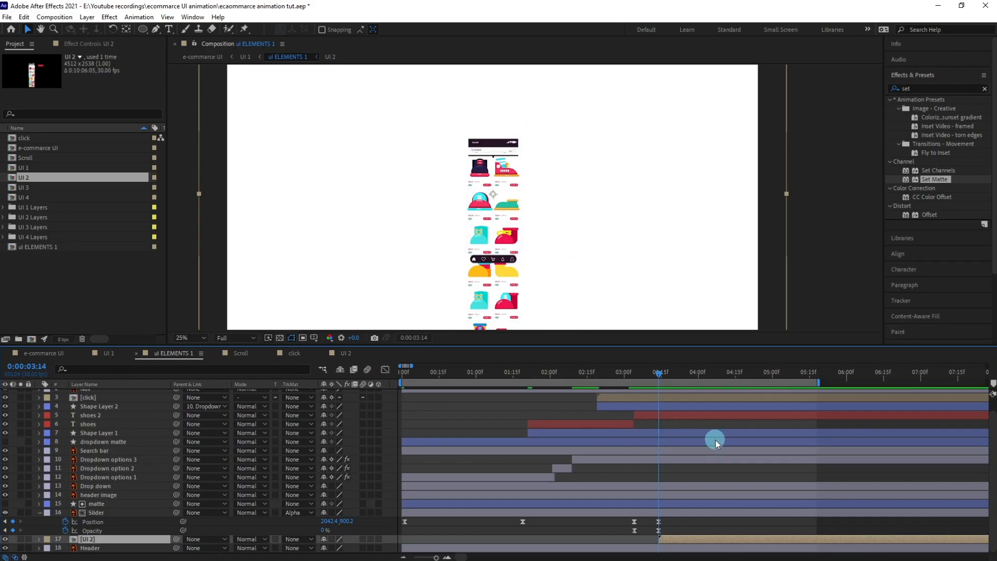
drag(640, 373, 653, 375)
click(575, 268)
scroll(574, 264, up, 2)
click(674, 540)
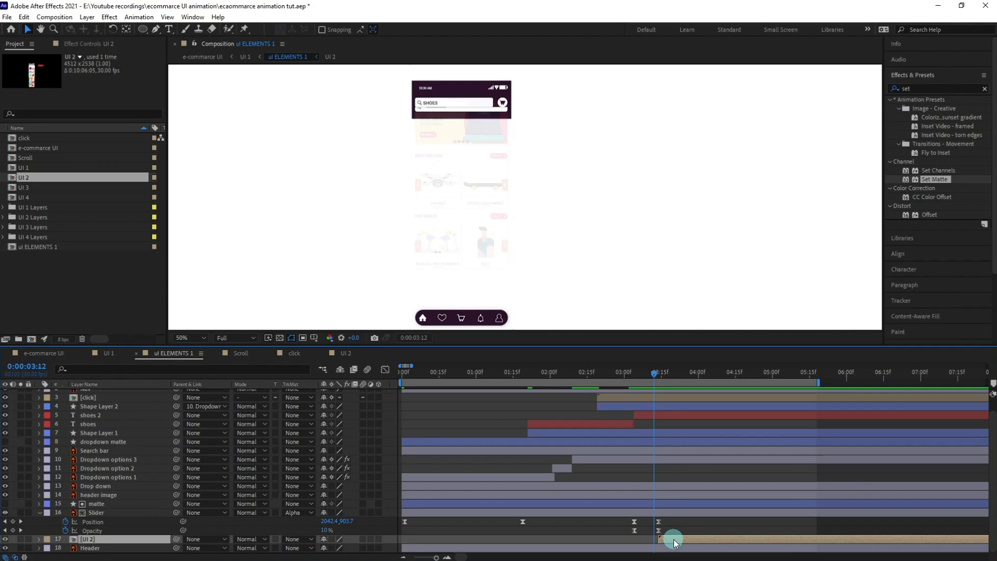
drag(674, 531, 671, 531)
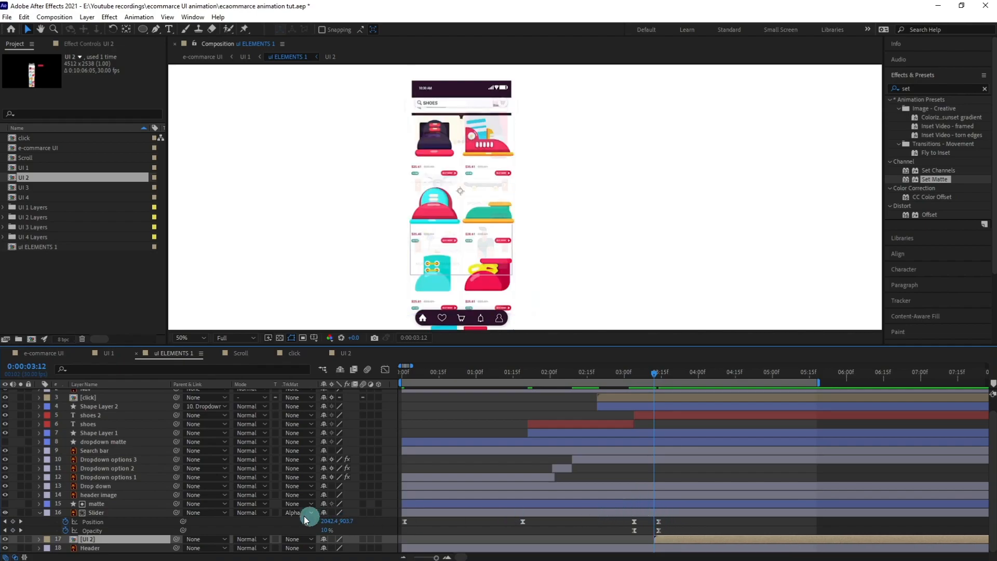
Step: Add Position and Opacity keyframes to the UI 2 layer at 0:00:03:12
key(s)
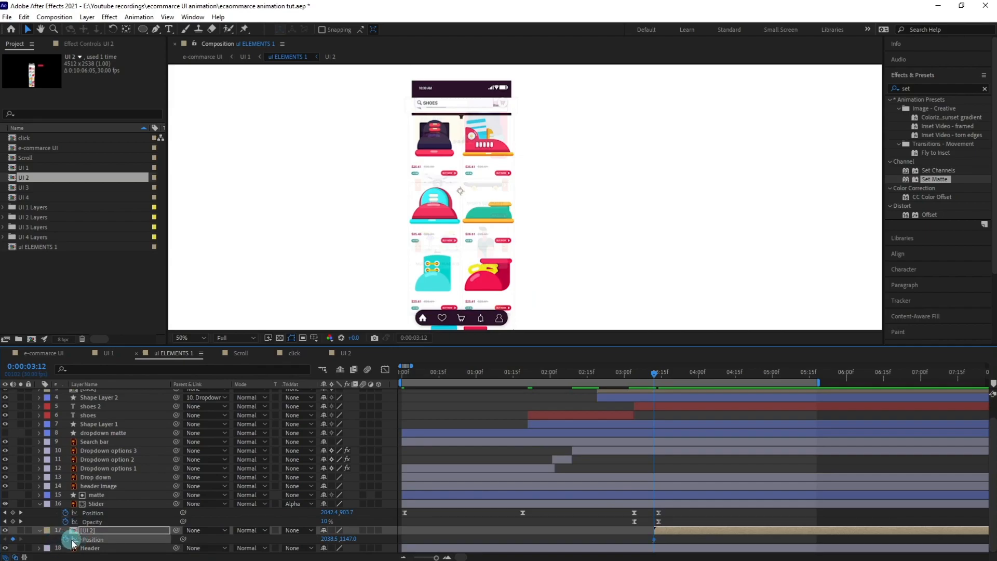
key(t)
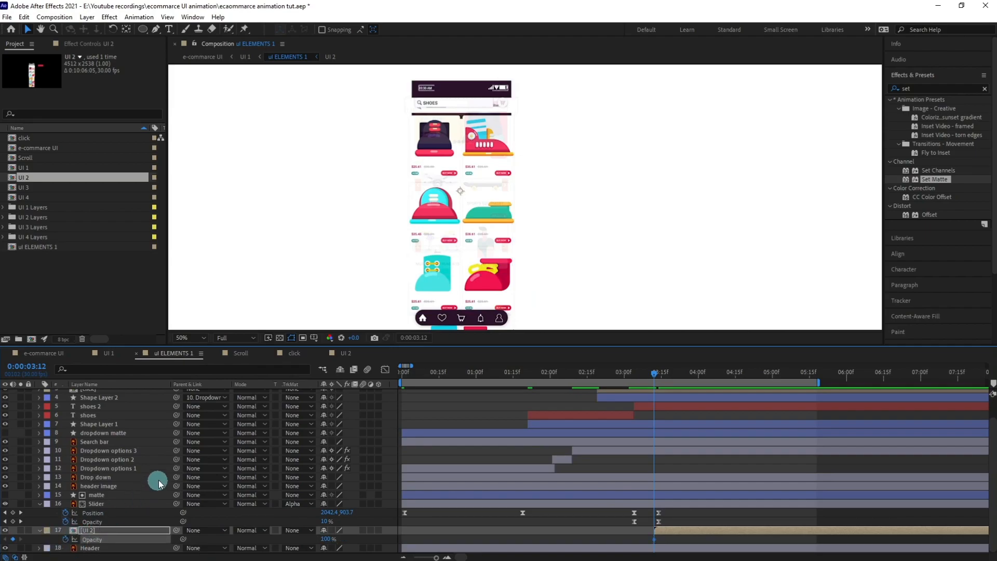
key(alt+shift+p)
scroll(676, 416, down, 1)
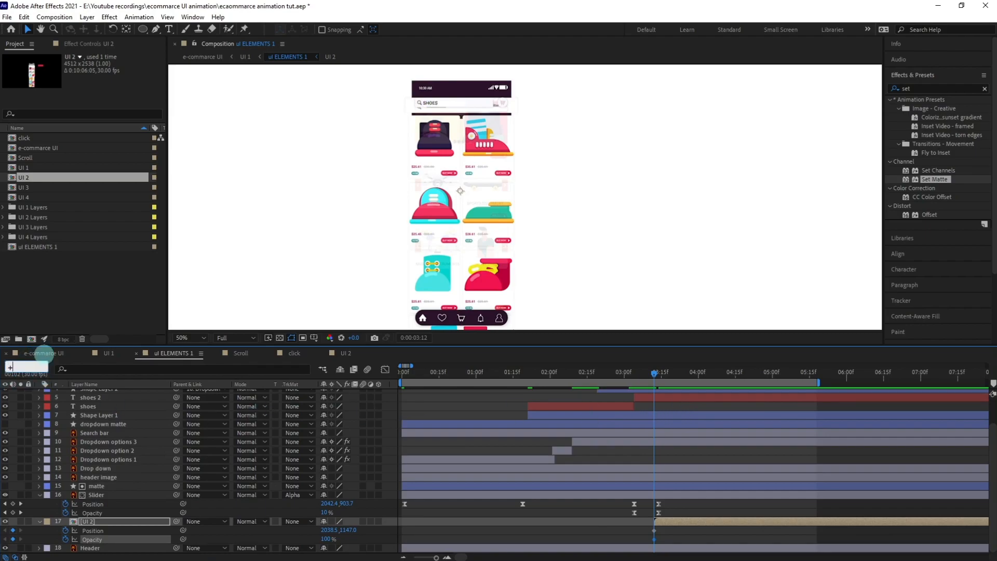
Step: Go ten frames ahead to 0:00:03:22, lower UI 2 to Position 2038.5, 1225.0 and set its Opacity to 0%
text(0)
key(Return)
key(Down)
key(Down)
key(Down)
key(Down)
key(Down)
key(Down)
key(Down)
key(Down)
key(Down)
key(Down)
key(Down)
key(Down)
key(Down)
key(Down)
key(Down)
key(Down)
key(Down)
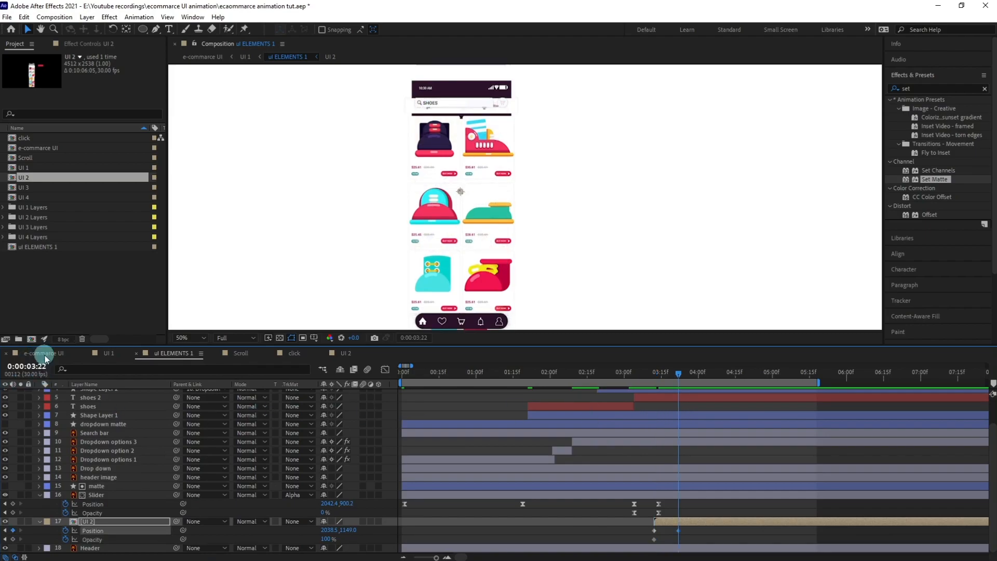
key(Down)
key(Down)
key(Down)
key(Down)
key(Down)
key(Down)
key(Down)
key(Down)
key(Down)
key(Down)
key(Down)
key(Down)
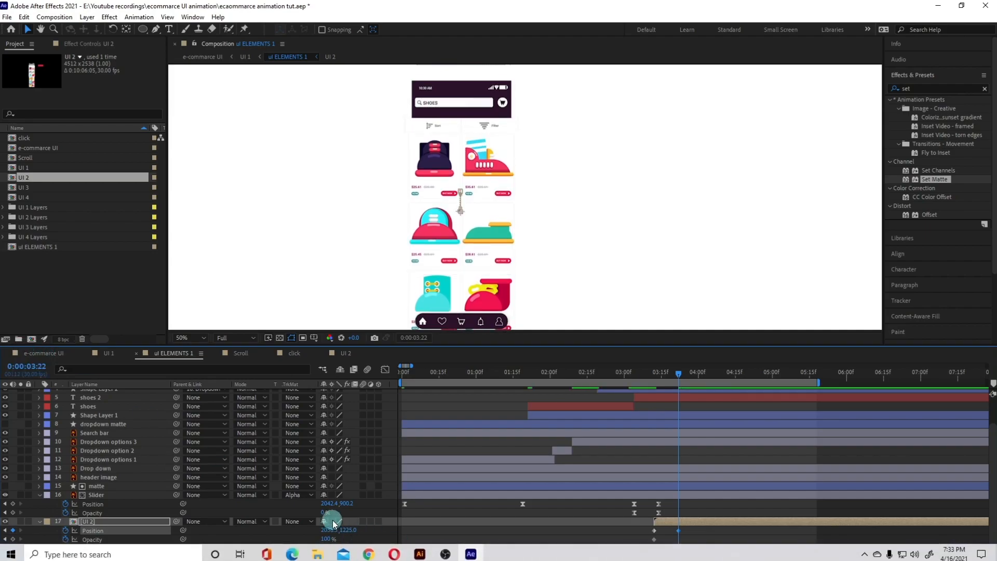
drag(325, 538, 234, 539)
Step: Time-reverse the UI 2 layer's Position and Opacity keyframes and apply Easy Ease to them
drag(683, 528, 646, 541)
right_click(655, 531)
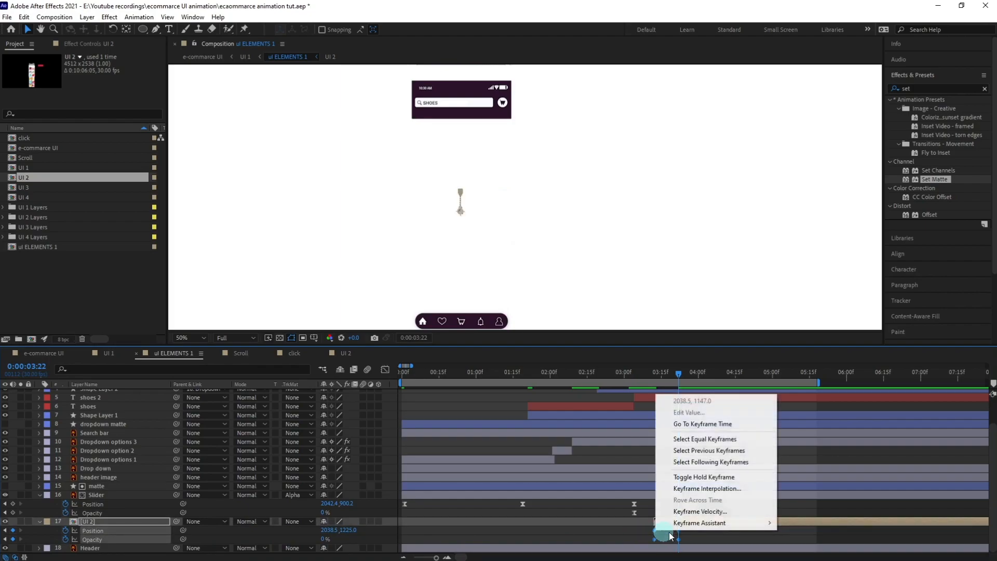
mouse_move(707, 525)
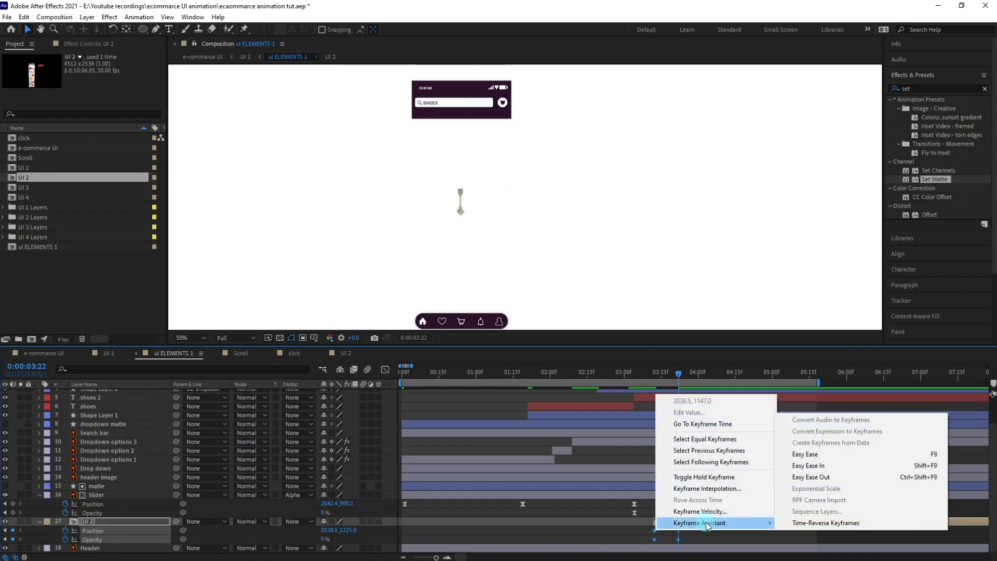
click(812, 524)
Step: Preview the shoe listing sliding and fading in from 0:00:03:04
click(636, 373)
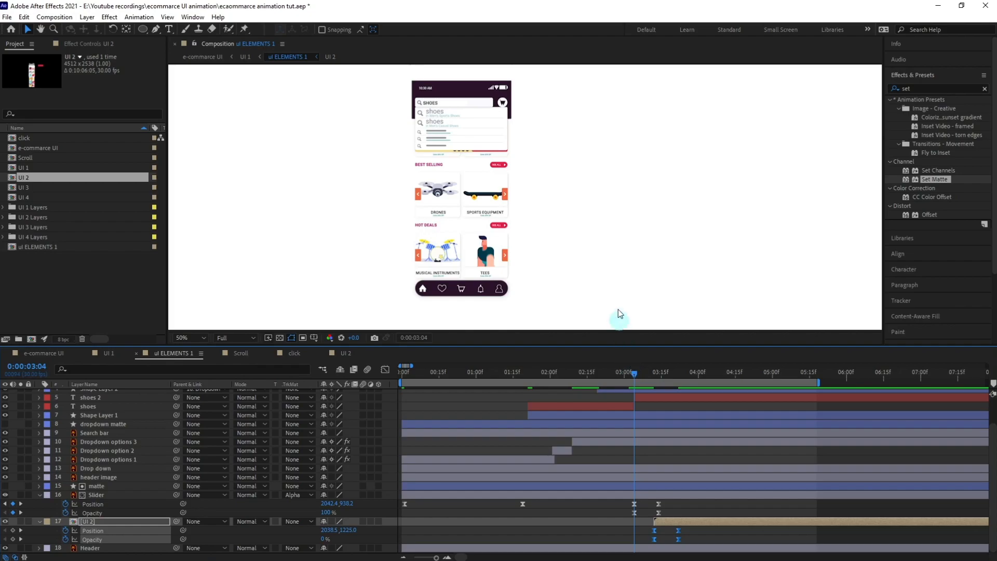
key(space)
key(space)
Step: With all UI 2 keyframes selected at 0:00:03:22, lower the shoe listing below the header to Position 2038.5, 1233.0
drag(644, 372, 678, 372)
click(694, 533)
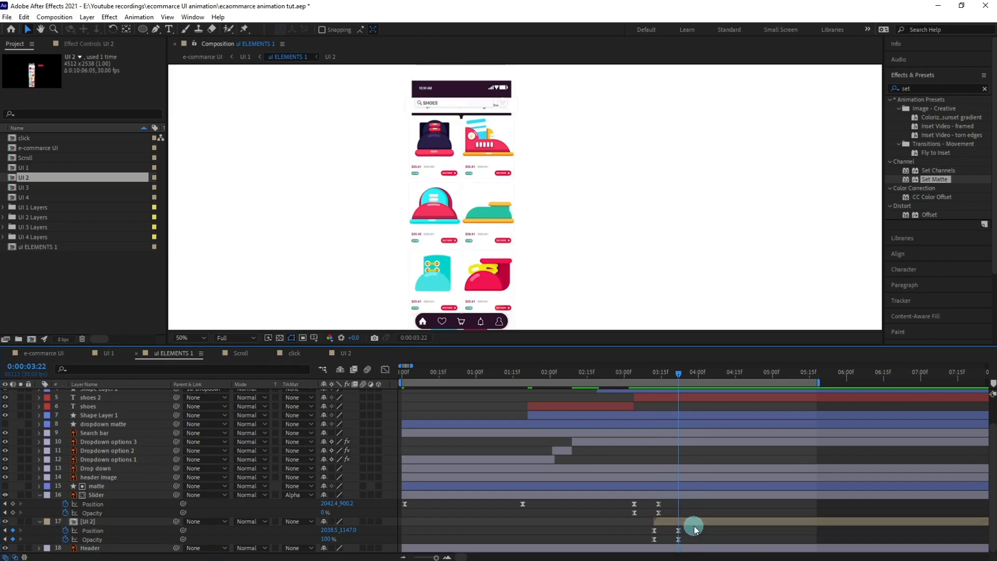
drag(689, 530, 661, 542)
key(Down)
key(Down)
key(Down)
key(Down)
key(Down)
key(Down)
key(Down)
key(Down)
key(Down)
key(Down)
key(Down)
key(Down)
key(Down)
key(Down)
key(Down)
key(Down)
key(Down)
key(Down)
key(Down)
key(Down)
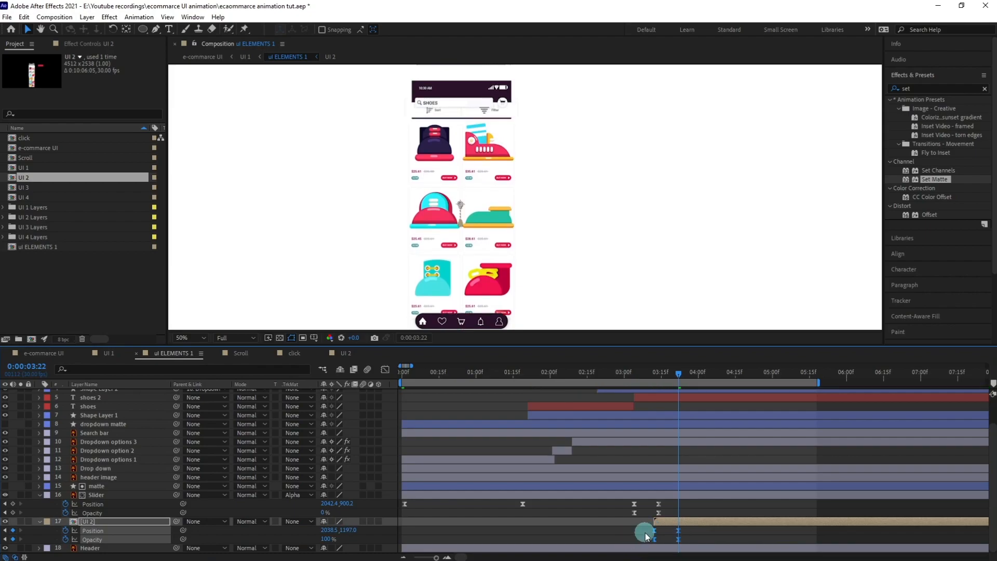
key(Down)
key(Down)
key(Down)
key(Down)
key(Down)
key(Down)
key(Down)
key(Down)
key(Down)
key(Down)
key(Down)
key(Down)
key(Down)
key(Down)
key(Down)
key(Down)
key(Down)
key(Down)
key(Down)
key(Down)
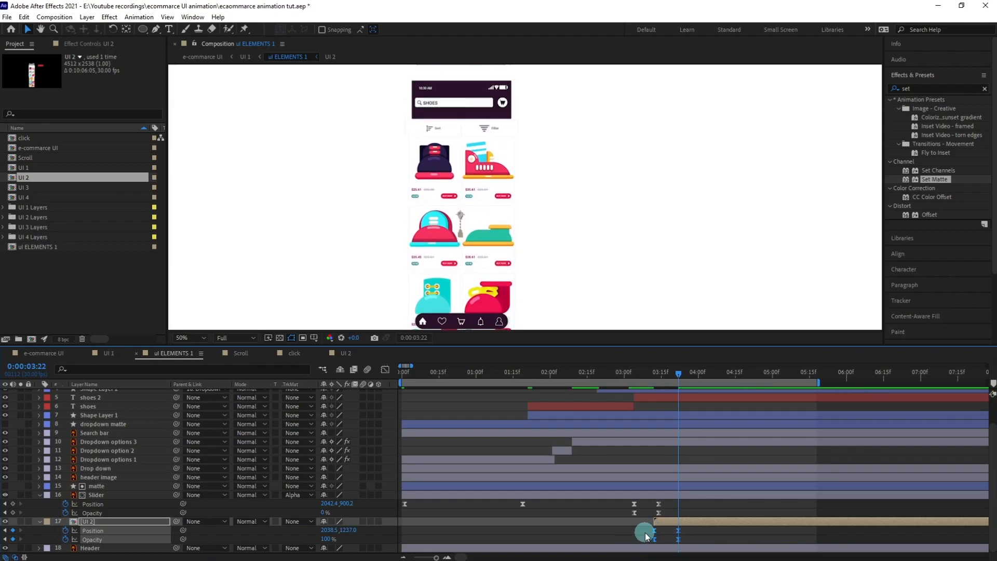
key(Up)
key(Up)
key(Up)
key(Up)
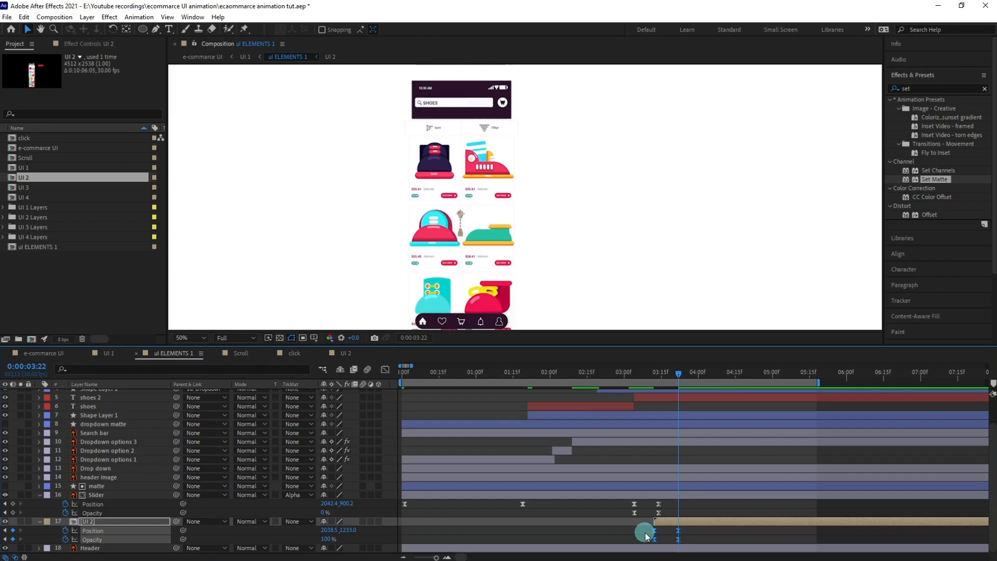
click(698, 536)
drag(626, 380, 614, 378)
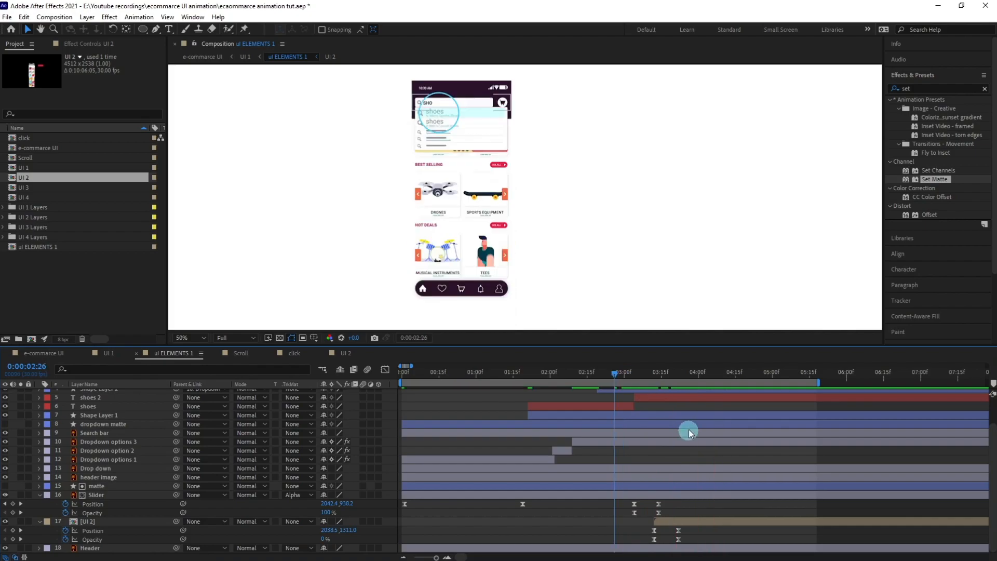